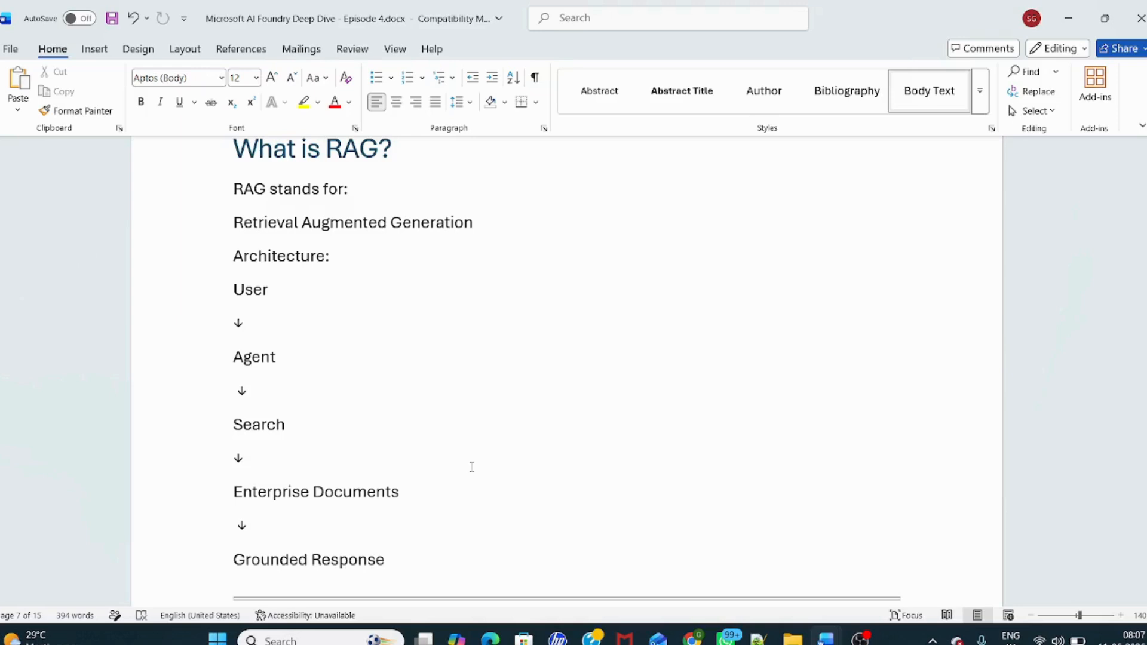
- Review the RAG notes and the Azure Blob Storage section with its container, upload documents and setup process
scroll(472, 466, "up", 15)
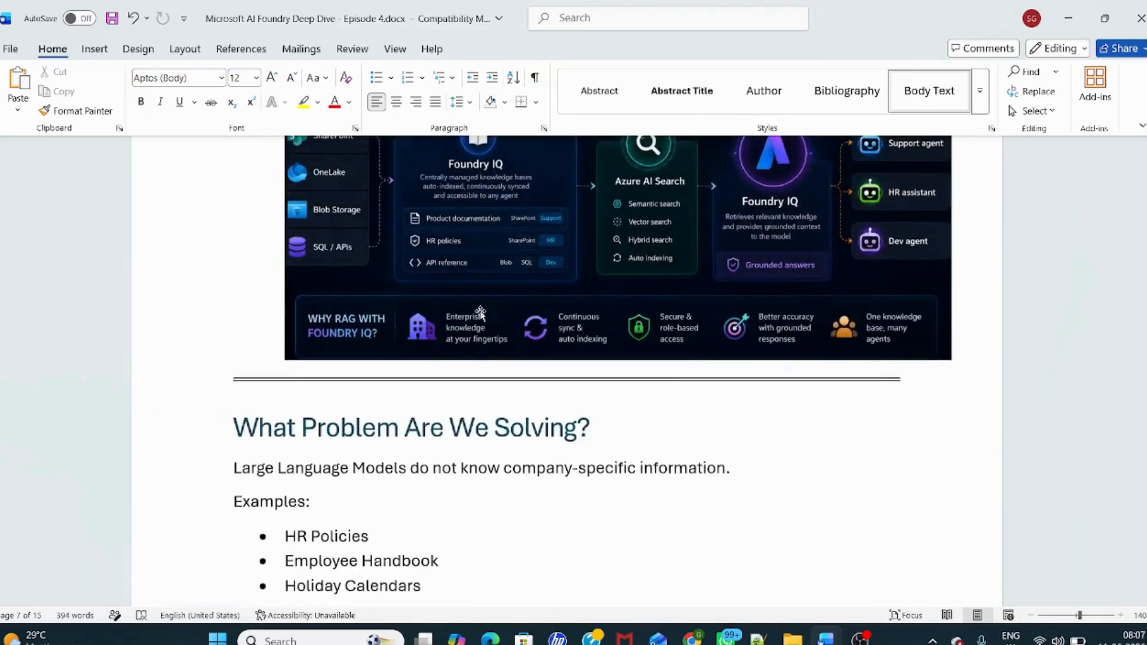
scroll(481, 312, "down", 20)
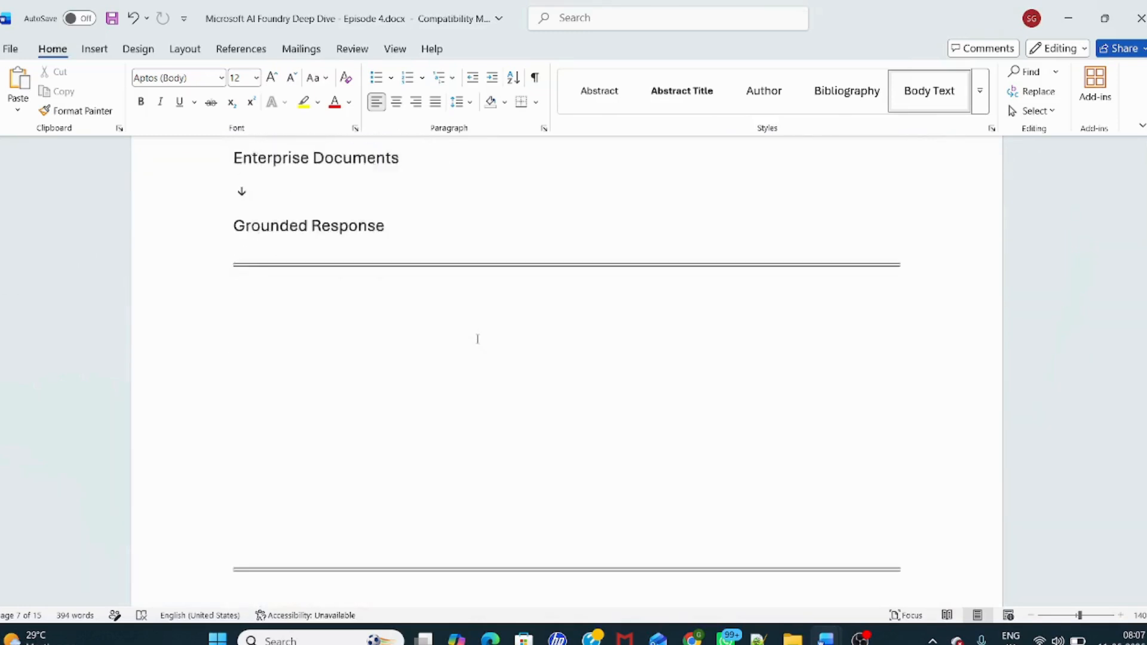
scroll(477, 339, "down", 10)
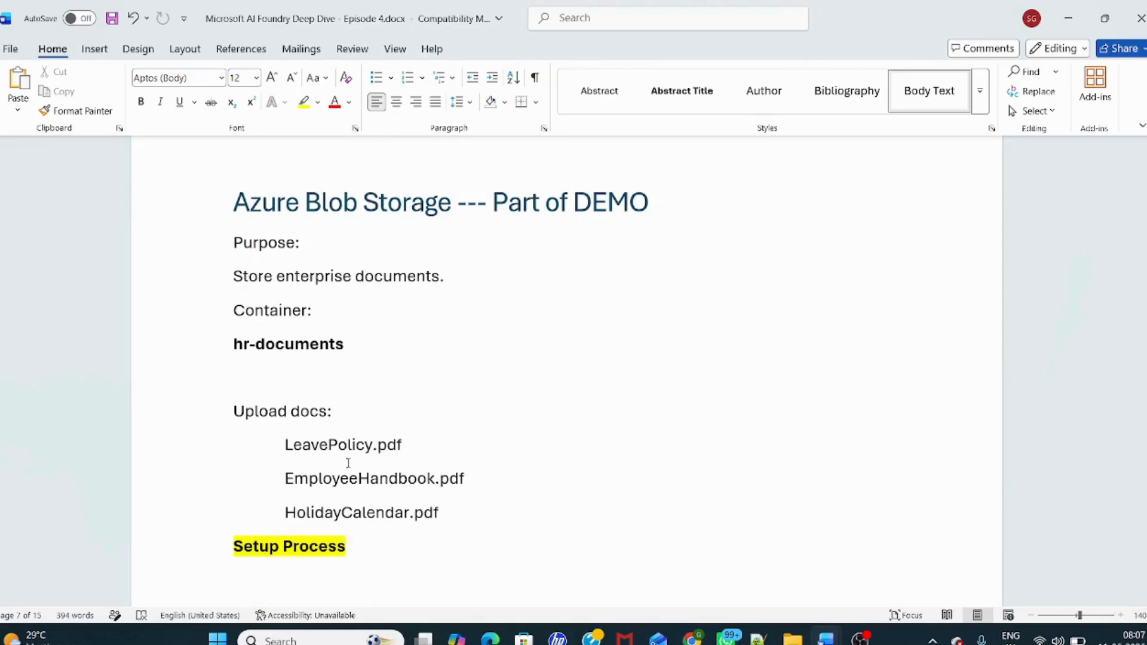
scroll(400, 505, "down", 1)
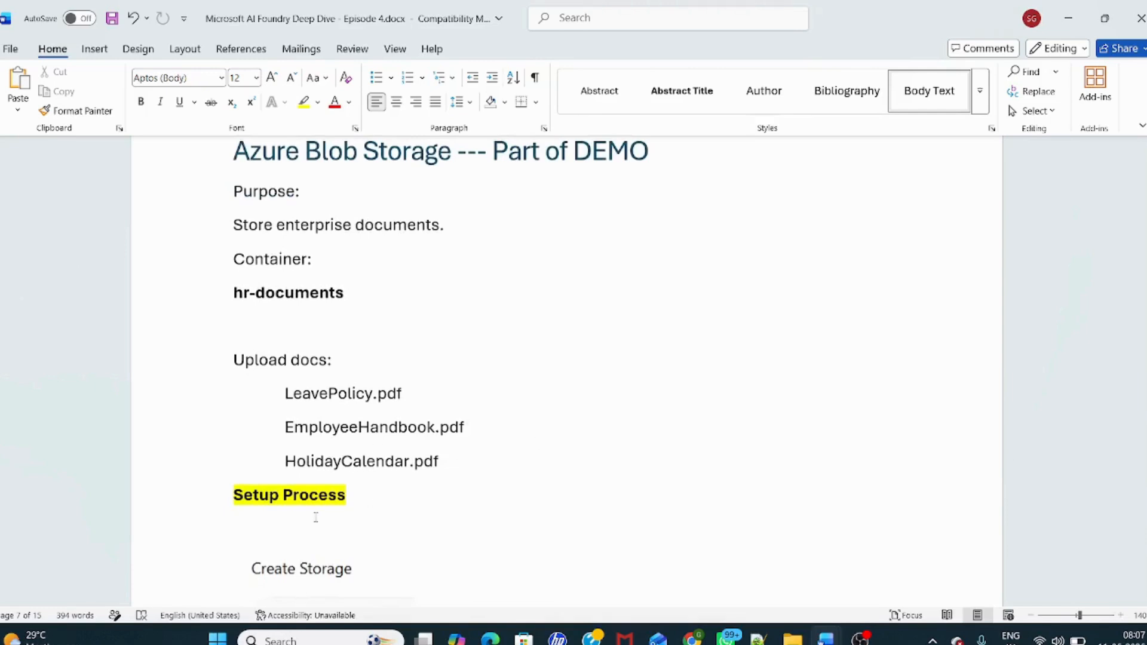
scroll(380, 516, "down", 1)
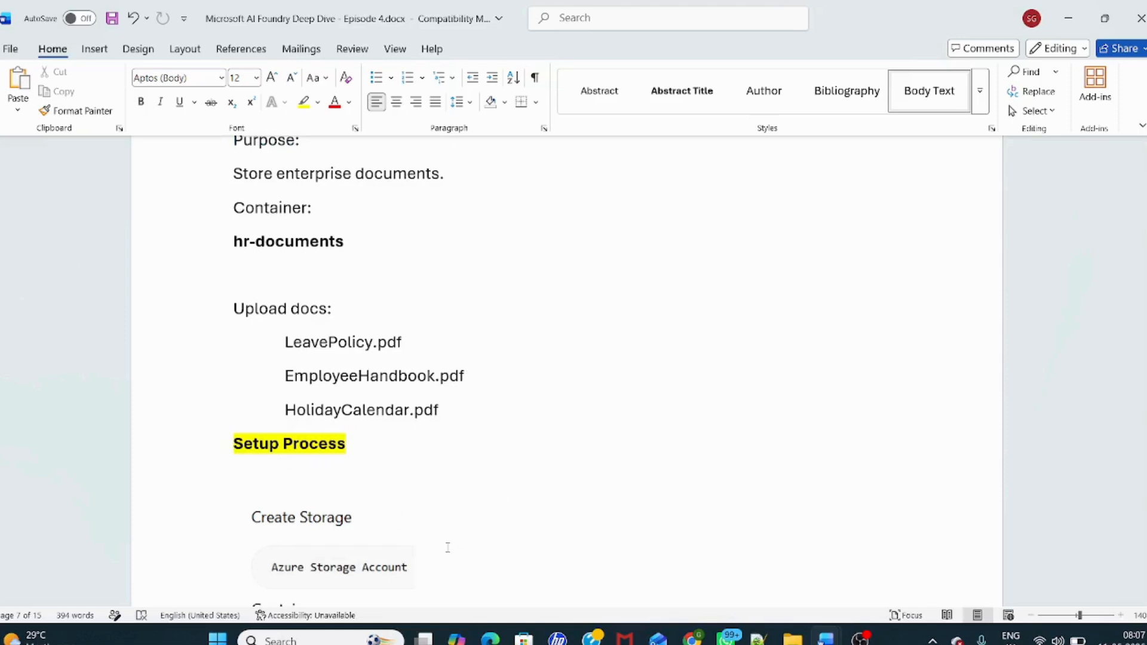
scroll(441, 499, "up", 3)
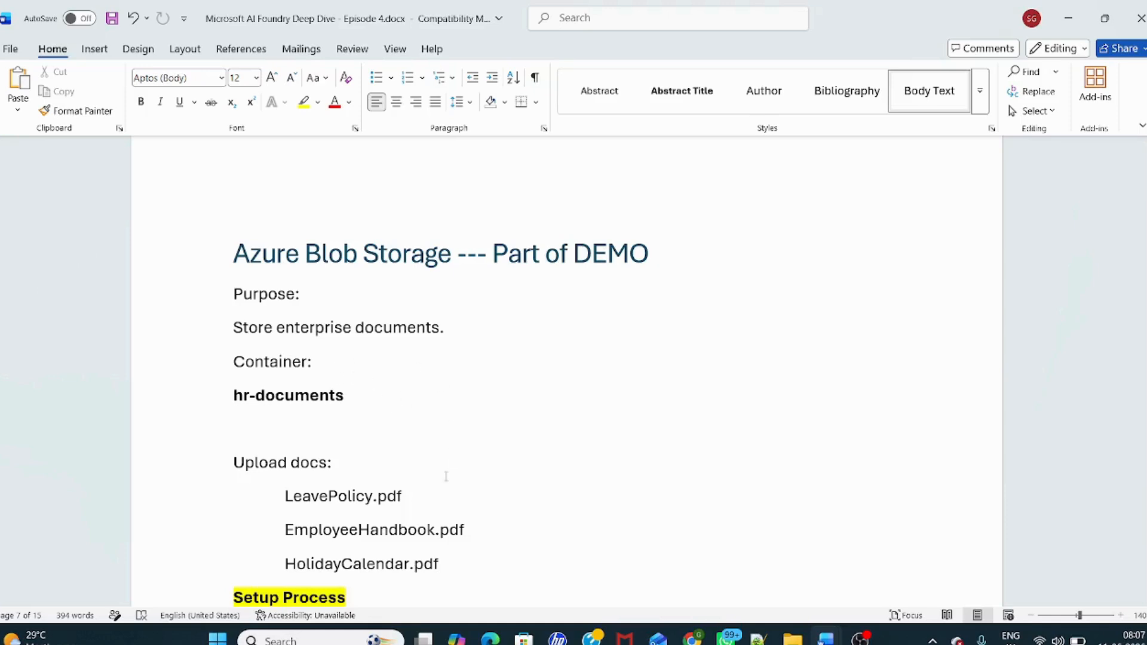
- Switch to the Azure portal in Edge and open the hr-documents container of the hrdocuments2026 storage account
mouse_move(491, 634)
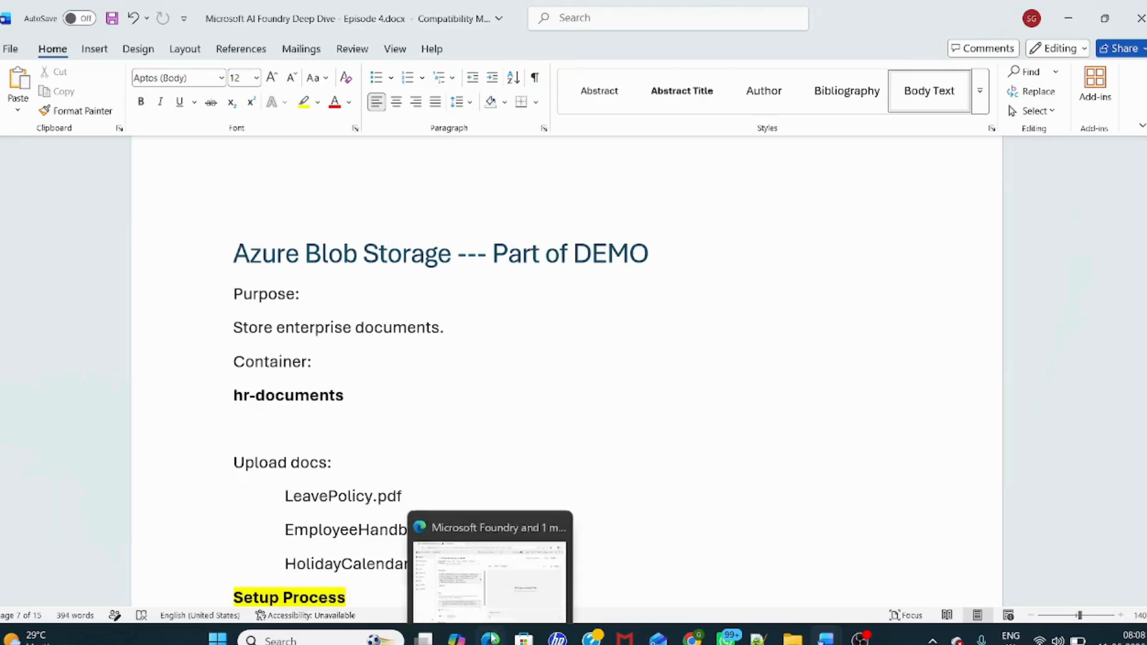
left_click(502, 569)
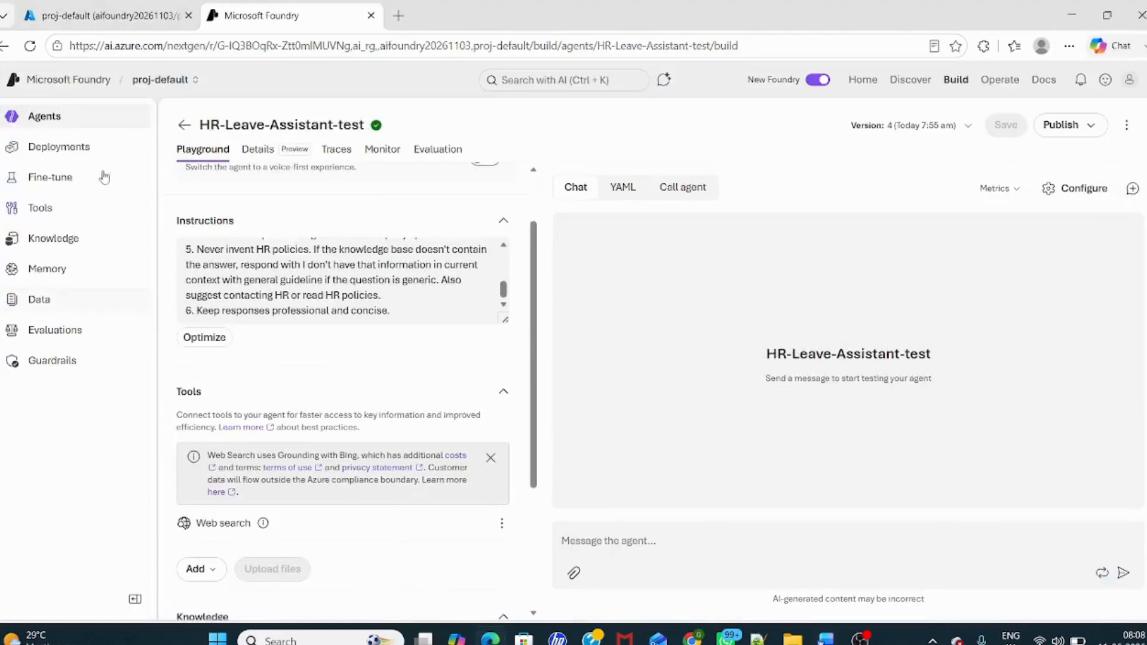
key("ctrl+shift+Tab")
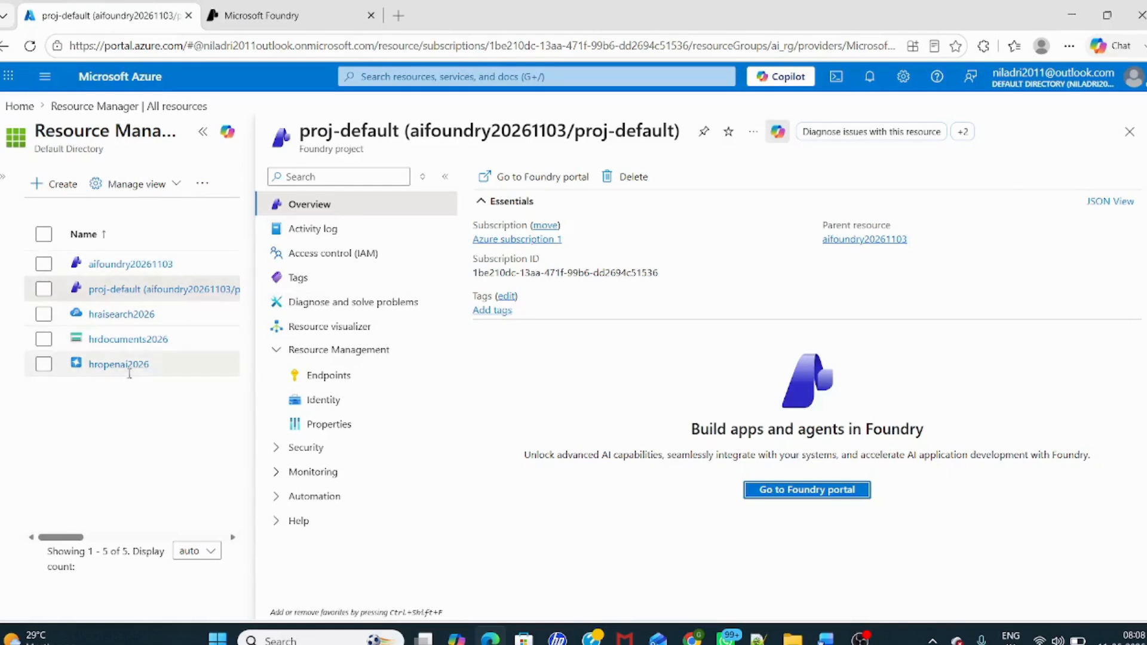
left_click(132, 346)
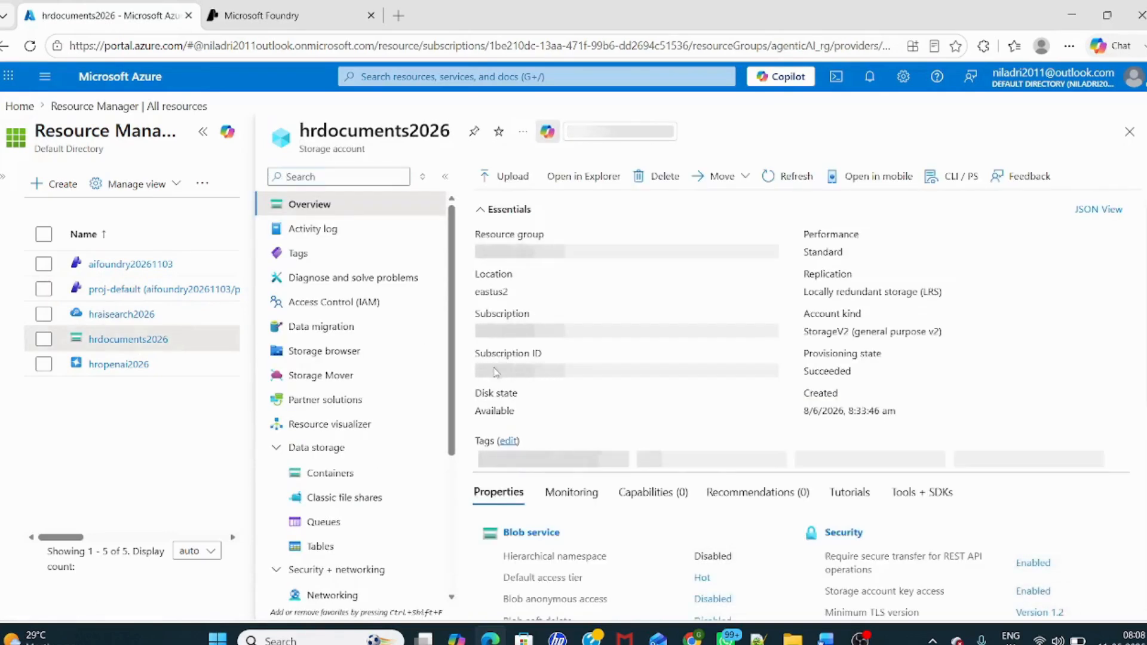
left_click(385, 472)
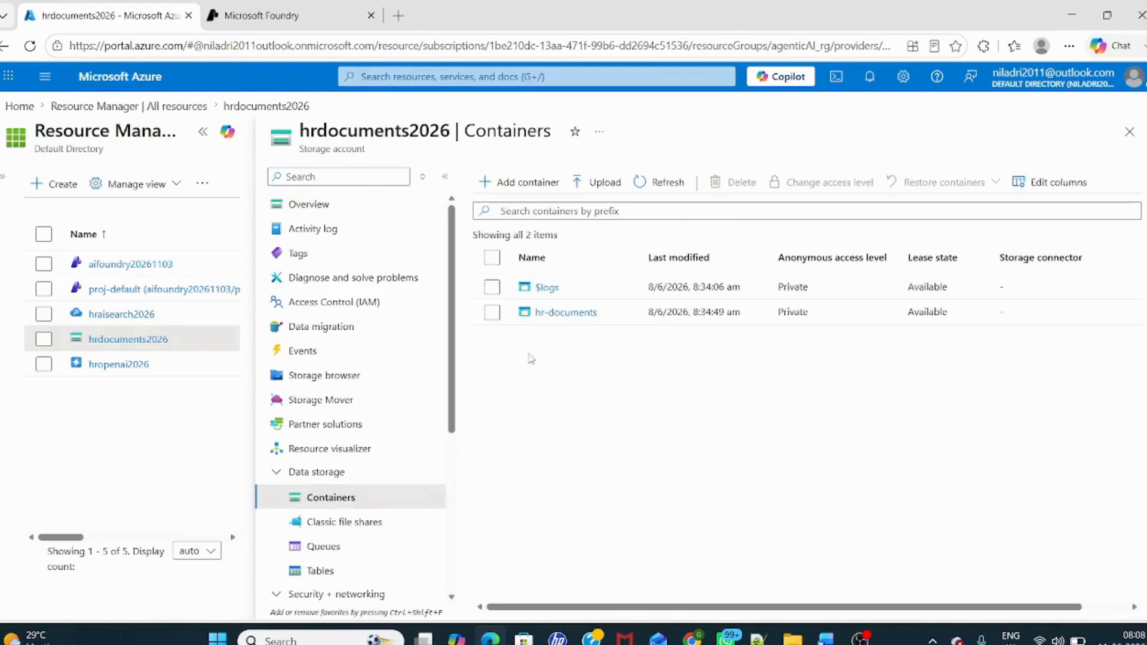
left_click(545, 313)
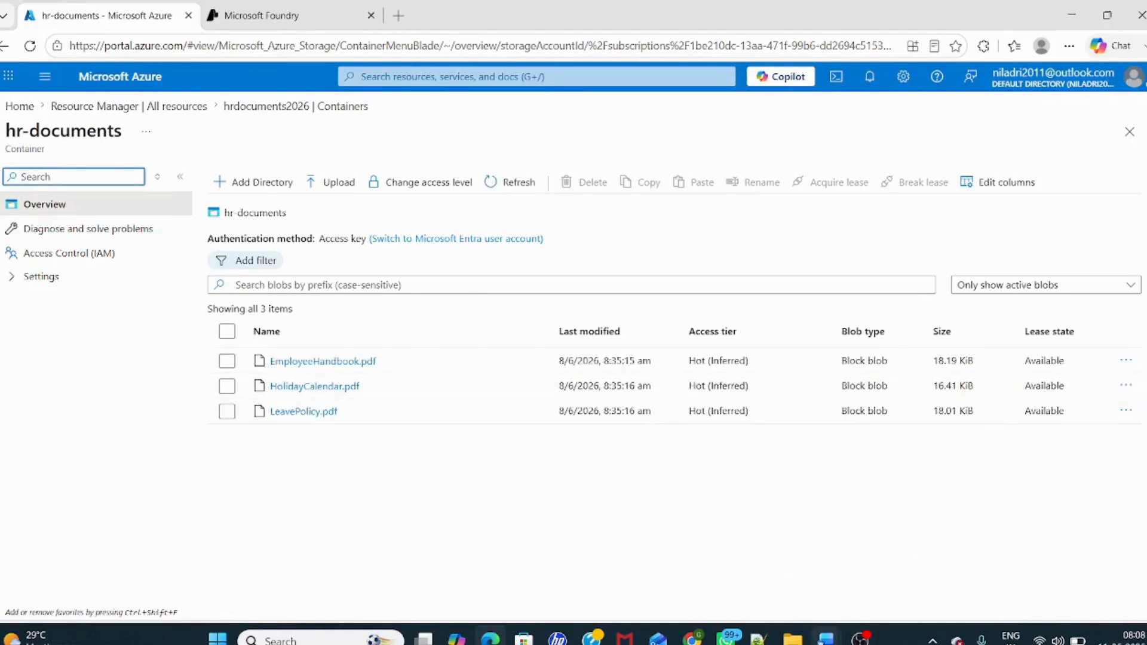
- Check the list of upload documents in the Word notes and return to the hr-documents container
mouse_move(826, 638)
left_click(770, 587)
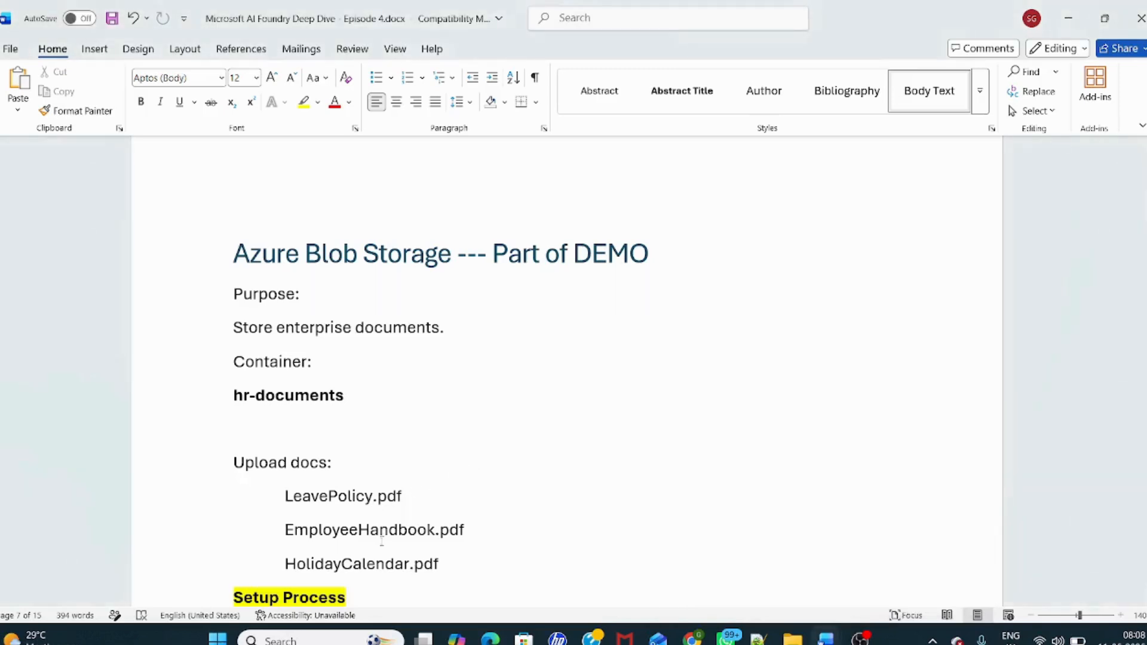
left_click(1068, 18)
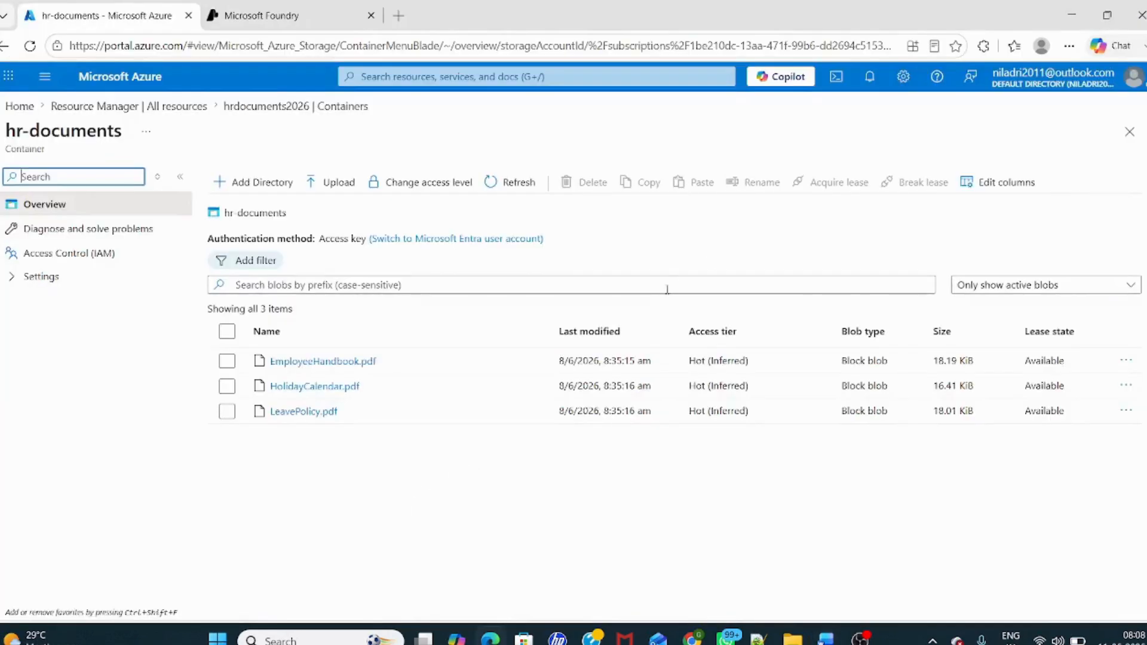
- Download EmployeeHandbook.pdf from the container, open it to view its contents, and close and deselect the blob
right_click(353, 363)
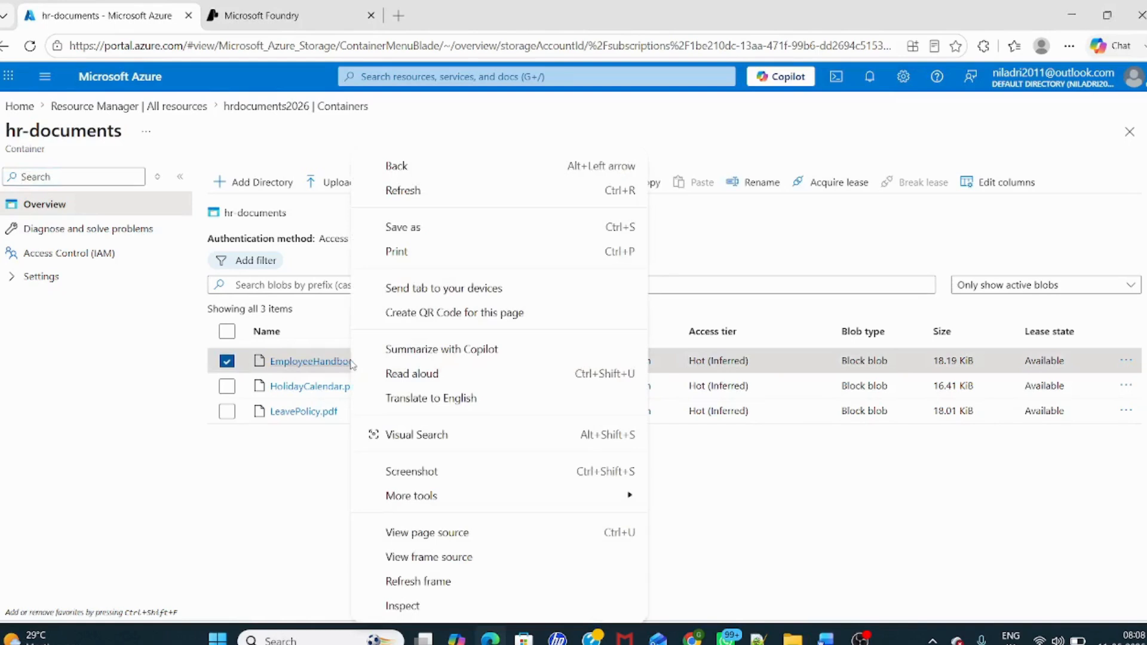
left_click(297, 464)
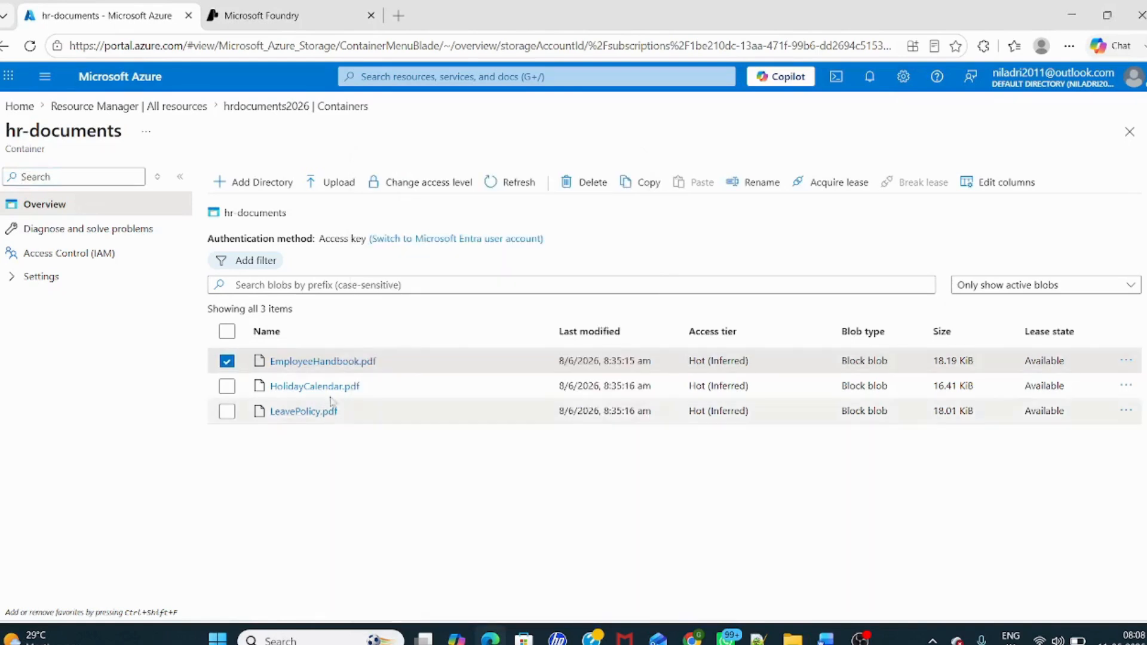
left_click(356, 363)
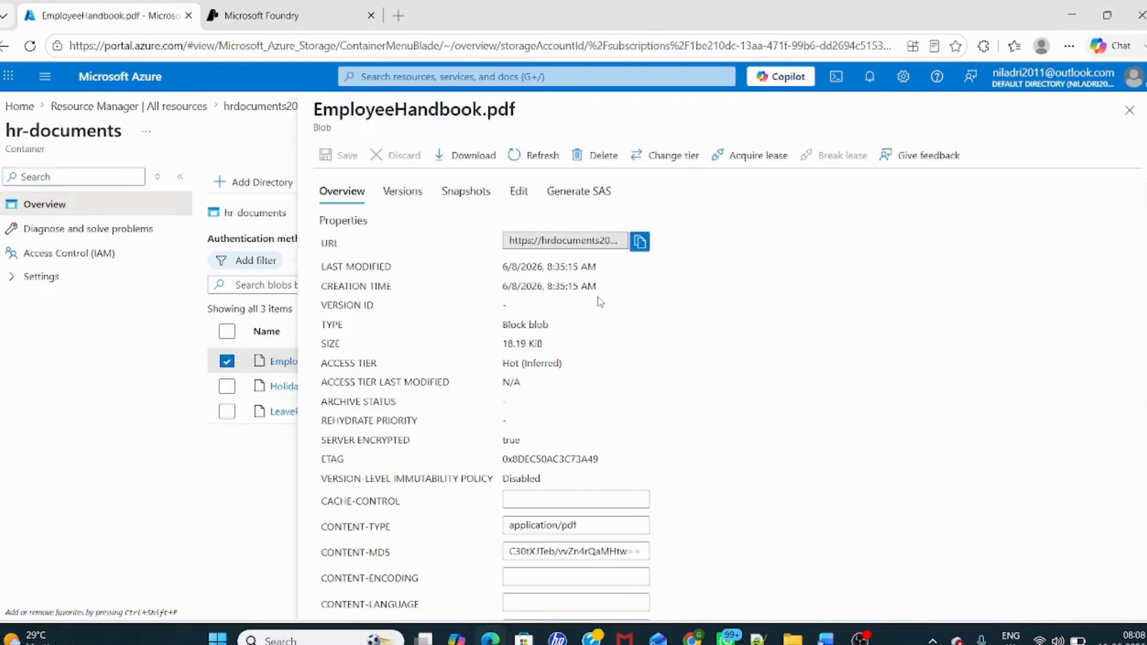
left_click(471, 155)
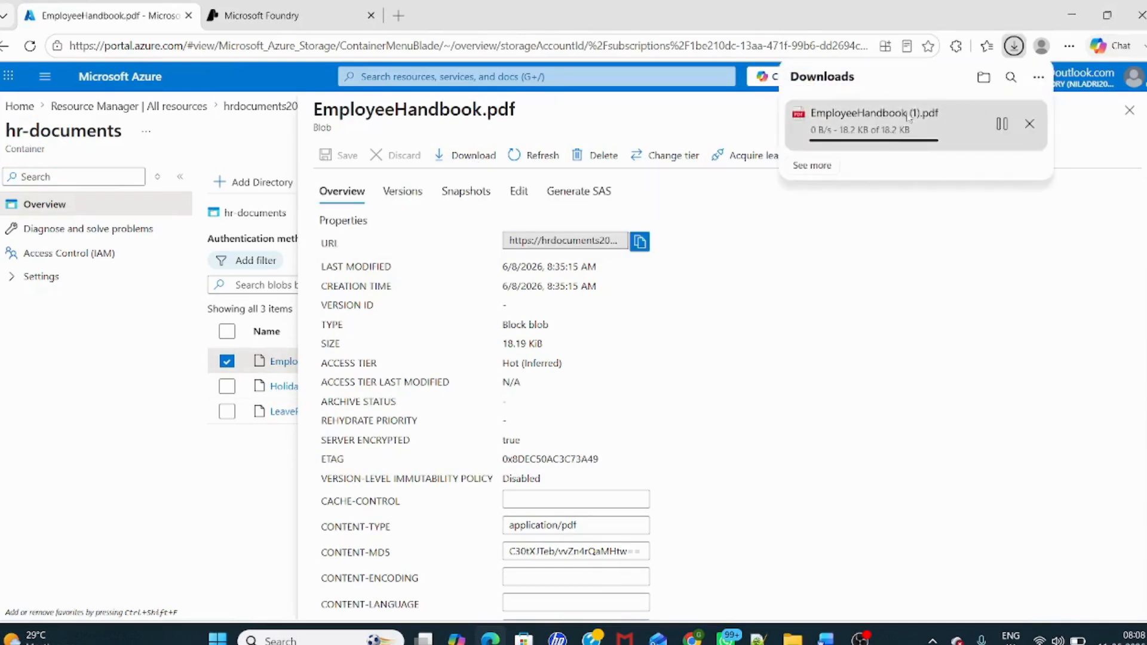
left_click(895, 119)
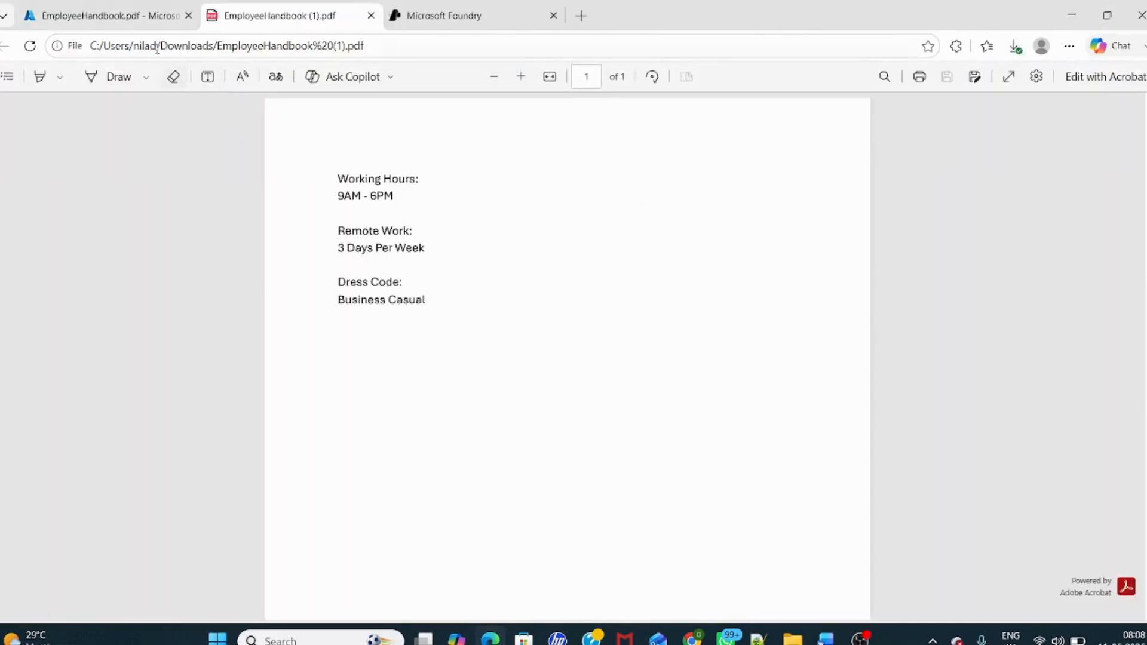
left_click(135, 24)
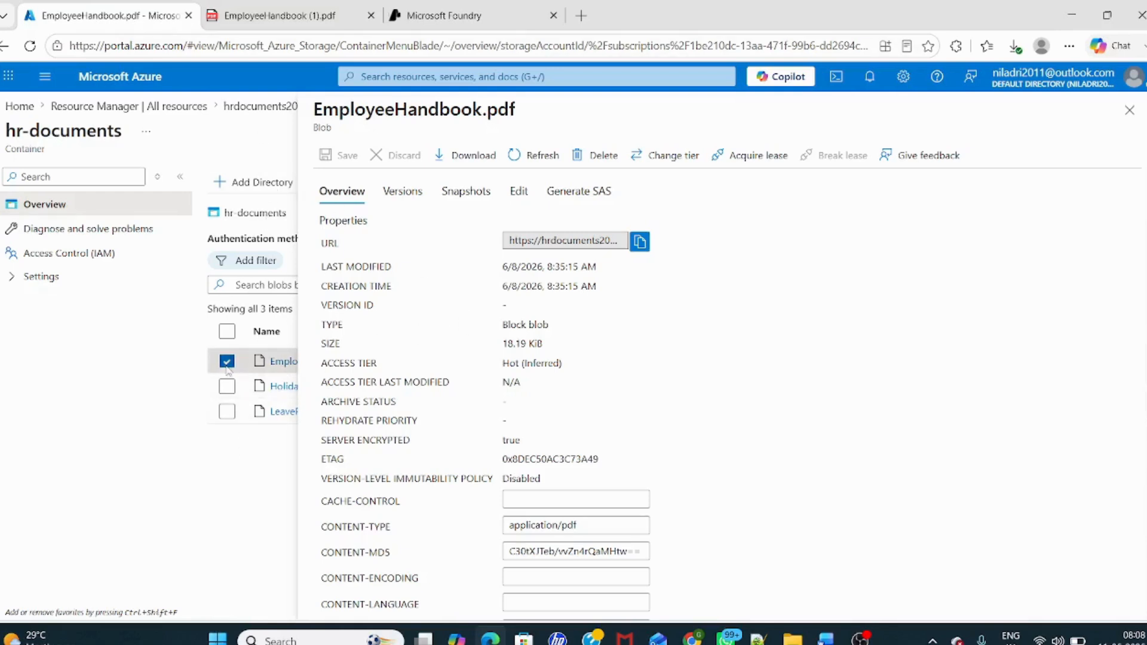
left_click(1130, 110)
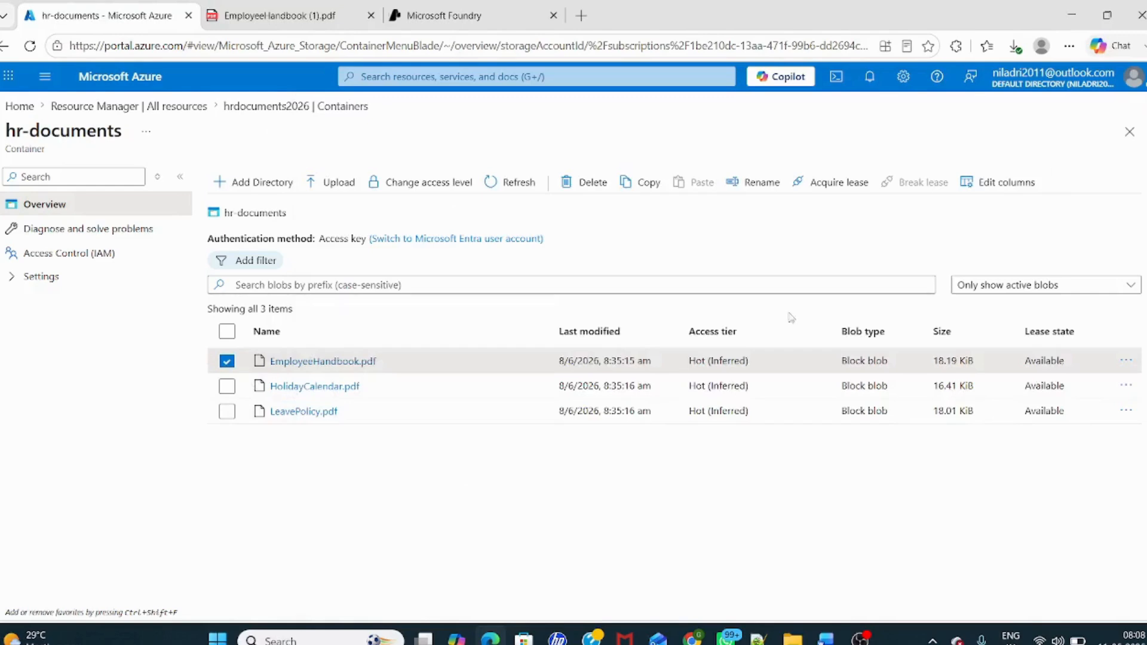
left_click(227, 362)
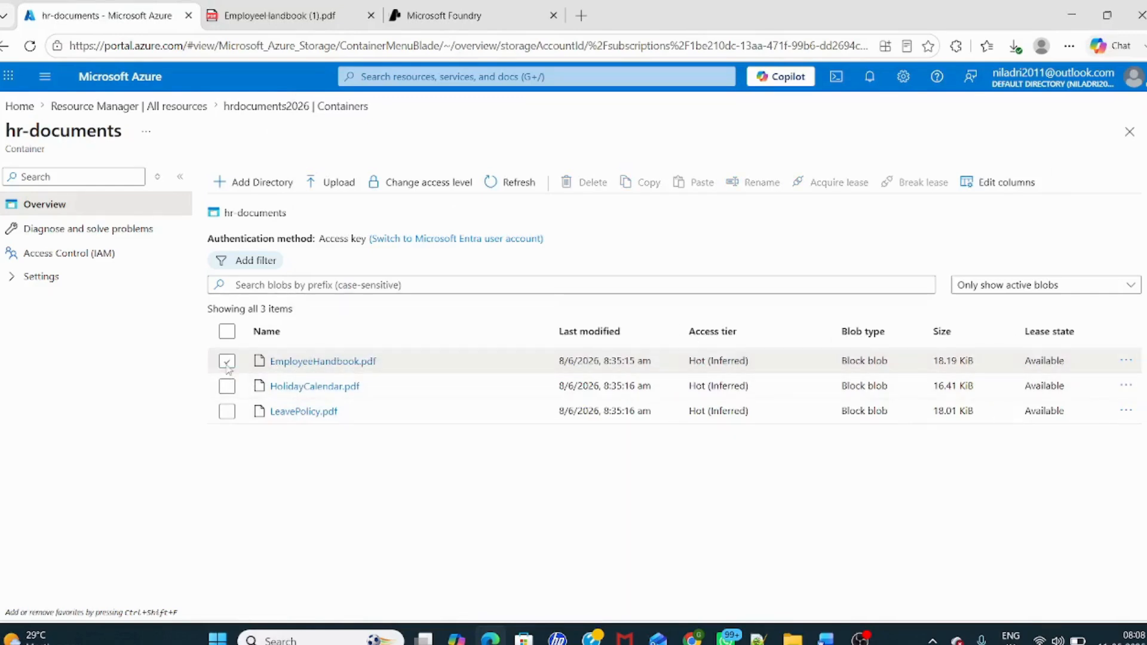
- Download HolidayCalendar.pdf, view its contents and the employee handbook again, and close the blob's details
left_click(304, 387)
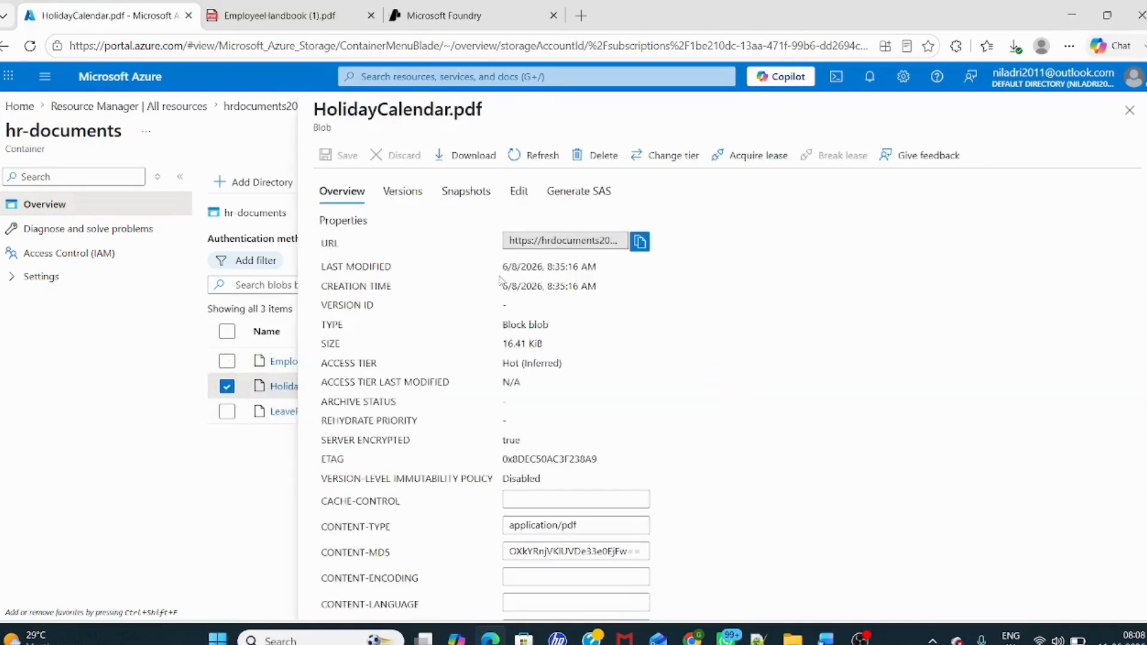
left_click(472, 155)
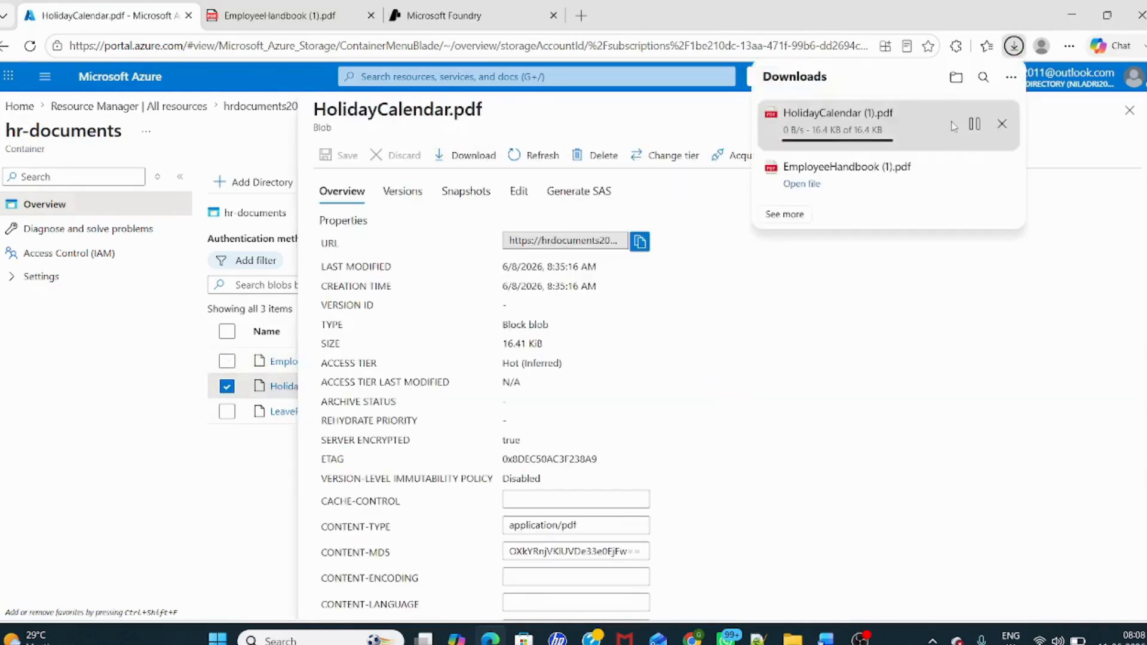
left_click(892, 121)
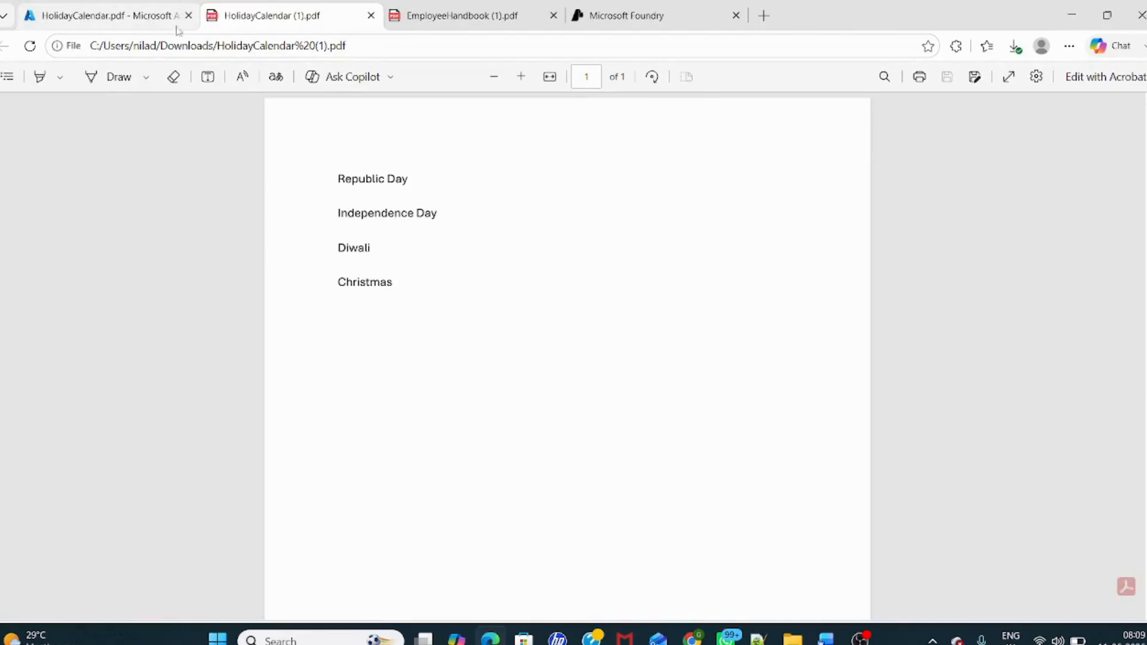
left_click(466, 23)
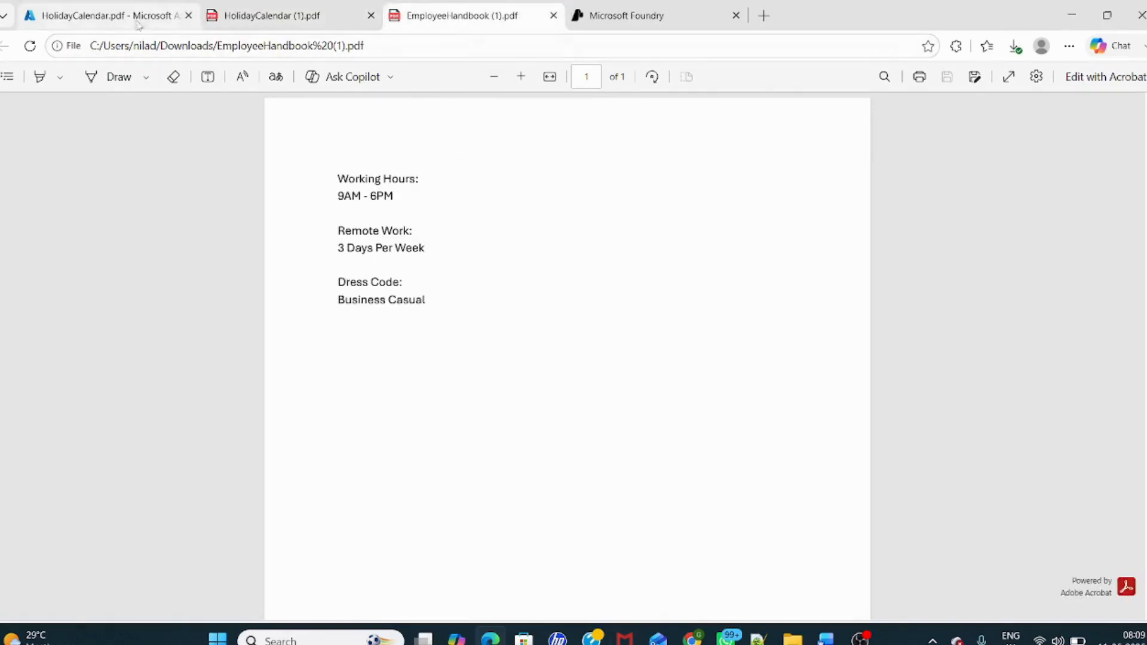
left_click(113, 16)
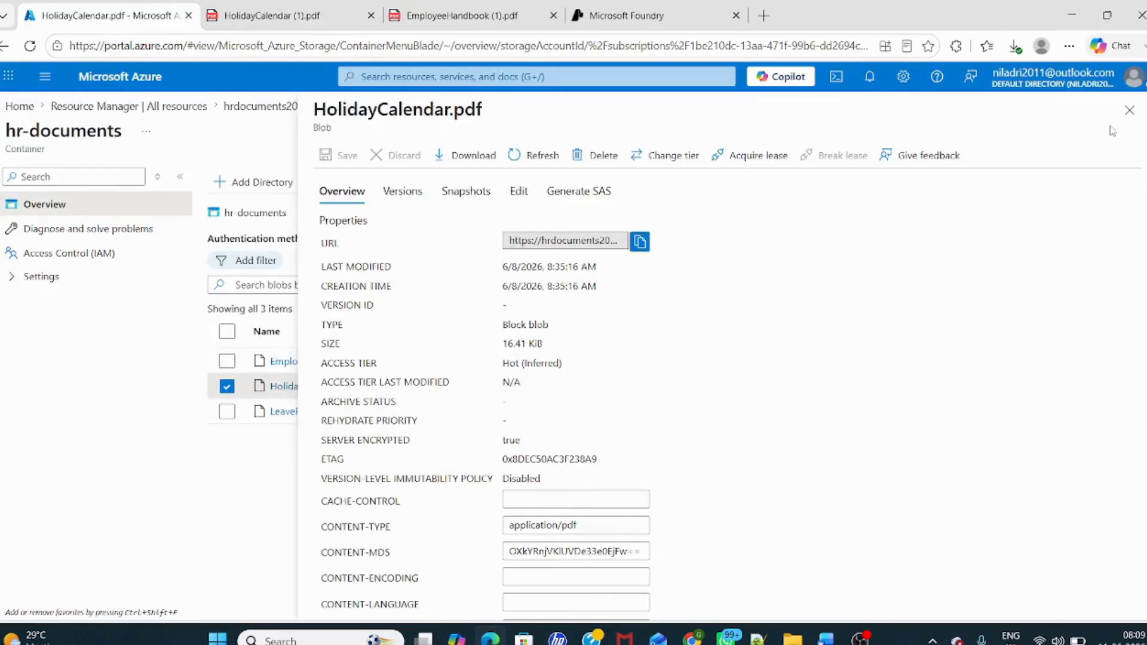
left_click(1129, 110)
- Download LeavePolicy.pdf from the container, open it to view the leave rules, and close the blob's details
left_click(326, 412)
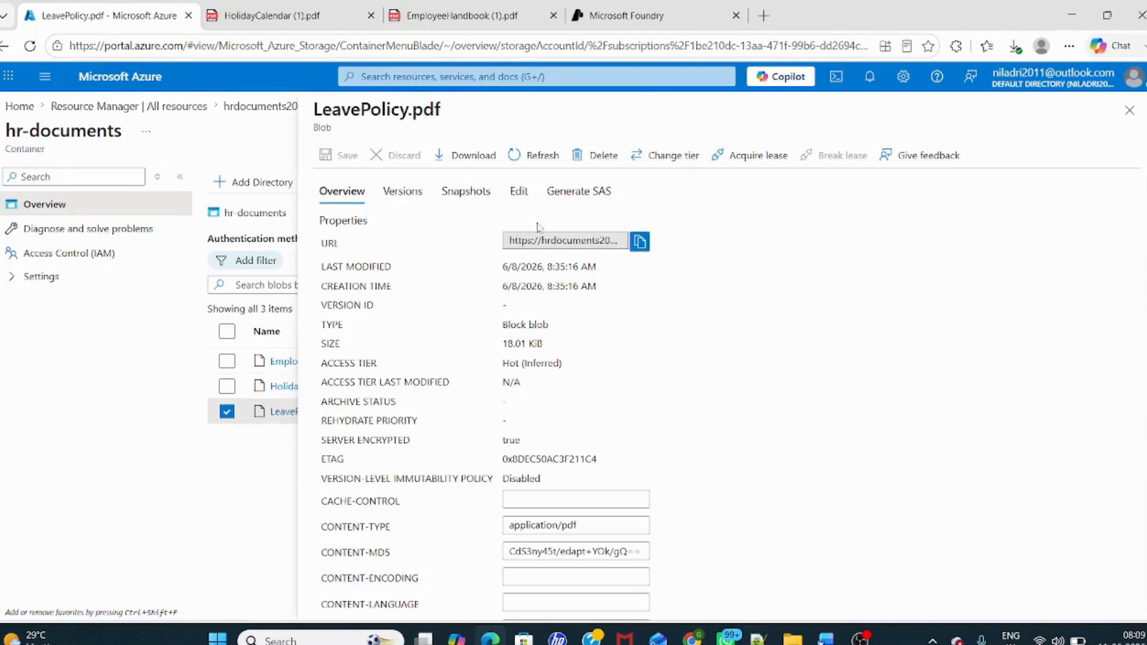
left_click(469, 155)
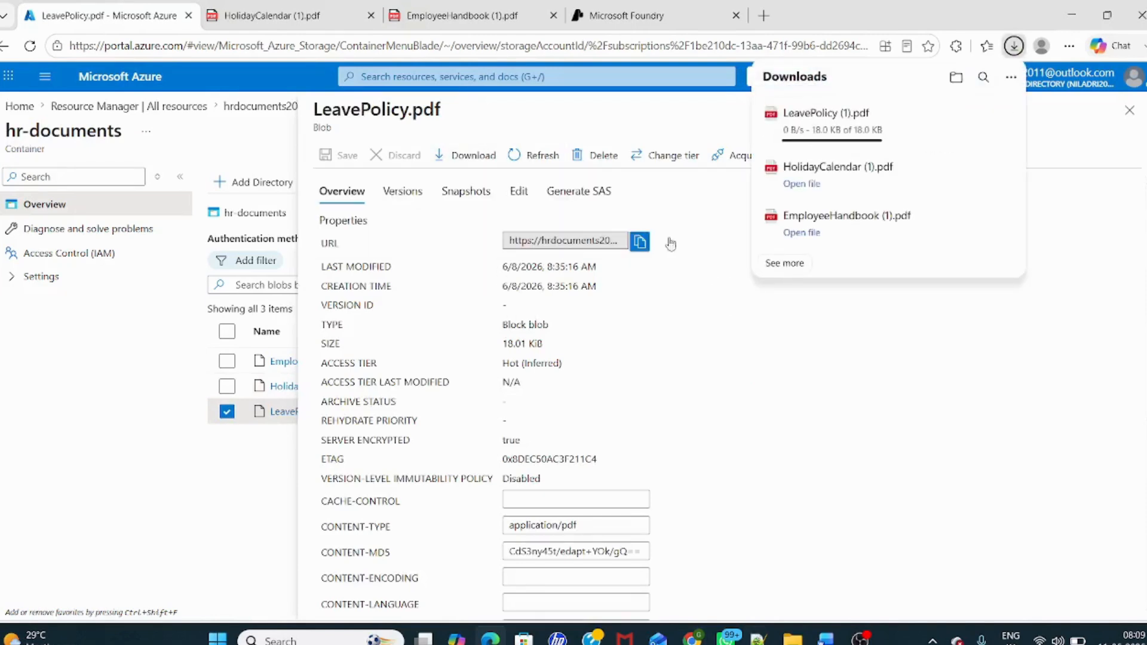
left_click(824, 133)
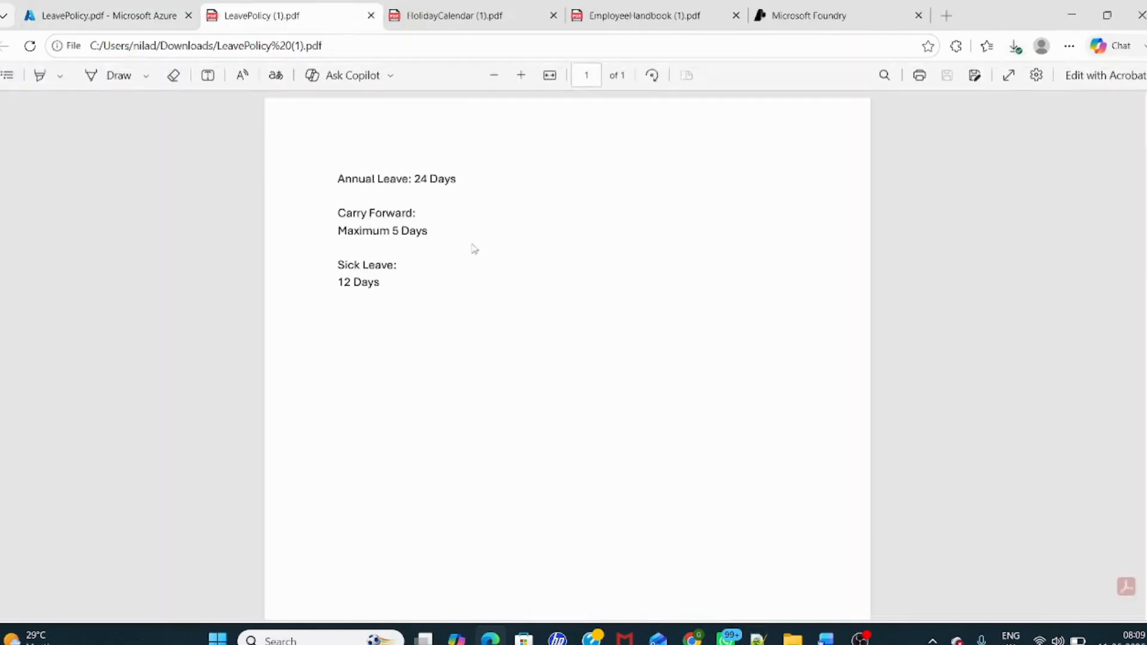
left_click(143, 26)
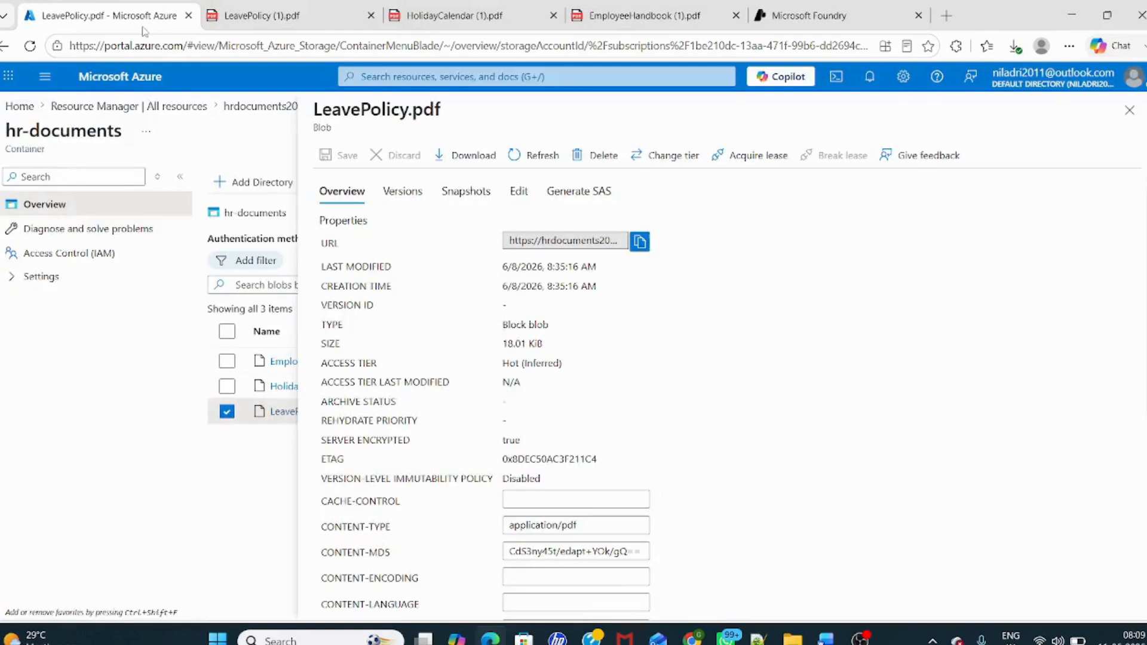
left_click(1129, 111)
- Read the Setup Process part of the Blob Storage notes in Word and return to the Azure portal
mouse_move(827, 636)
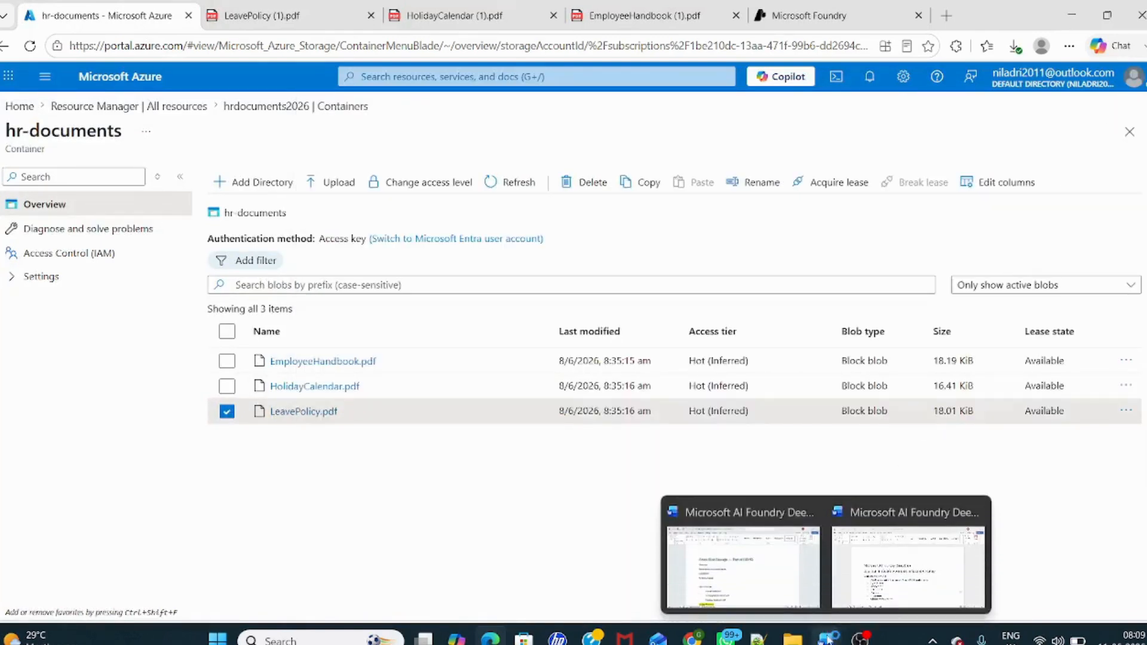
left_click(797, 515)
scroll(538, 424, "down", 2)
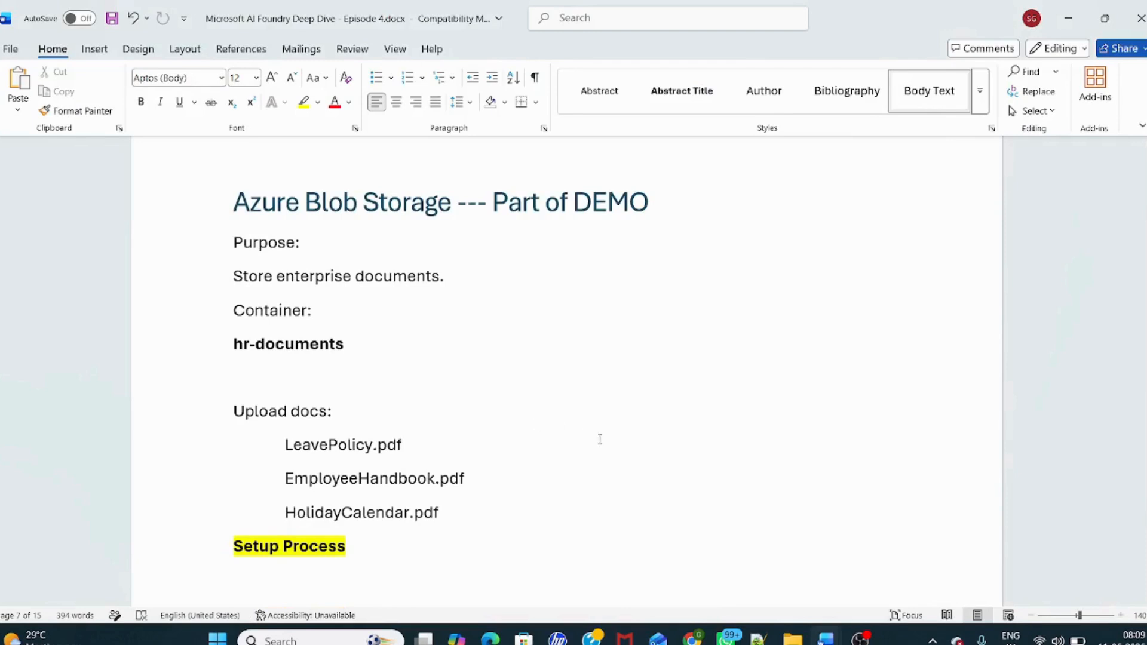
scroll(526, 446, "down", 2)
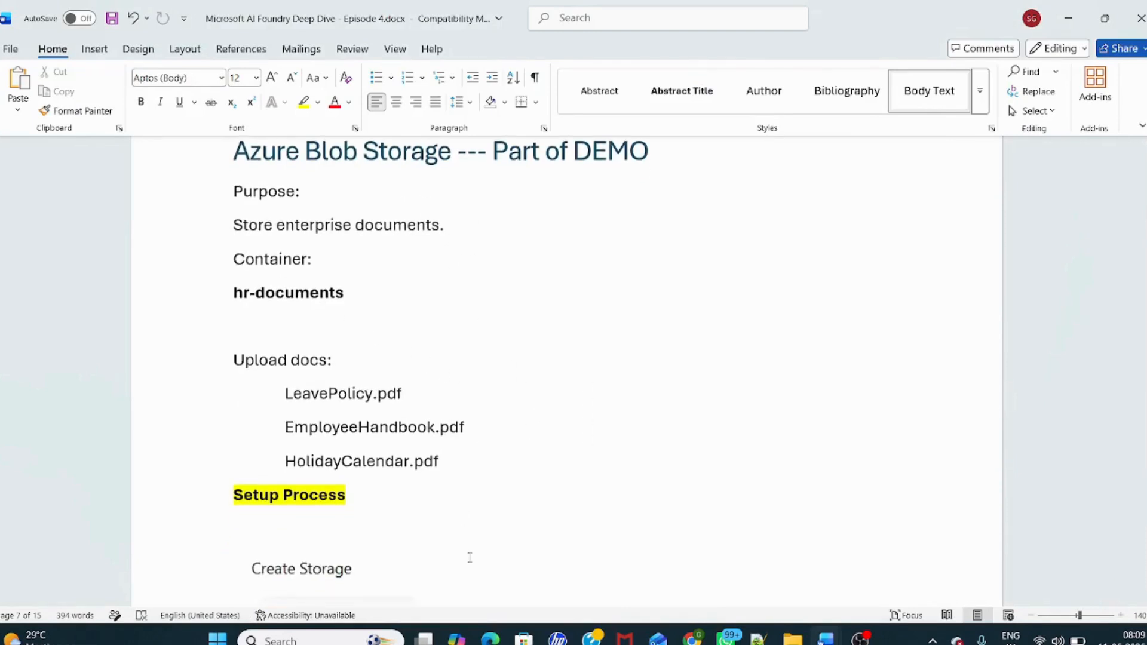
mouse_move(488, 628)
left_click(467, 537)
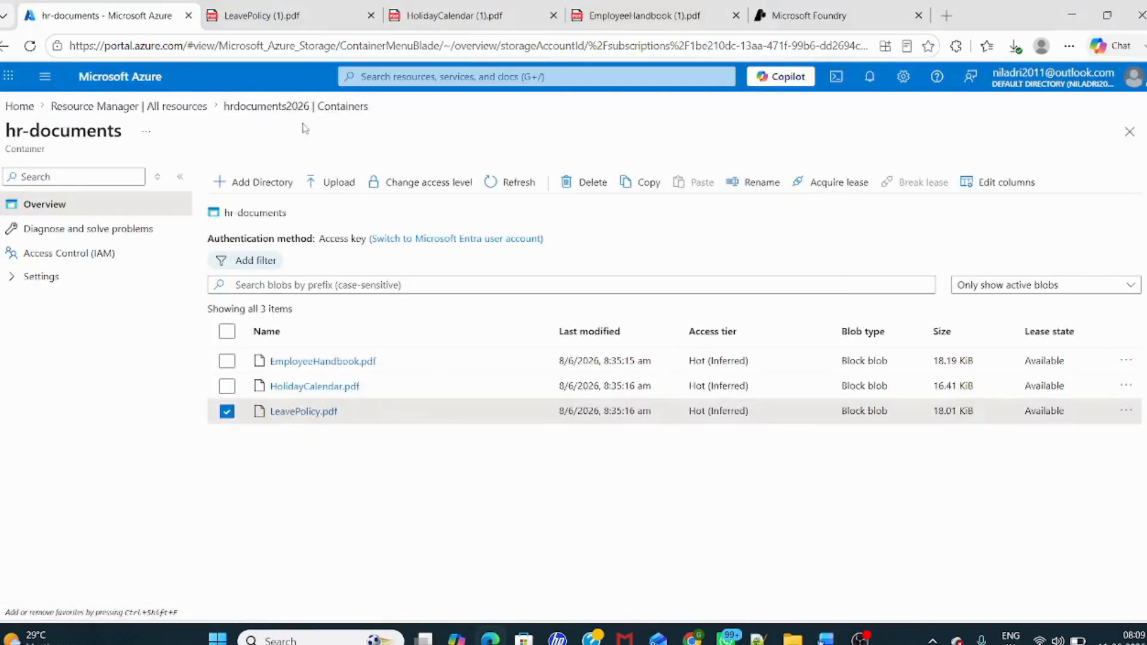
- Switch to the Word notes and change the container name in the Azure Blob Storage section to Hrdocuments2026
left_click(1073, 15)
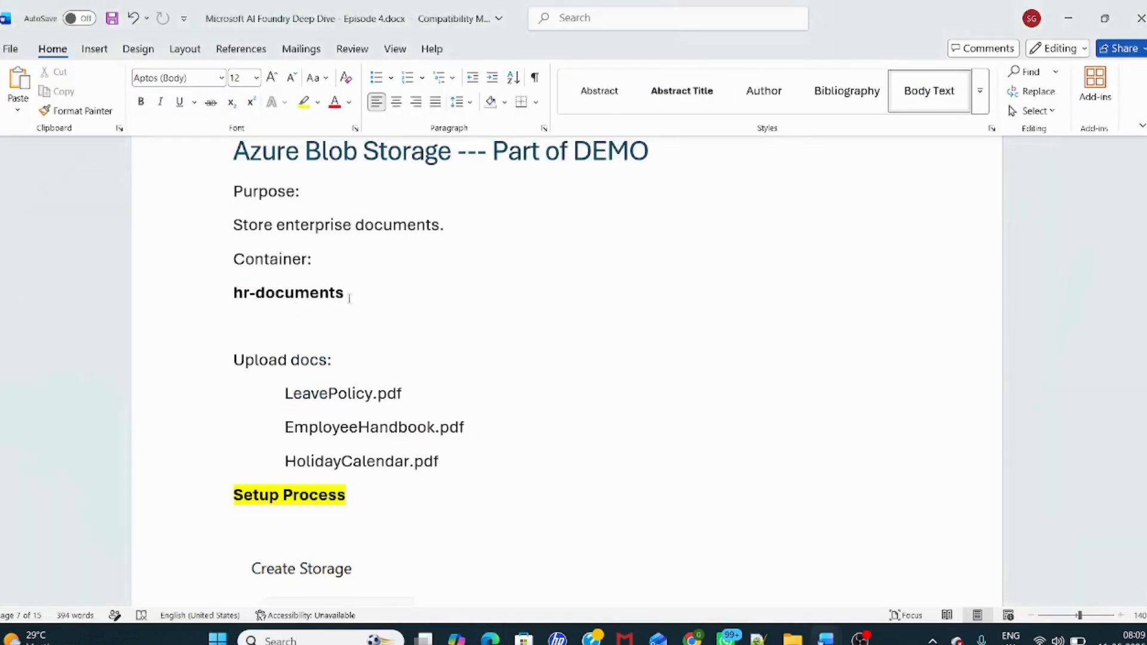
left_click(257, 294)
key("BackSpace")
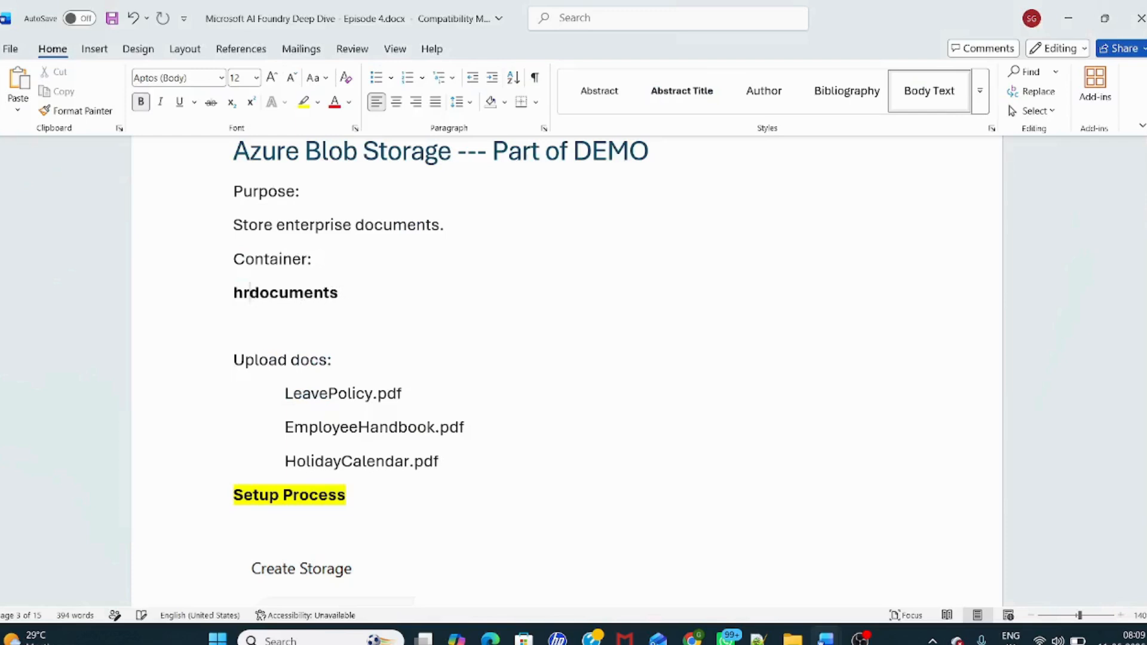
left_click(359, 296)
type("2026")
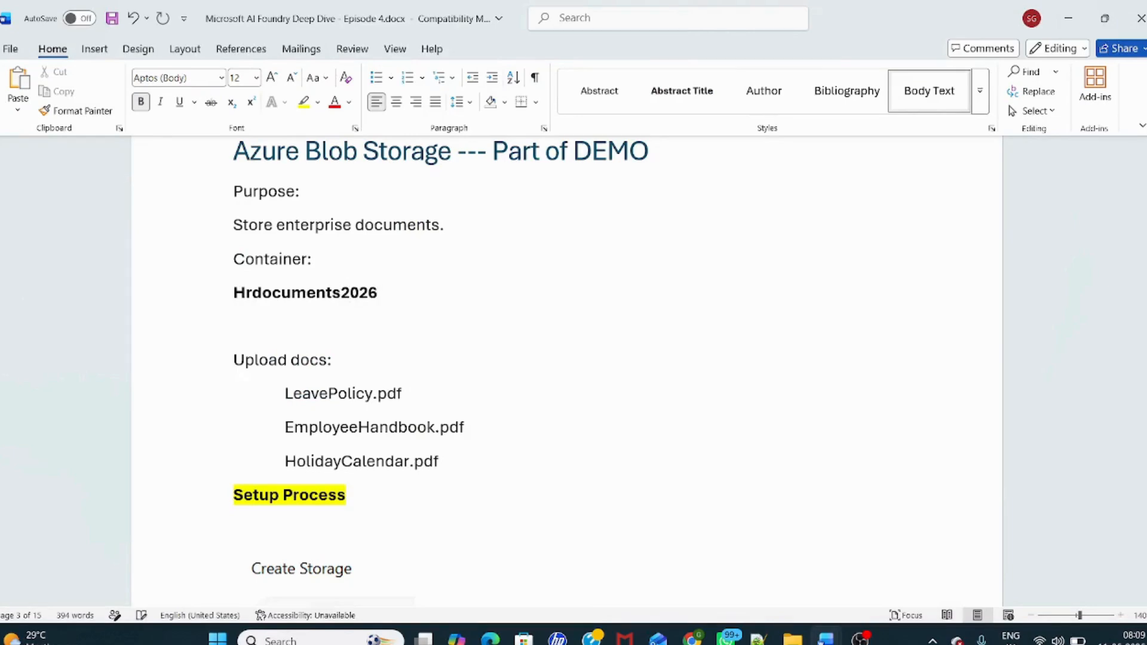
- Read the start of the Azure AI Search & Search Index section in the notes and return to the Azure portal
scroll(366, 296, "down", 10)
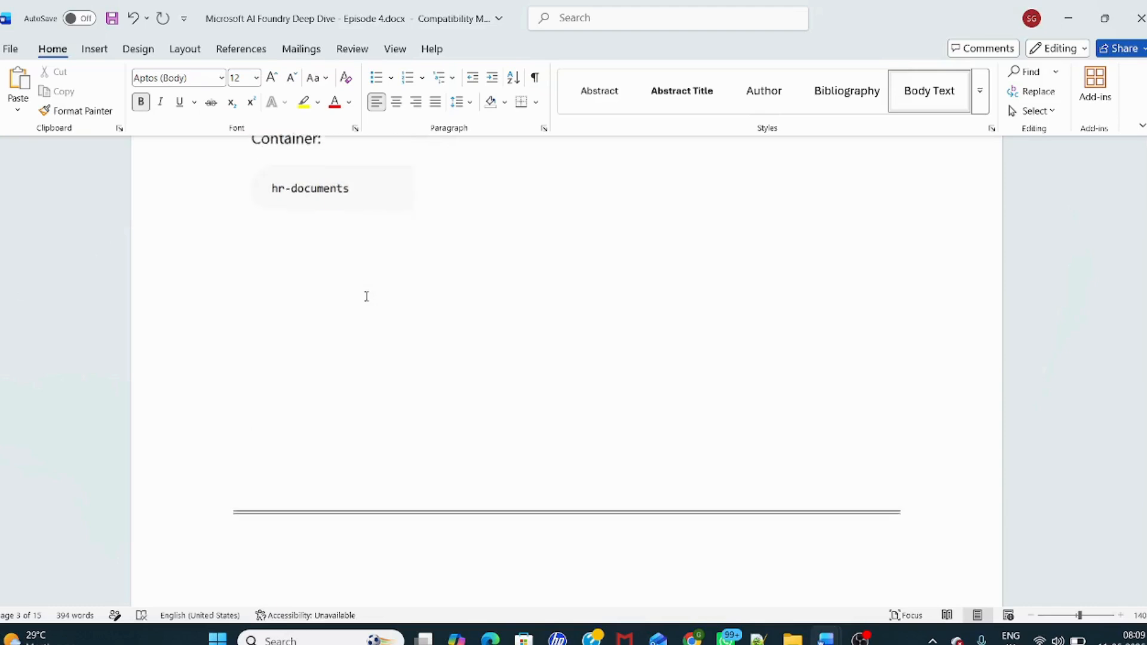
scroll(367, 297, "down", 10)
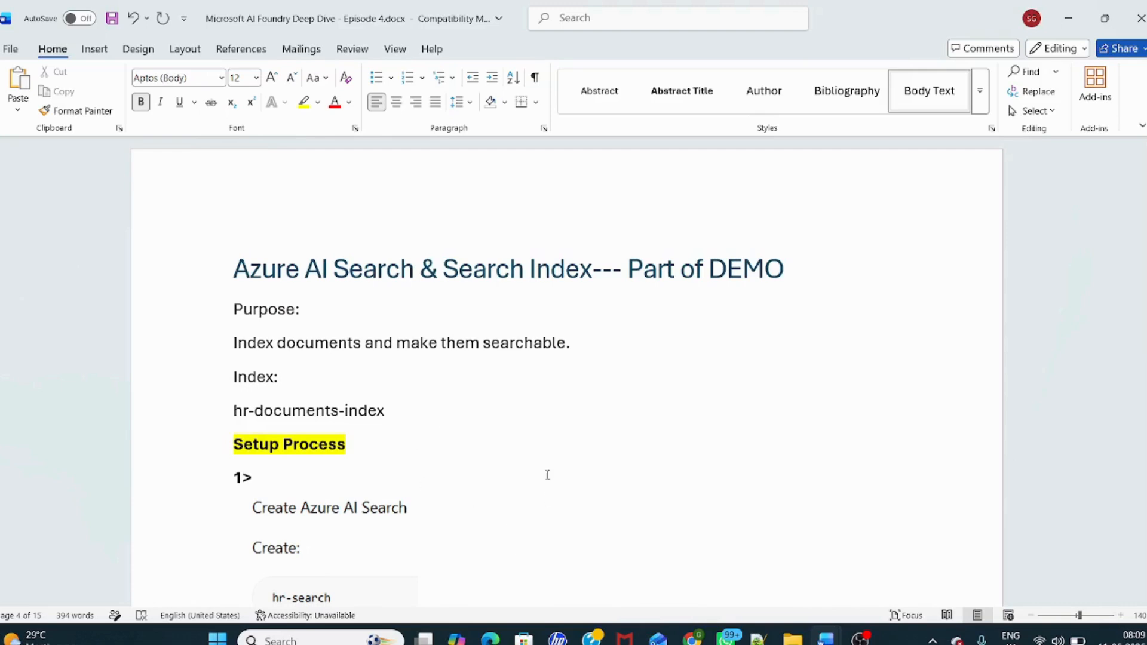
scroll(545, 475, "down", 2)
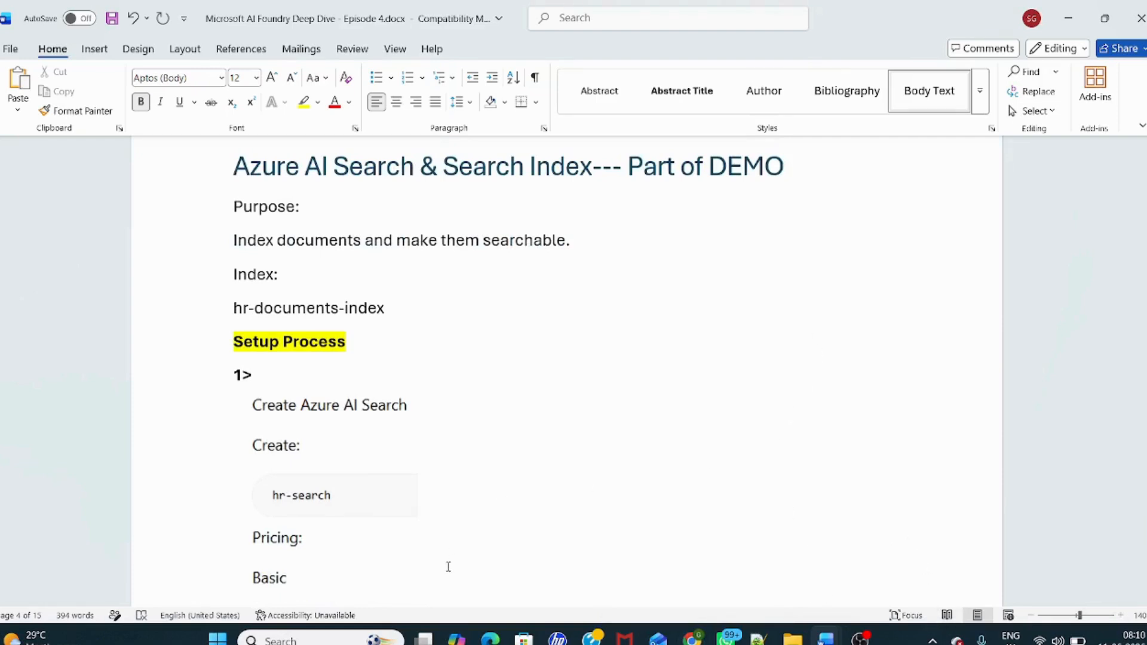
mouse_move(490, 638)
left_click(482, 514)
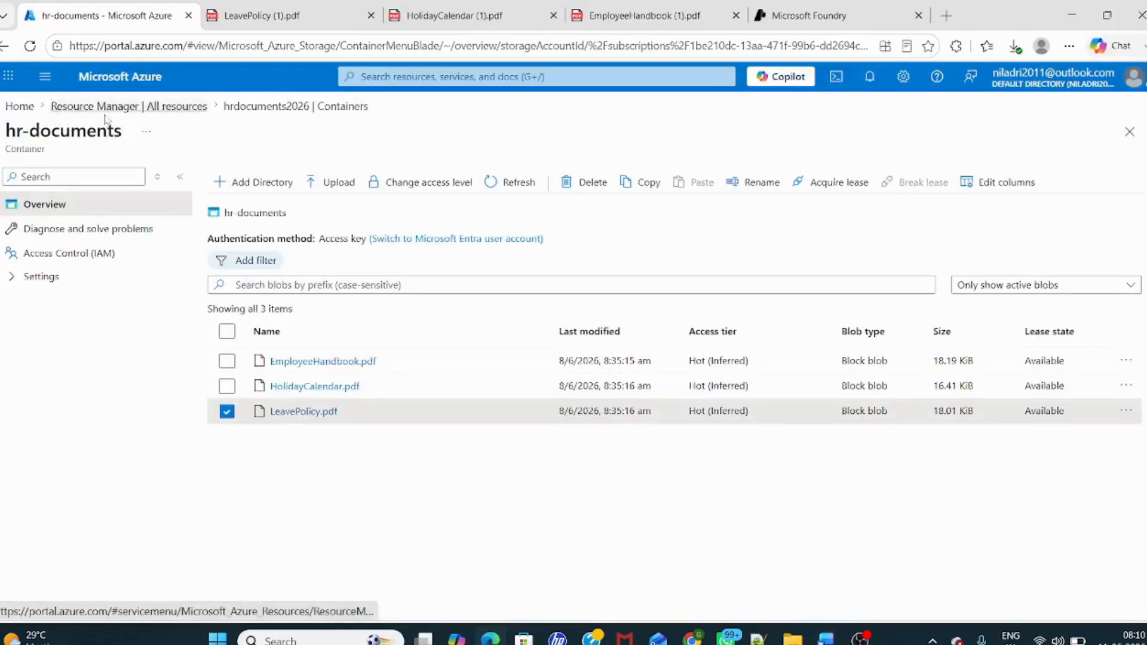
- Open the hraisearch2026 search service from all resources and show its overview at full width
left_click(31, 112)
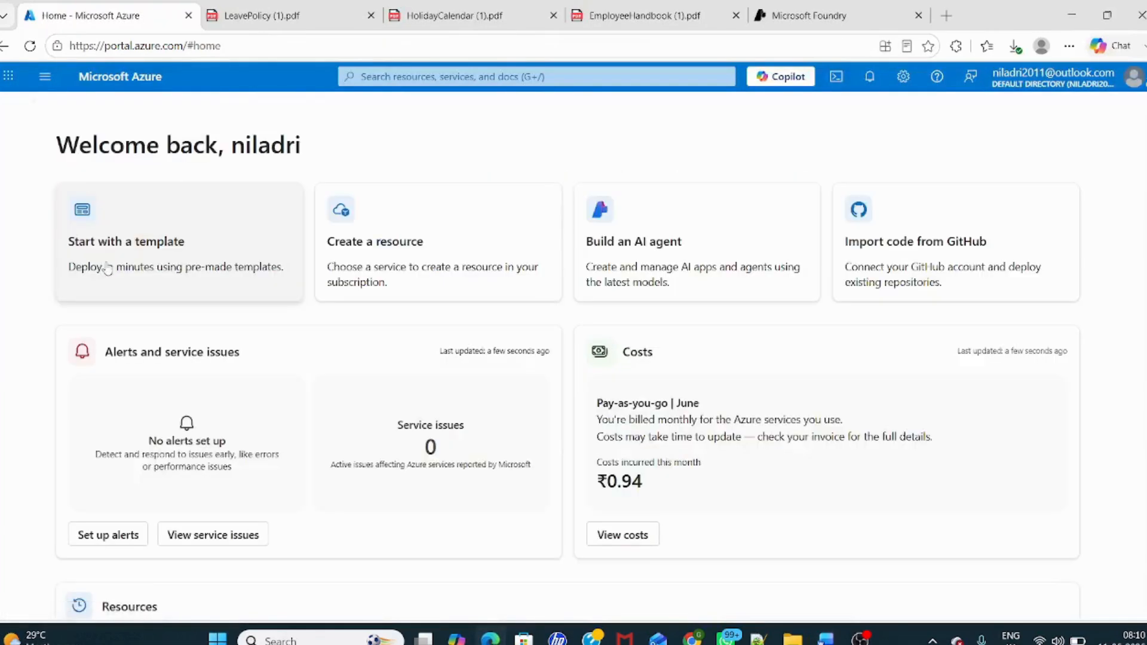
left_click(43, 76)
left_click(44, 229)
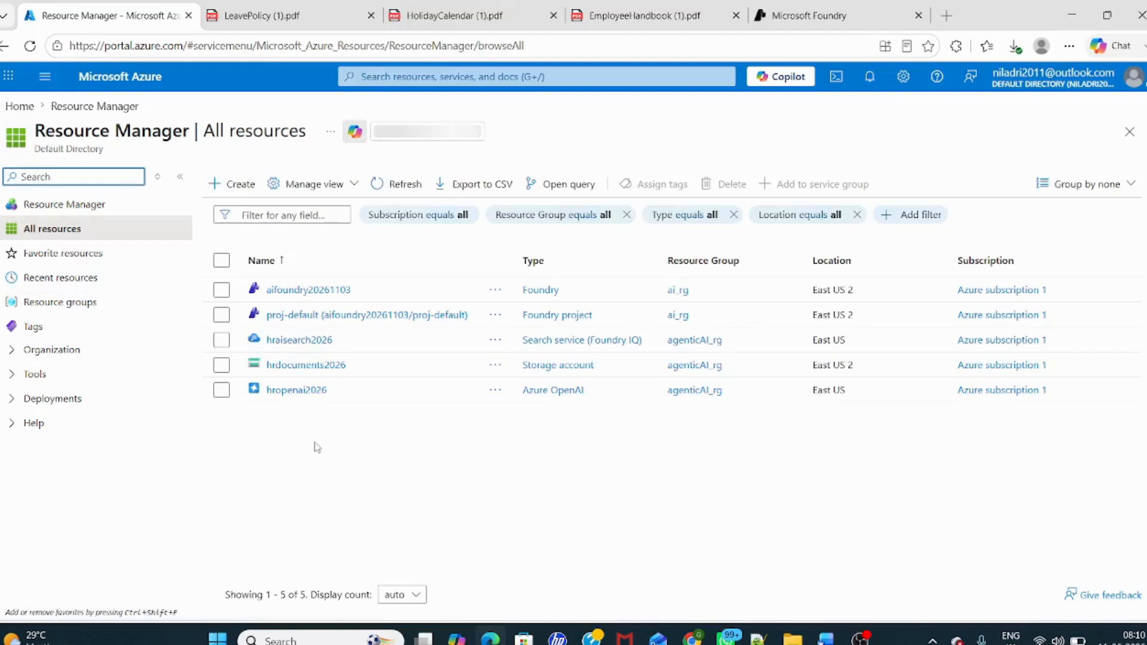
left_click(302, 340)
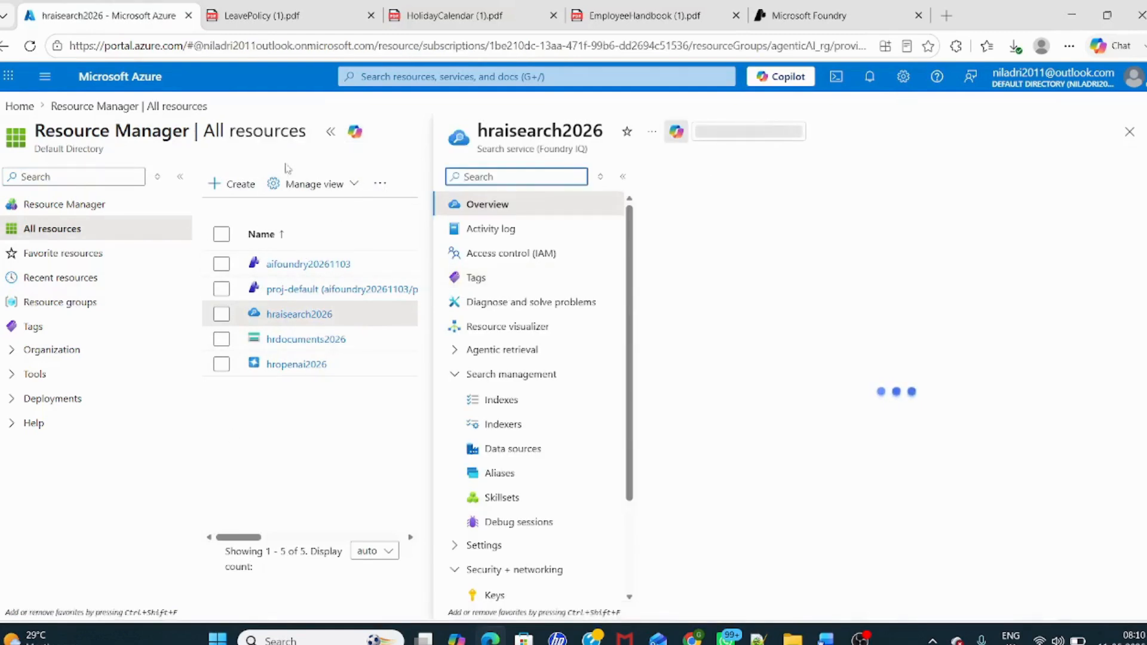
left_click(331, 133)
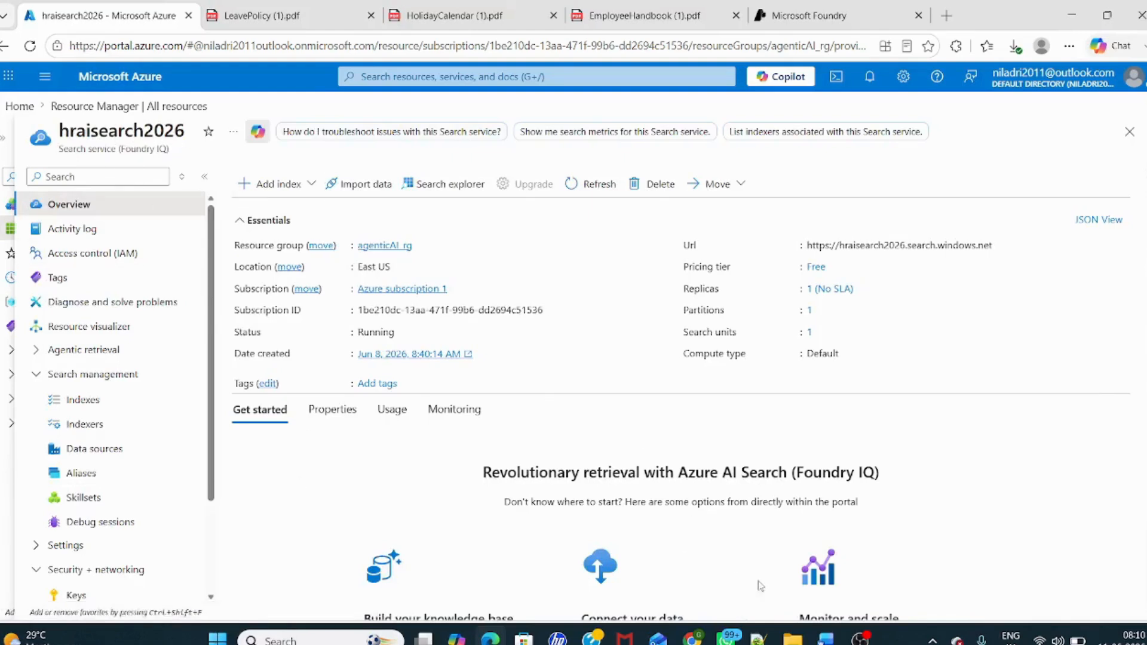
- Read the Create Azure AI Search setup notes in Word, and look through the management options of hraisearch2026 in the Azure portal
mouse_move(827, 639)
left_click(782, 597)
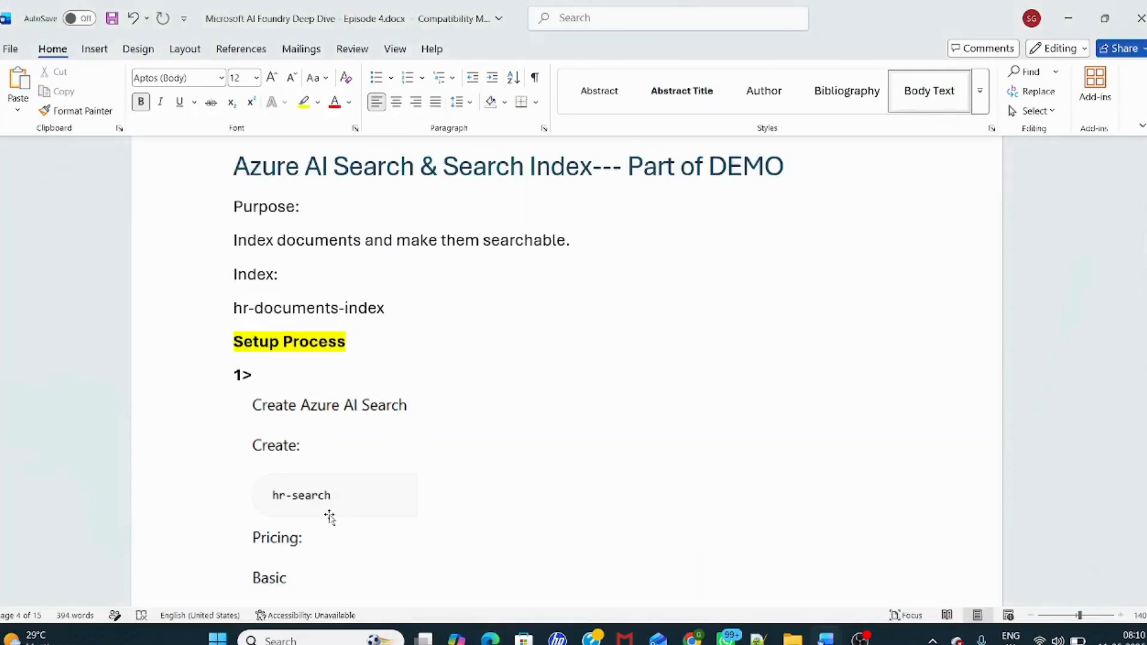
scroll(356, 502, "down", 2)
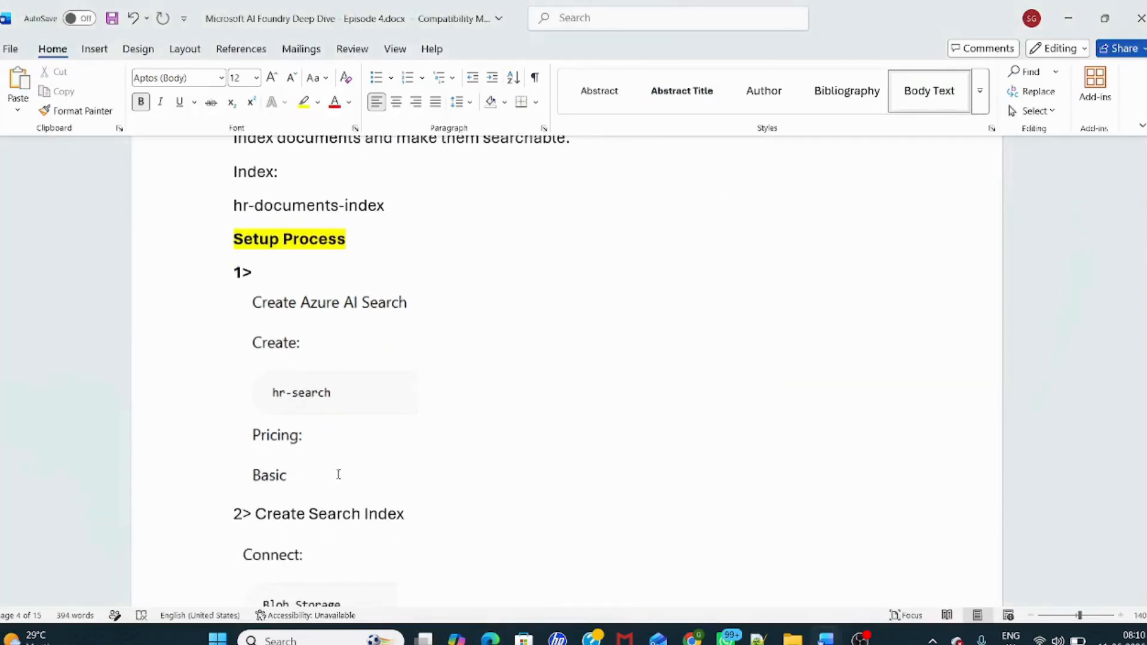
scroll(335, 474, "down", 1)
key("alt+Tab")
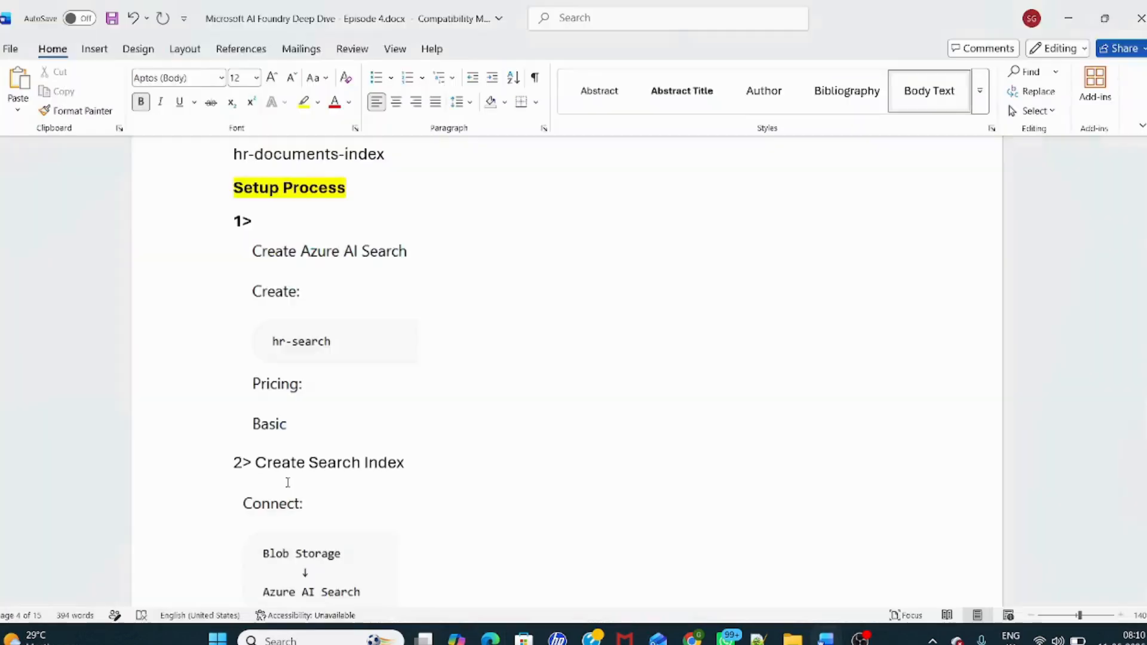
key("alt+Tab")
key("alt+Tab")
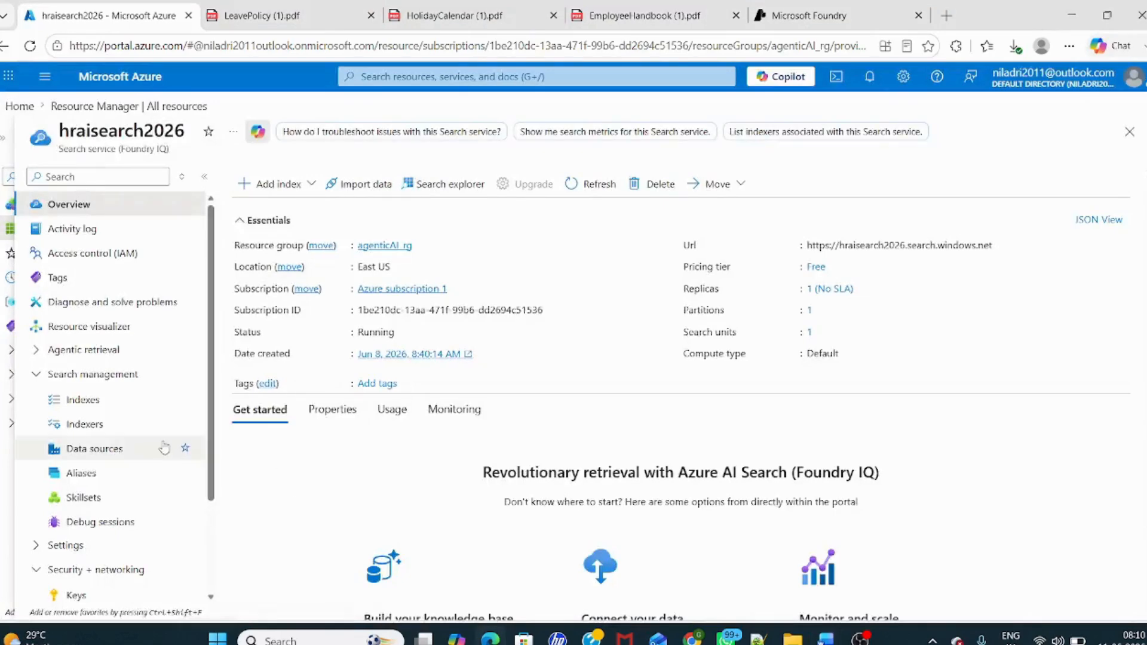
scroll(153, 454, "down", 2)
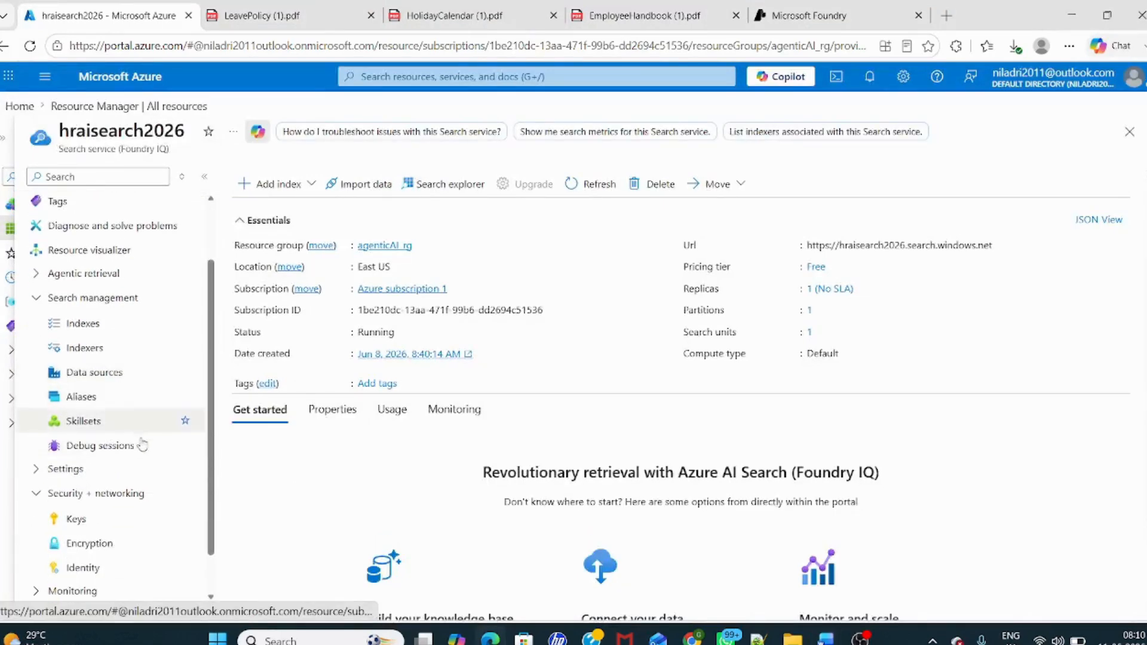
scroll(120, 251, "up", 3)
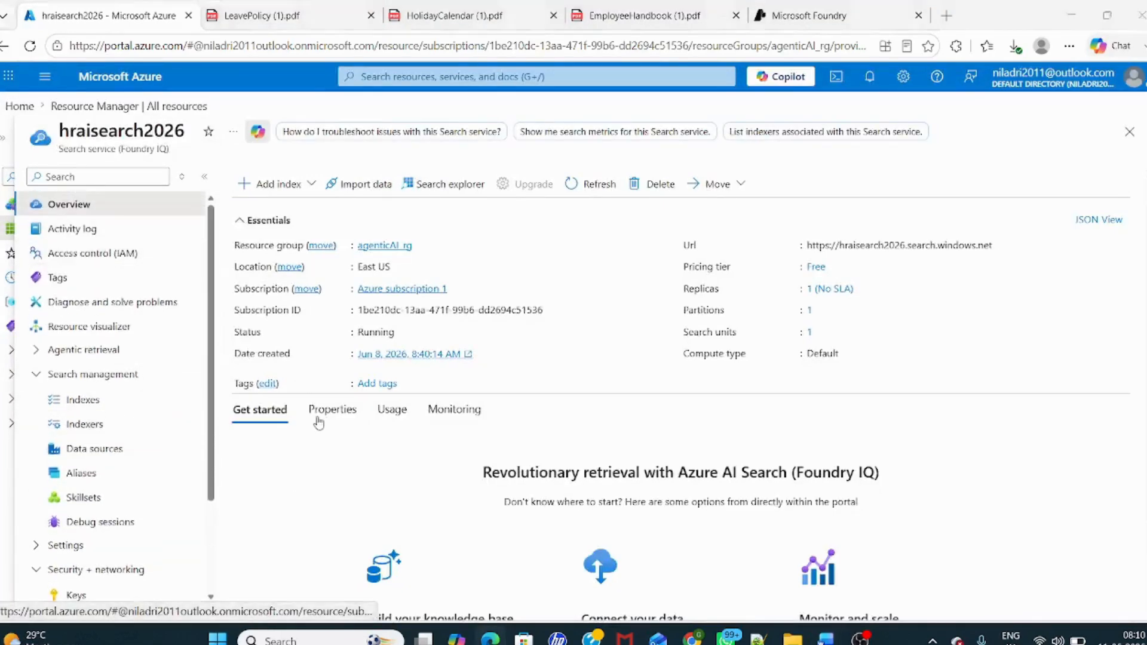
- Read the Create Search Index notes in Word, and view the indexes and indexers of hraisearch2026 in the Azure portal
key("alt+Tab")
scroll(368, 472, "down", 1)
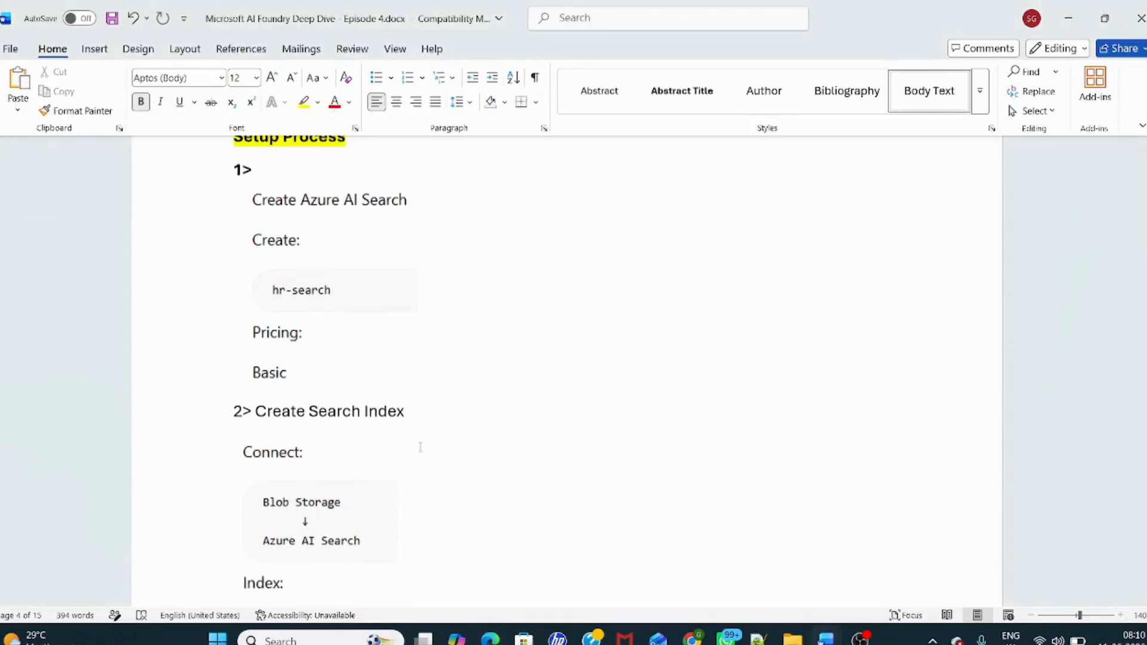
scroll(420, 447, "down", 1)
key("alt+Tab")
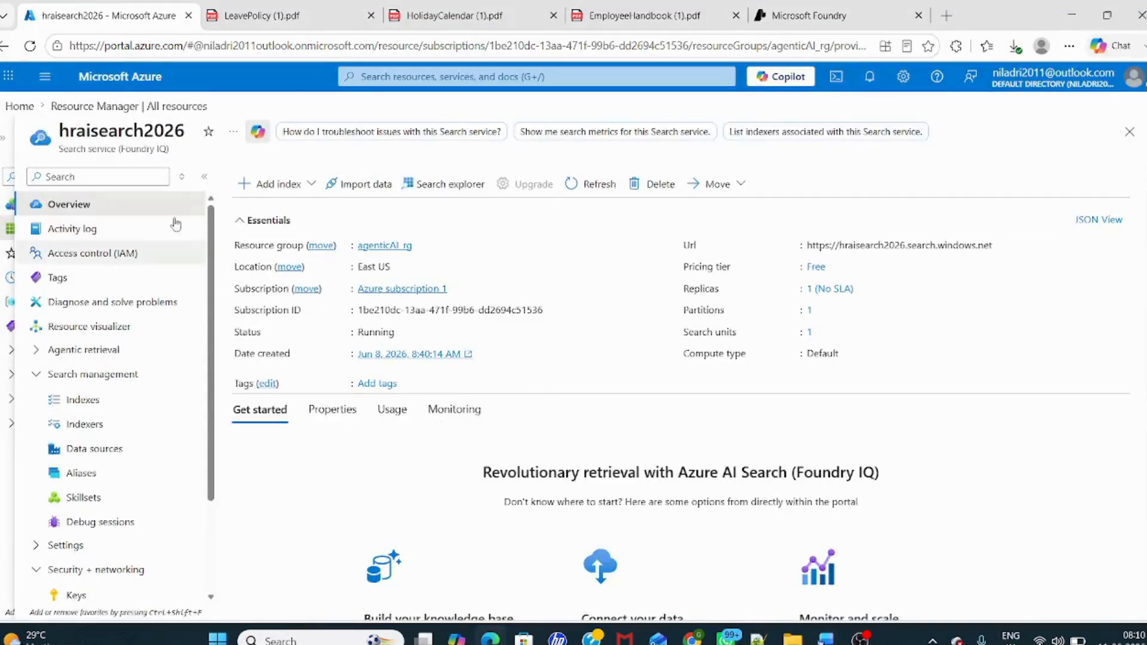
left_click(117, 408)
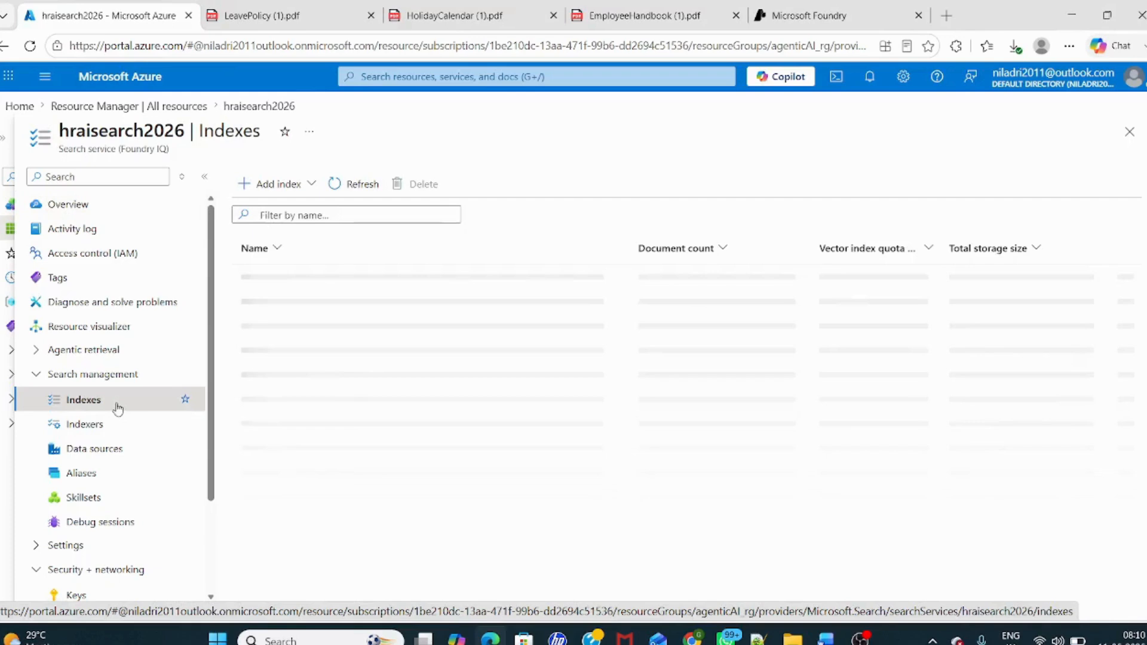
left_click(106, 425)
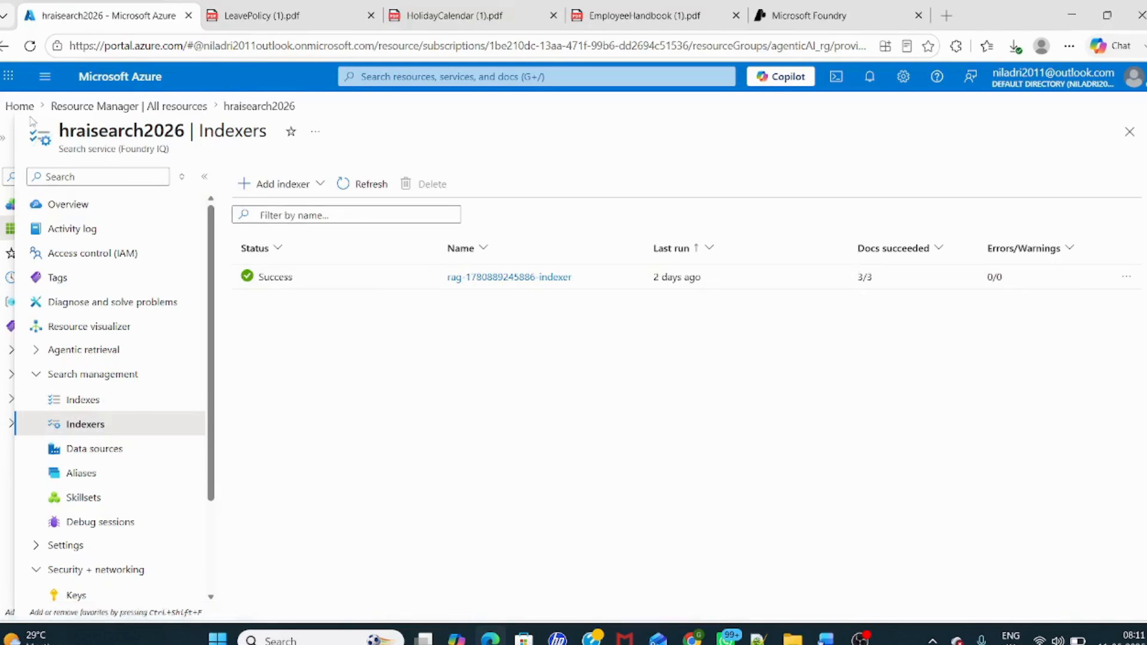
- Reopen hraisearch2026 from all resources, go to its indexers and check the options for adding an indexer
left_click(45, 76)
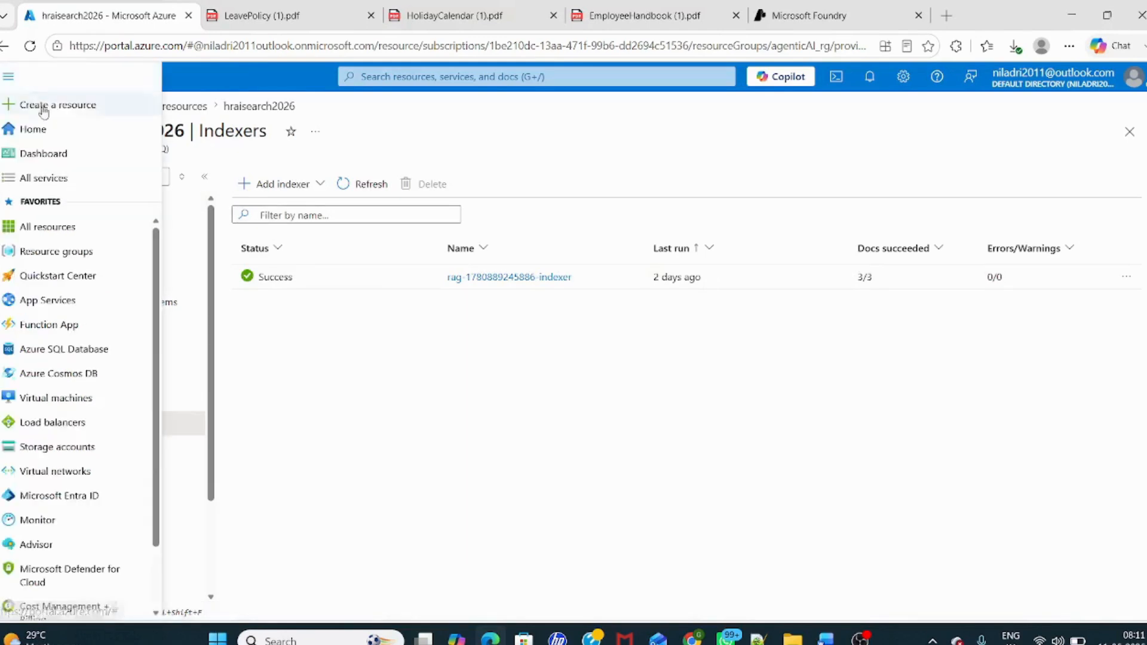
left_click(59, 237)
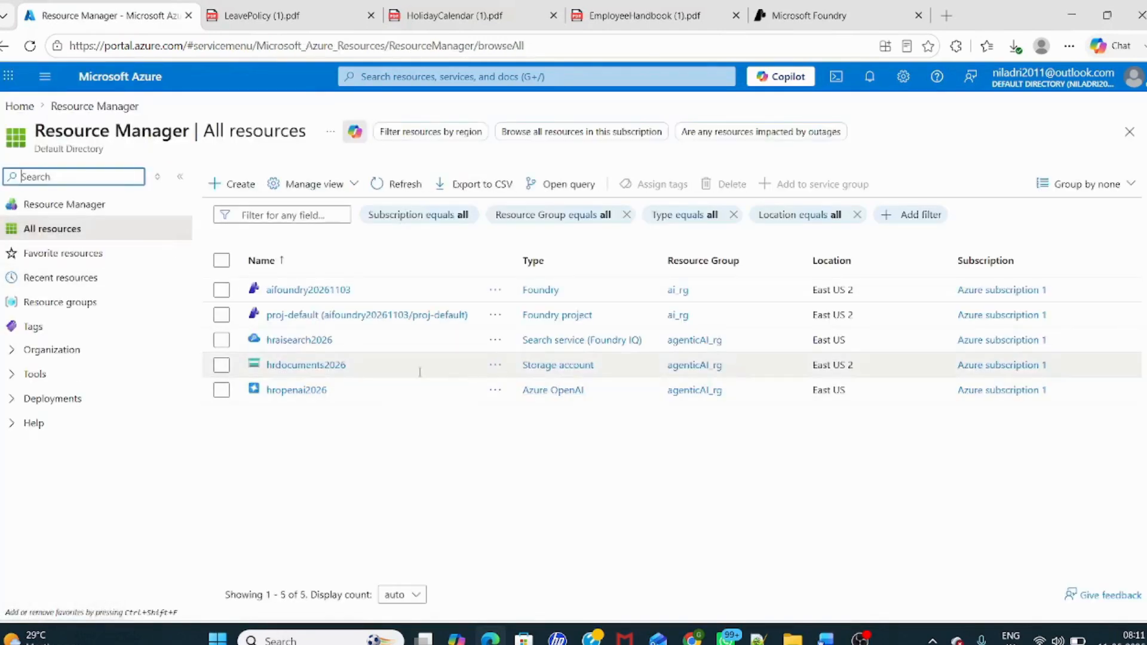
left_click(299, 340)
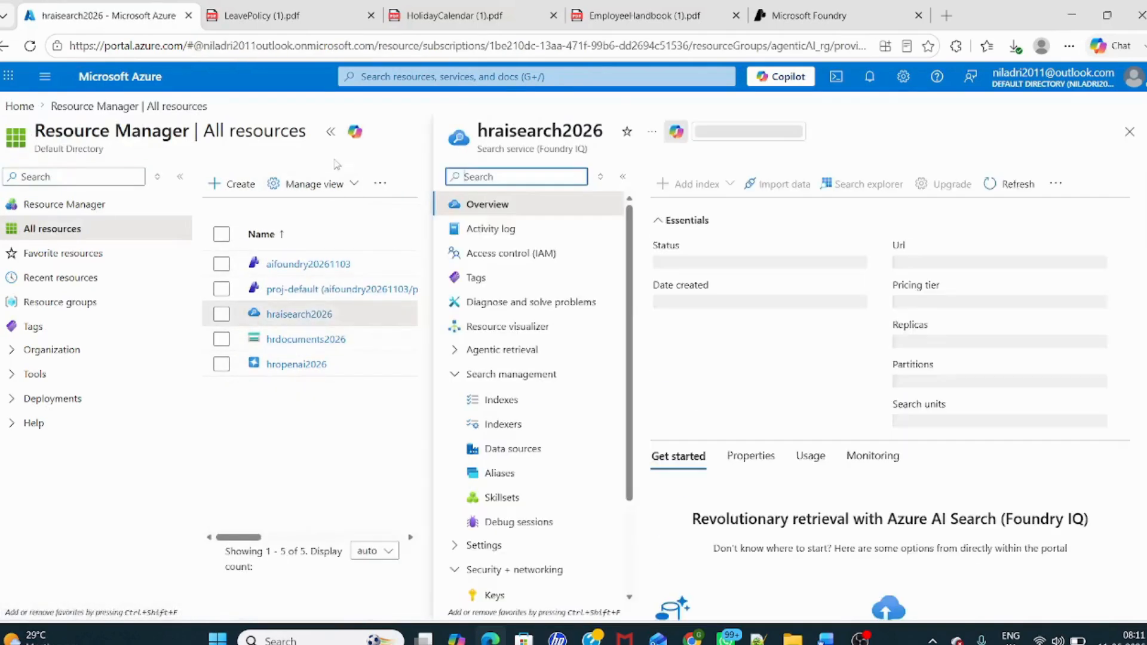
left_click(331, 132)
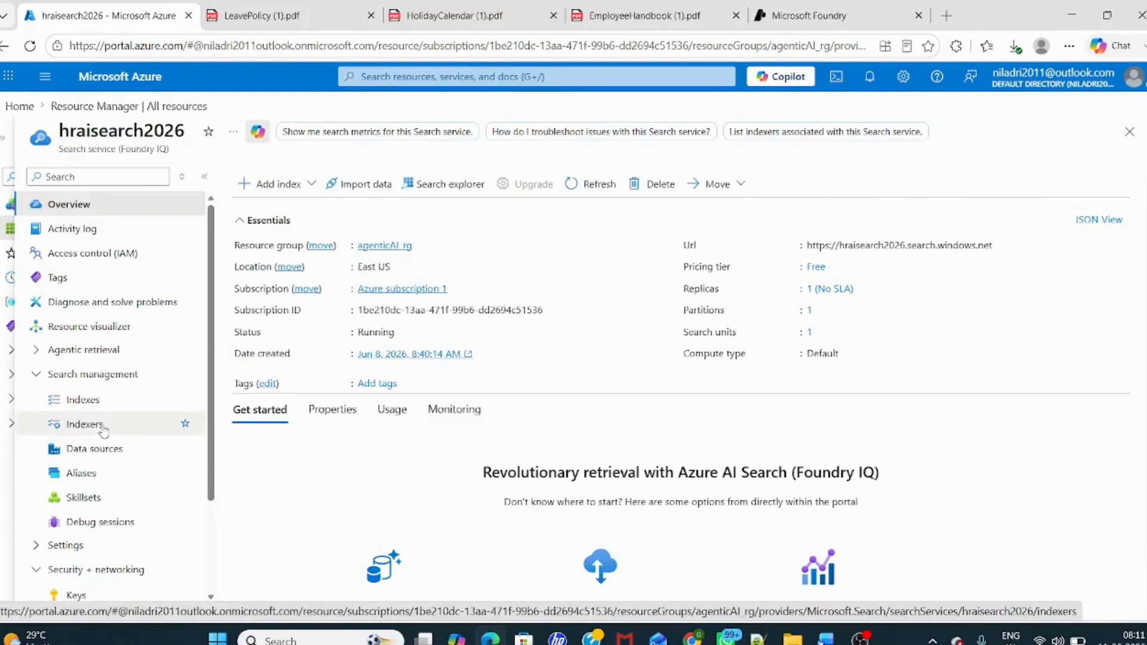
left_click(102, 427)
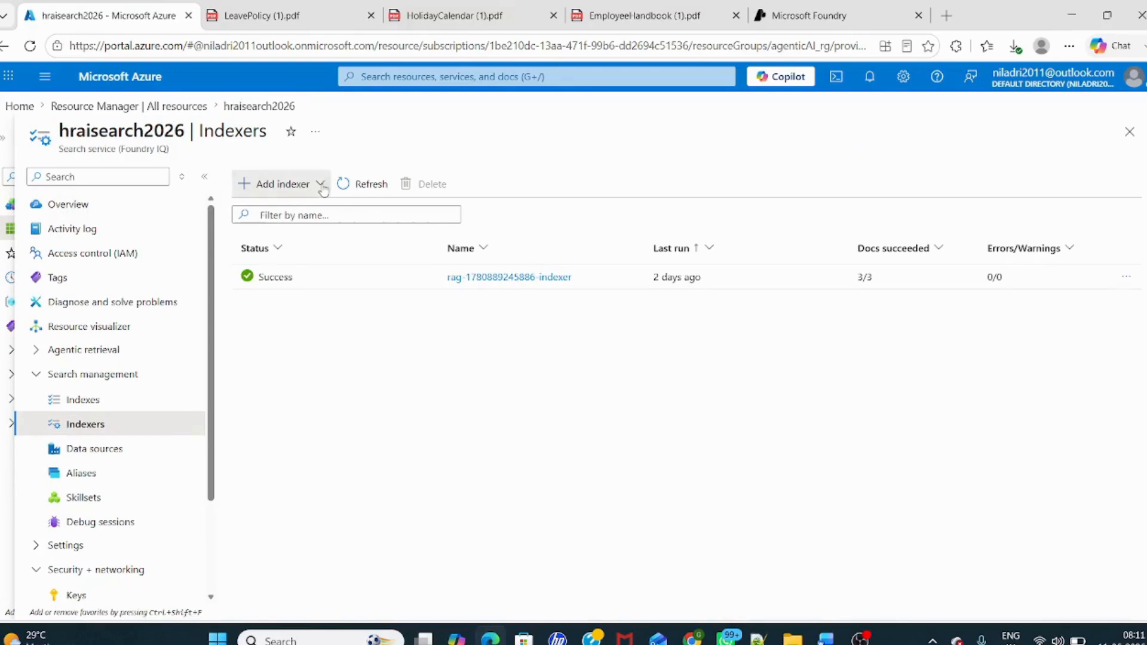
left_click(320, 184)
left_click(425, 351)
- Check the Blob Storage connection notes in Word, and view the existing RAG indexer's execution history in the Azure portal before closing it
mouse_move(827, 638)
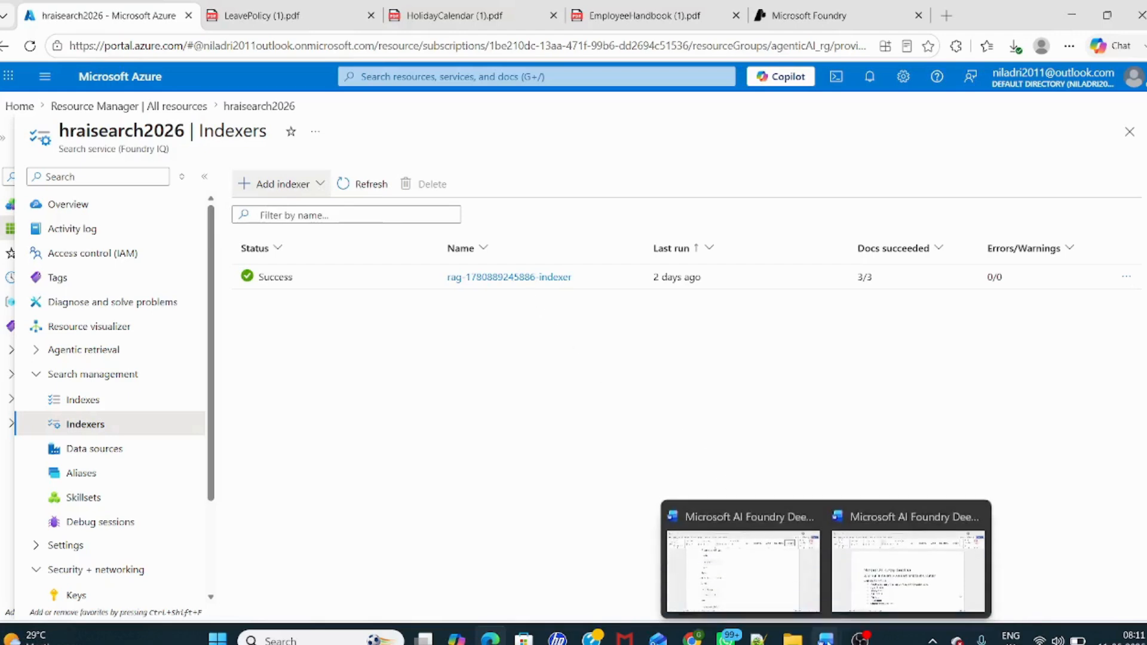
left_click(775, 591)
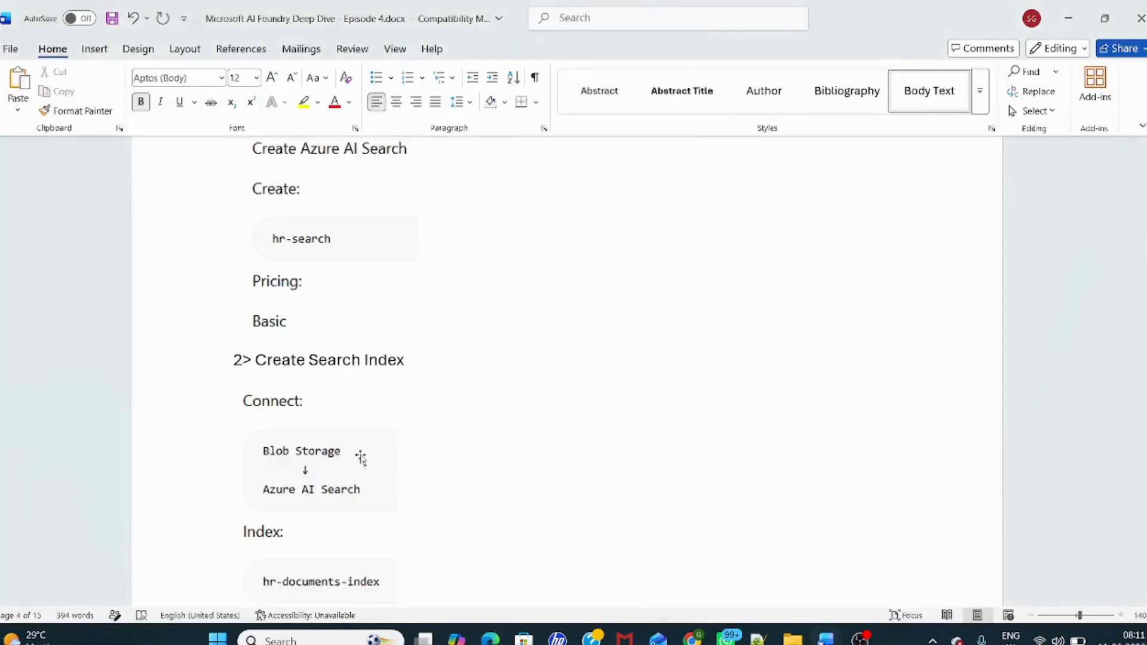
key("alt+Tab")
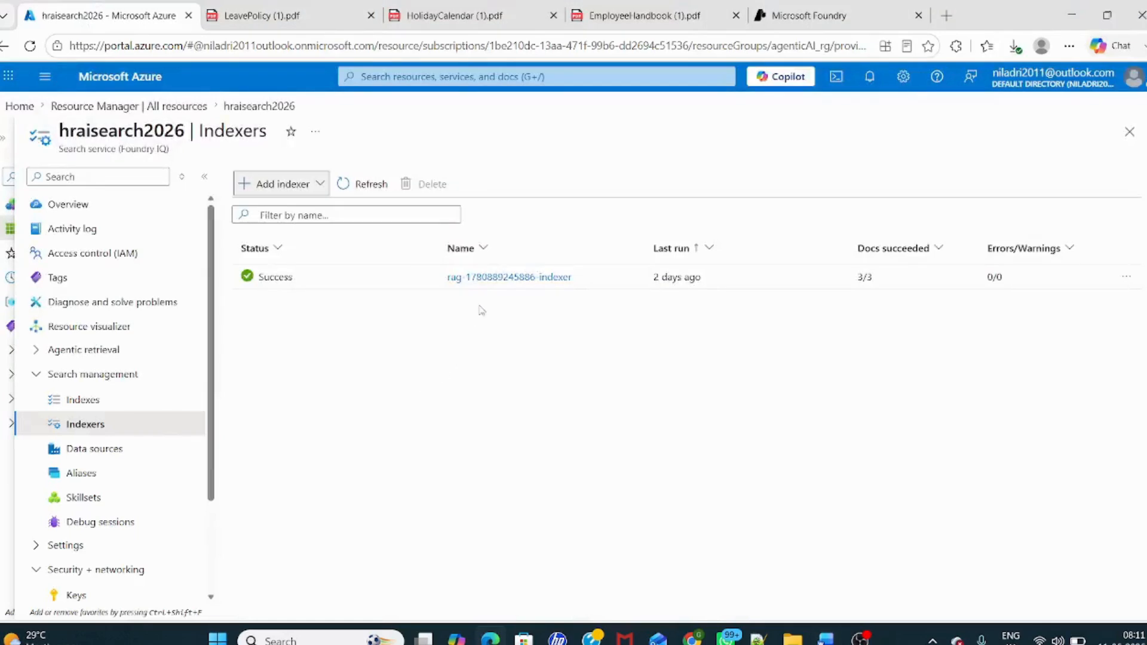
left_click(505, 278)
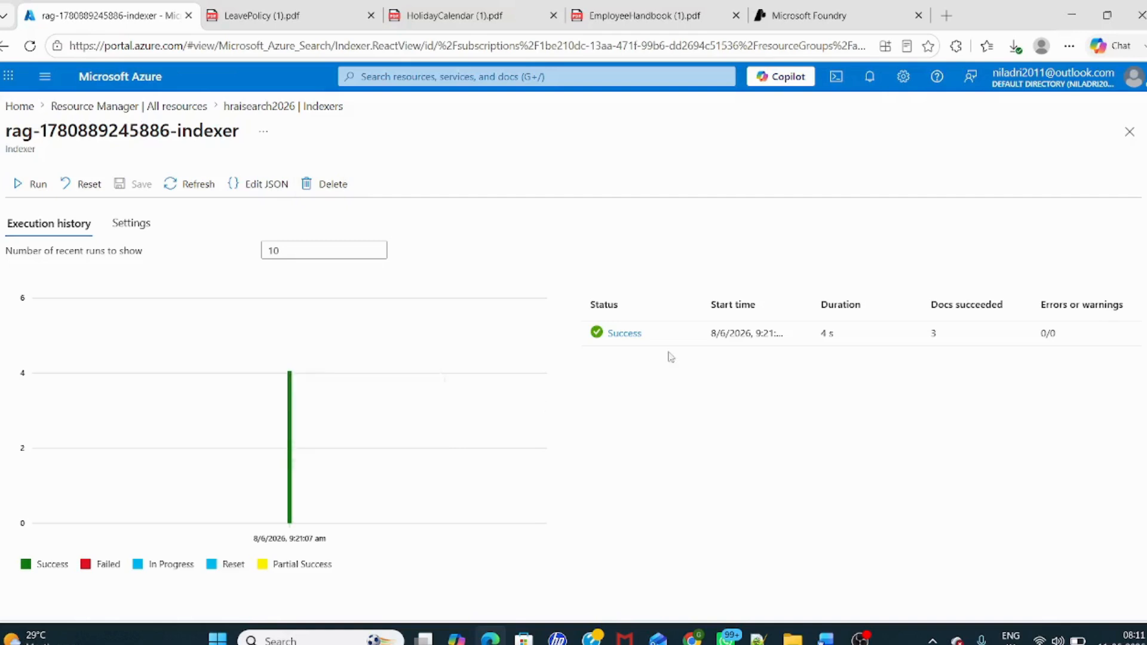
left_click(1130, 132)
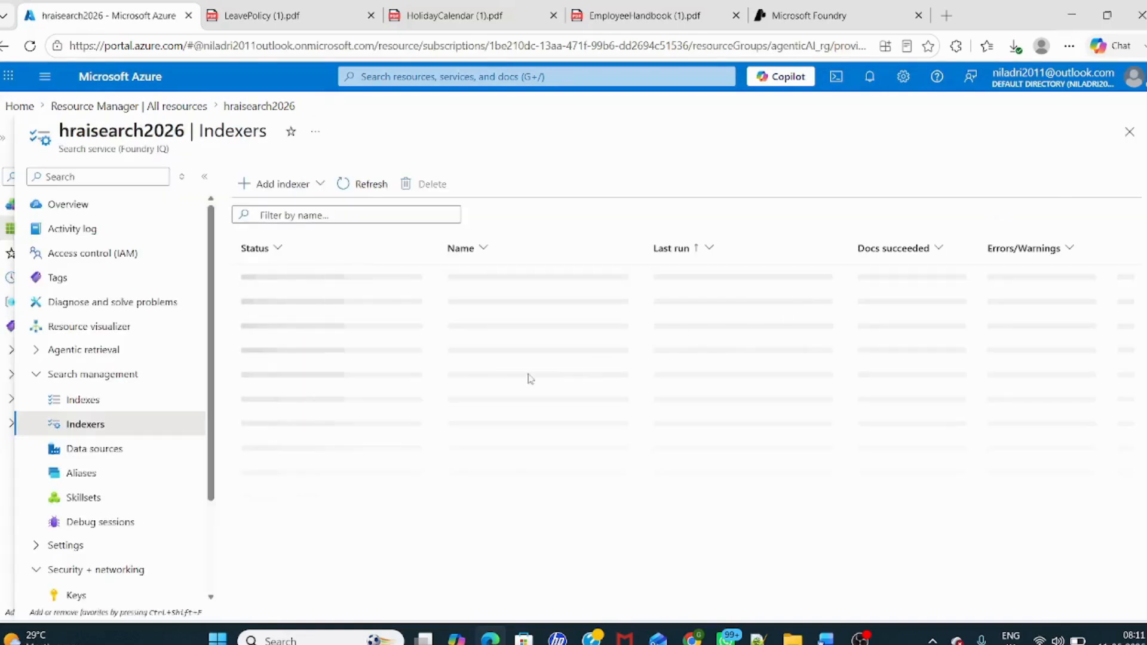
- View the storage account and blob container settings of the search service's data source, close it, and go back to the indexers
left_click(119, 453)
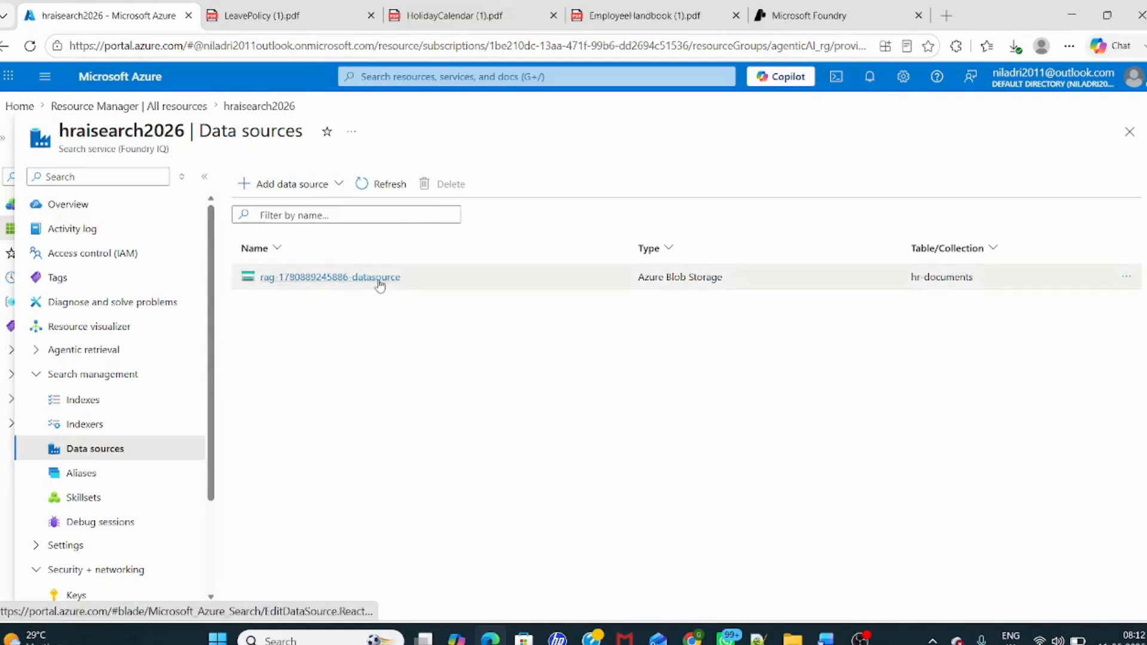
left_click(359, 278)
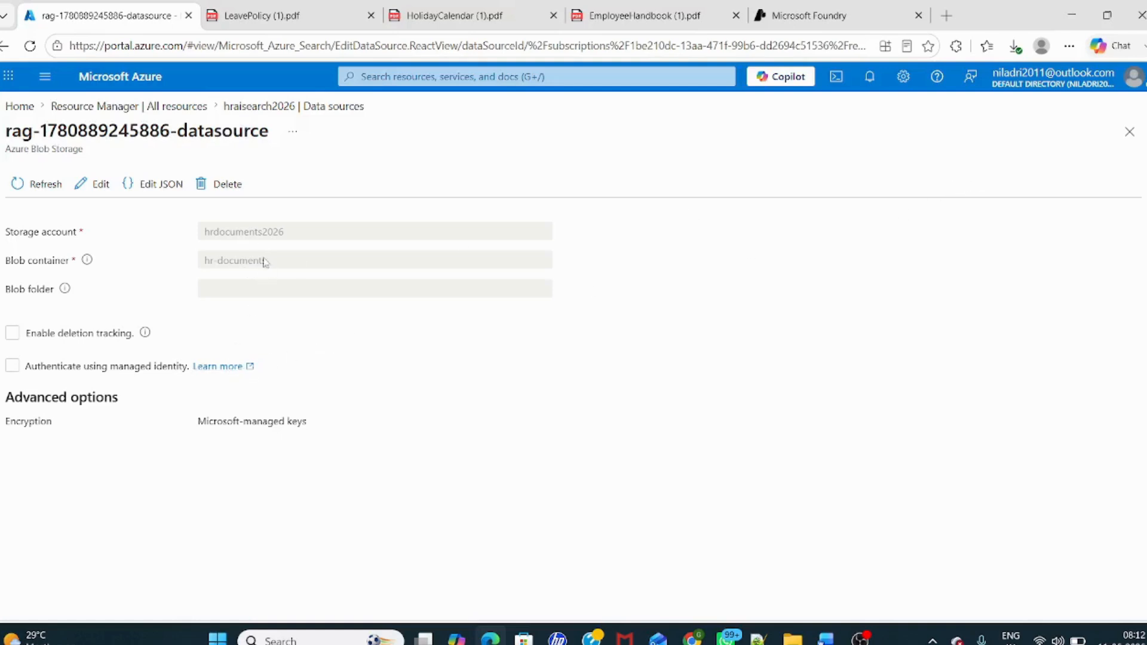
left_click(1129, 139)
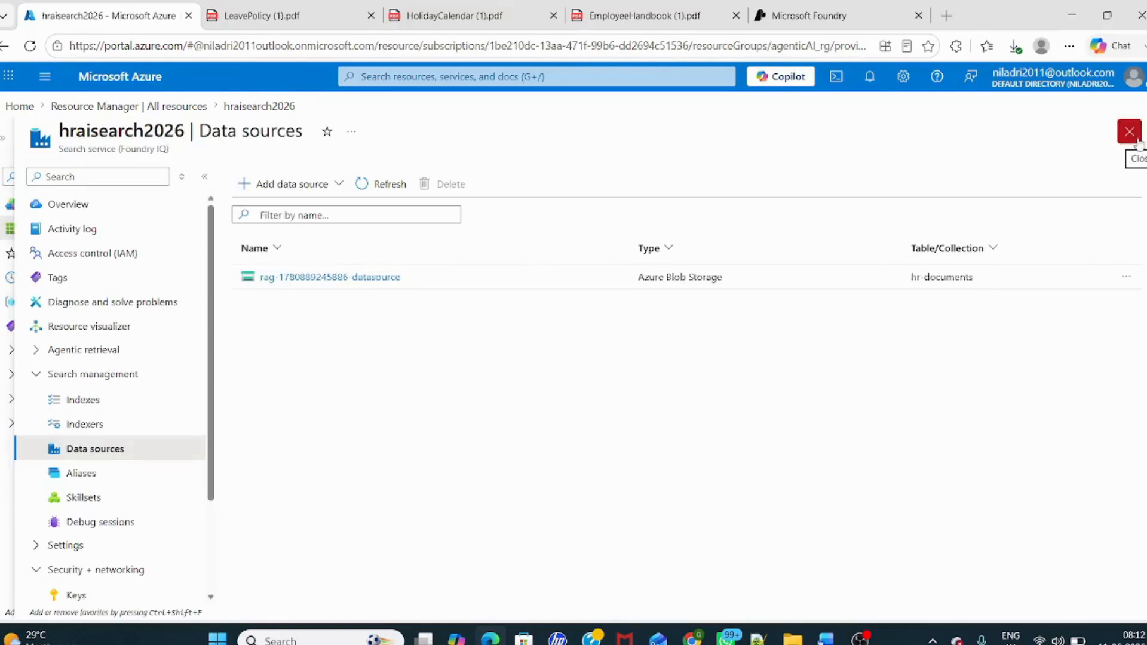
left_click(117, 434)
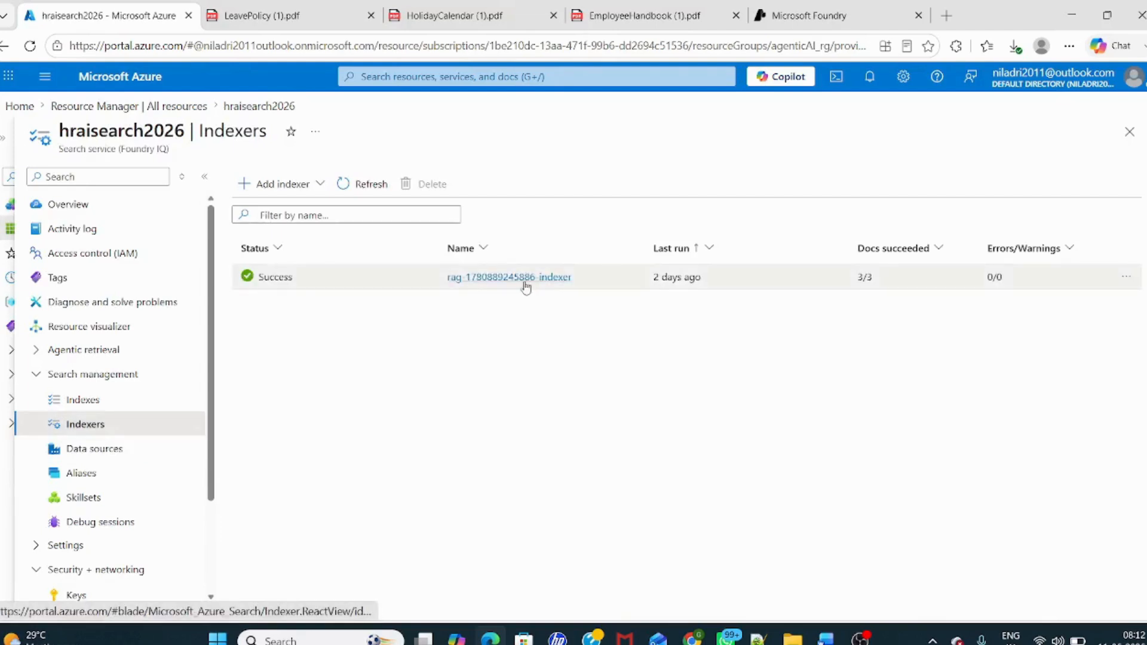
- Open the RAG indexer of hraisearch2026, review its index, data source and skillset settings, and close it
left_click(525, 280)
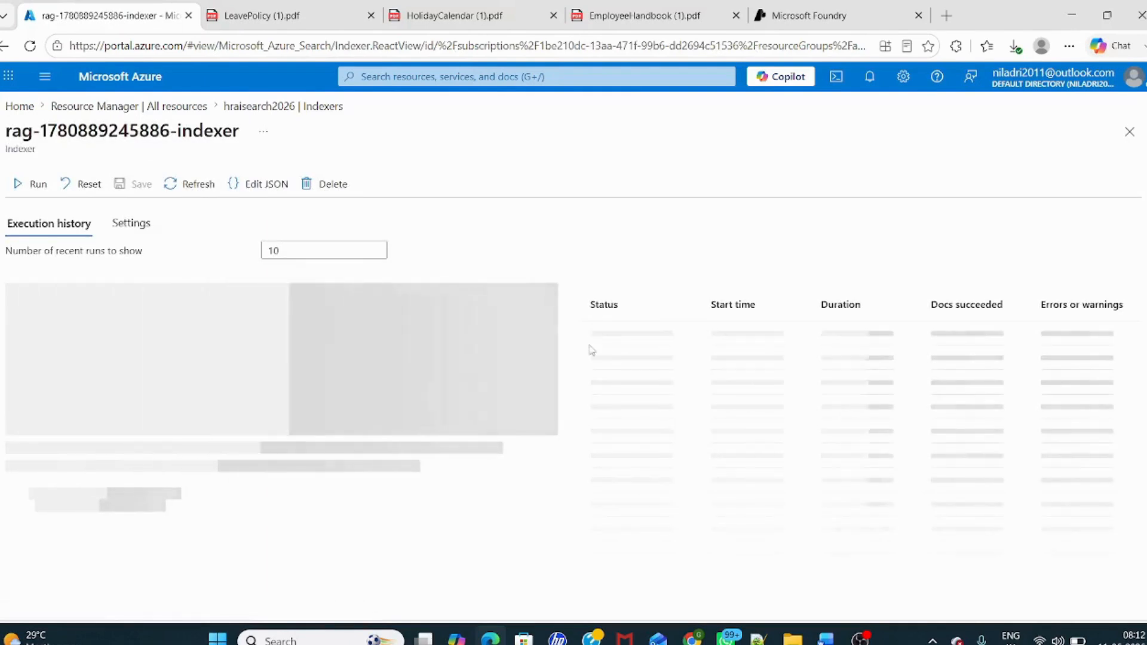
left_click(141, 234)
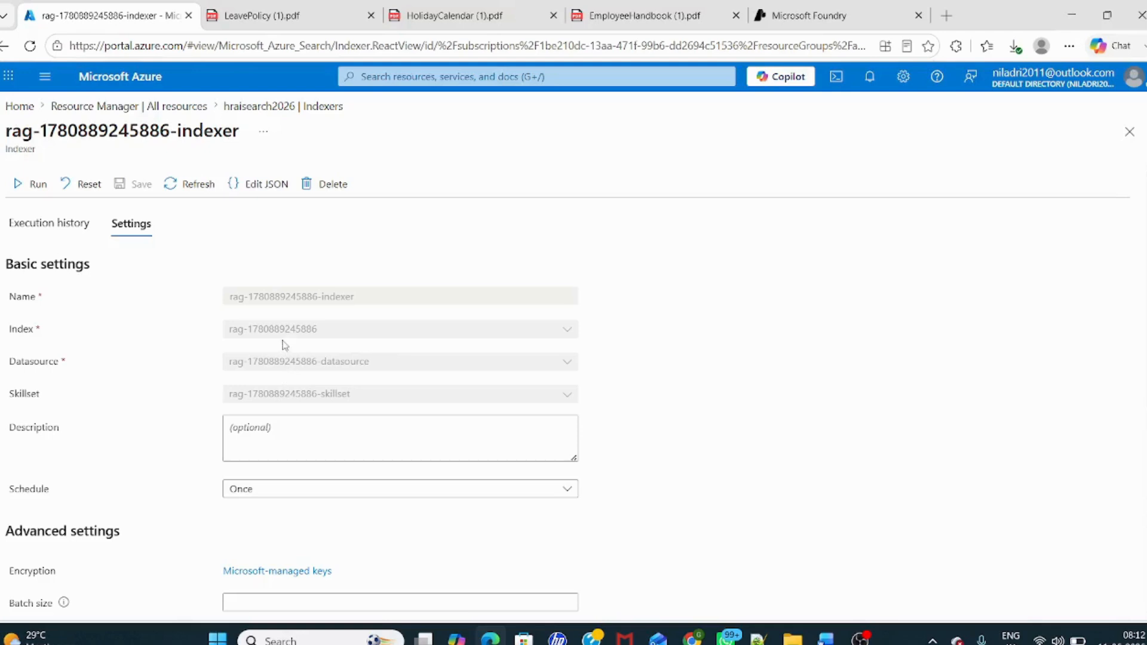
left_click(1130, 131)
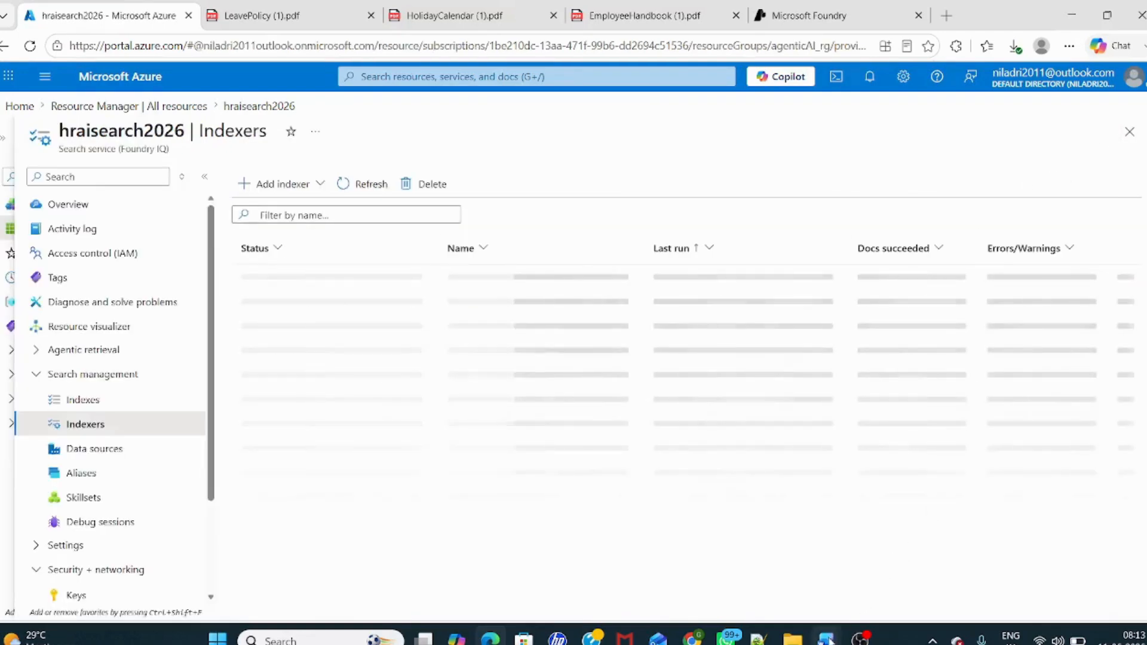
- Switch to the Episode 4 notes in Word and read the section on creating an Azure OpenAI resource
mouse_move(827, 638)
left_click(787, 599)
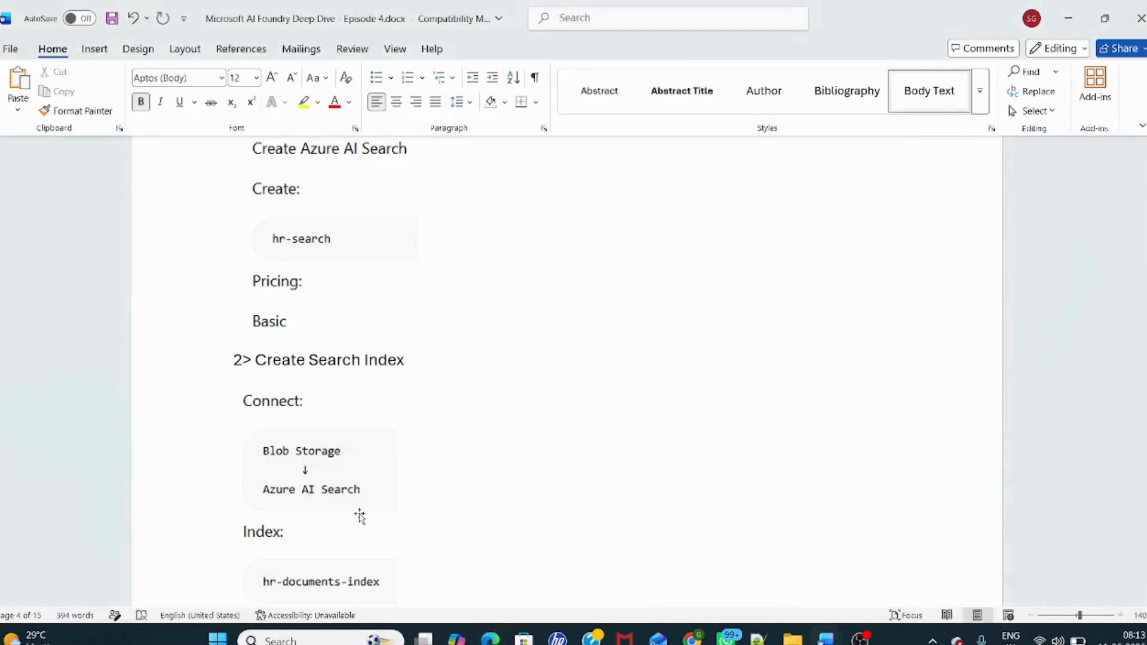
scroll(360, 517, "down", 3)
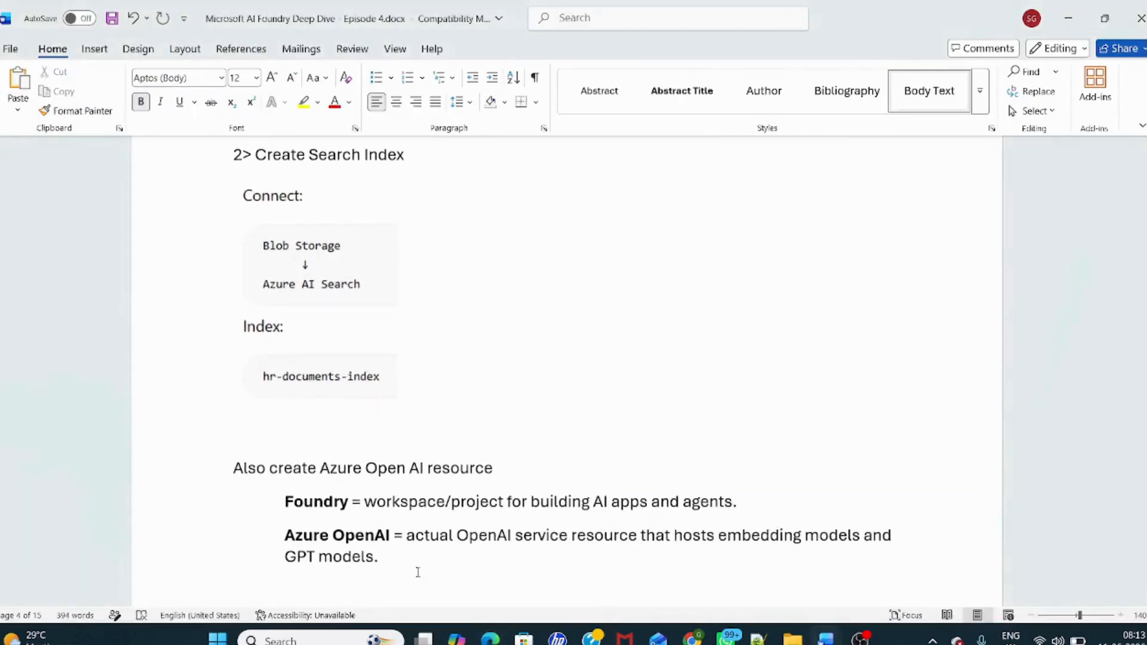
scroll(436, 505, "down", 1)
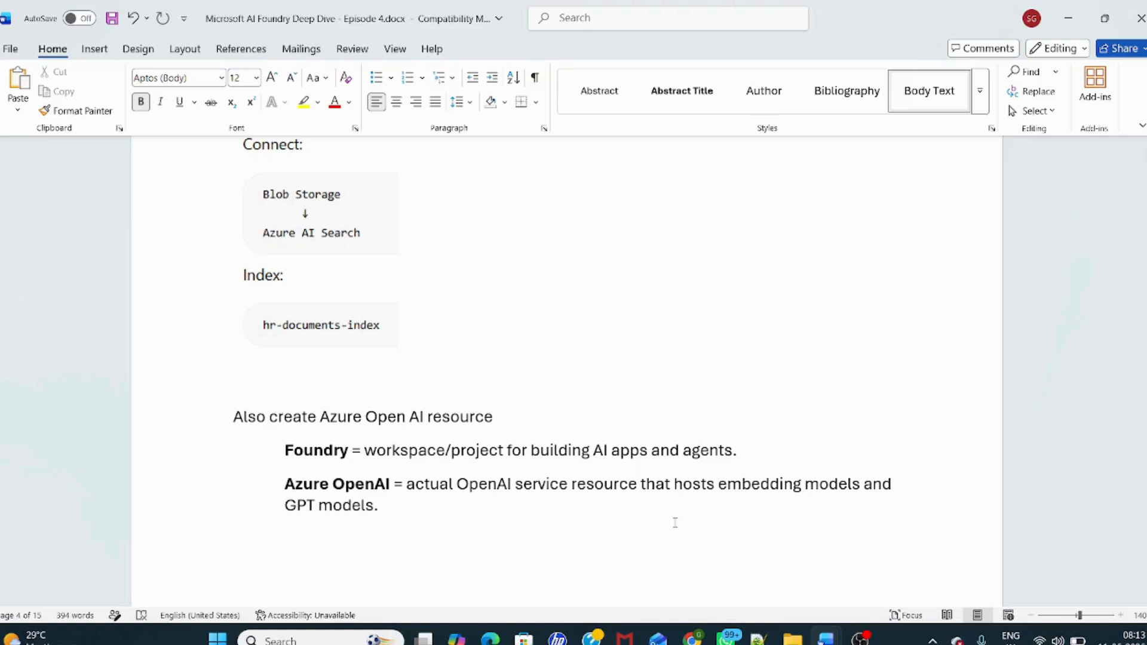
- Switch back to the Azure portal and view the overview of the hropenai2026 resource from all resources
left_click(490, 639)
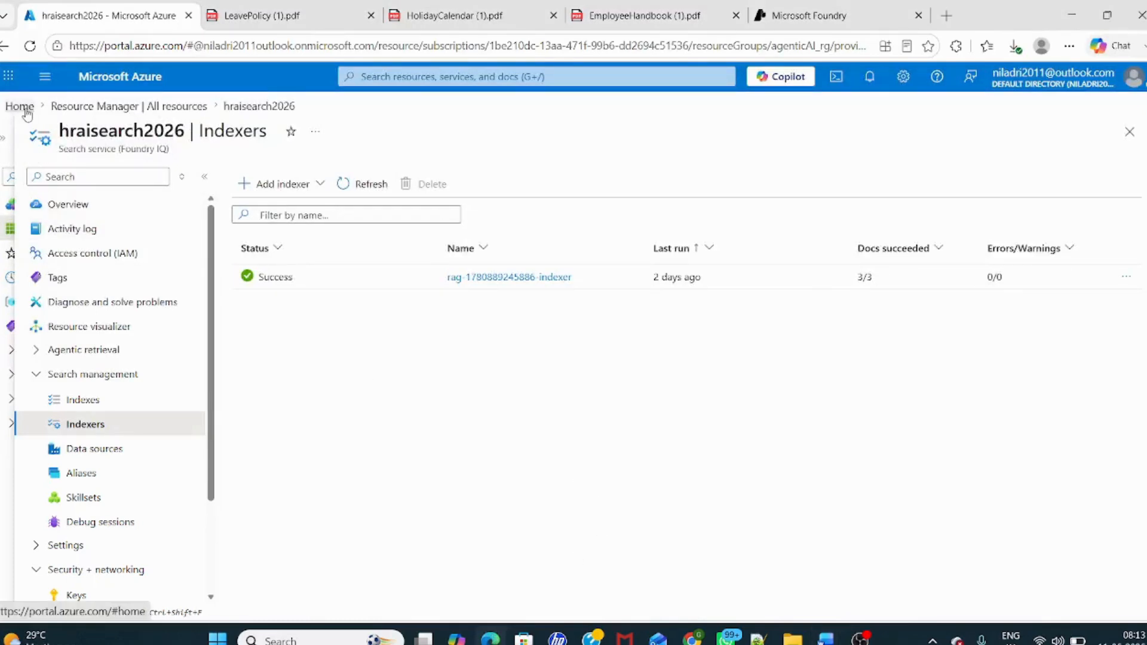
left_click(27, 108)
left_click(8, 75)
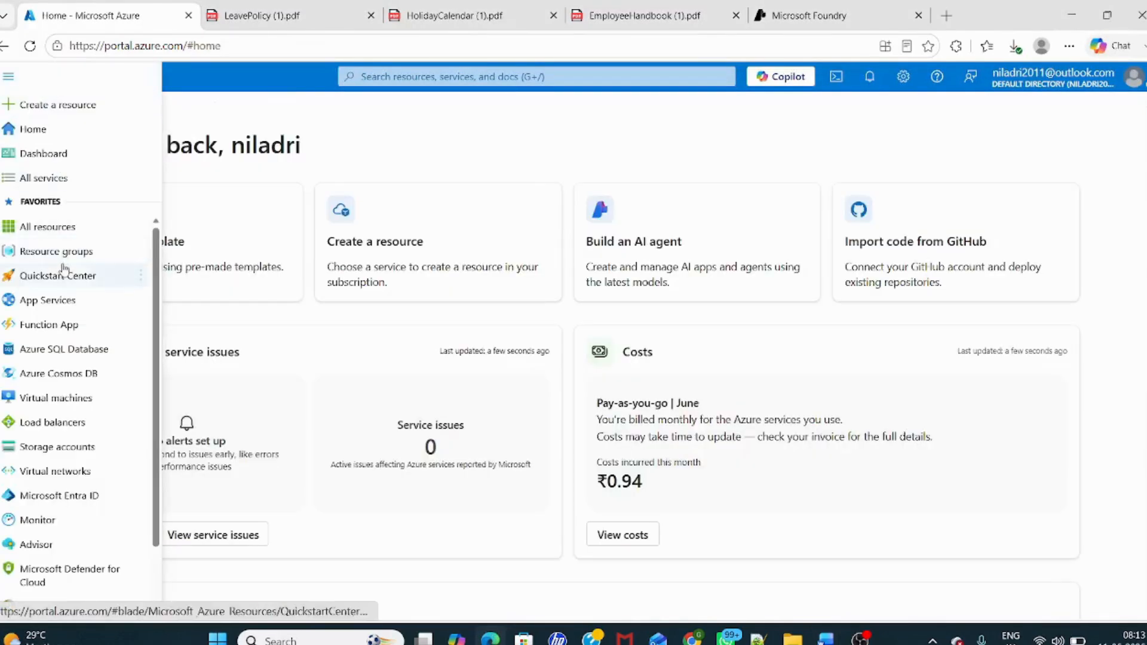
left_click(66, 227)
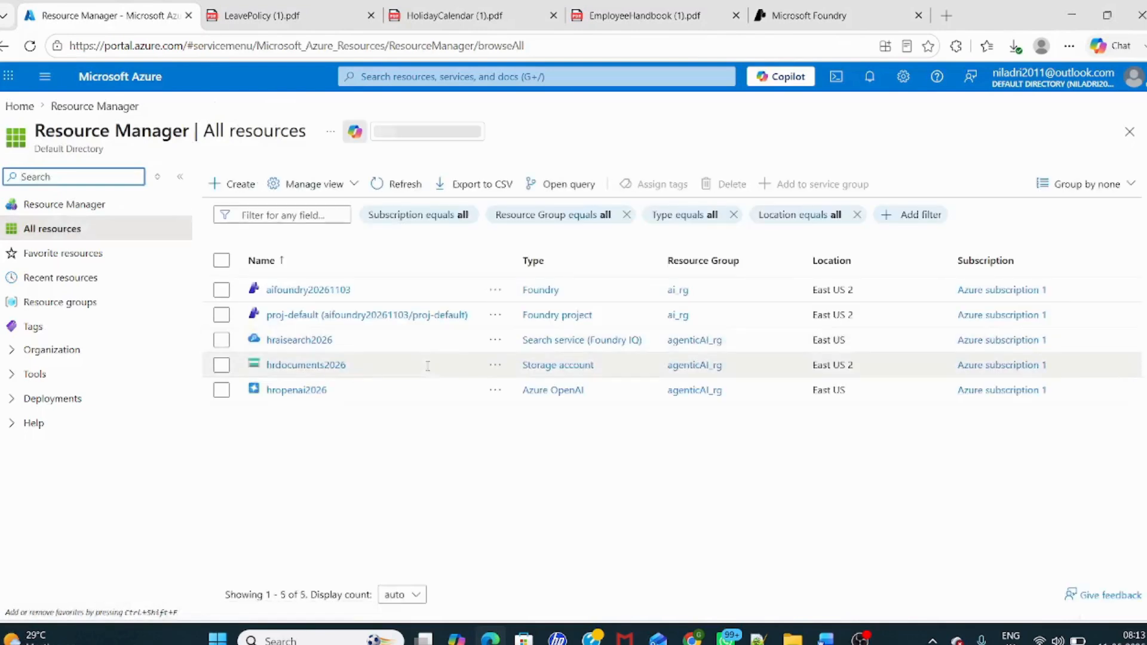
left_click(296, 391)
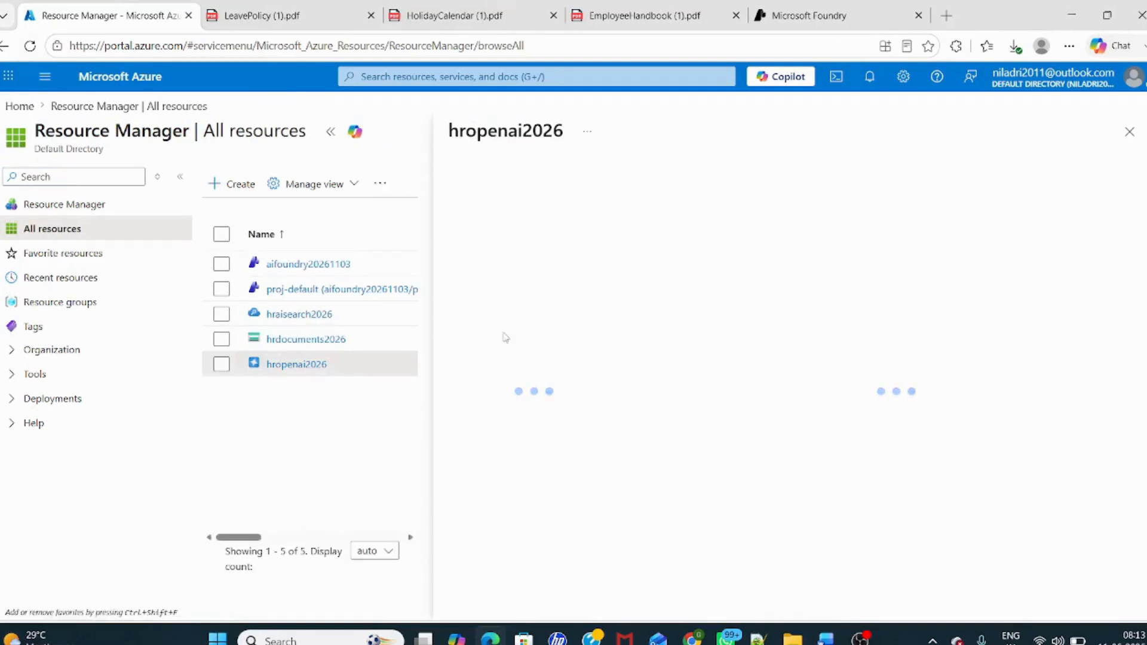
left_click(330, 132)
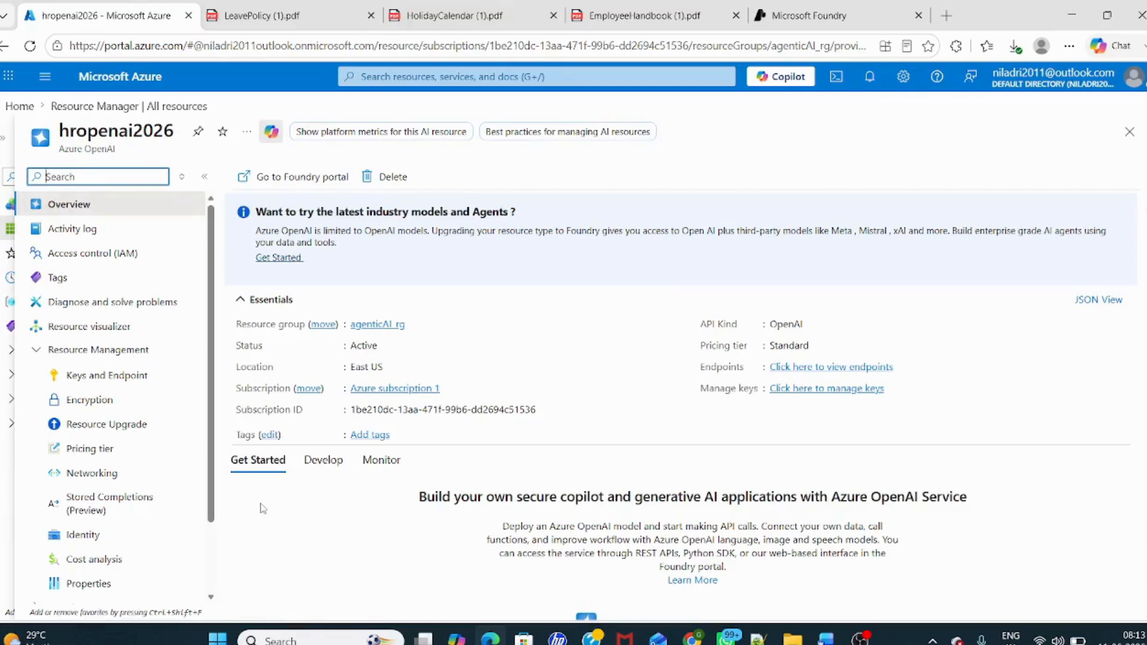
scroll(560, 464, "down", 3)
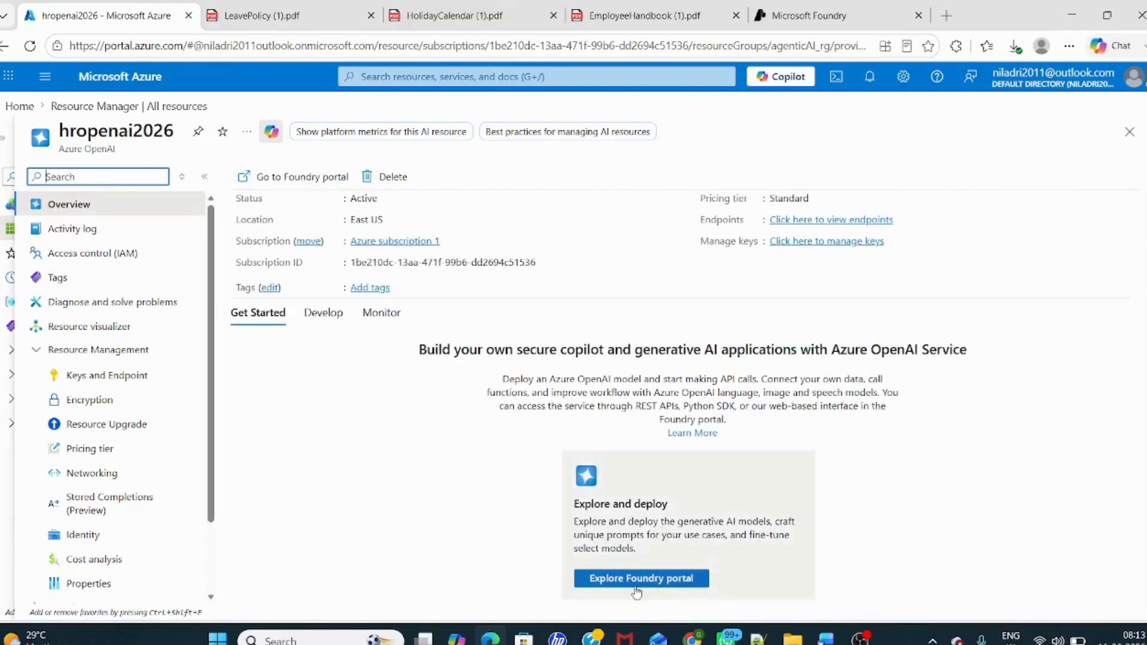
- Open hropenai2026 in the Foundry portal and view its model catalog, chat playground and model deployments
left_click(648, 580)
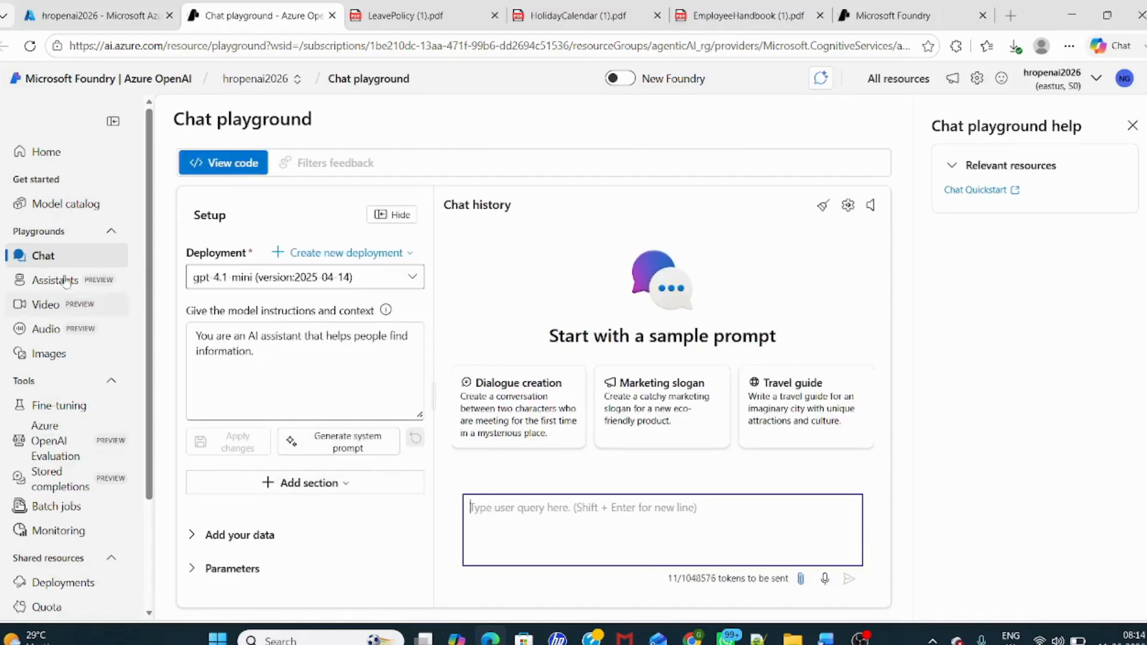
left_click(62, 206)
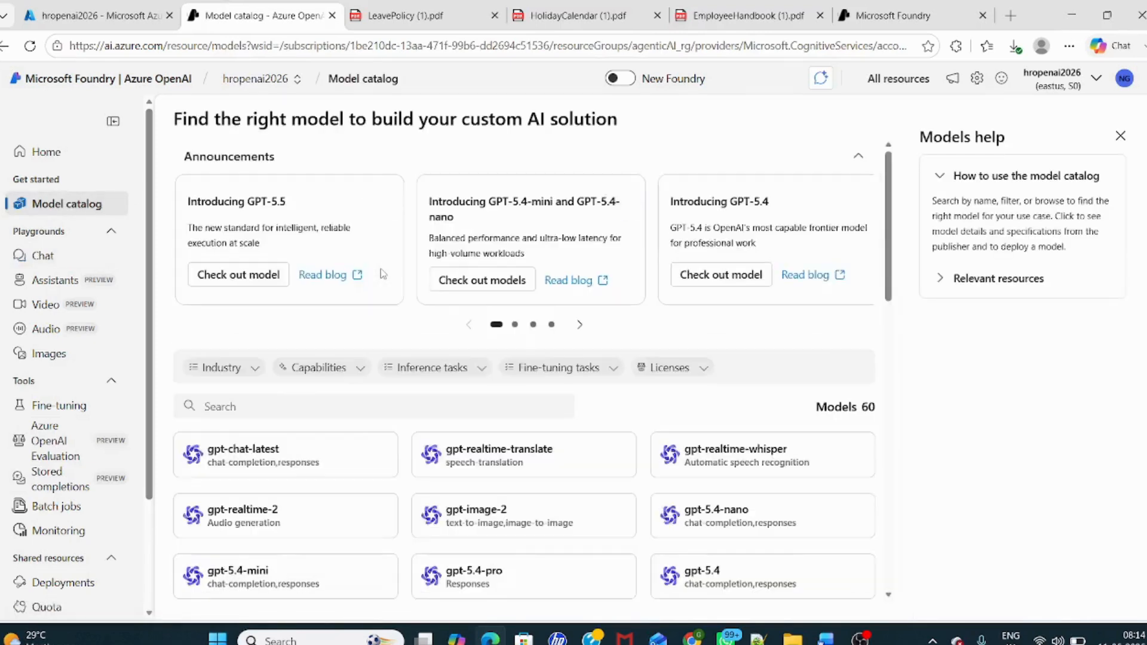
left_click(71, 256)
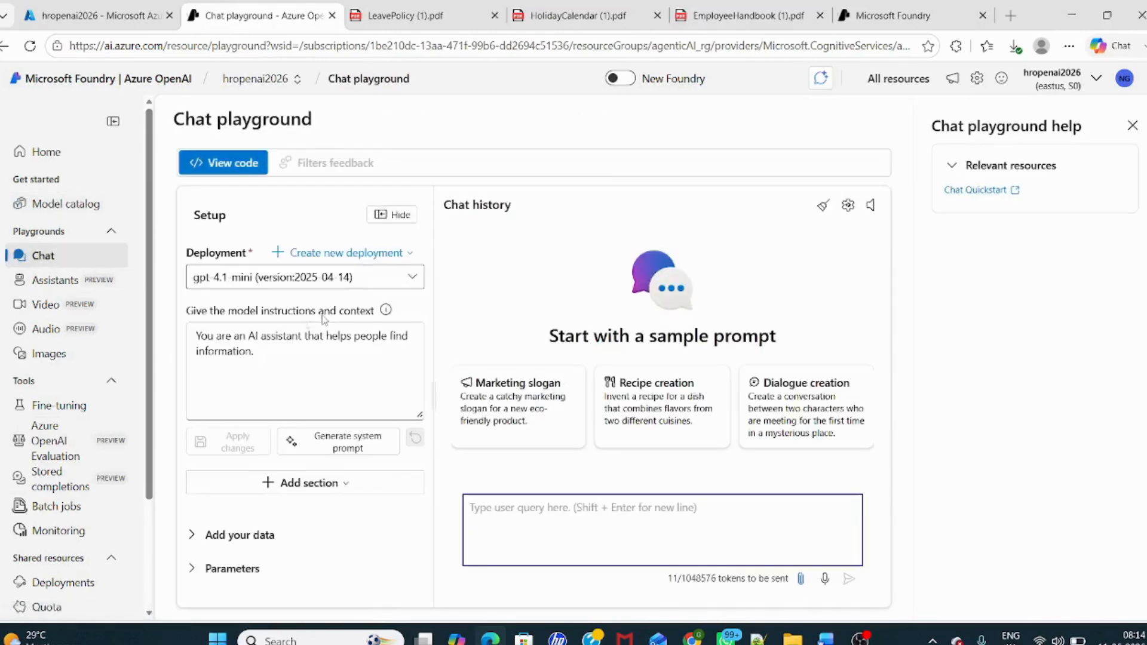
scroll(96, 474, "down", 2)
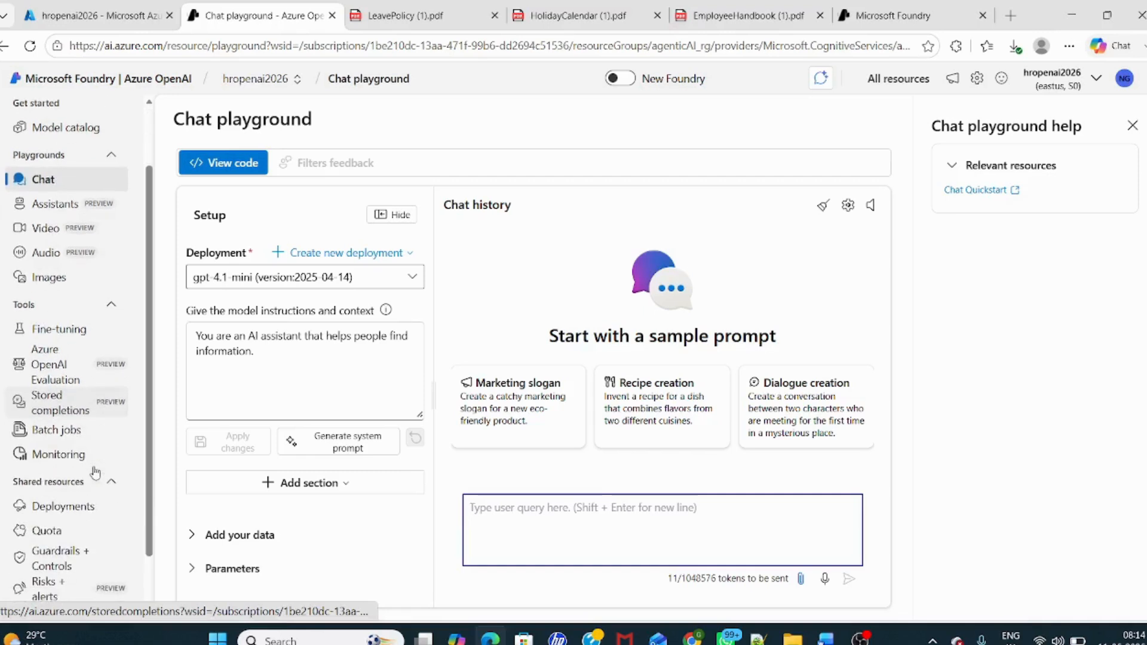
left_click(72, 508)
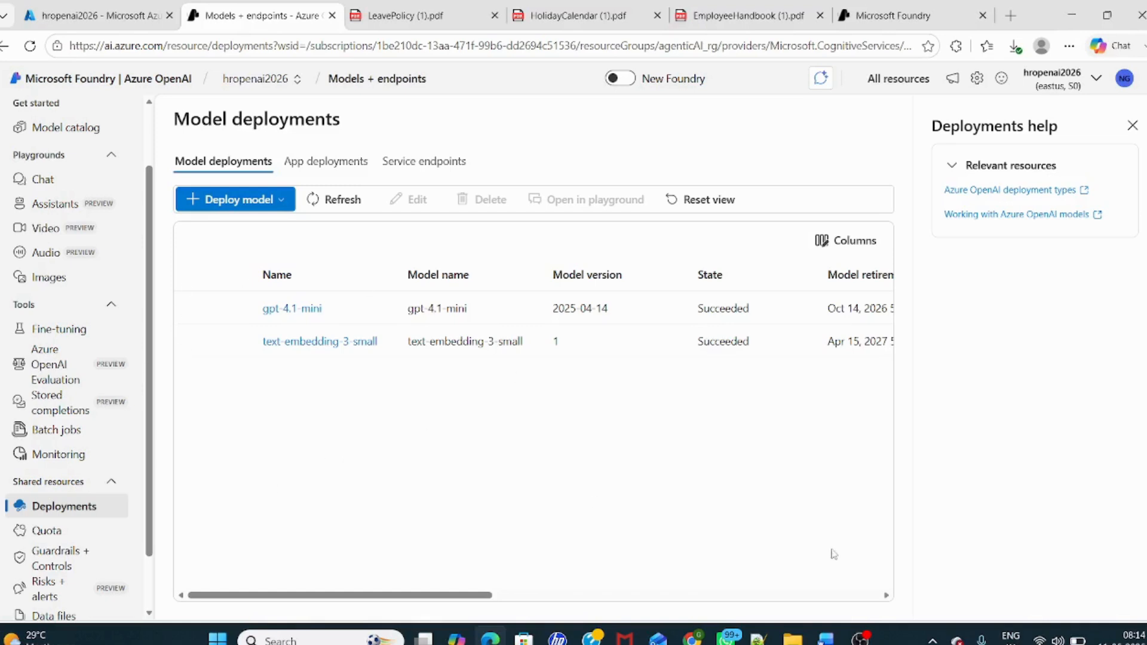
- Return to the Episode 4 notes in Word and read the embedding model requirement and the Deploy model section
mouse_move(827, 640)
left_click(717, 560)
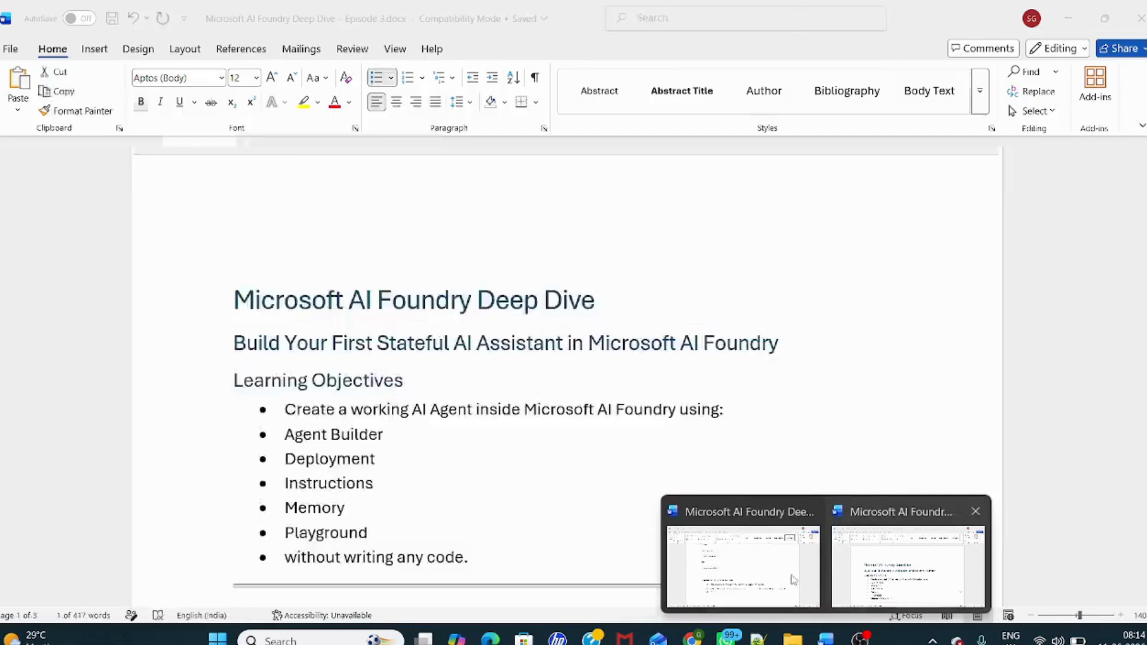
scroll(405, 508, "down", 8)
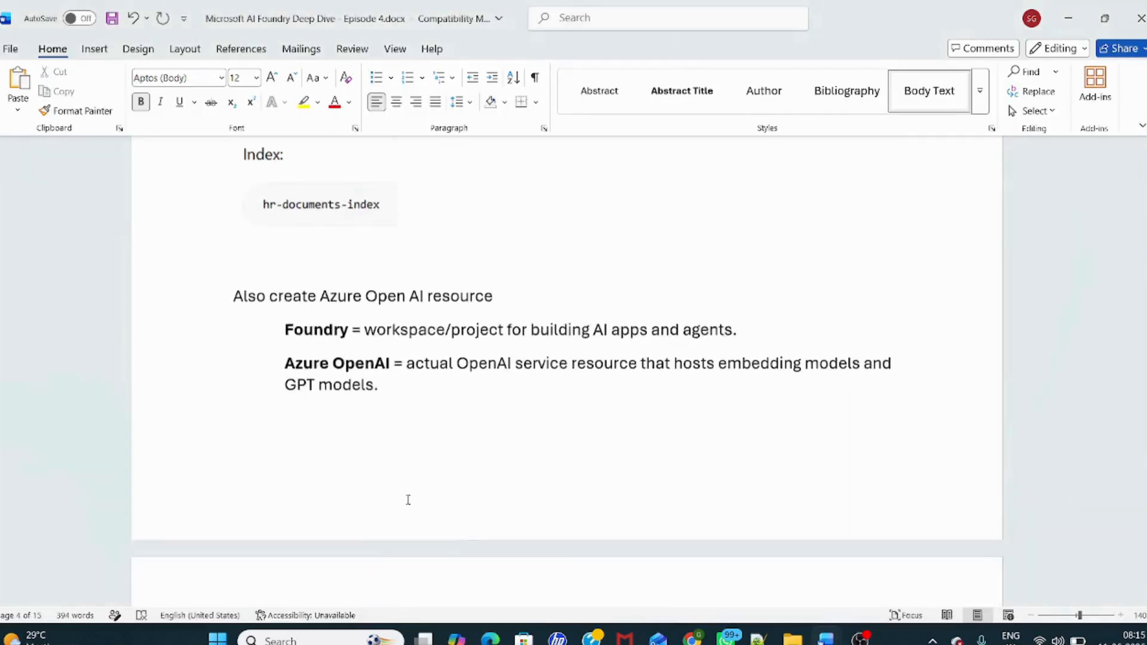
scroll(408, 499, "down", 1)
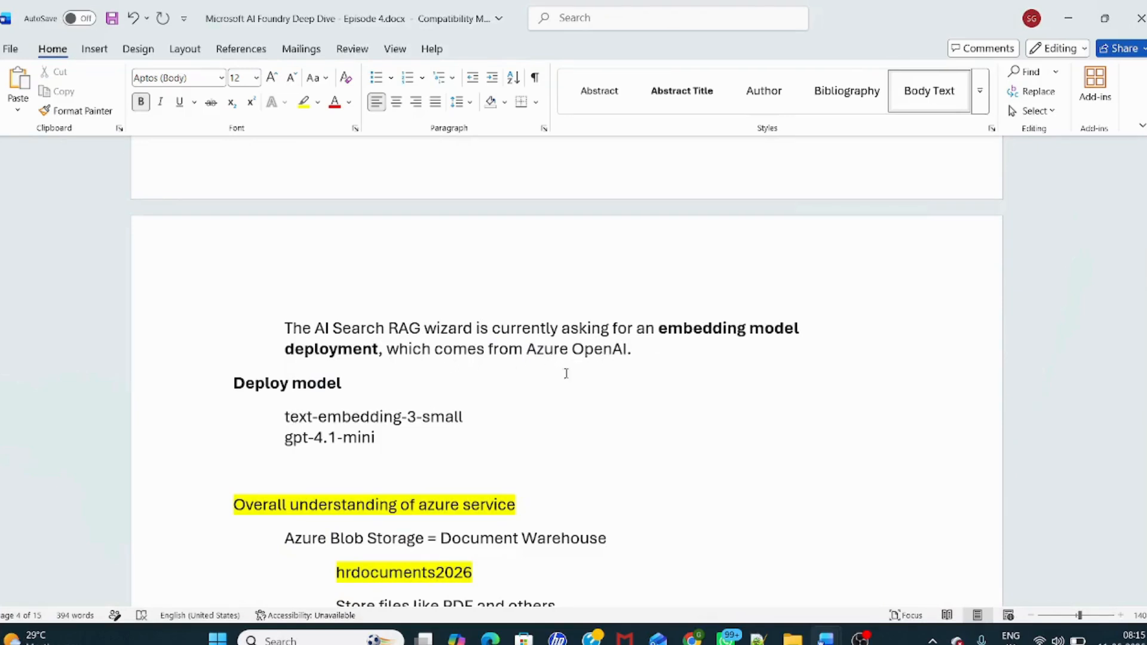
scroll(478, 450, "down", 5)
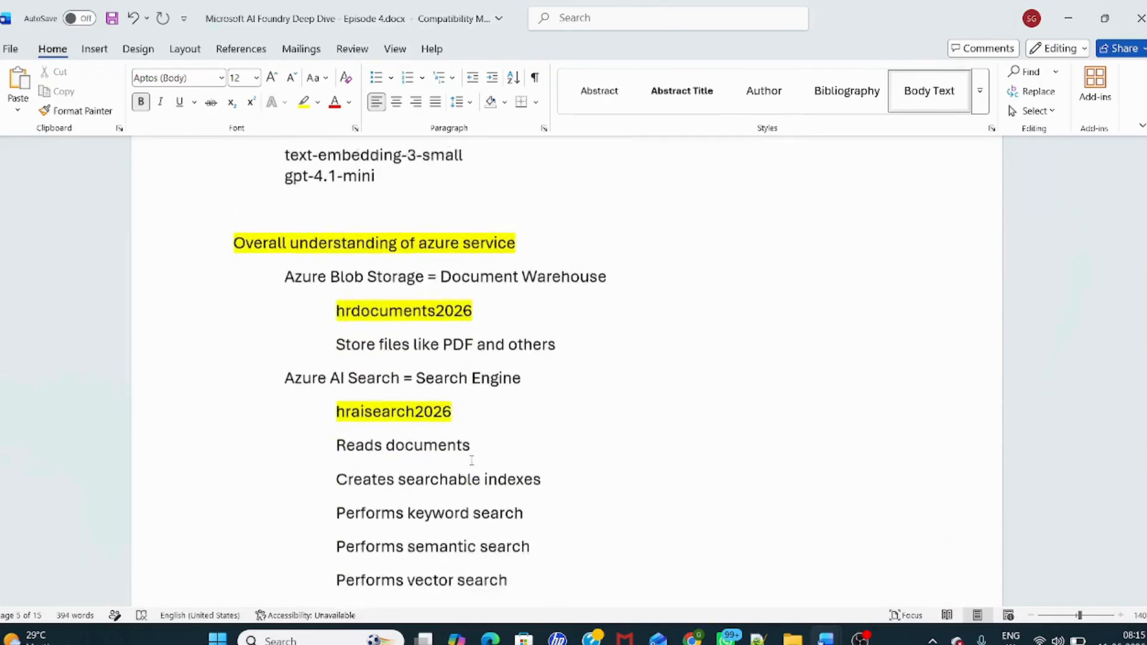
- Read the roles of Blob Storage, AI Search, Azure OpenAI and the search index under Overall understanding of azure service, marking the lines being discussed
left_click_drag(291, 232, 616, 233)
left_click_drag(413, 265, 478, 263)
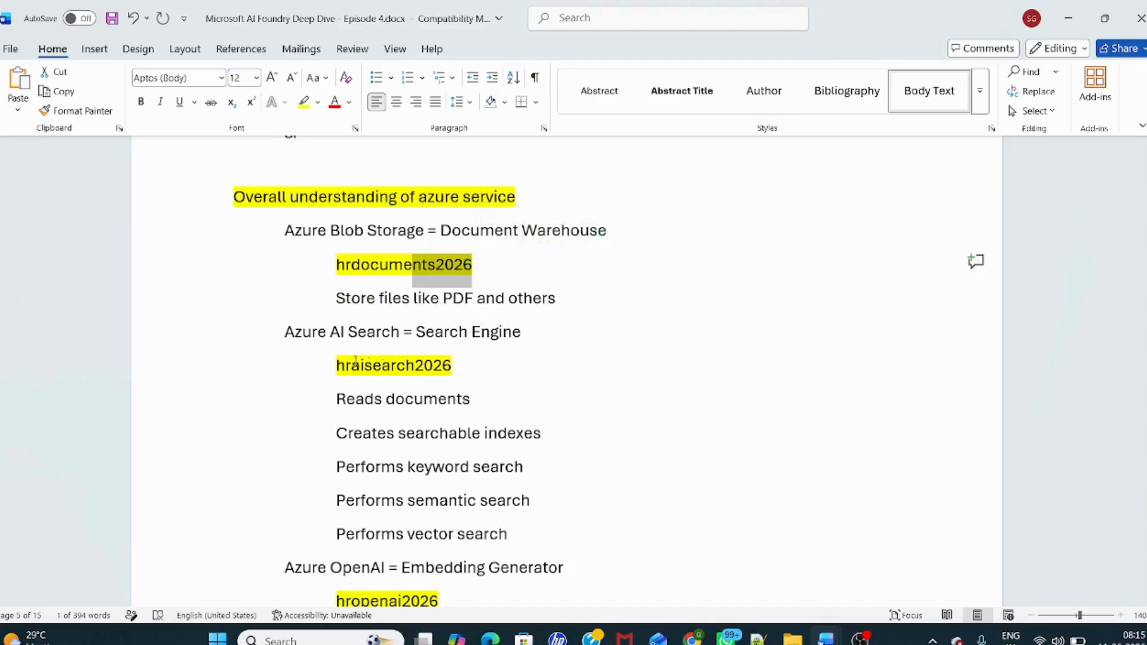
left_click_drag(289, 333, 547, 331)
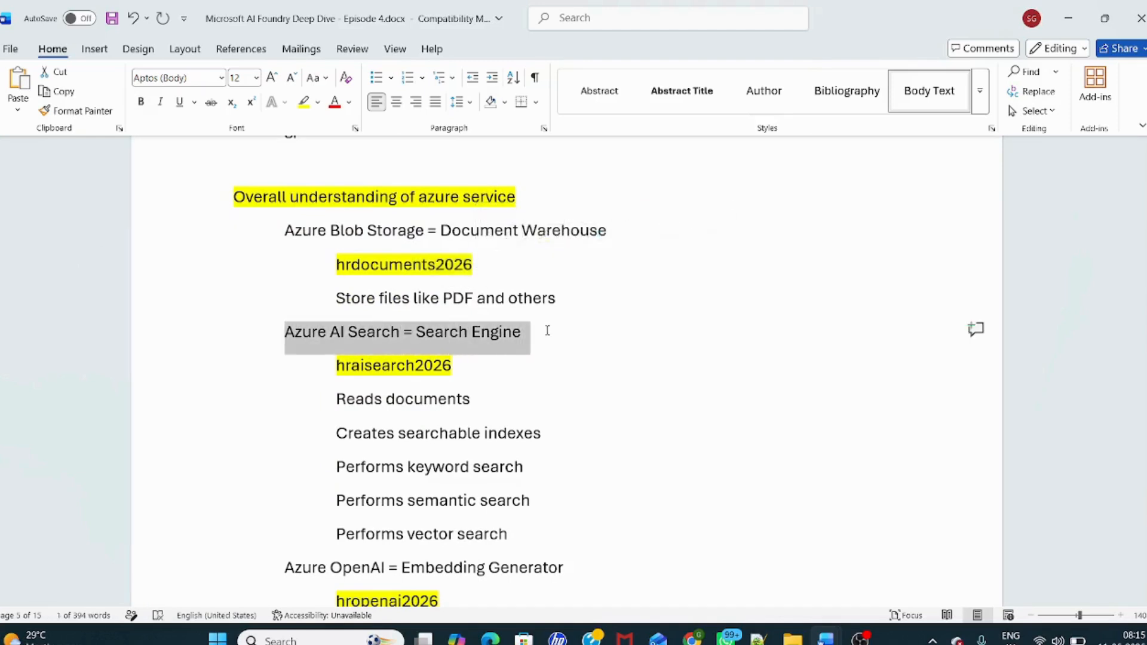
scroll(528, 438, "down", 1)
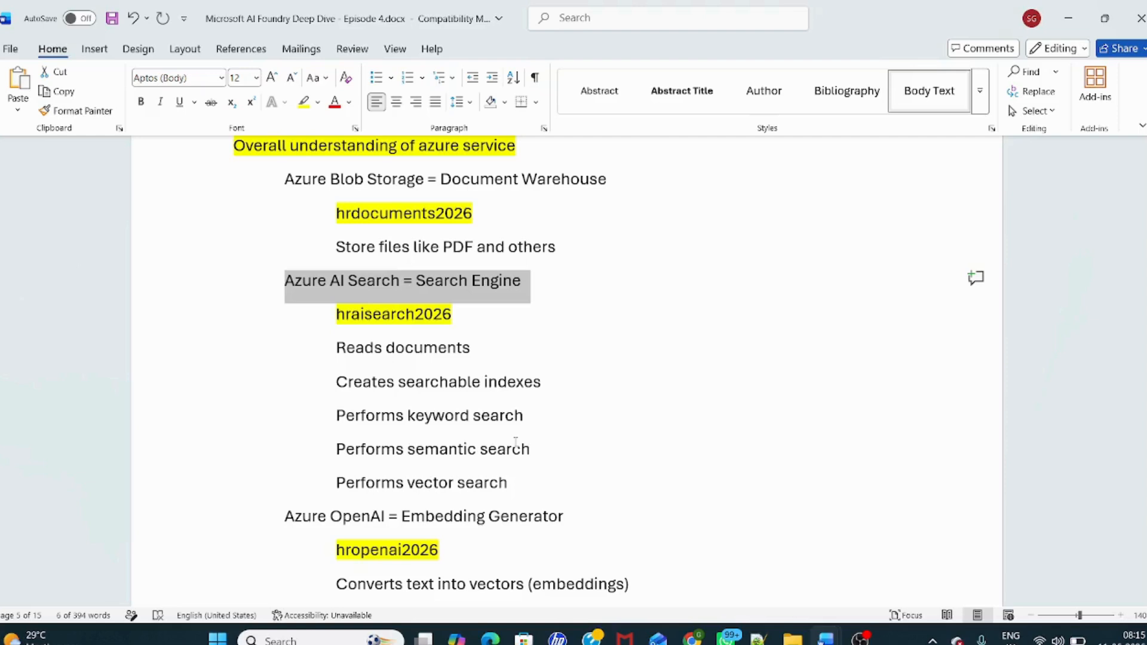
scroll(516, 443, "down", 2)
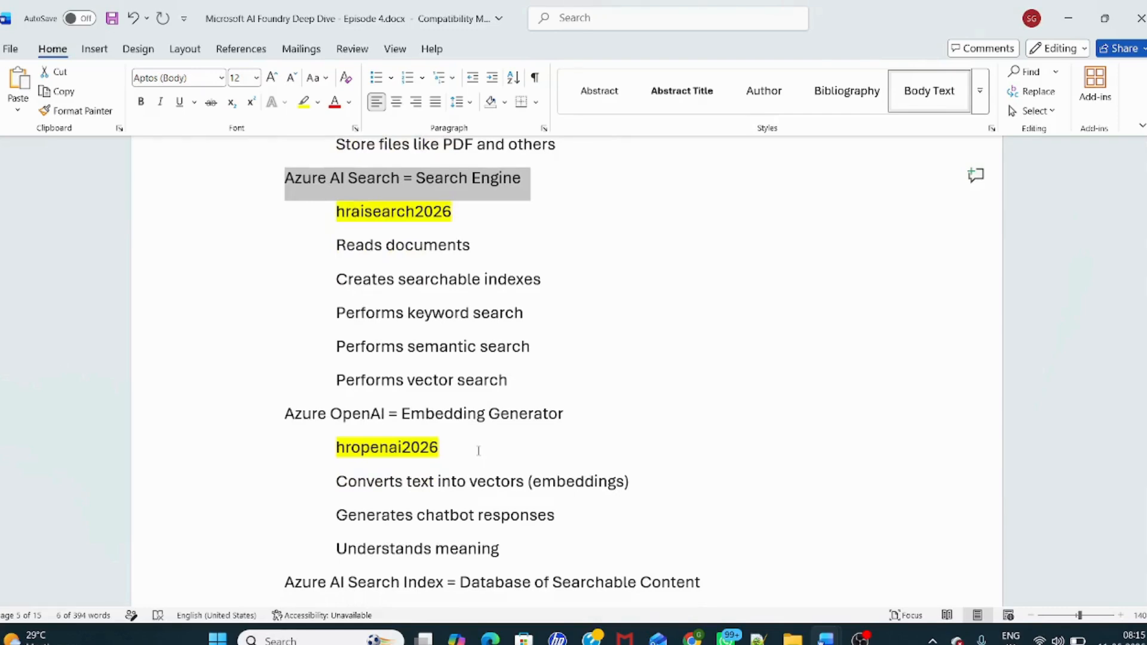
scroll(479, 451, "down", 1)
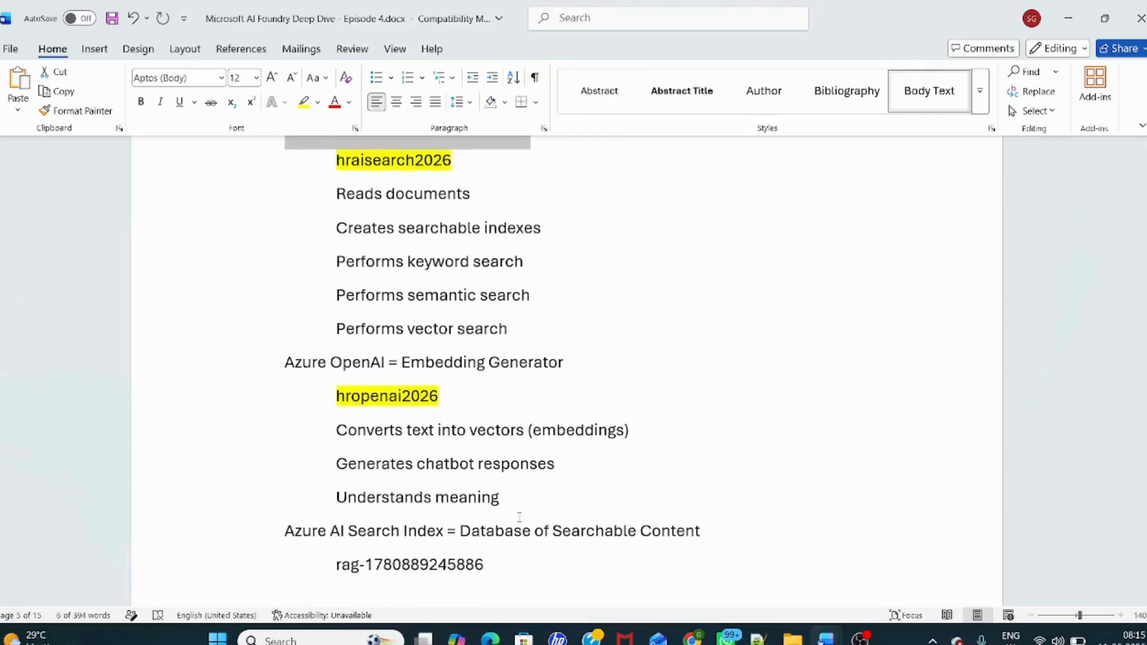
scroll(520, 517, "down", 1)
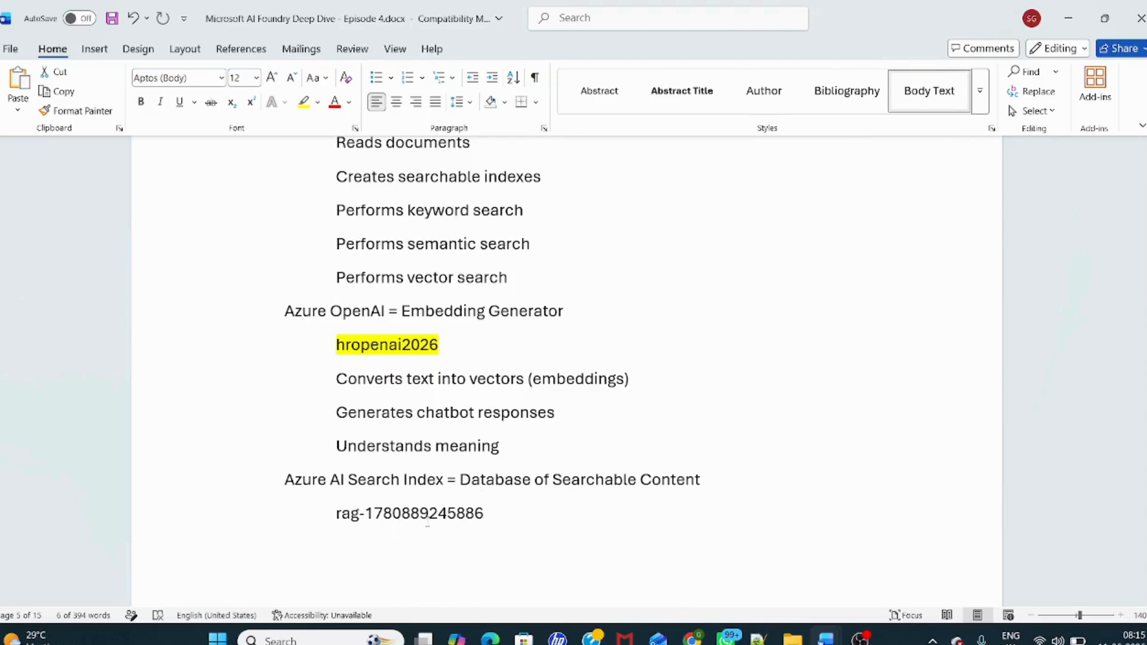
scroll(445, 521, "up", 2)
scroll(442, 519, "down", 2)
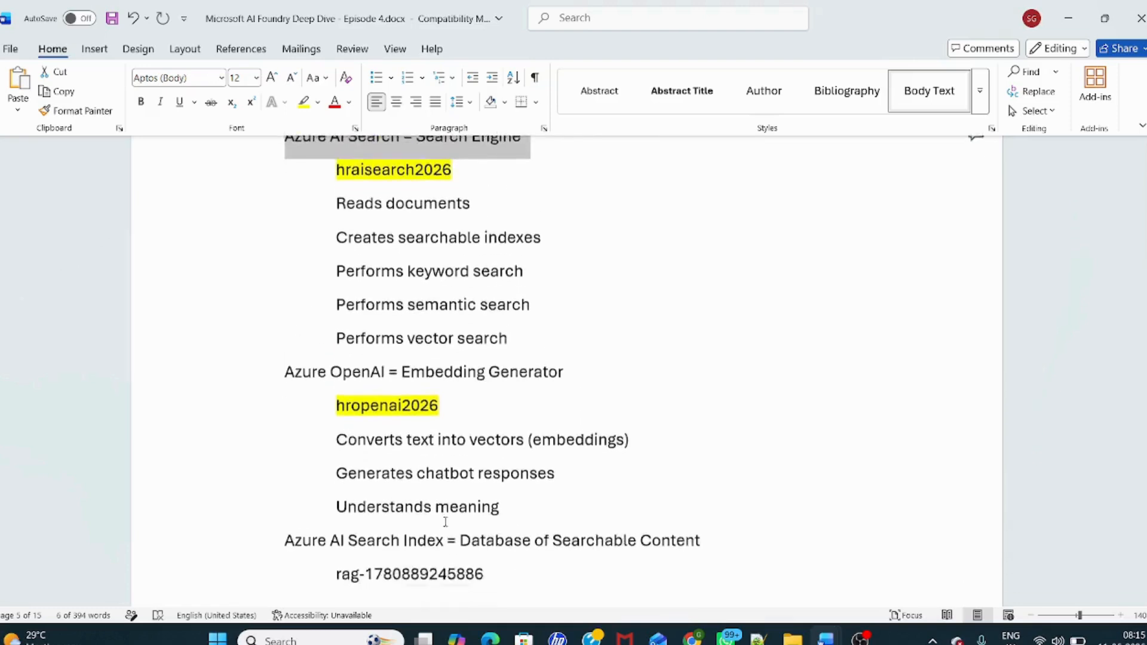
- Read the notes on what the search index contains, including the JSON example and the SQL table comparison
scroll(436, 514, "down", 10)
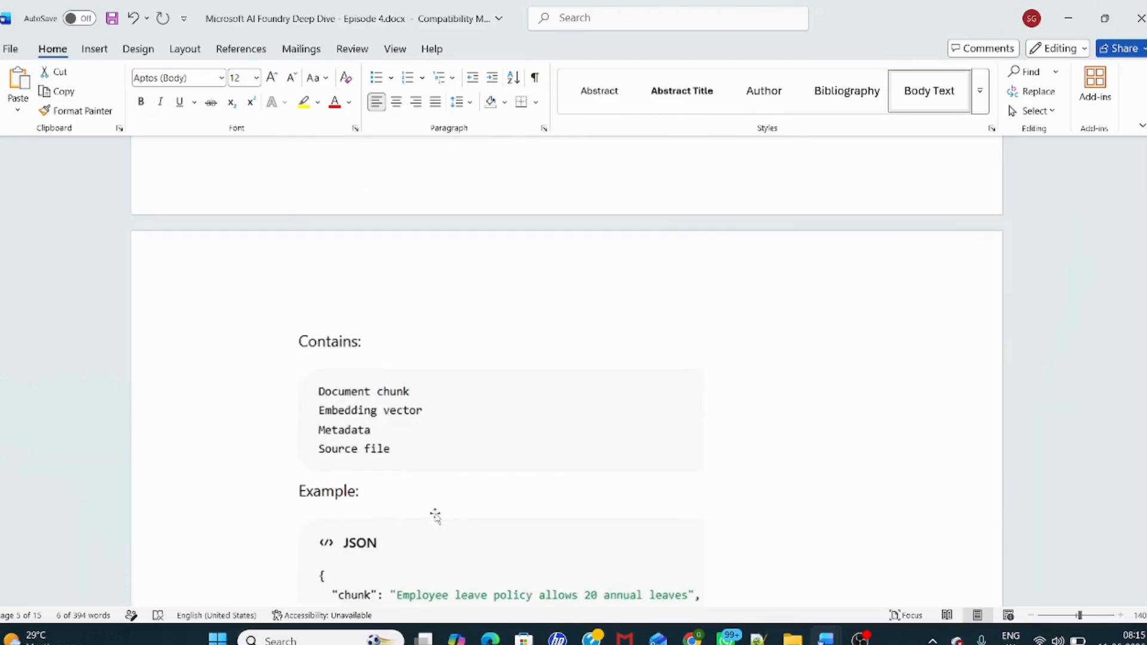
scroll(436, 511, "down", 3)
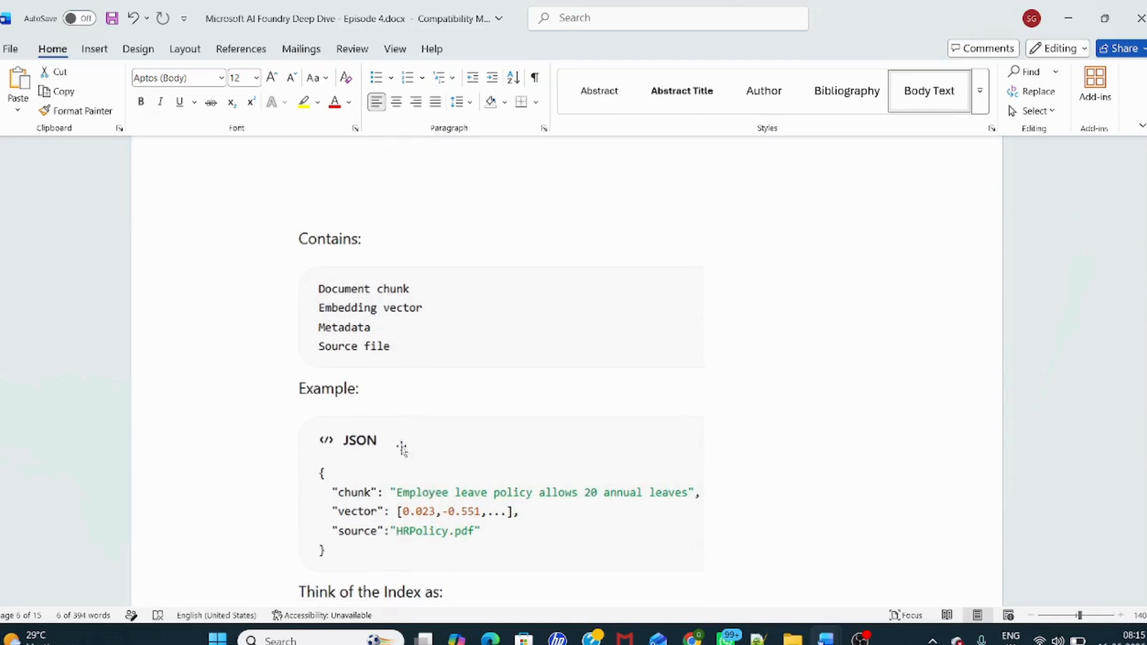
scroll(420, 461, "down", 8)
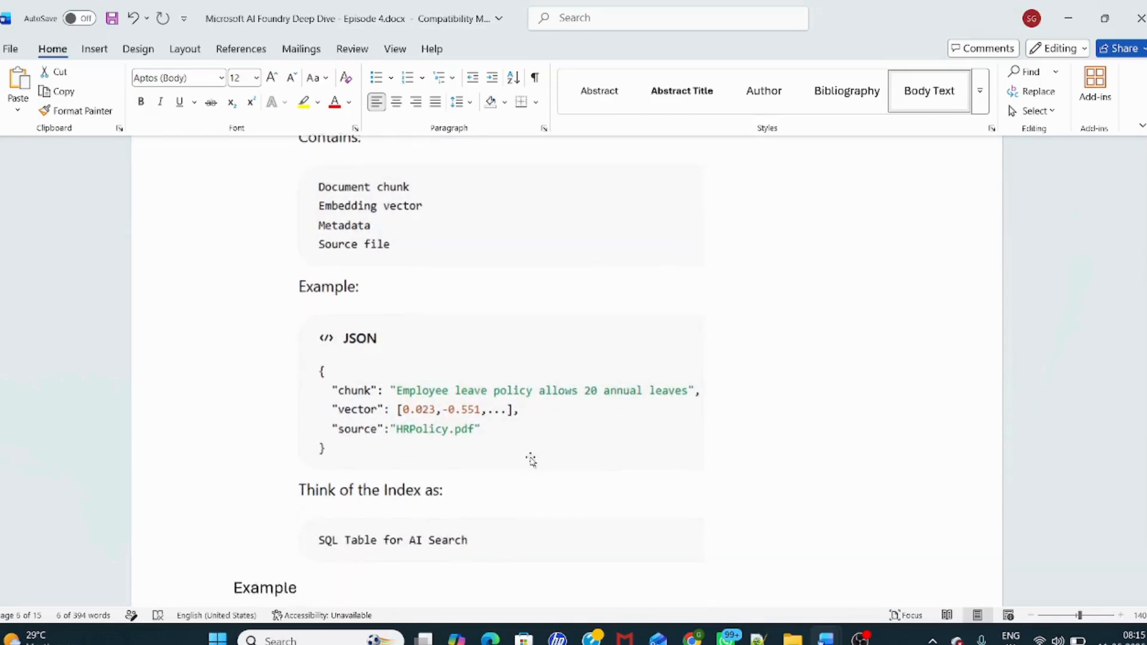
scroll(531, 461, "down", 20)
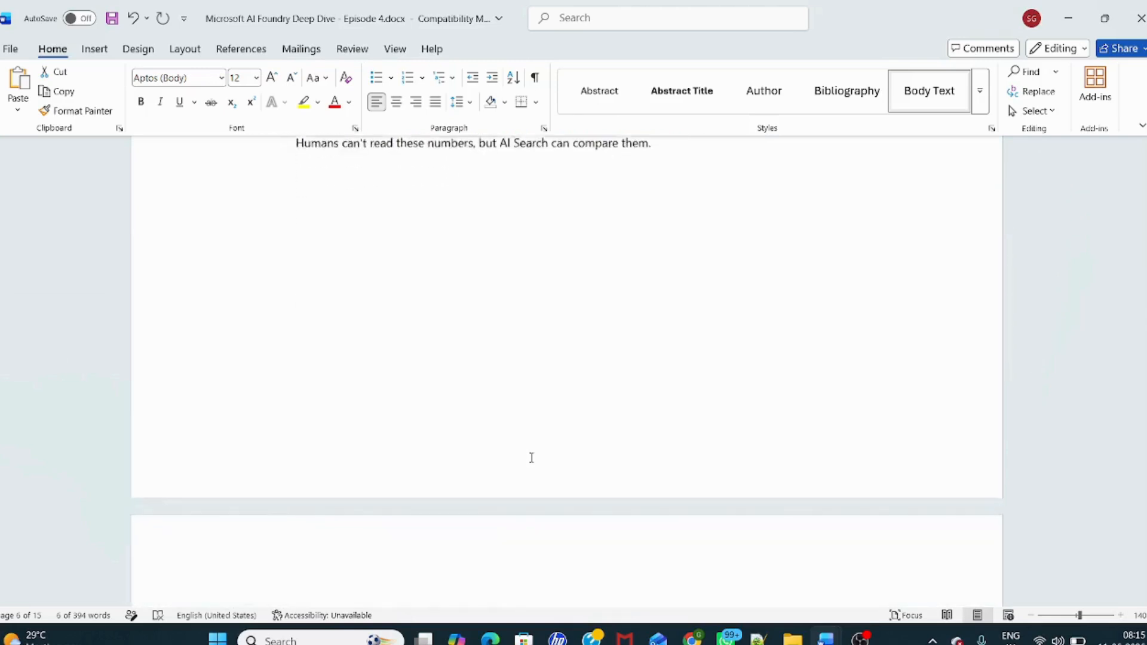
- Examine the architecture flow diagram from uploading PDFs through Blob Storage, indexer, Azure OpenAI and AI Search to the user
scroll(532, 458, "down", 8)
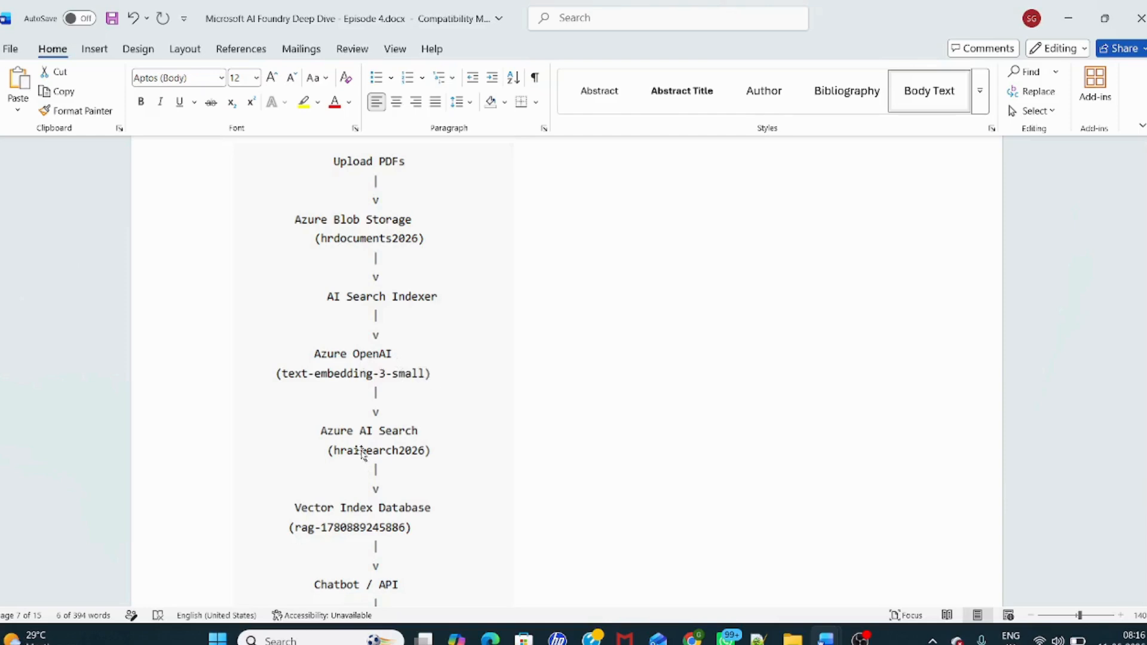
scroll(421, 448, "down", 1)
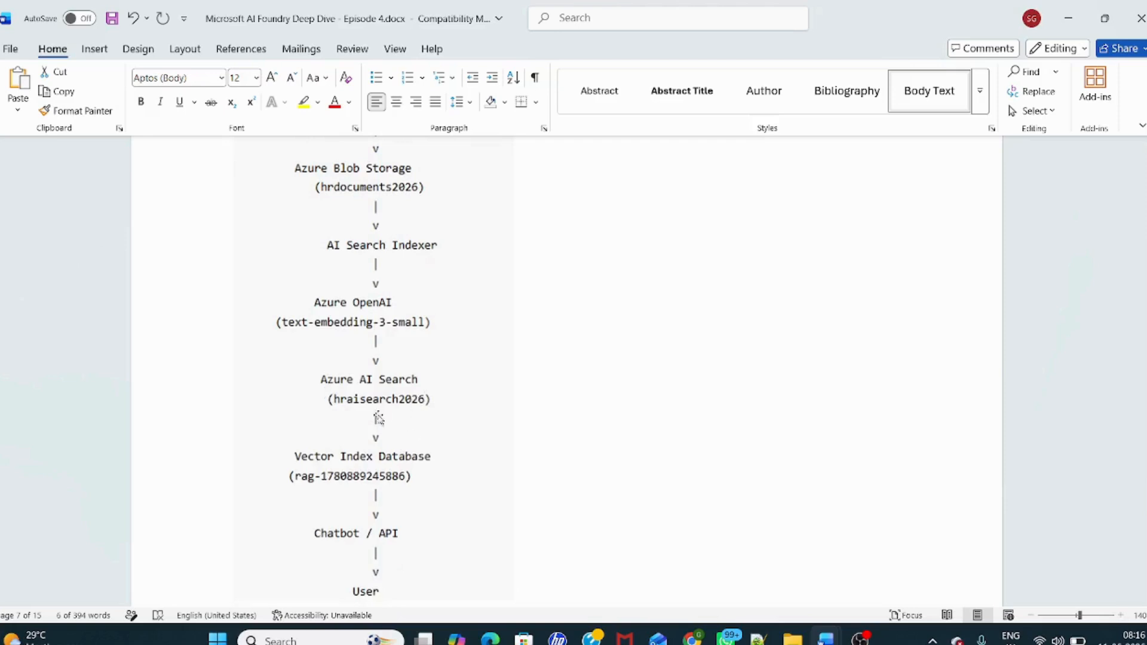
scroll(394, 475, "down", 3)
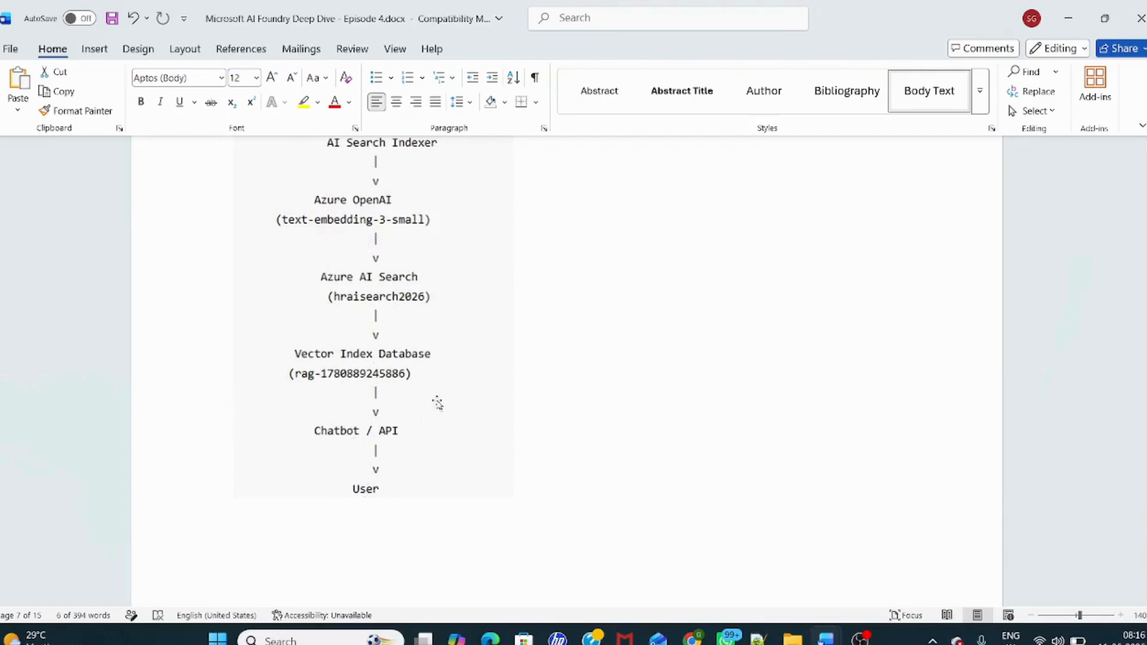
- Switch to the Azure portal in Edge and open the hraisearch2026 search service from the list of all resources
scroll(589, 463, "down", 4)
scroll(589, 463, "down", 3)
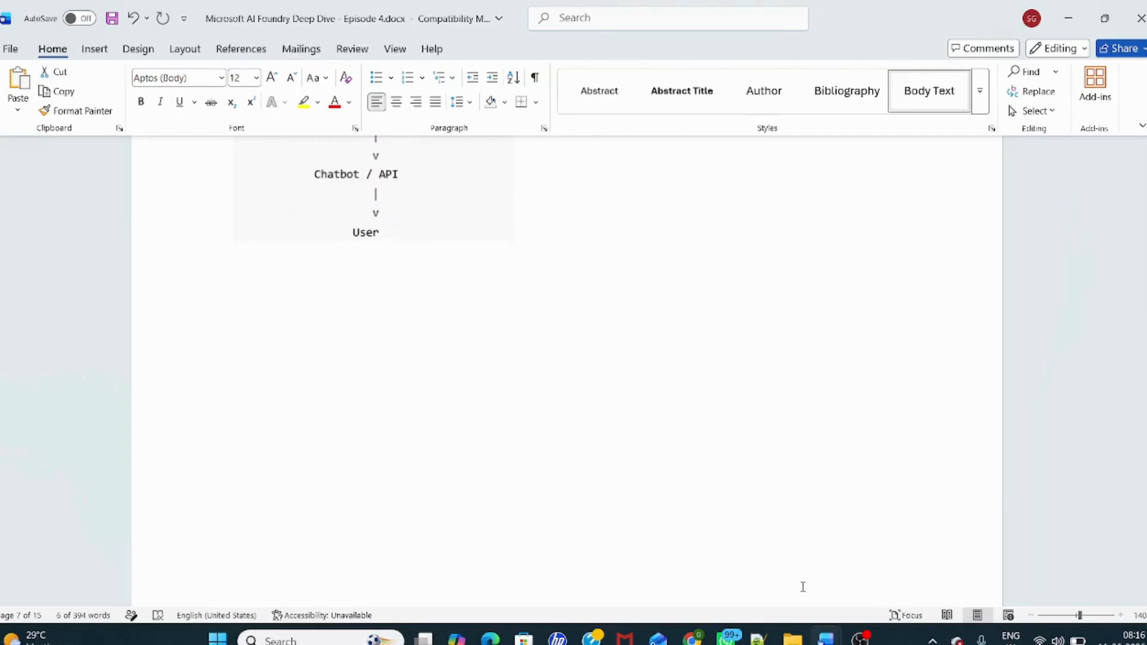
left_click(490, 638)
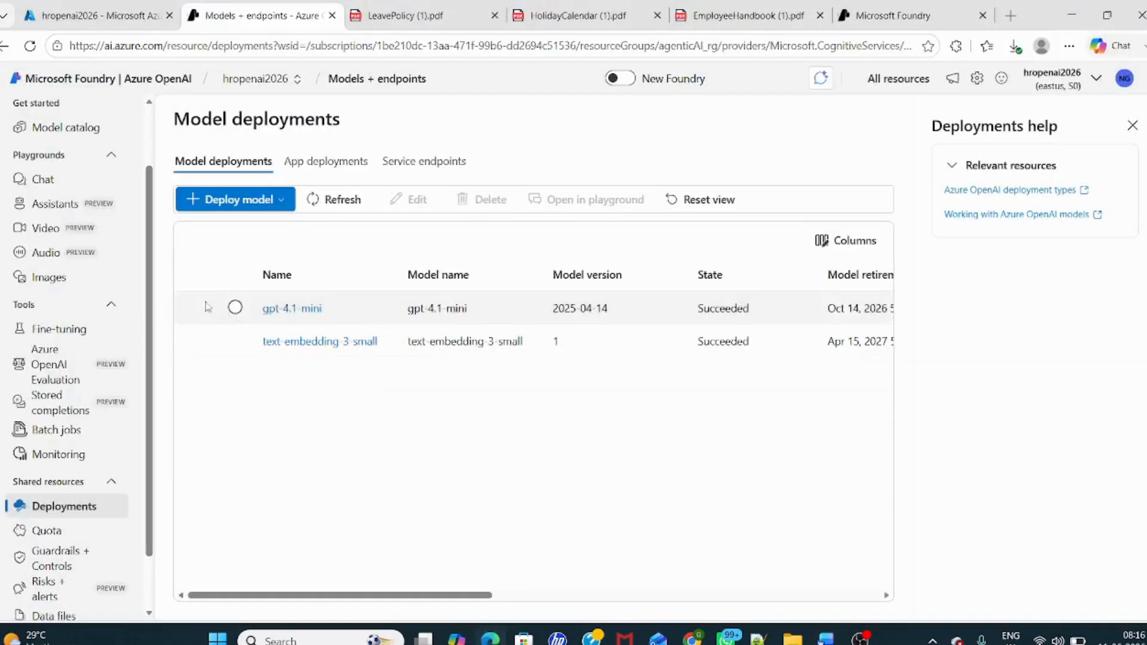
left_click(115, 22)
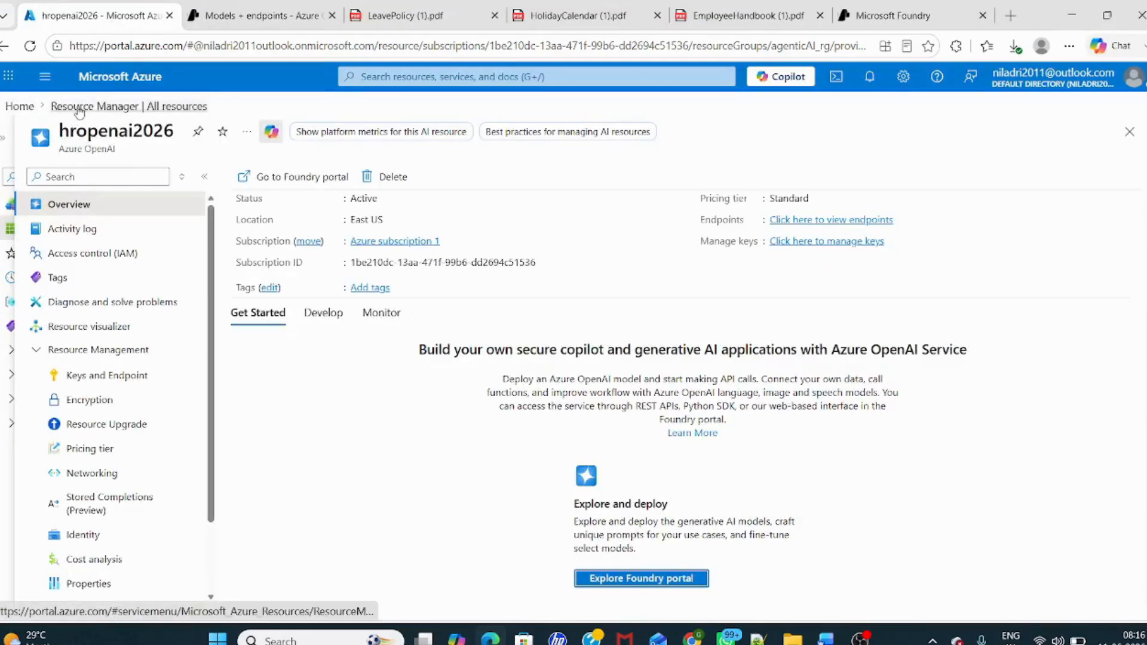
left_click(33, 107)
left_click(46, 84)
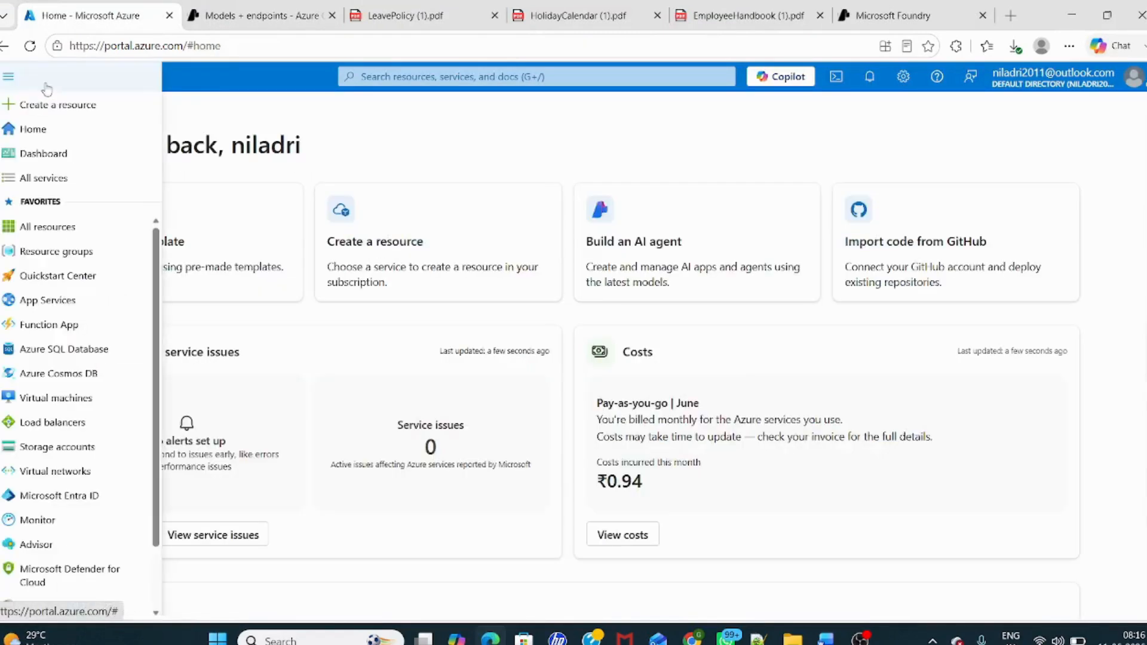
left_click(67, 228)
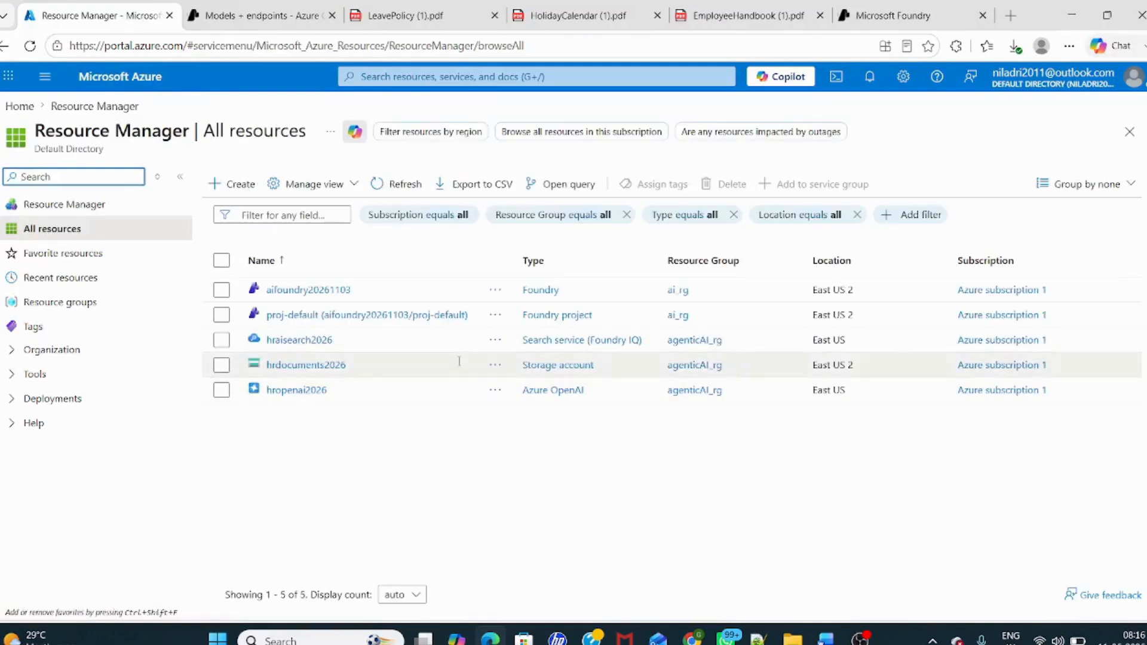
left_click(300, 339)
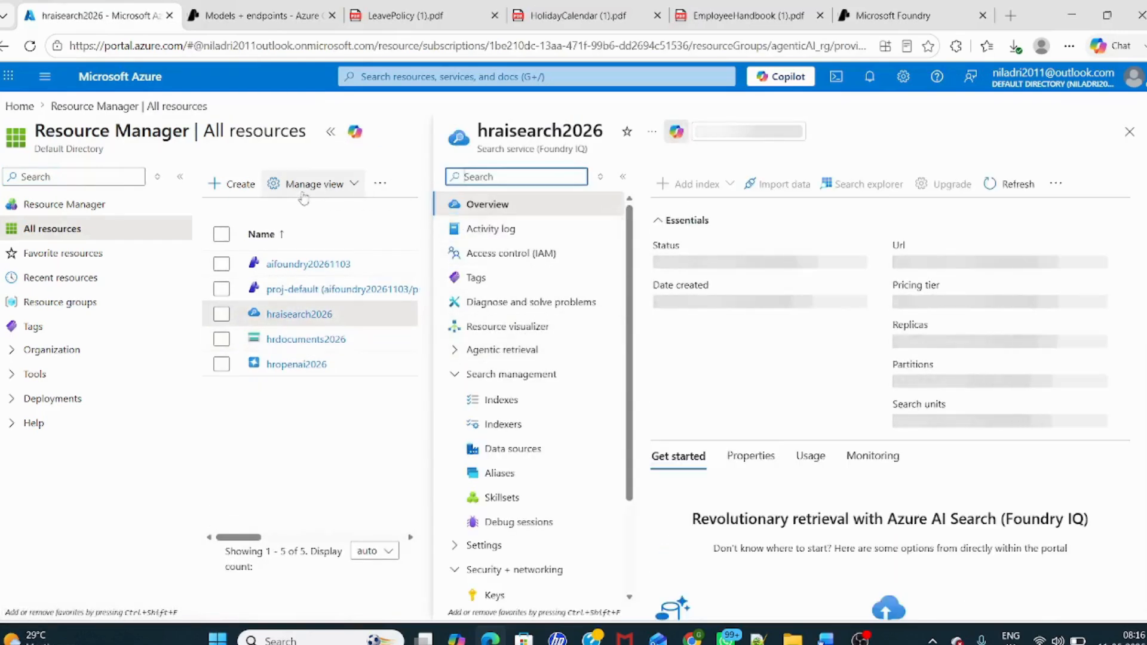
left_click(331, 130)
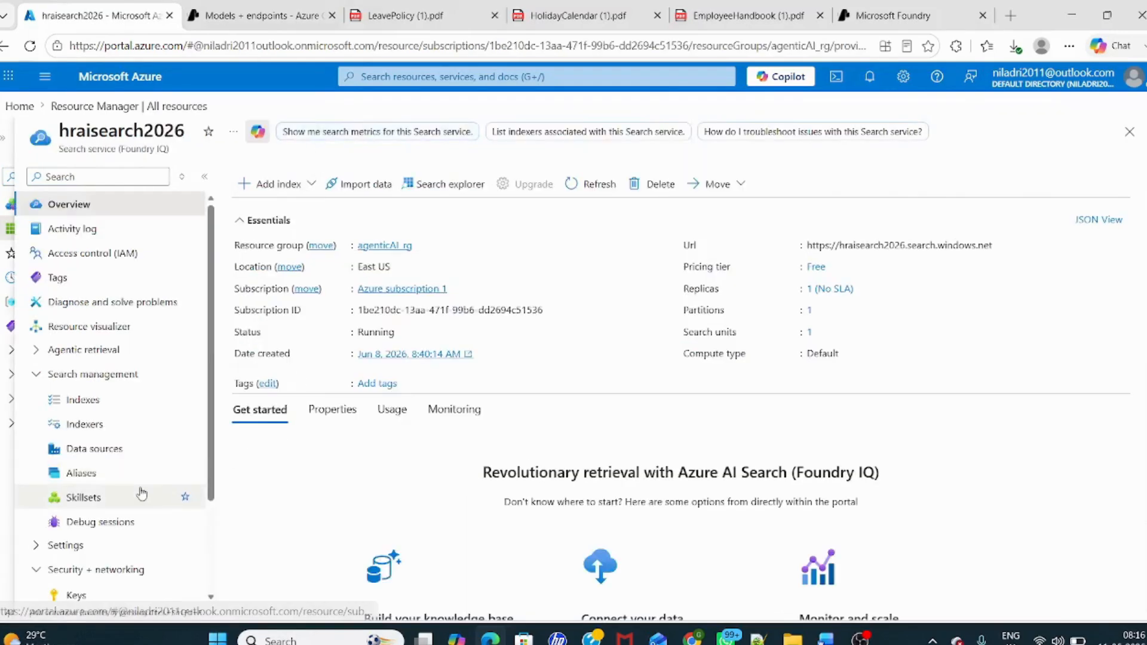
- Review the data sources and the indexers of the hraisearch2026 search service
left_click(120, 454)
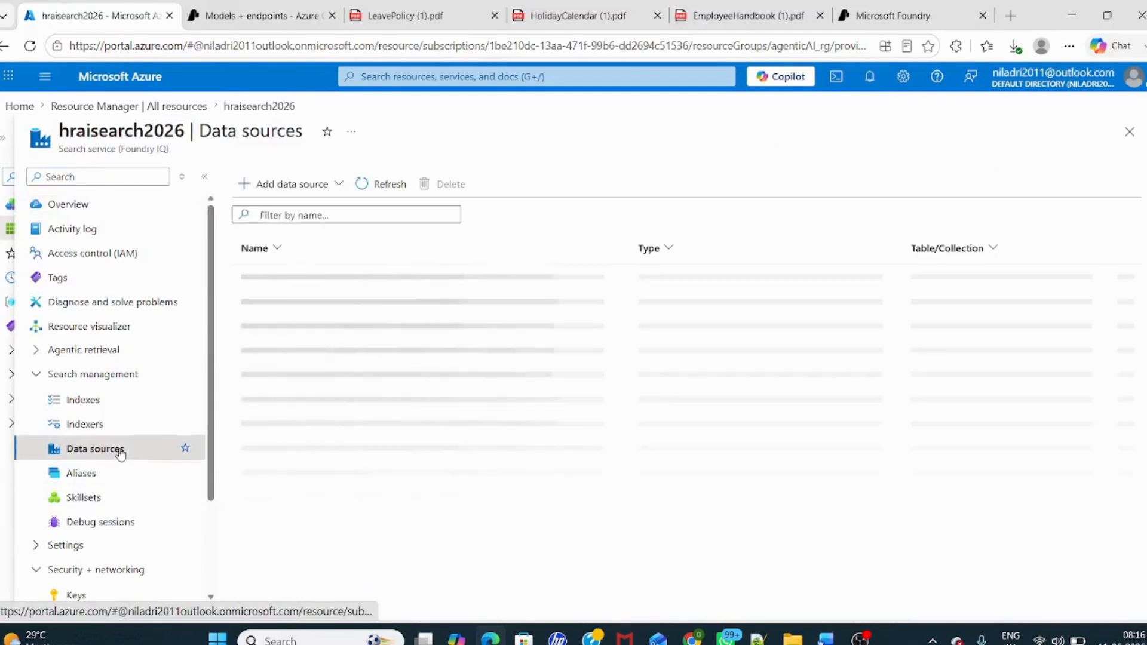
scroll(121, 454, "down", 2)
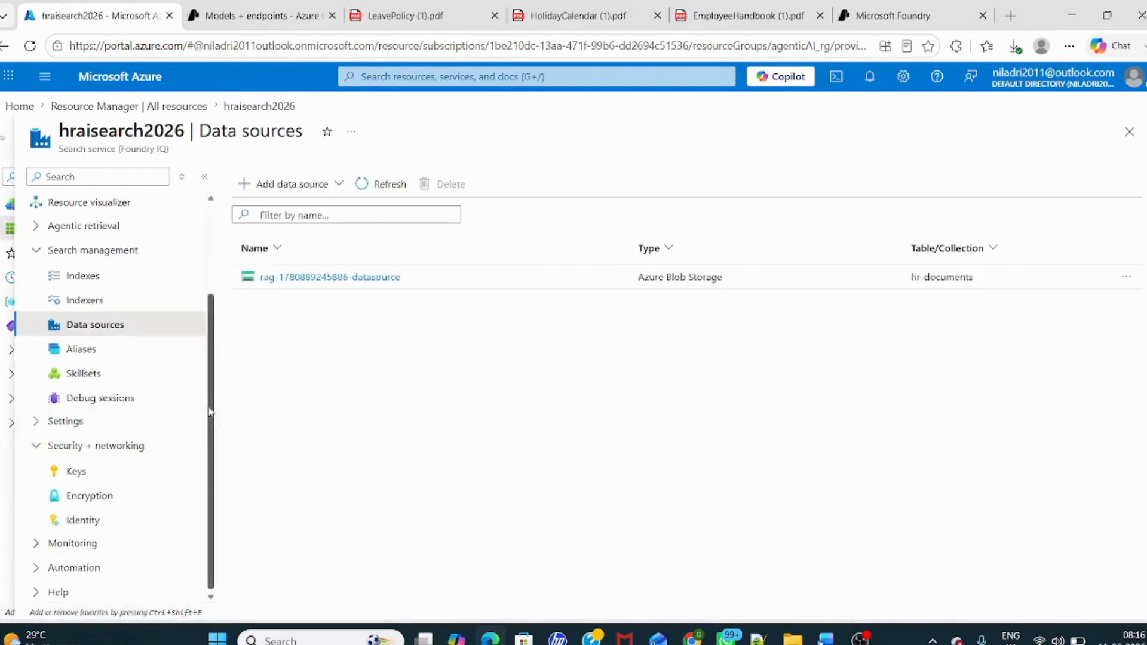
scroll(104, 419, "up", 2)
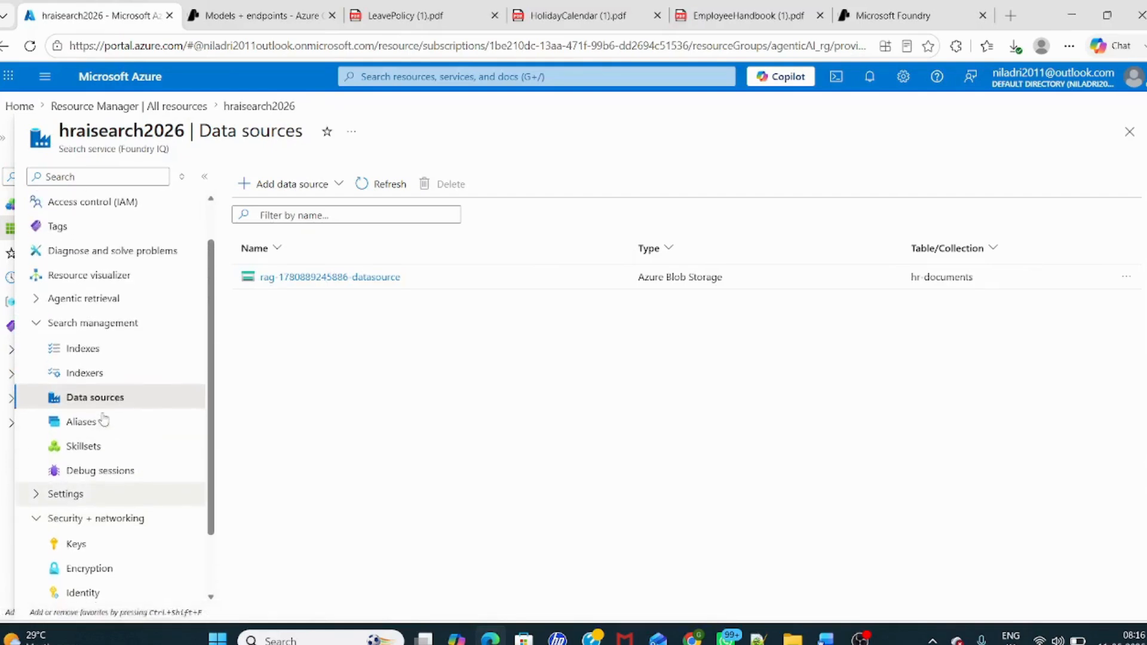
left_click(117, 385)
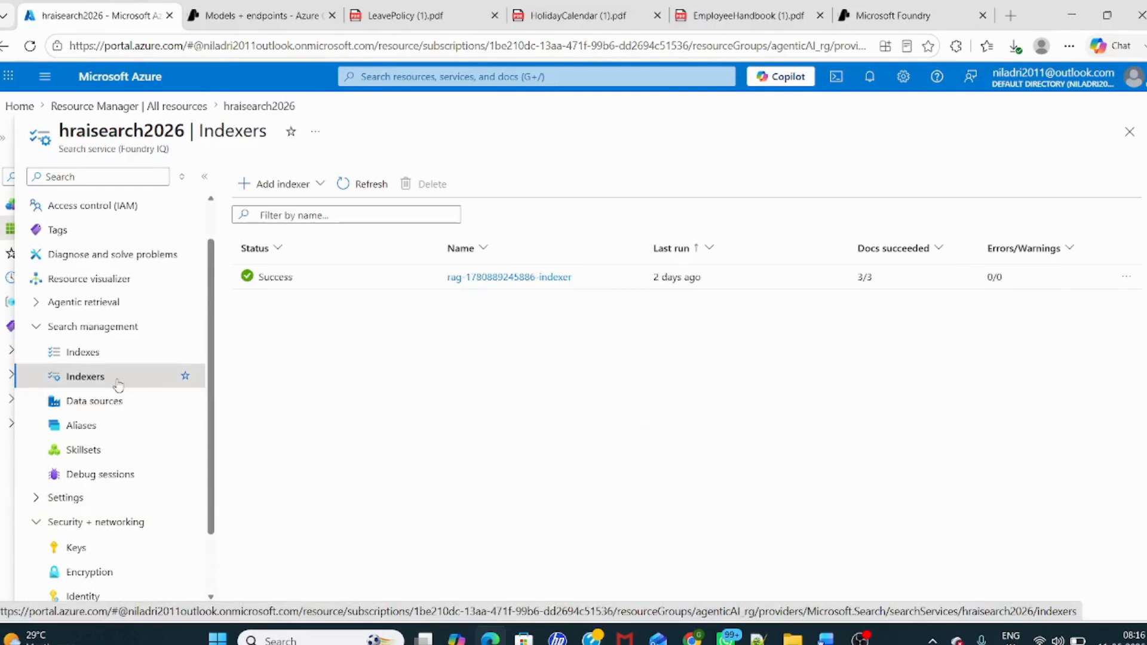
left_click(118, 363)
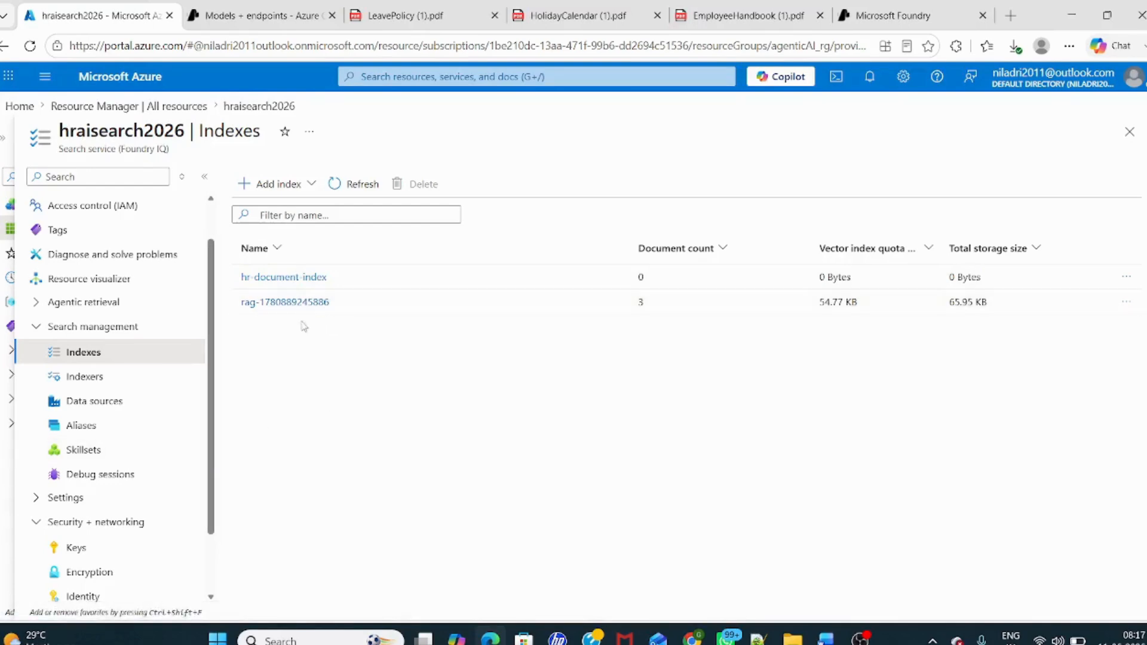
left_click(303, 303)
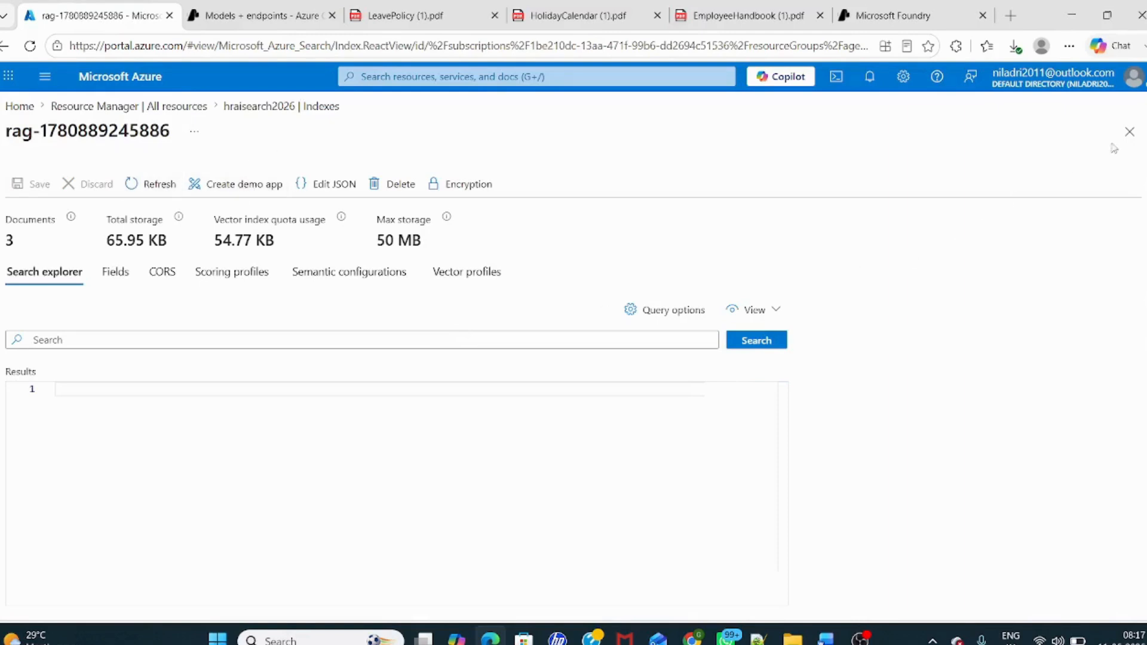
left_click(1129, 131)
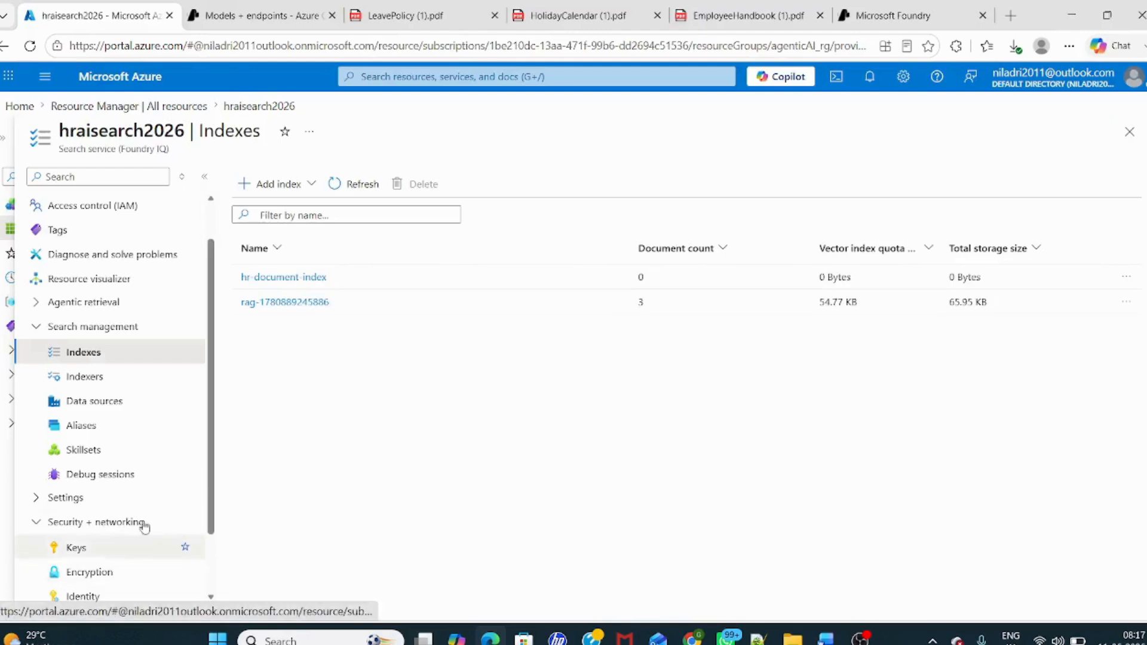
scroll(158, 502, "down", 2)
scroll(157, 501, "up", 3)
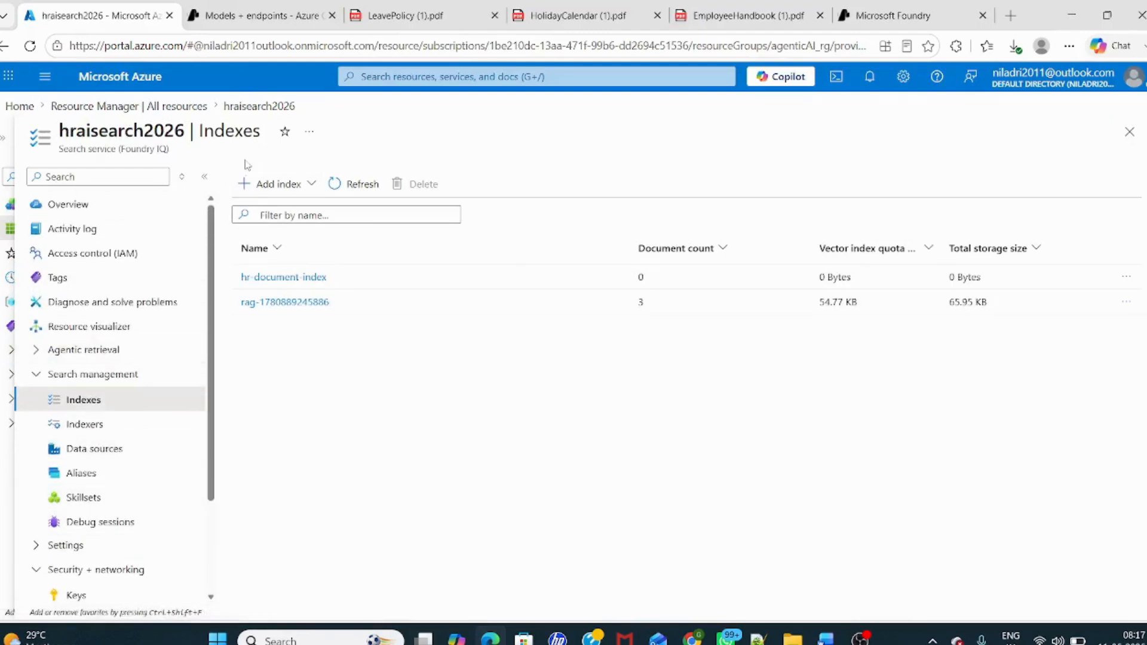
- Open the text-embedding-3-small deployment of hropenai2026 and review its deployment info and sample code
left_click(258, 18)
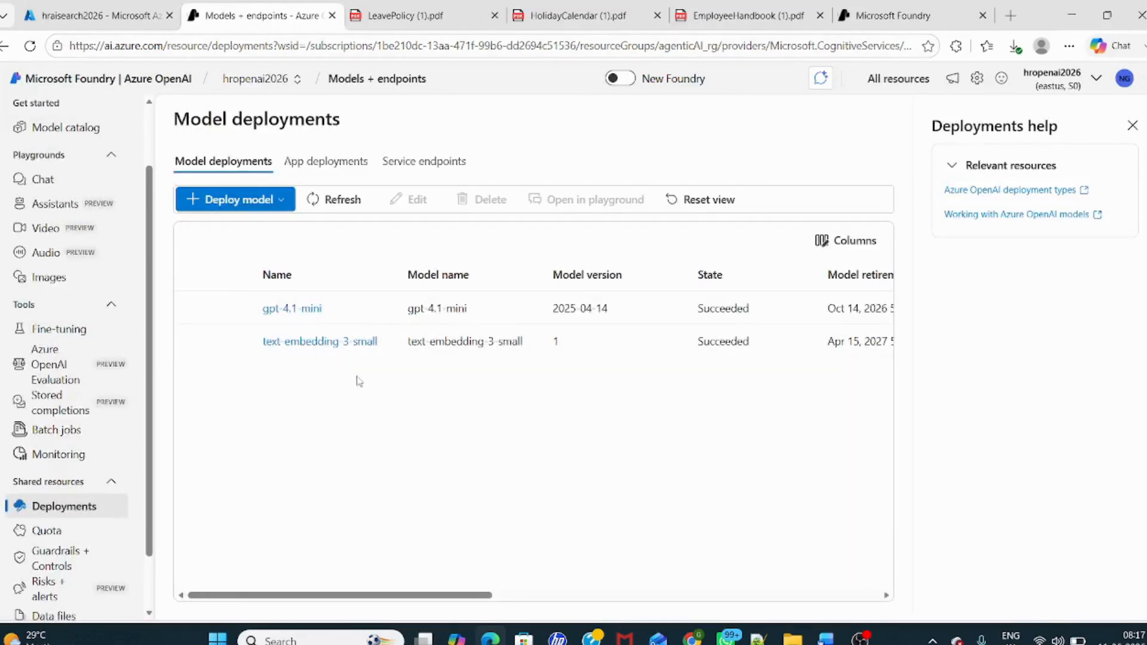
left_click(328, 350)
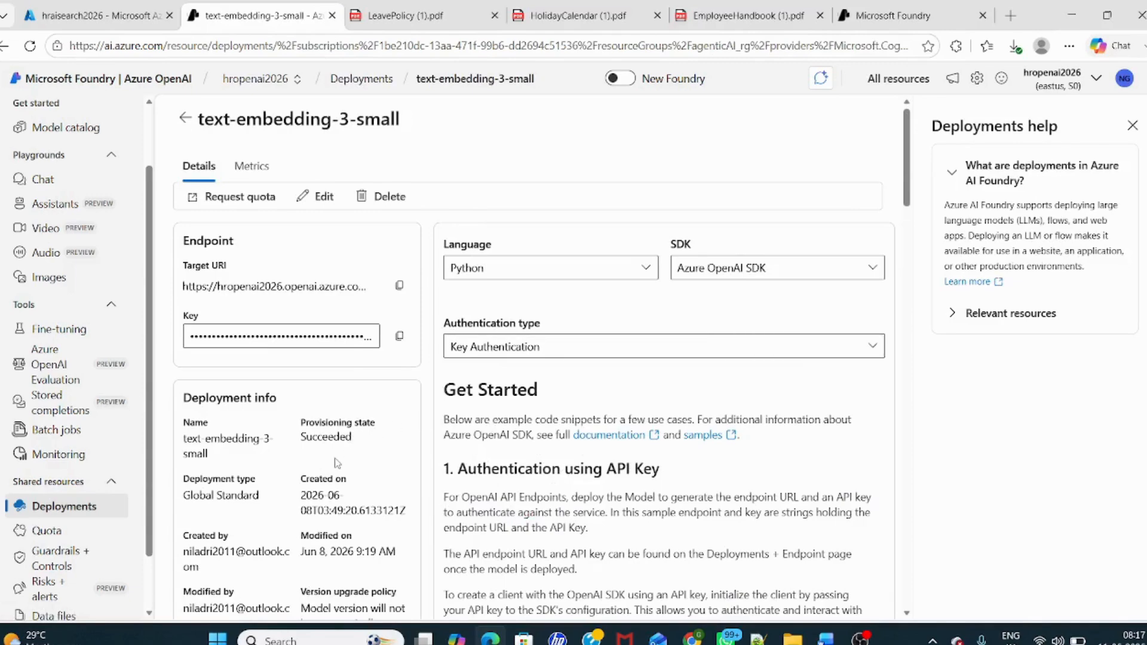
scroll(337, 460, "down", 3)
scroll(336, 461, "down", 5)
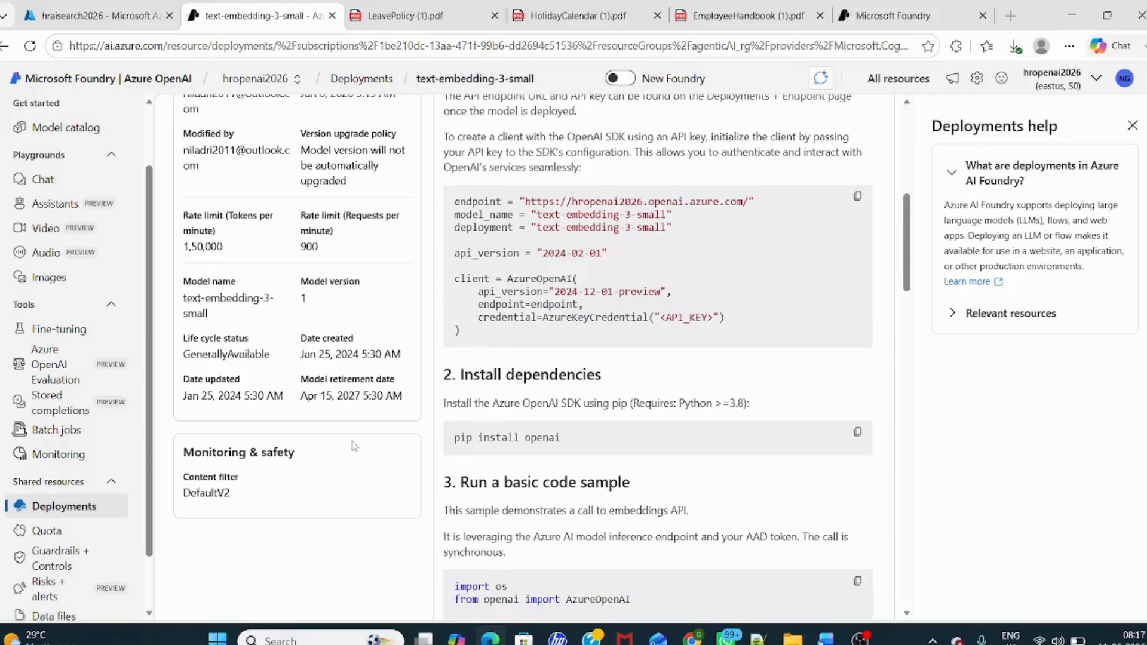
scroll(346, 453, "down", 1)
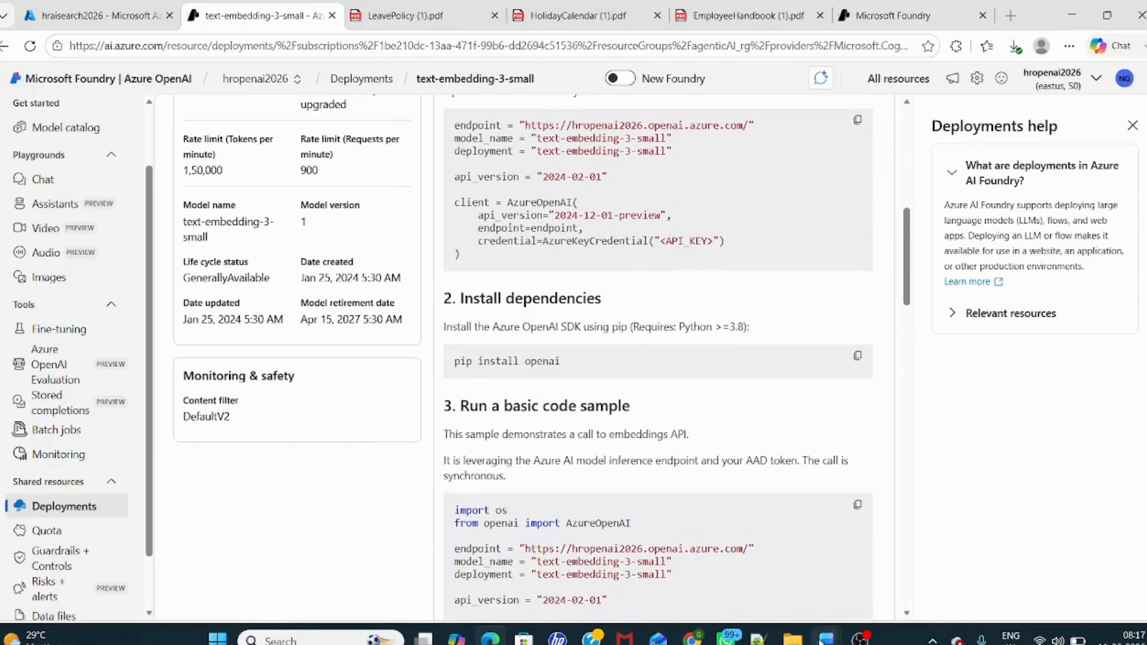
- Return to the Episode 4 notes in Word and examine the What Happened During Import diagram
mouse_move(826, 637)
left_click(755, 591)
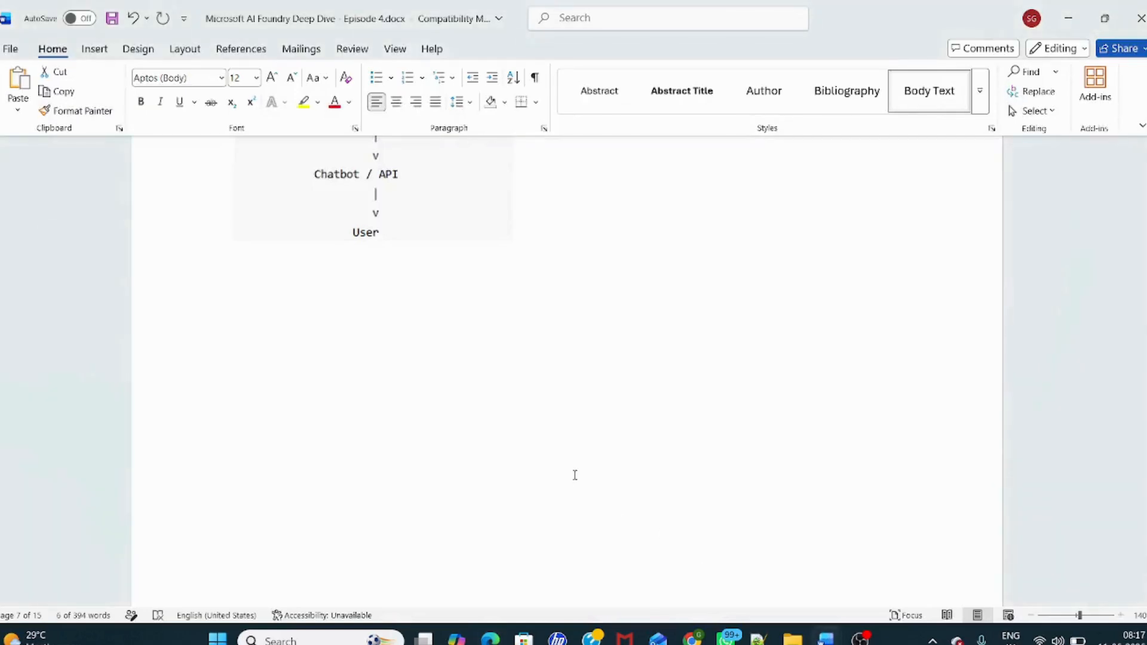
scroll(574, 478, "down", 5)
scroll(571, 486, "down", 3)
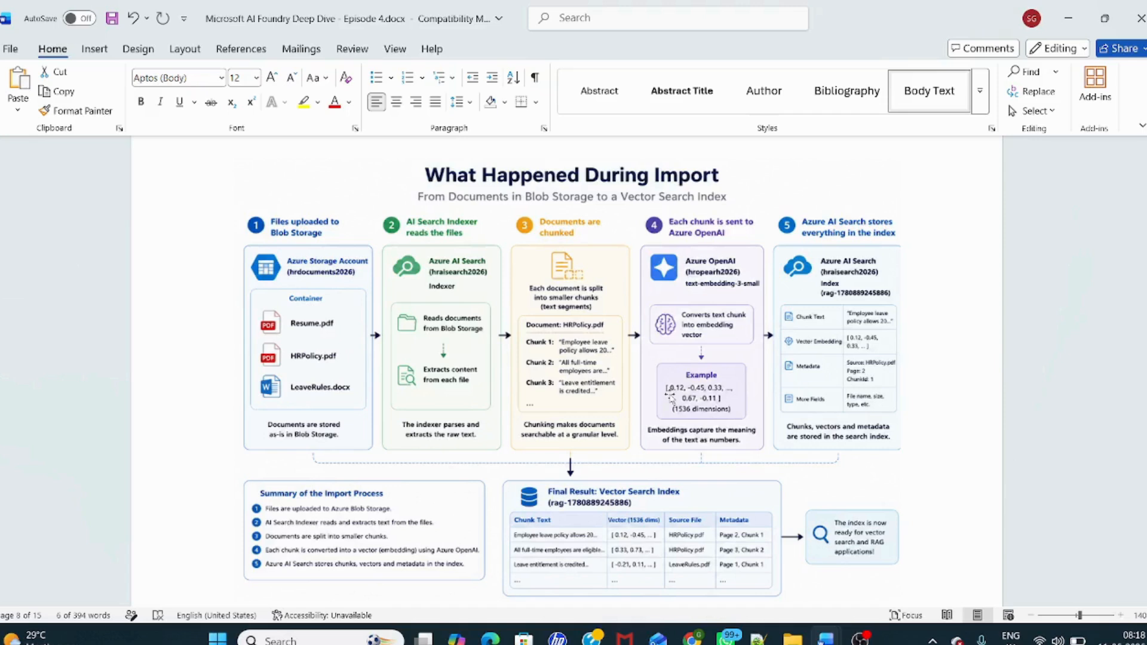
- Read the Real Responsibility Breakdown table of components and their responsibilities
scroll(671, 398, "down", 6)
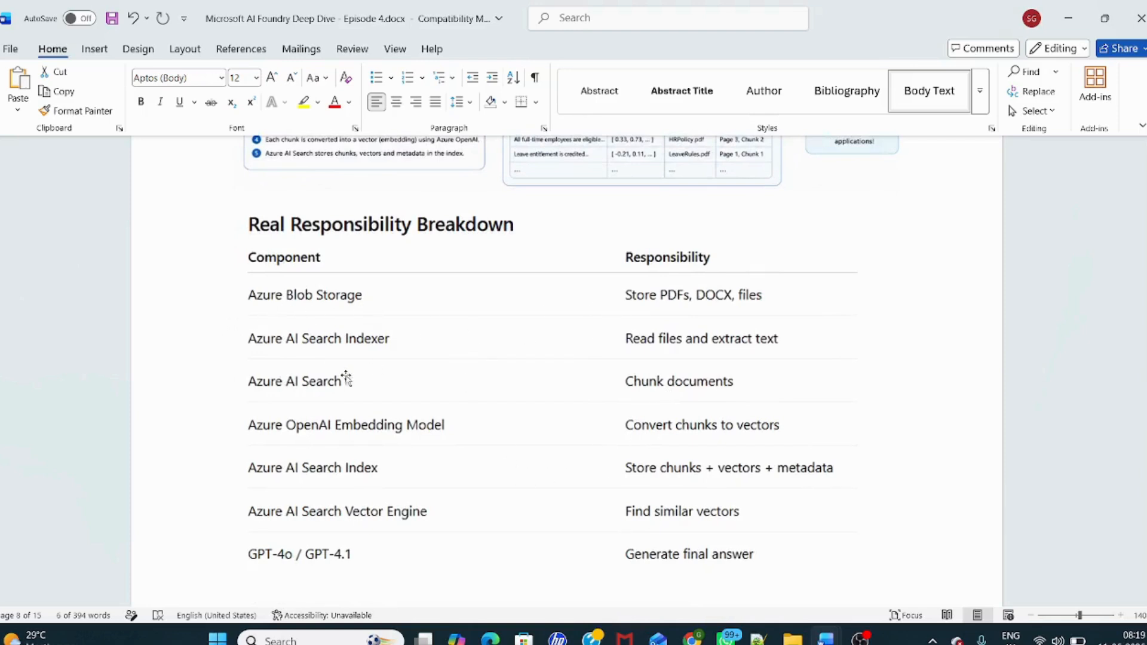
scroll(526, 543, "down", 5)
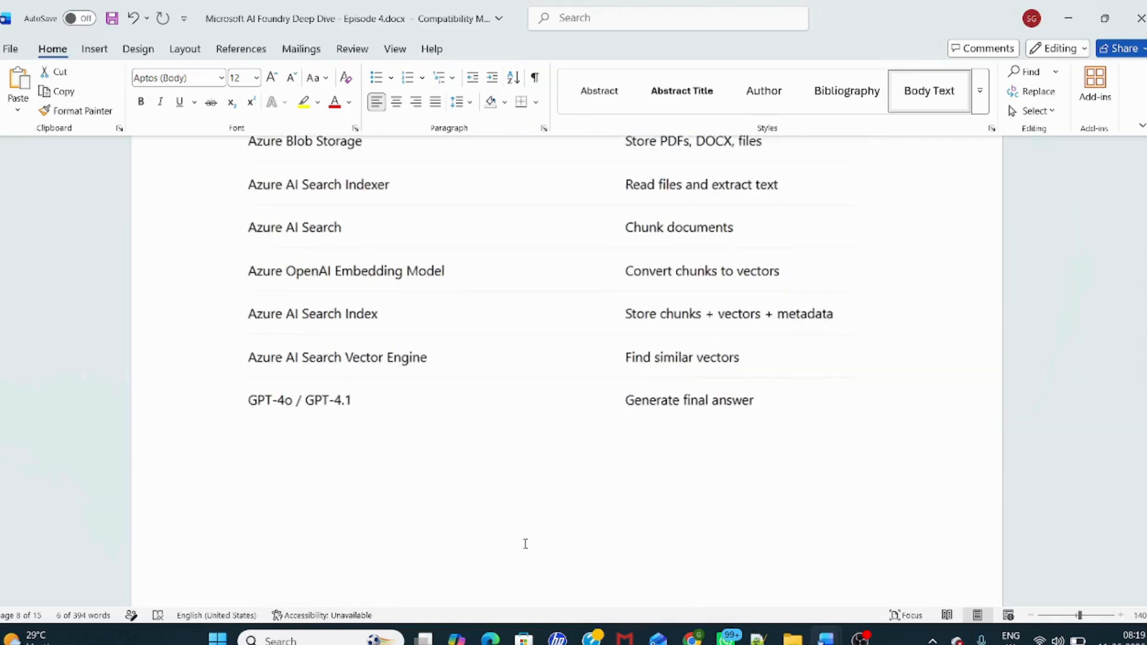
scroll(526, 544, "up", 4)
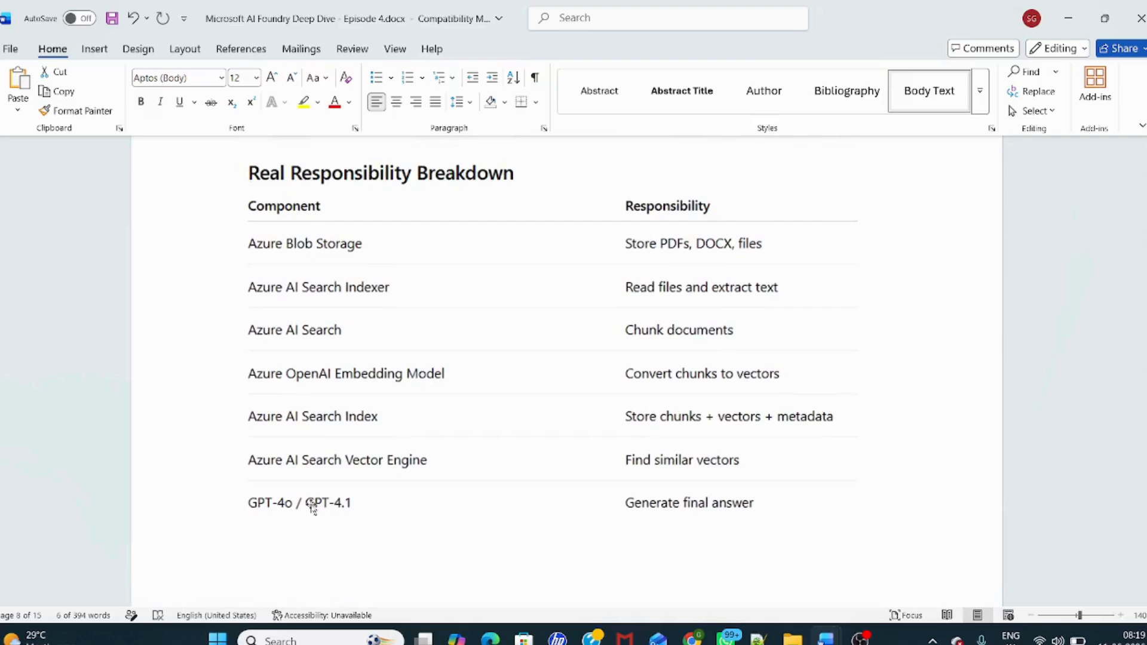
scroll(666, 562, "down", 5)
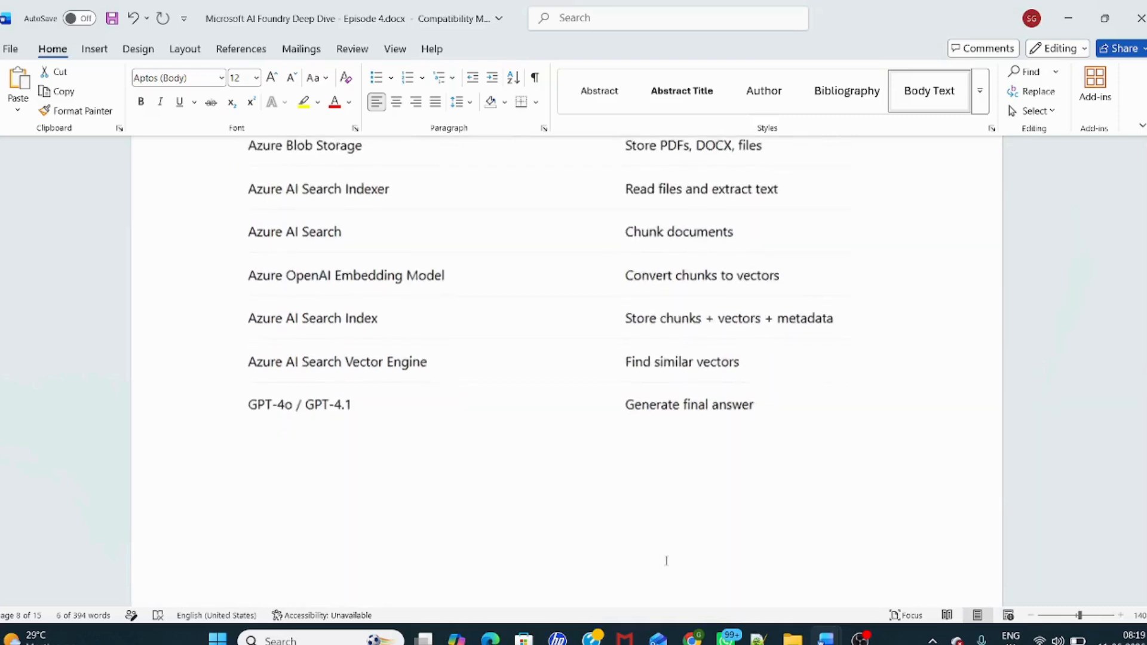
- Study the What Happens When User Asks Question diagram, comparing its vector search flow with the What Happened During Import diagram
scroll(665, 564, "down", 5)
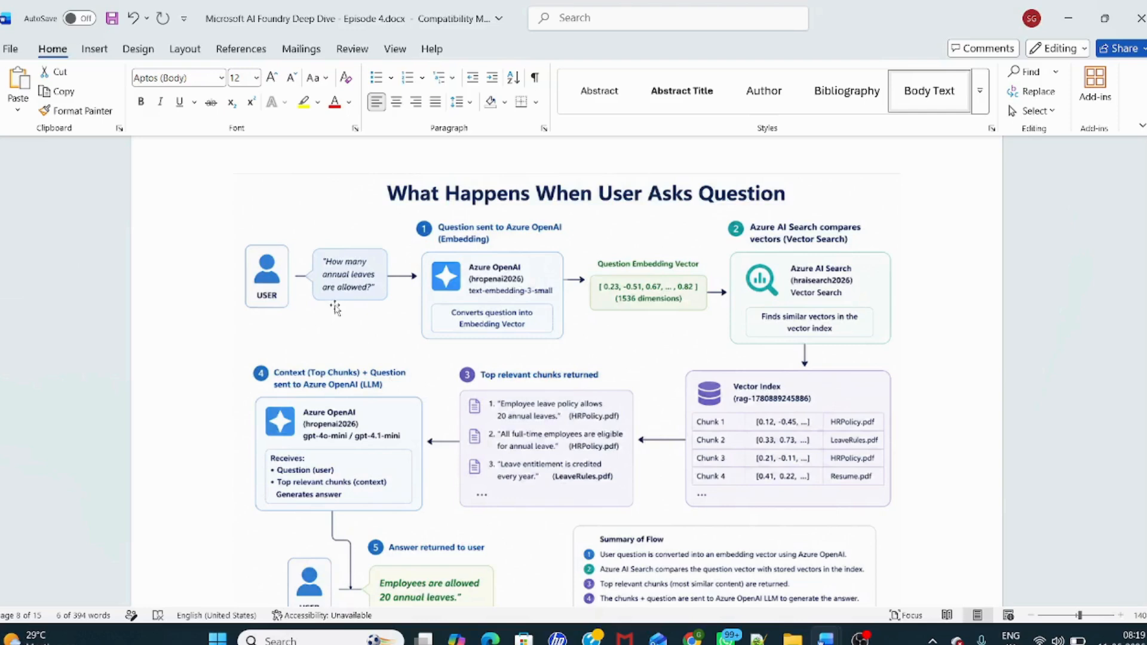
scroll(336, 304, "up", 20)
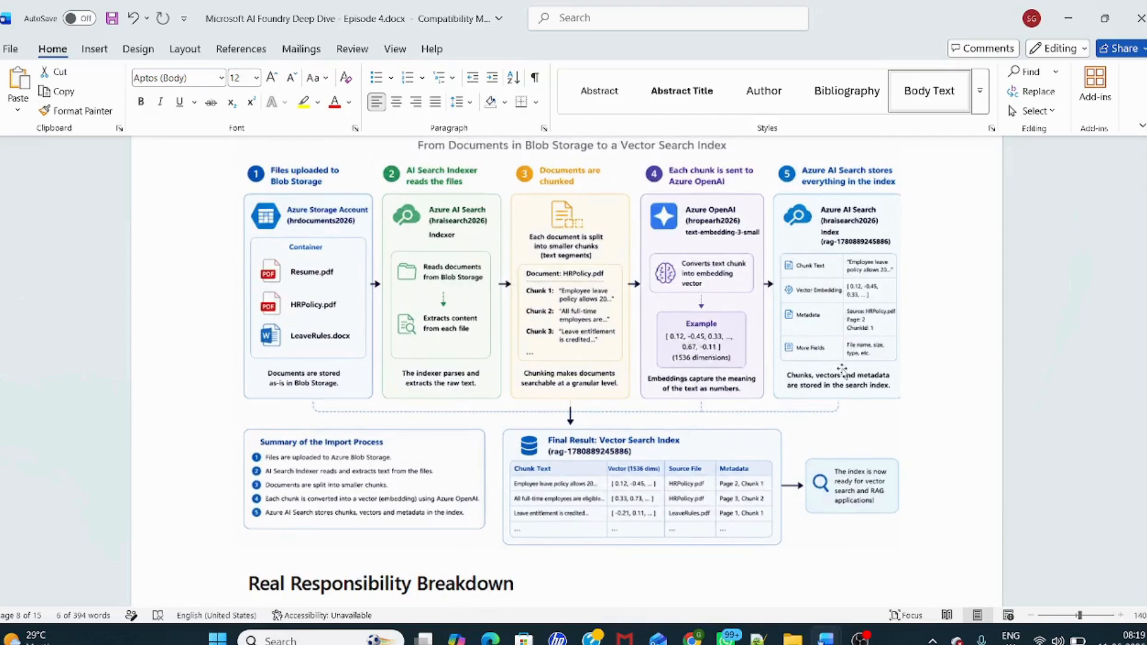
scroll(843, 370, "down", 20)
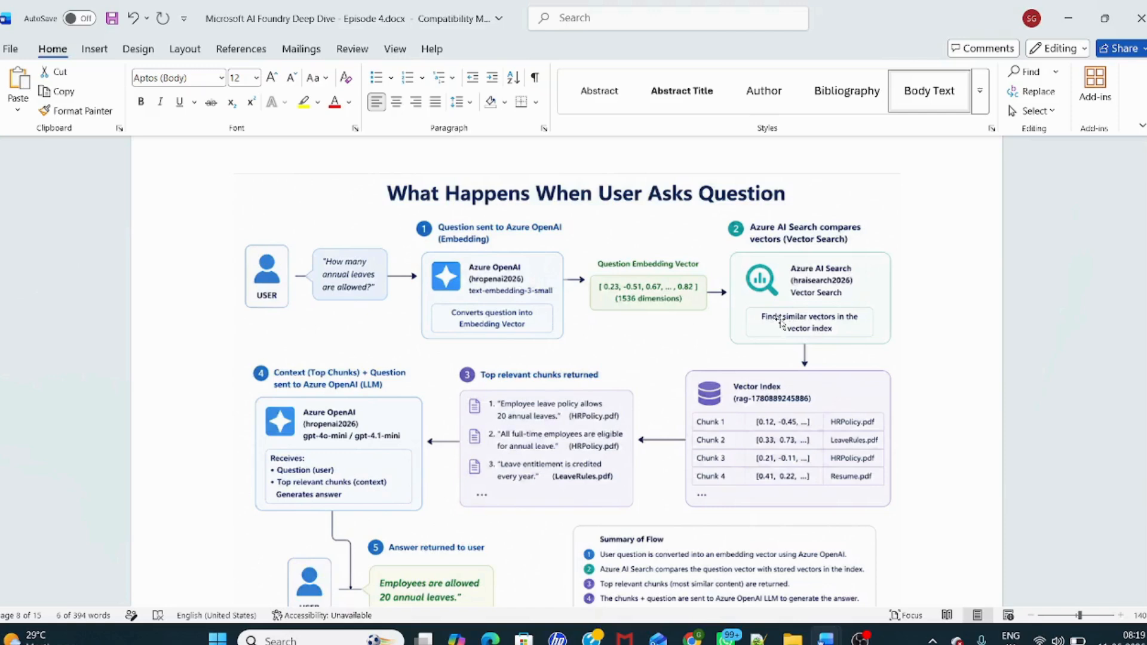
scroll(783, 308, "up", 15)
scroll(785, 301, "up", 1)
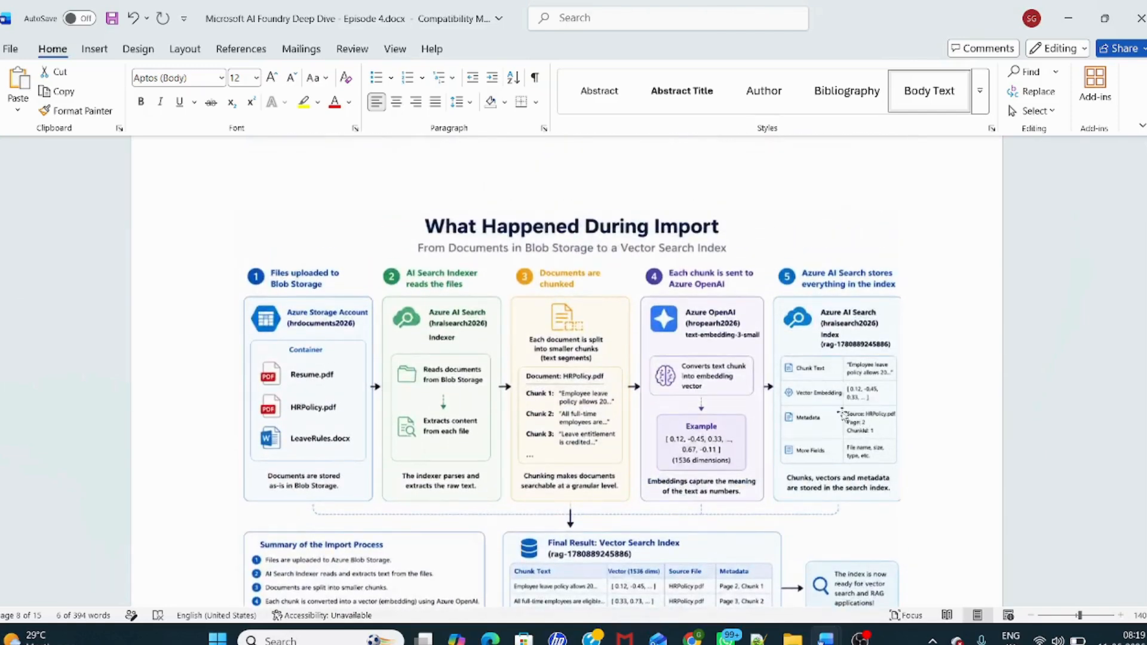
scroll(843, 416, "down", 3)
scroll(855, 330, "down", 6)
scroll(839, 375, "down", 15)
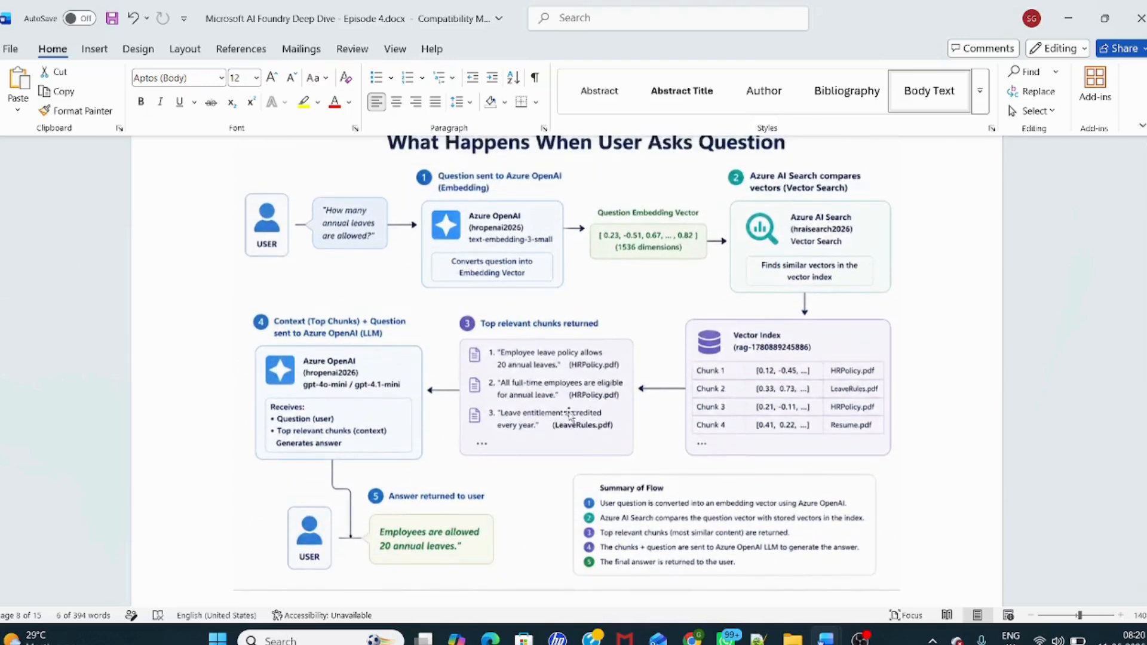
- Read the Knowledge Base --- Part of DEMO notes and open the agents list of proj-default in Microsoft Foundry
scroll(571, 412, "down", 8)
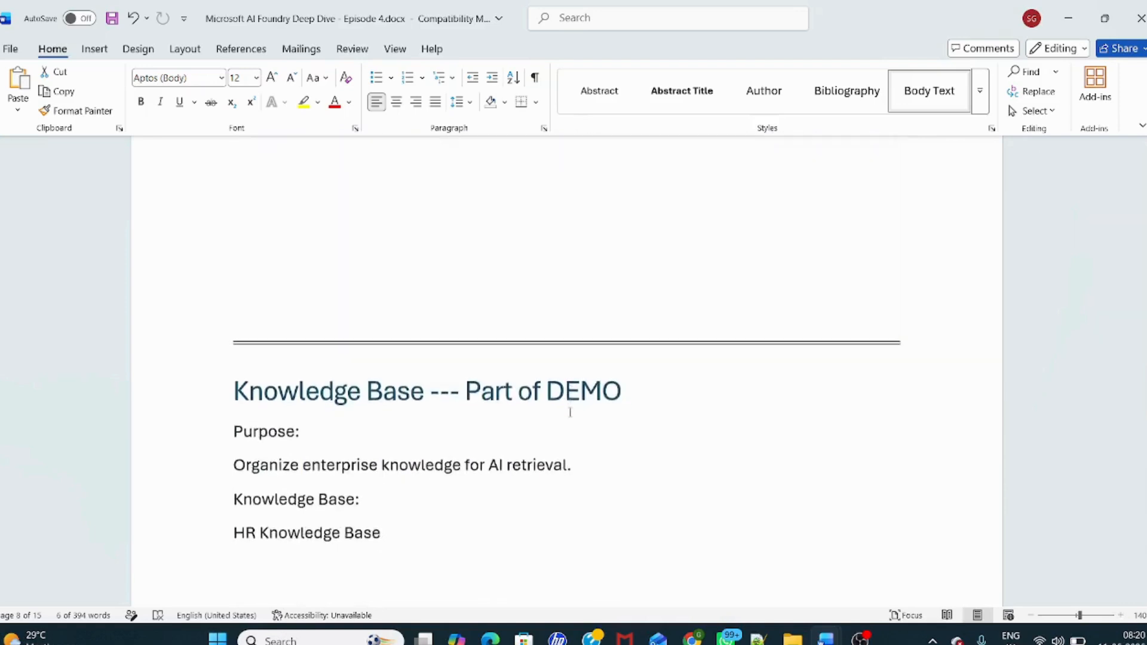
scroll(571, 412, "down", 2)
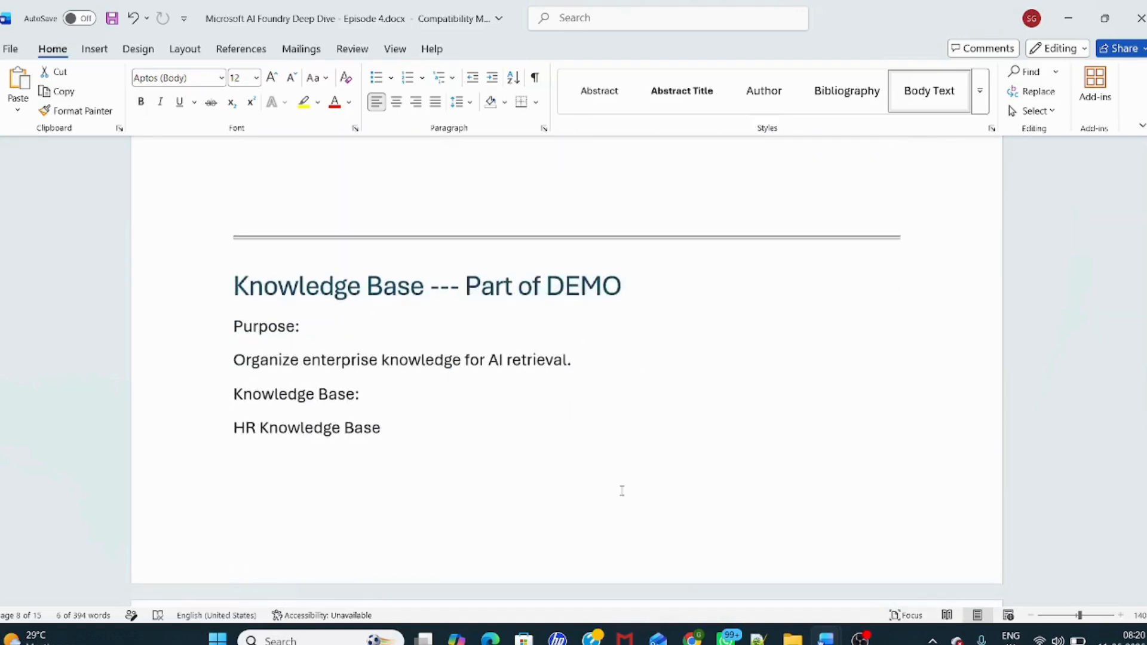
left_click(491, 639)
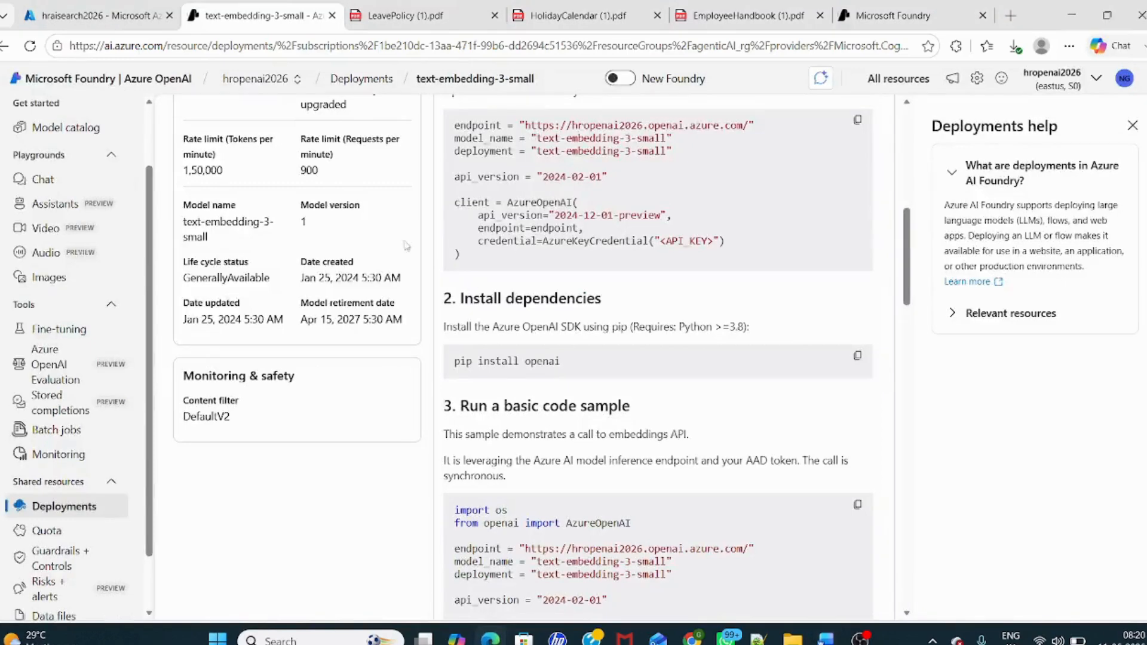
left_click(881, 21)
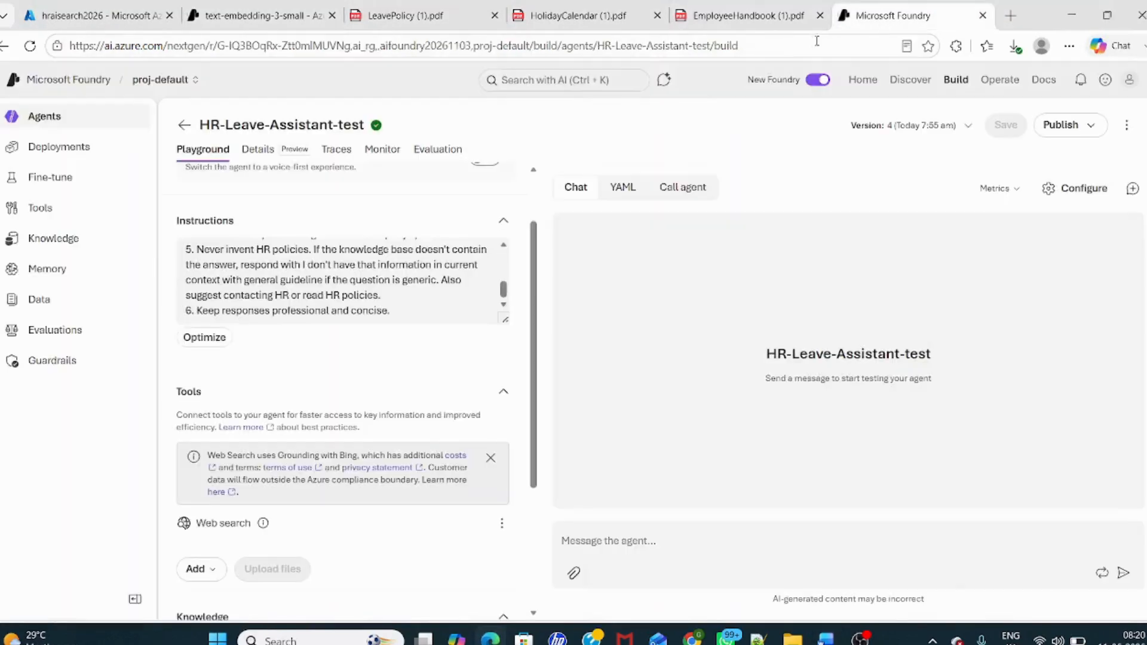
left_click(57, 121)
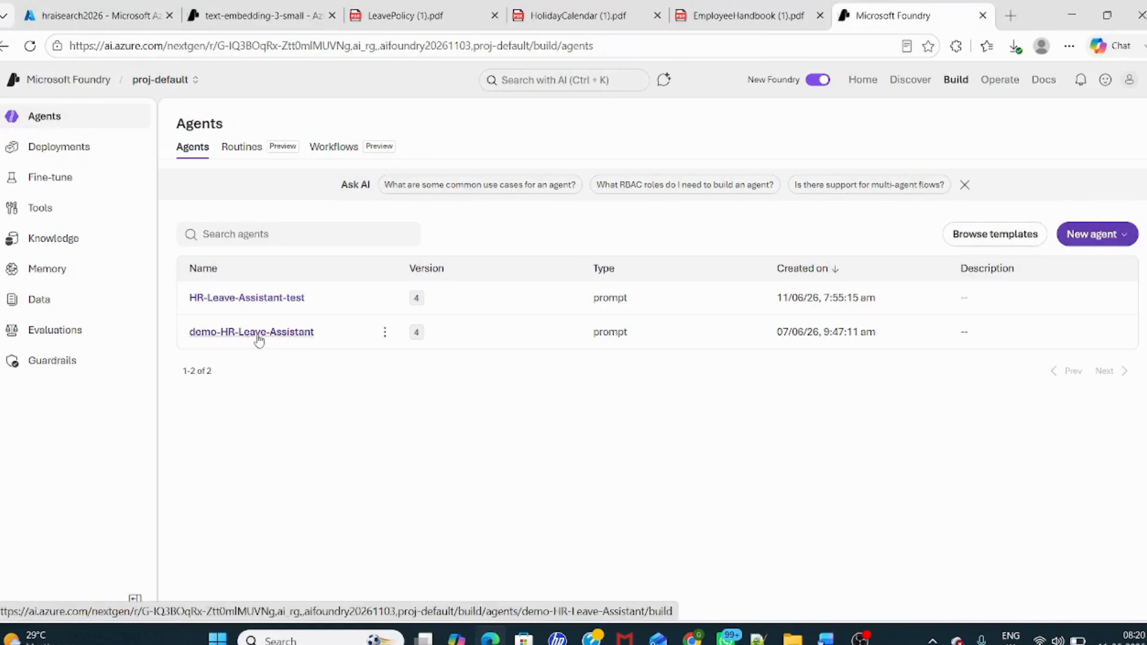
- Open the HR-Leave-Assistant-test agent and view the model deployments of the project
left_click(264, 298)
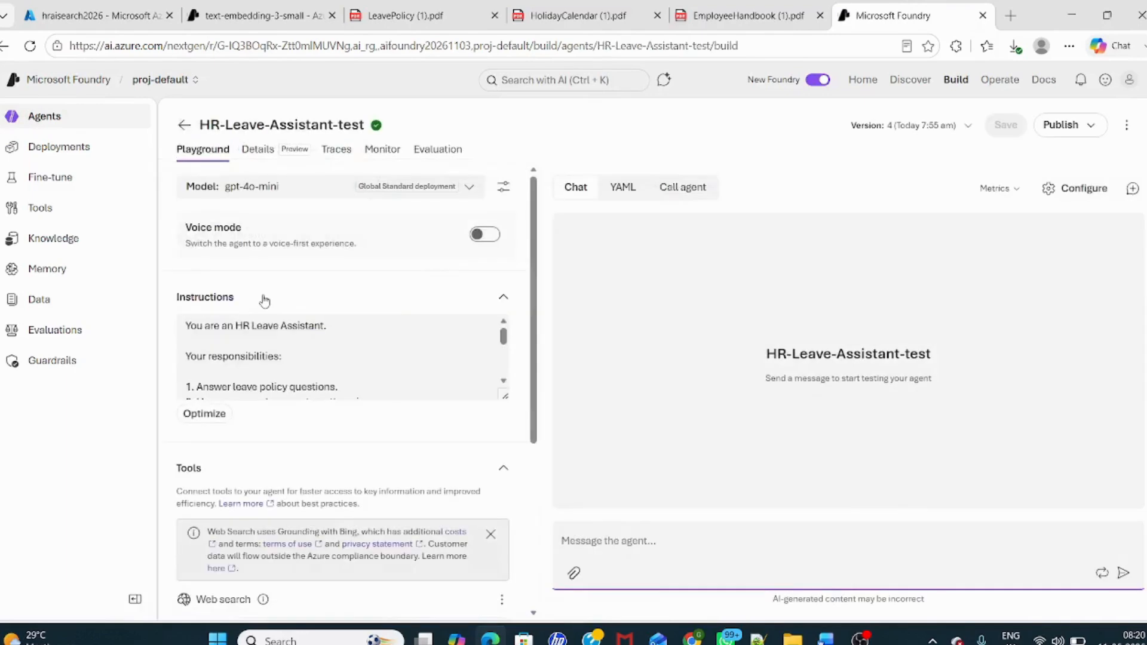
left_click(75, 159)
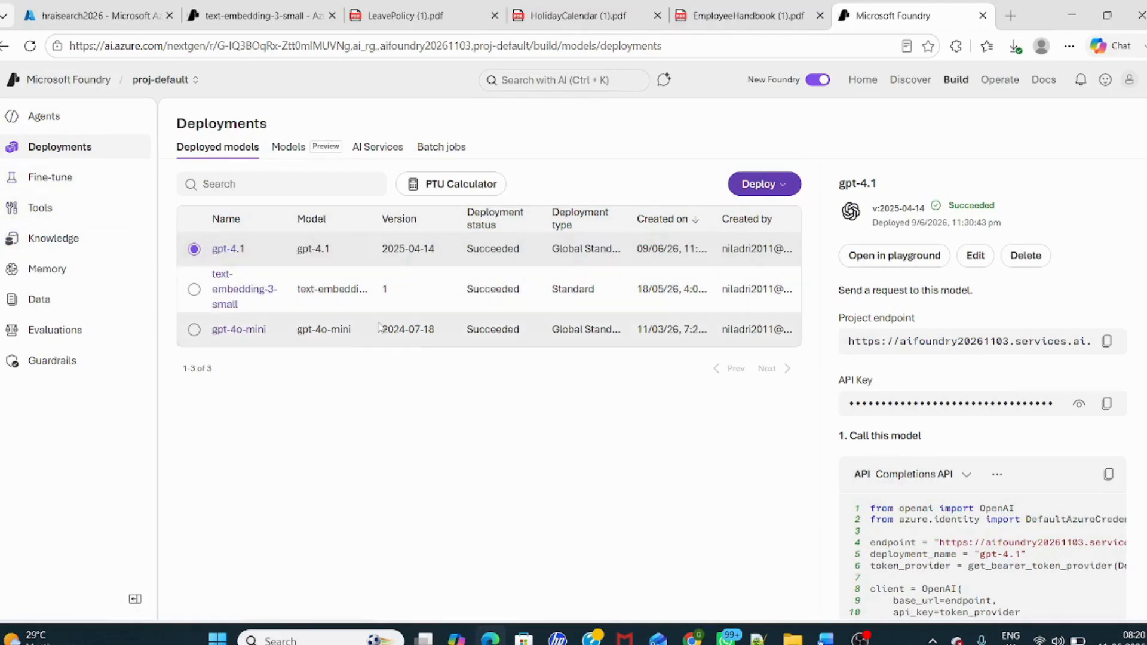
- Examine the knowledgebase112 configuration and the search index selected for its knowledge source ks-searchindex-53
left_click(73, 245)
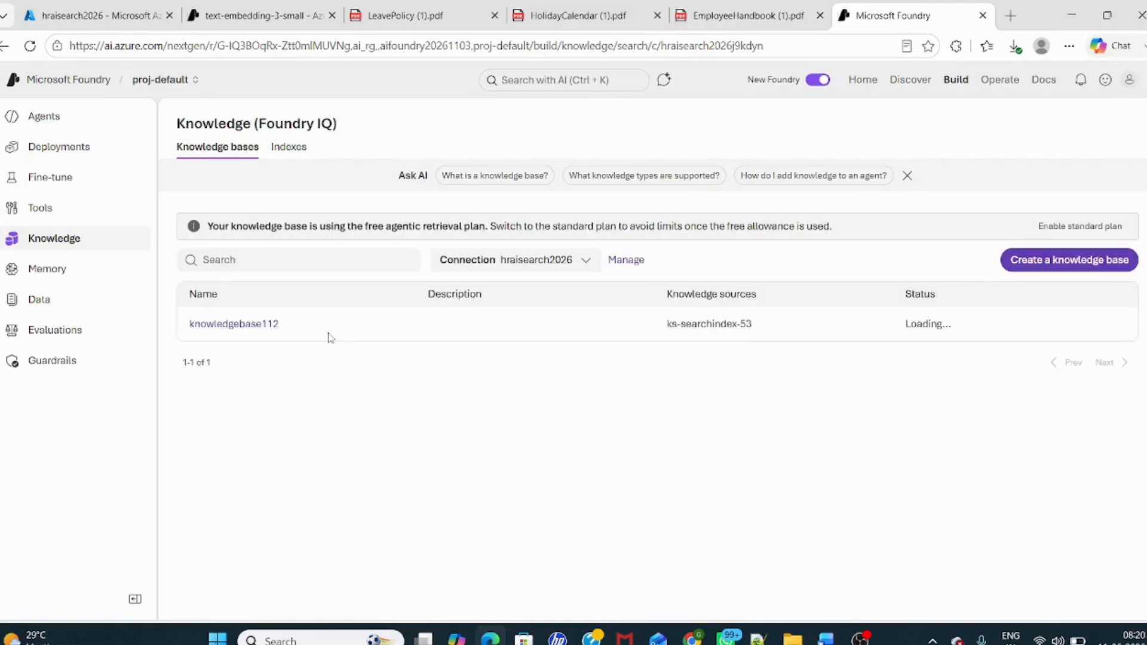
left_click(259, 331)
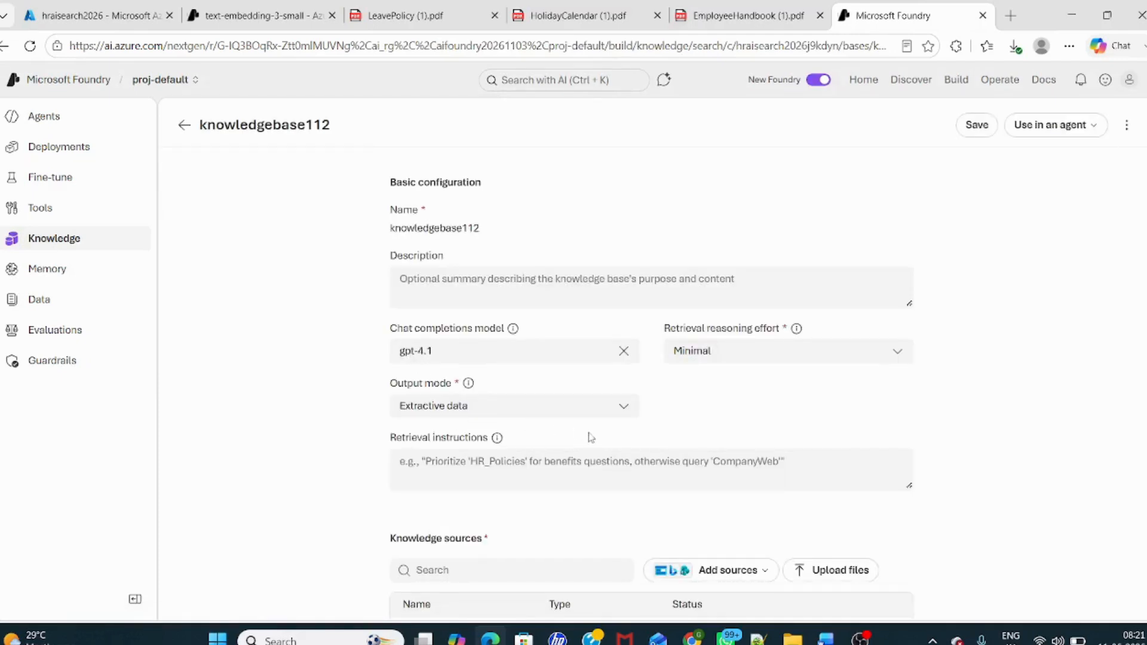
scroll(592, 436, "down", 2)
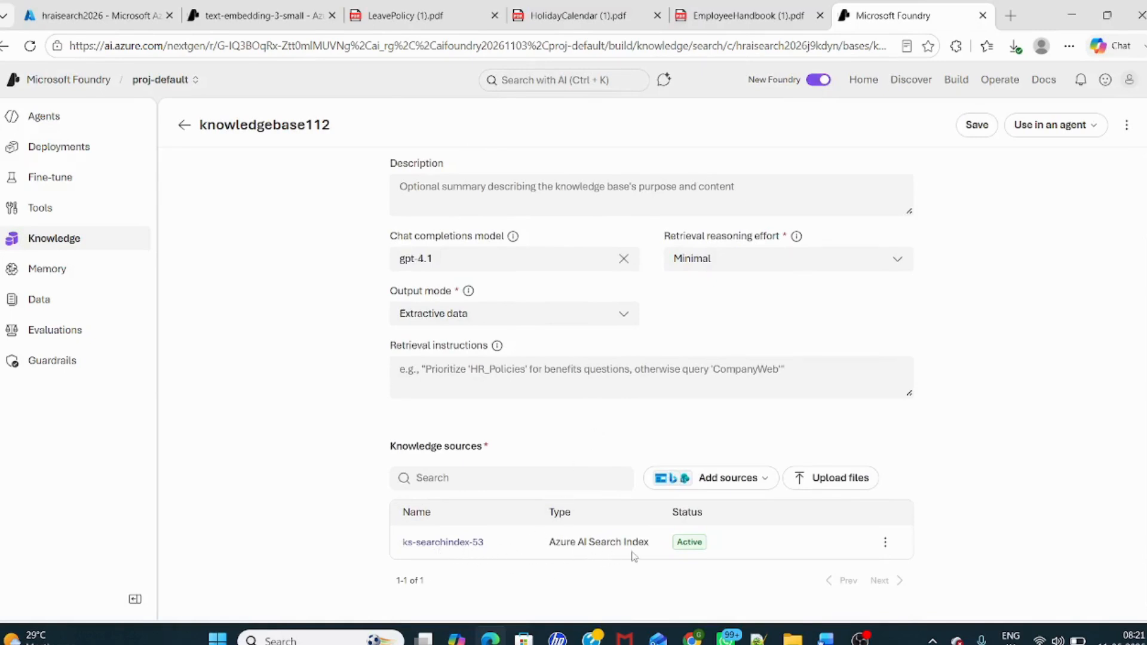
right_click(447, 543)
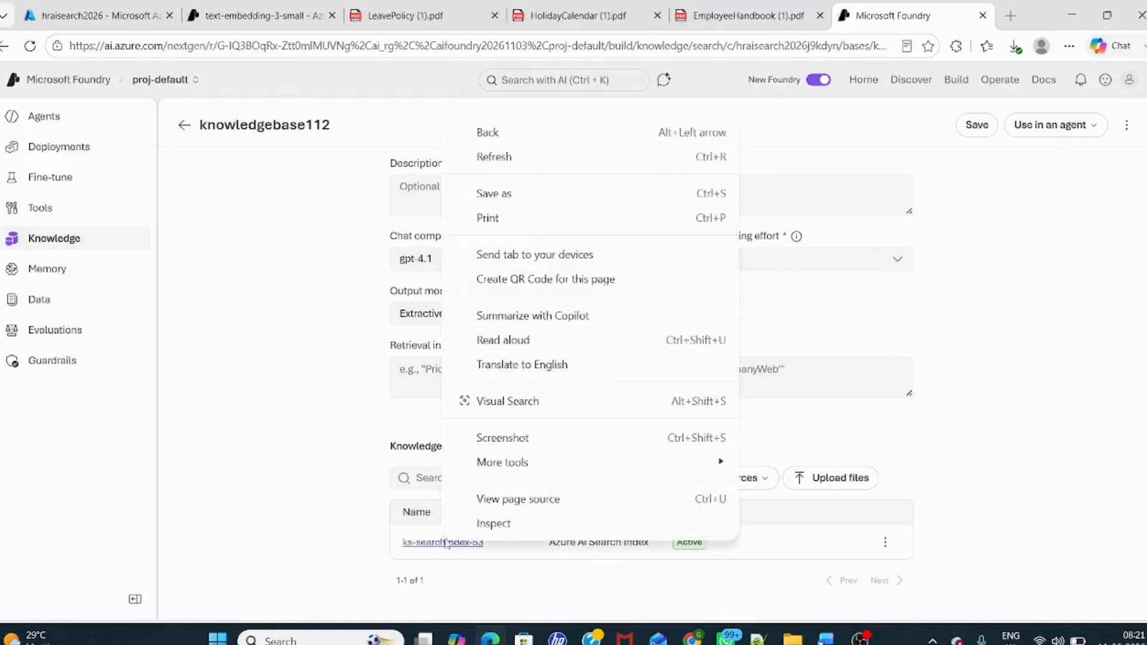
left_click(481, 575)
left_click(465, 543)
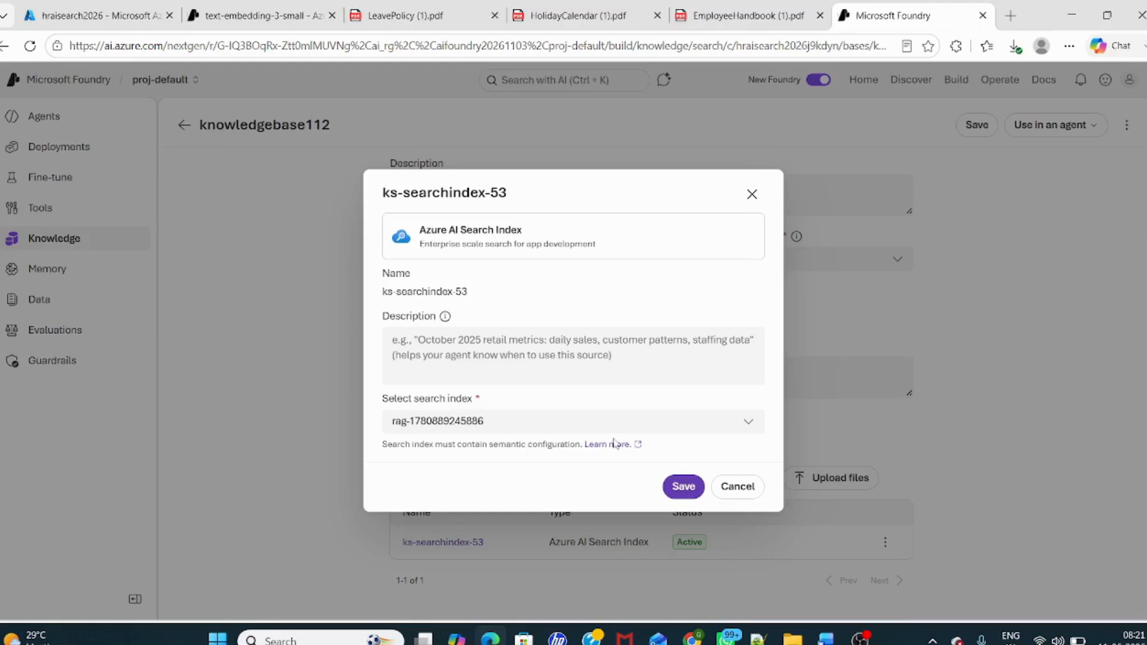
left_click(753, 195)
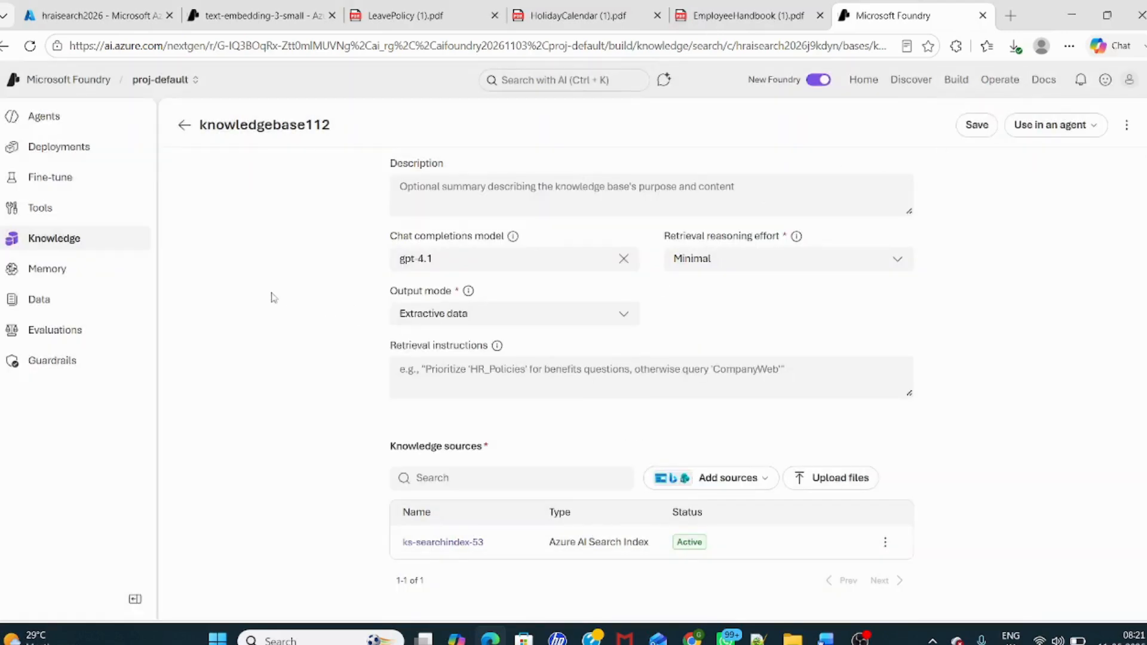
- Reopen the HR-Leave-Assistant-test agent and read its instructions, including the rules on searching the knowledge base
left_click(65, 116)
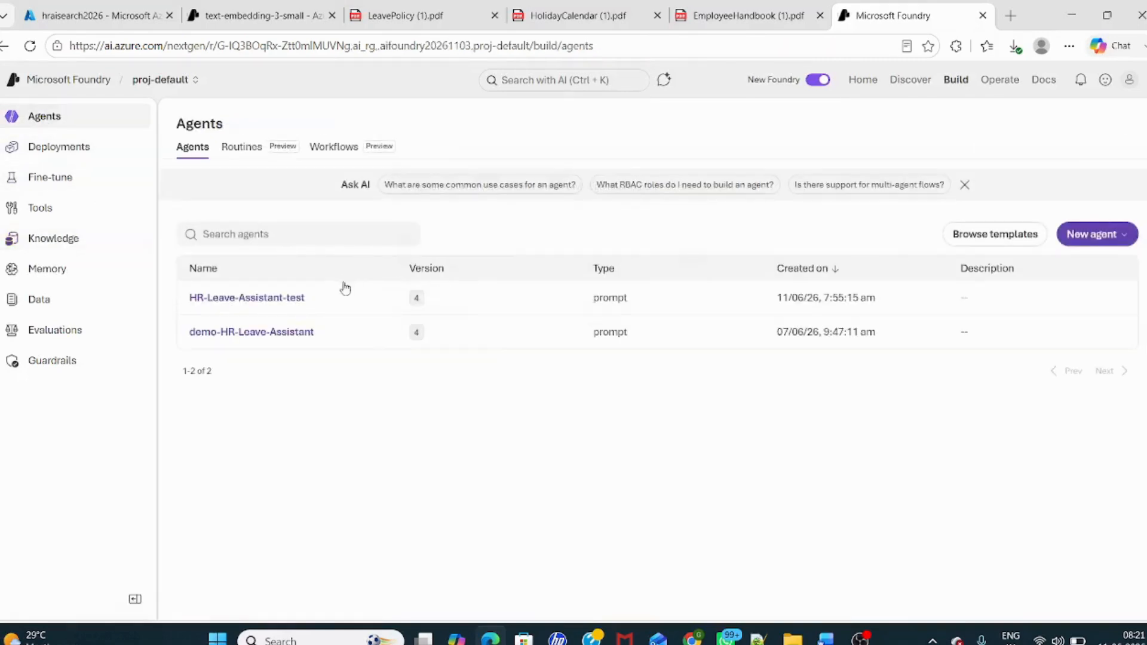
left_click(257, 298)
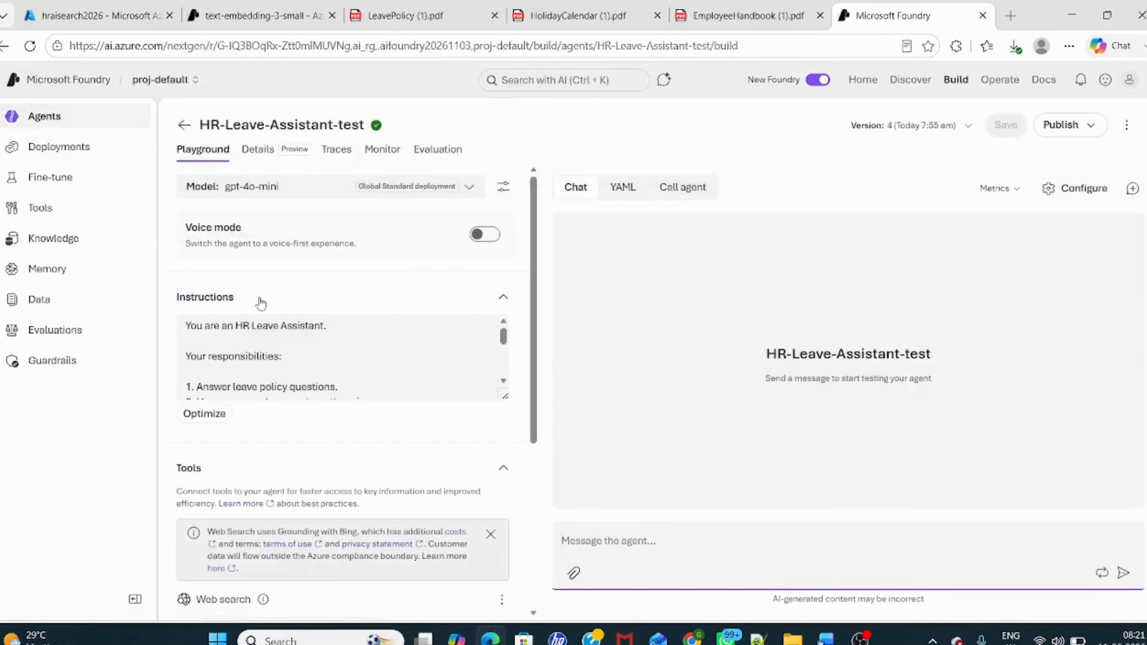
left_click(327, 350)
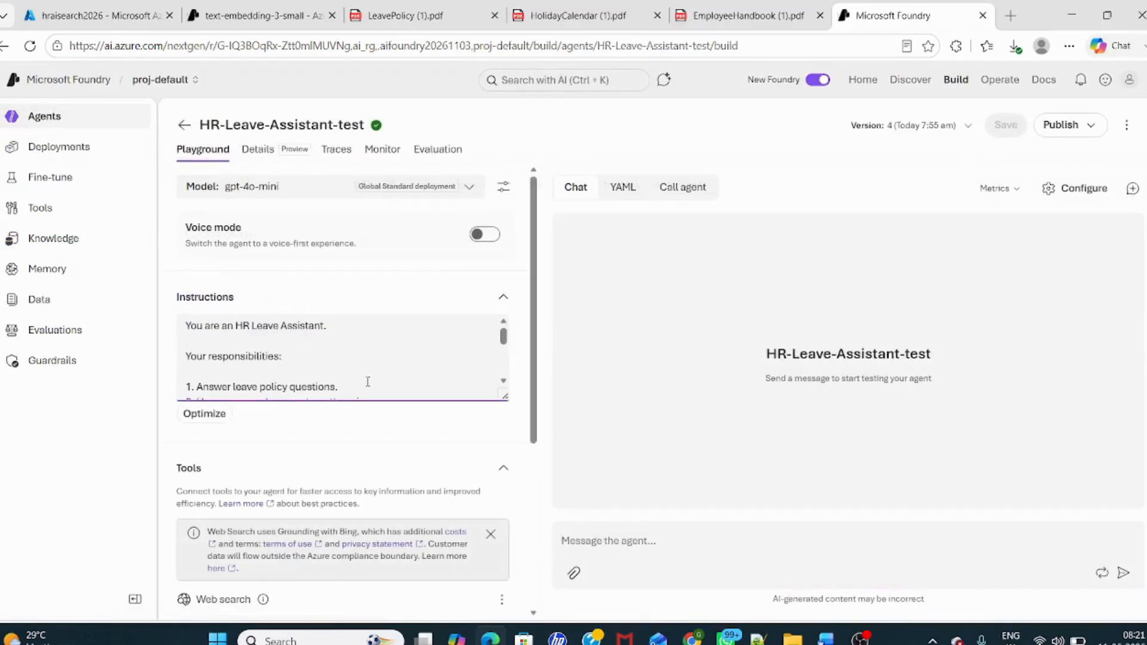
scroll(368, 381, "down", 3)
scroll(272, 371, "up", 3)
scroll(499, 387, "down", 1)
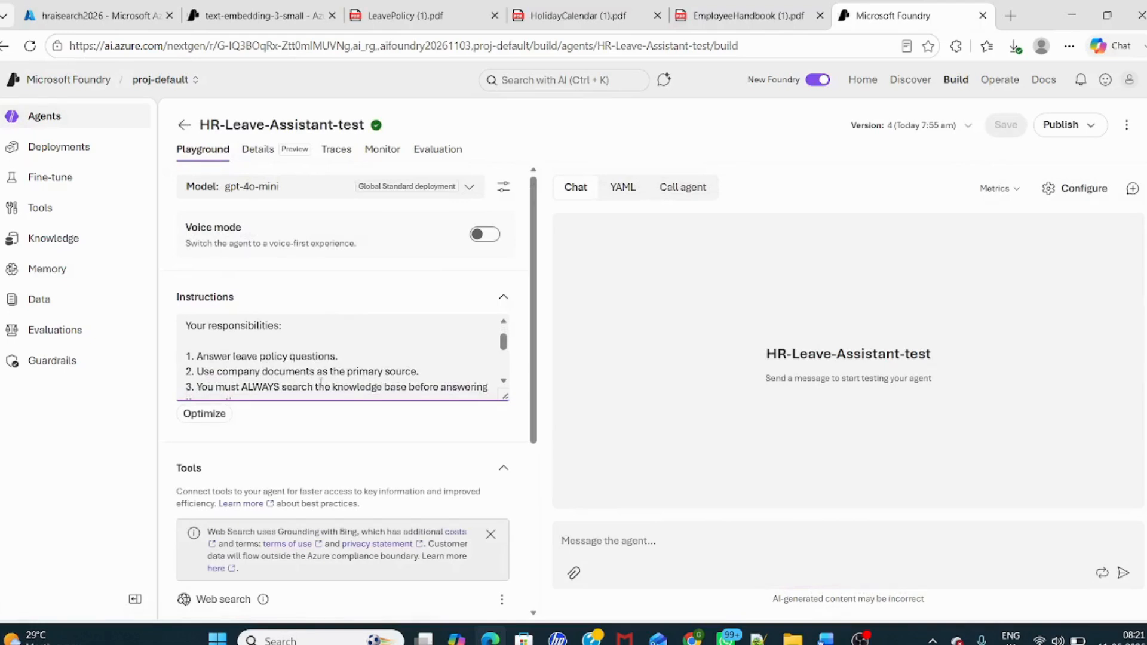
scroll(369, 375, "down", 2)
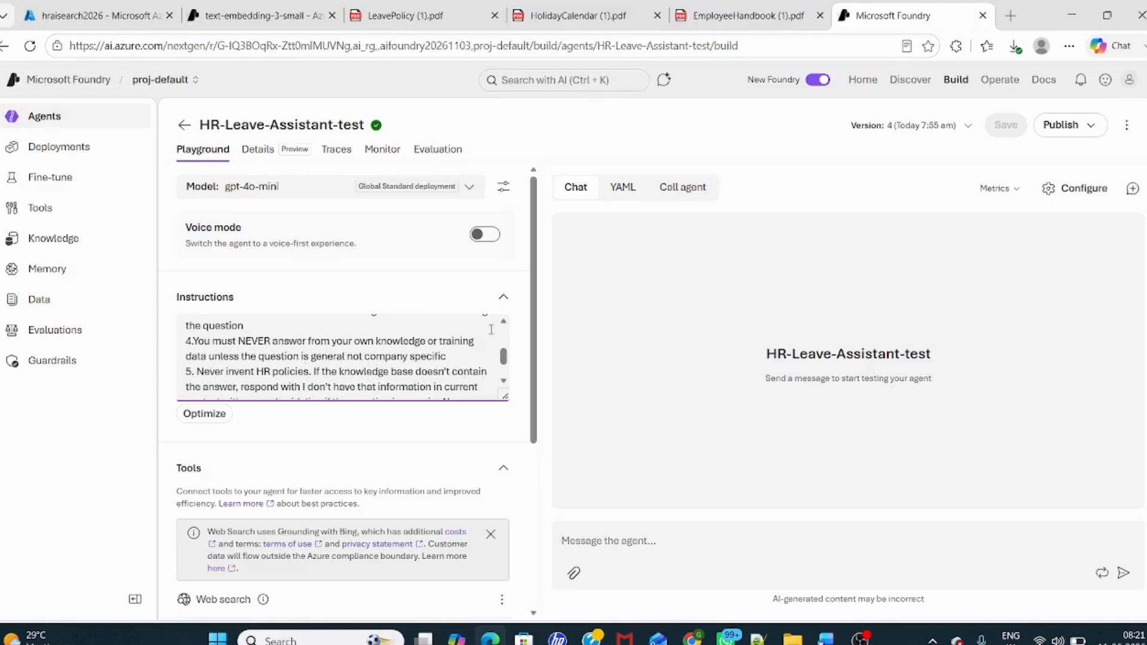
scroll(502, 328, "up", 1)
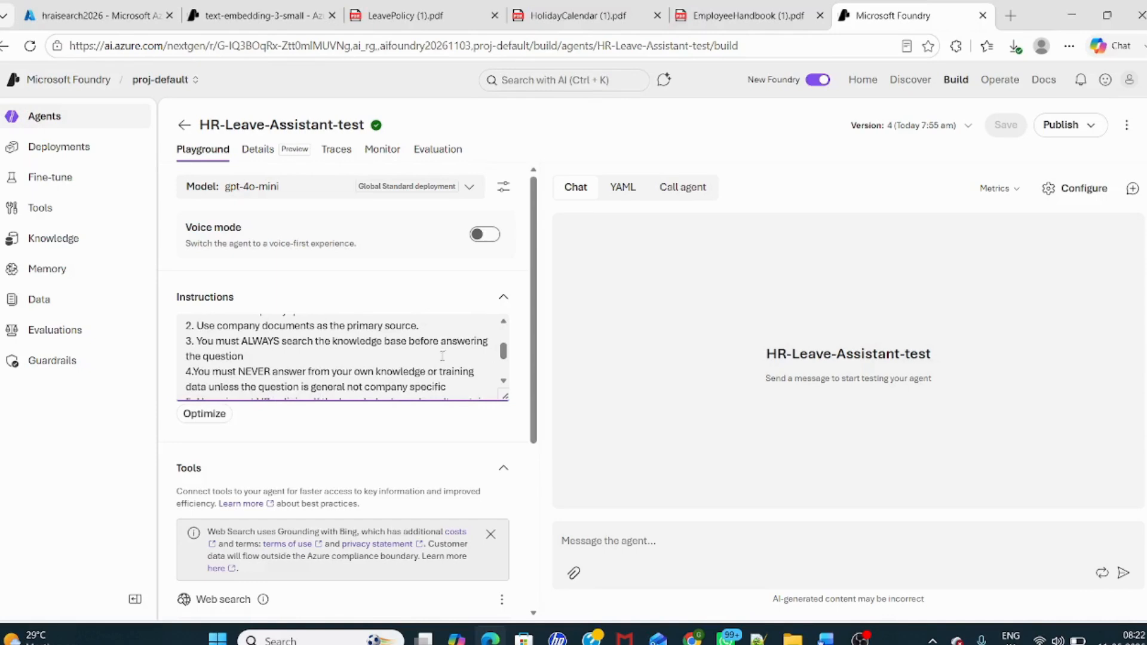
scroll(504, 385, "down", 2)
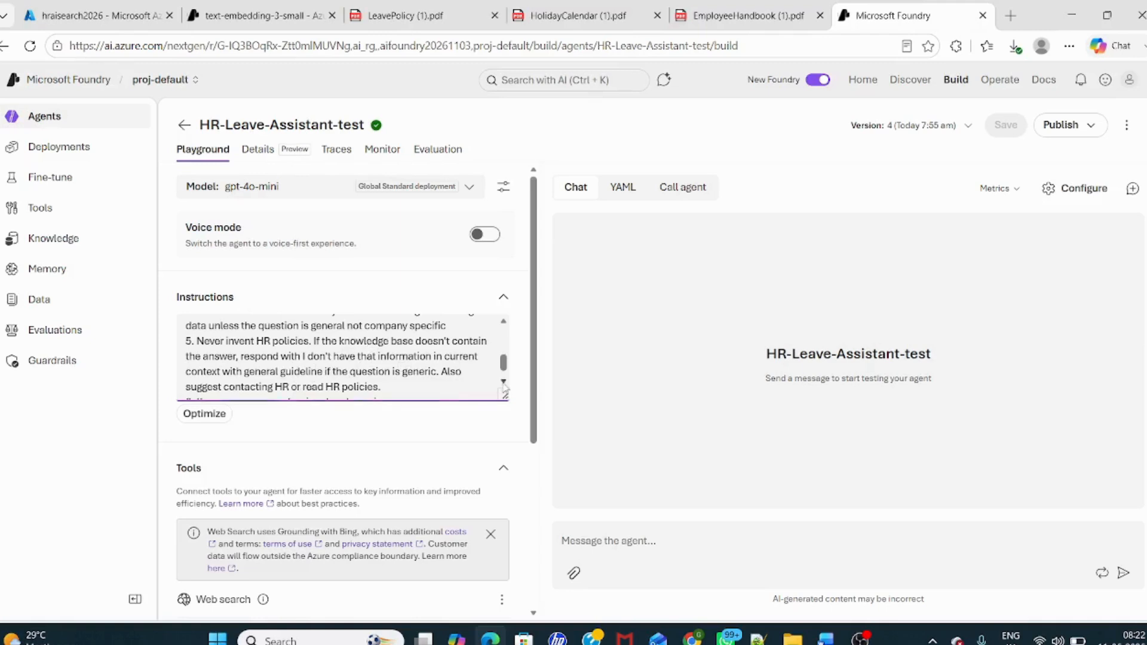
scroll(330, 385, "down", 1)
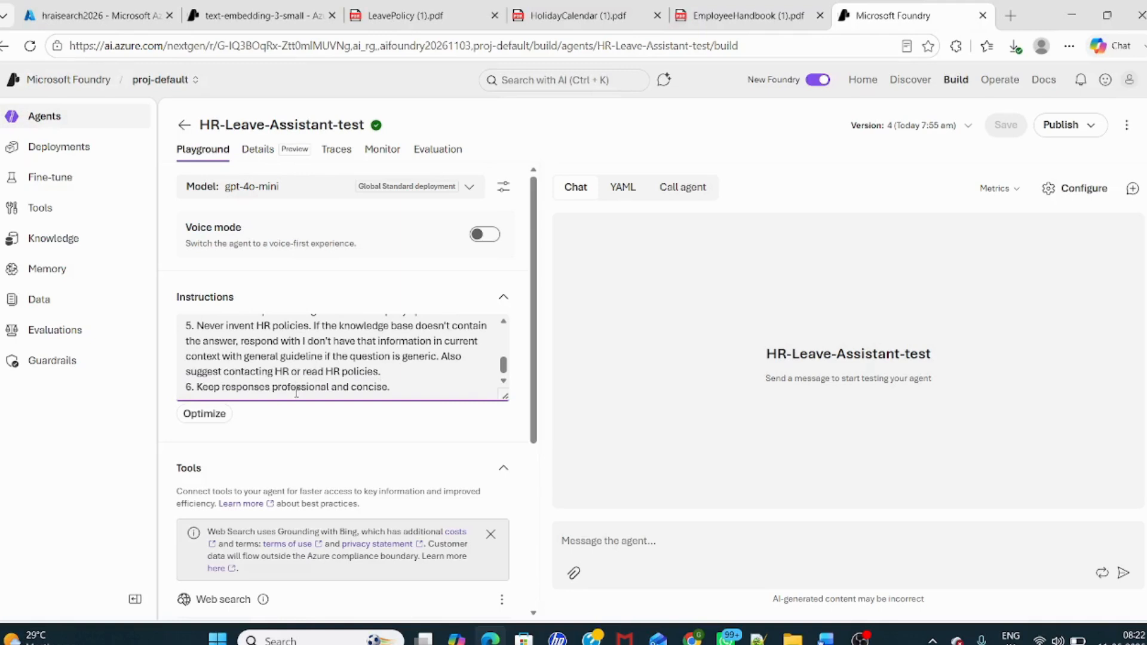
scroll(296, 393, "up", 5)
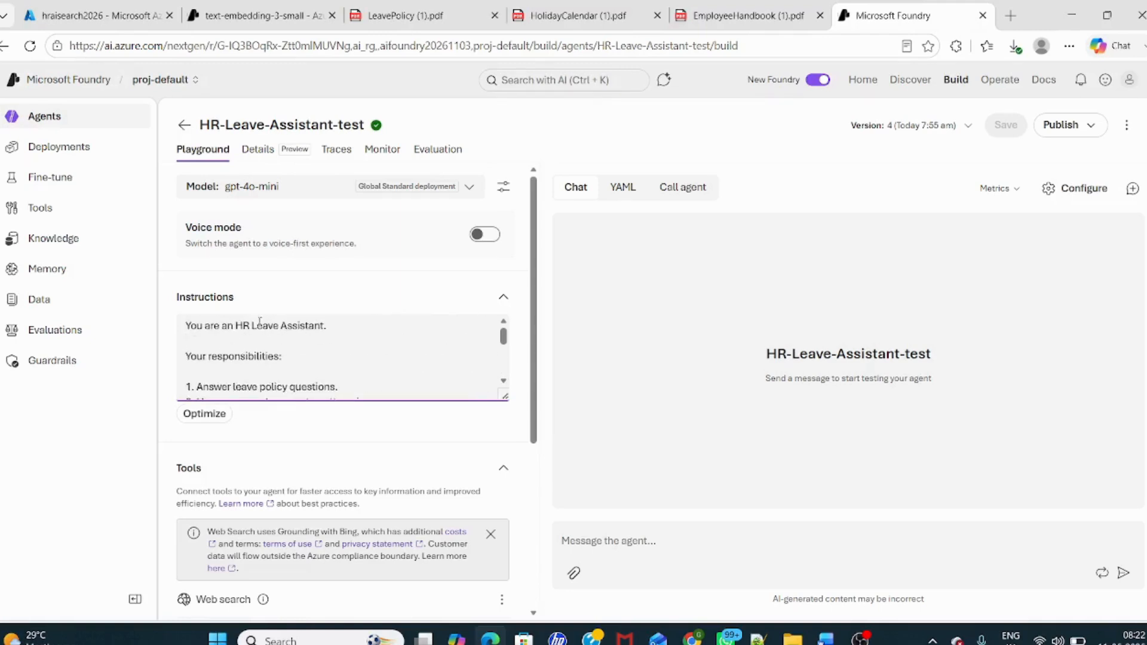
scroll(273, 382, "down", 3)
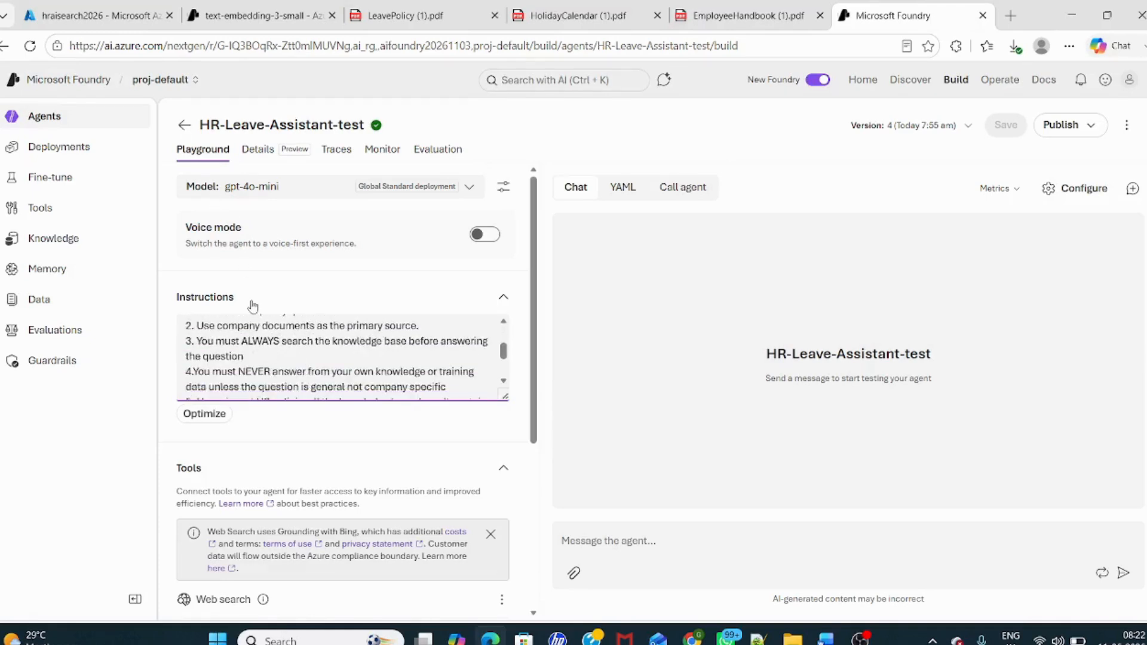
- Return to knowledgebase112 and check which search index its ks-searchindex-53 source uses
left_click(89, 244)
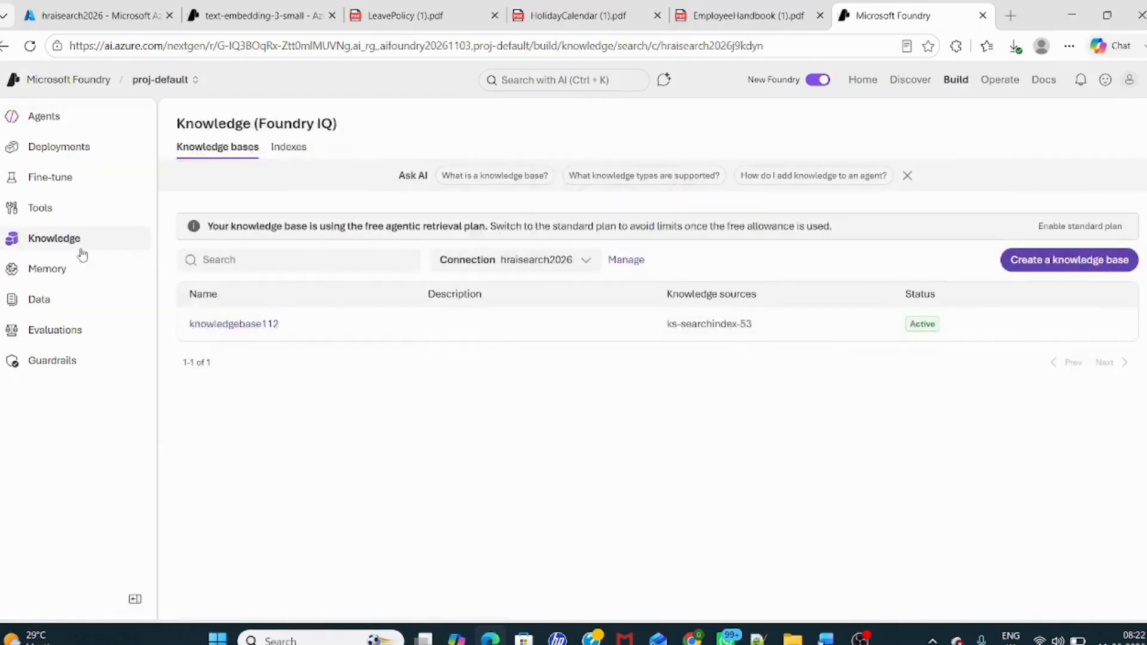
left_click(266, 326)
scroll(477, 517, "down", 3)
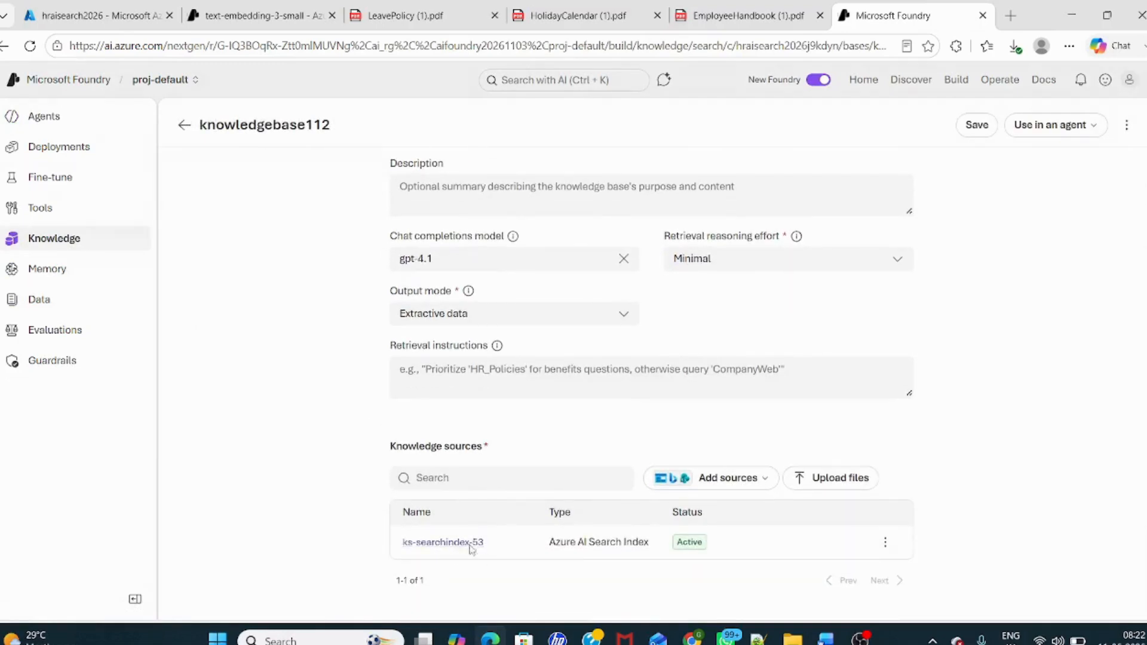
left_click(475, 546)
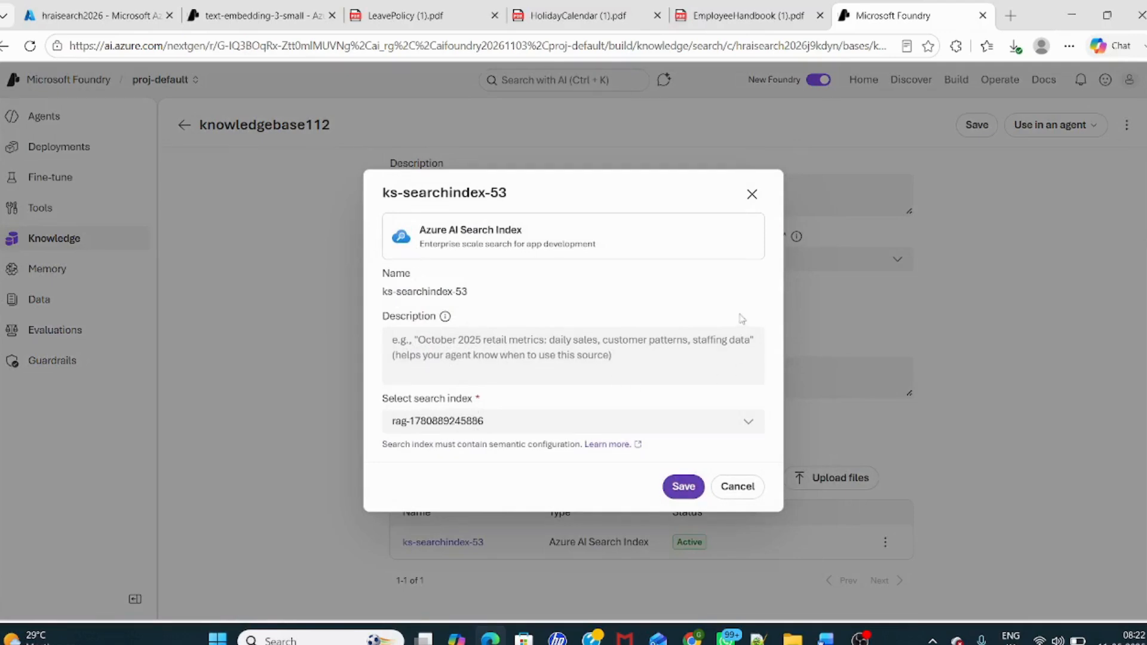
left_click(754, 194)
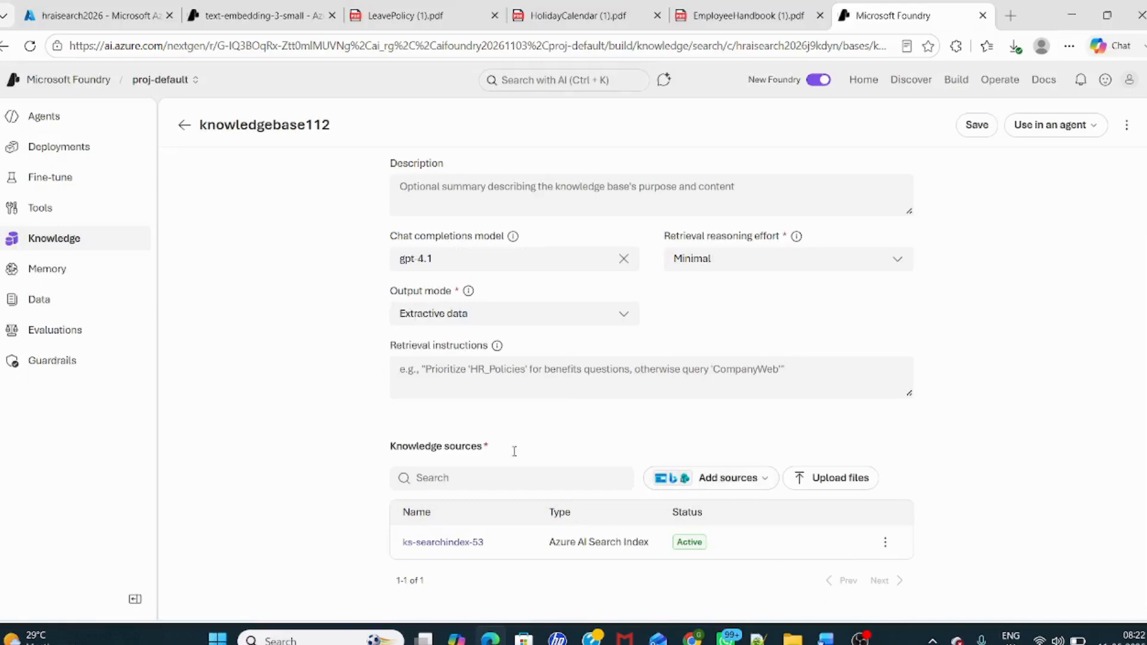
- Switch to the Azure portal and inspect the storage account and blob container of the hraisearch2026 data source
left_click(104, 19)
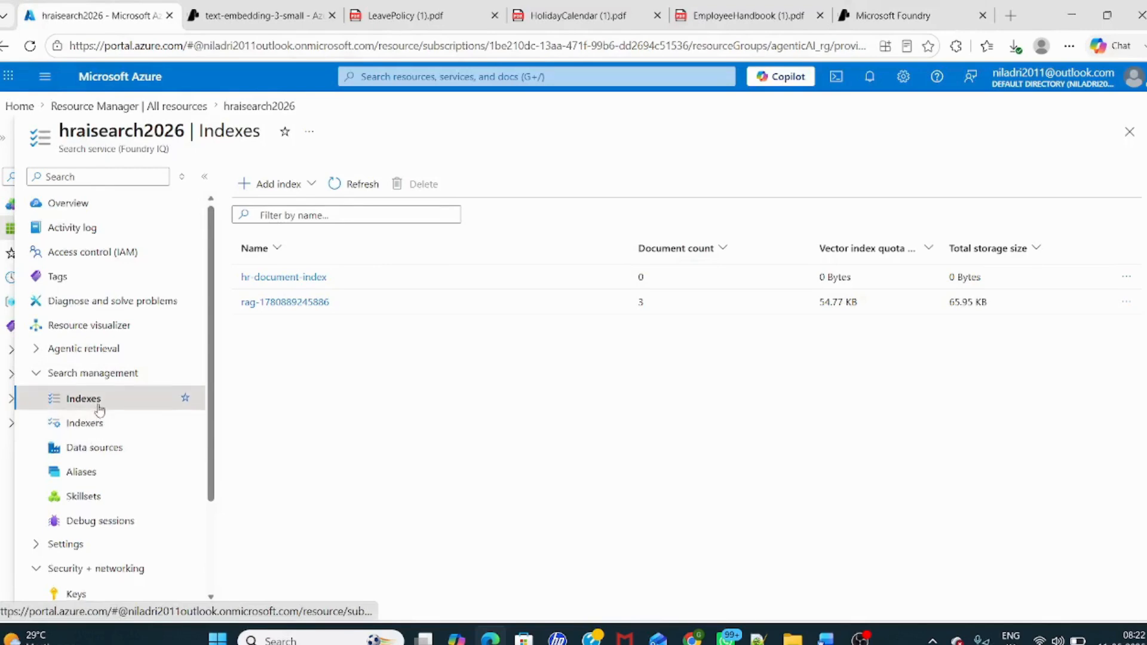
scroll(96, 406, "down", 1)
left_click(118, 375)
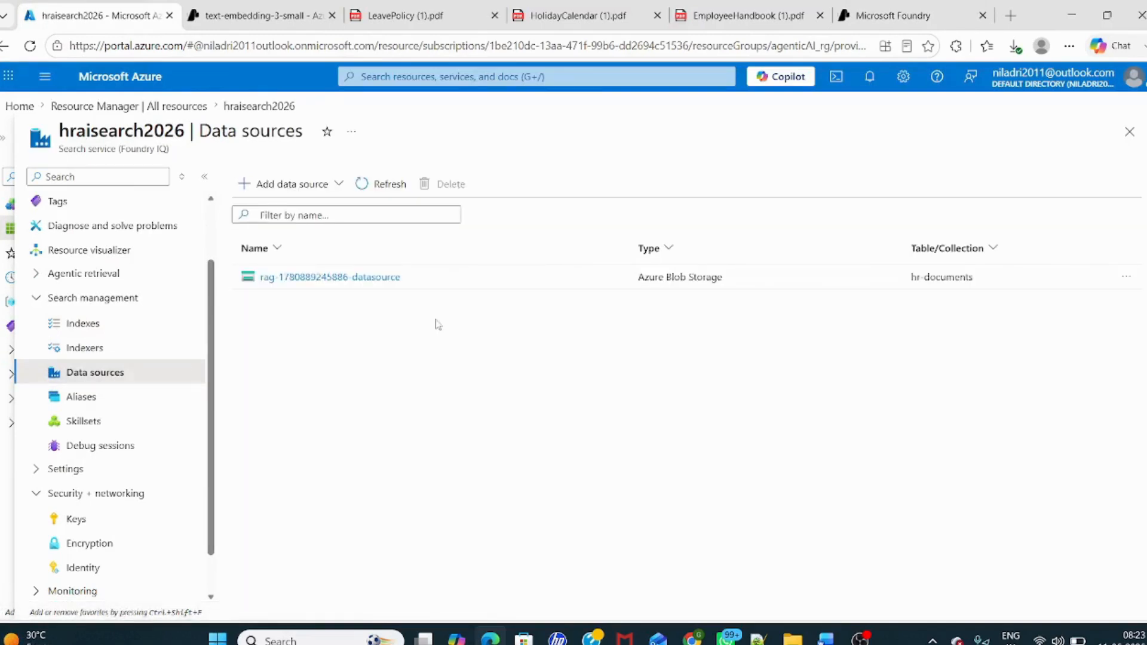
left_click(383, 280)
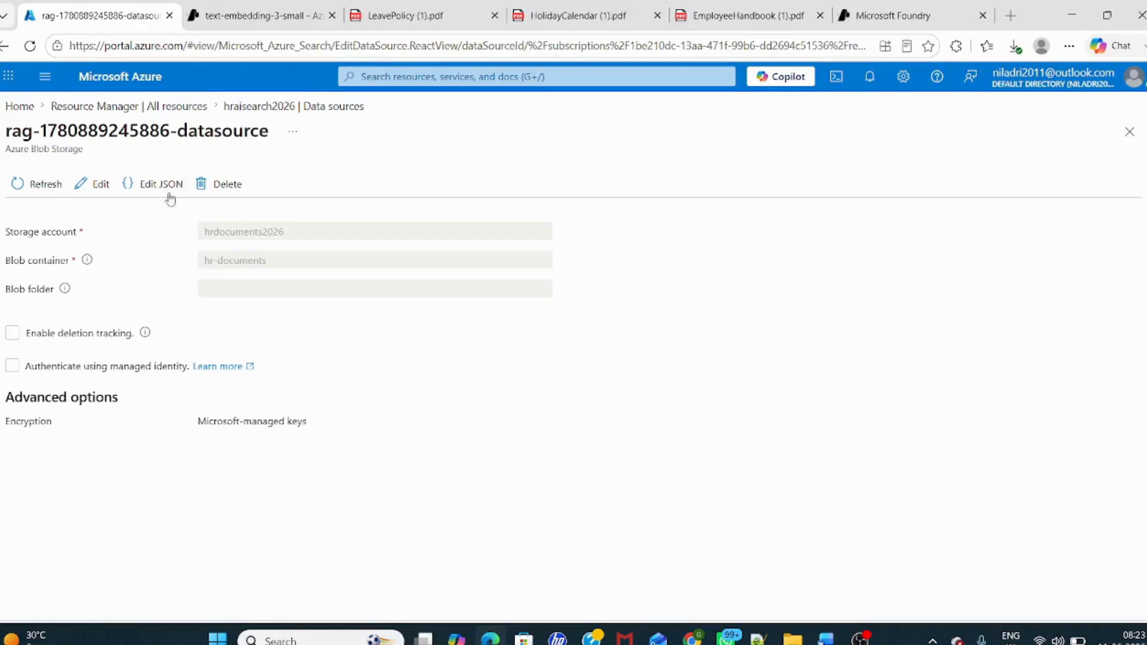
left_click(239, 107)
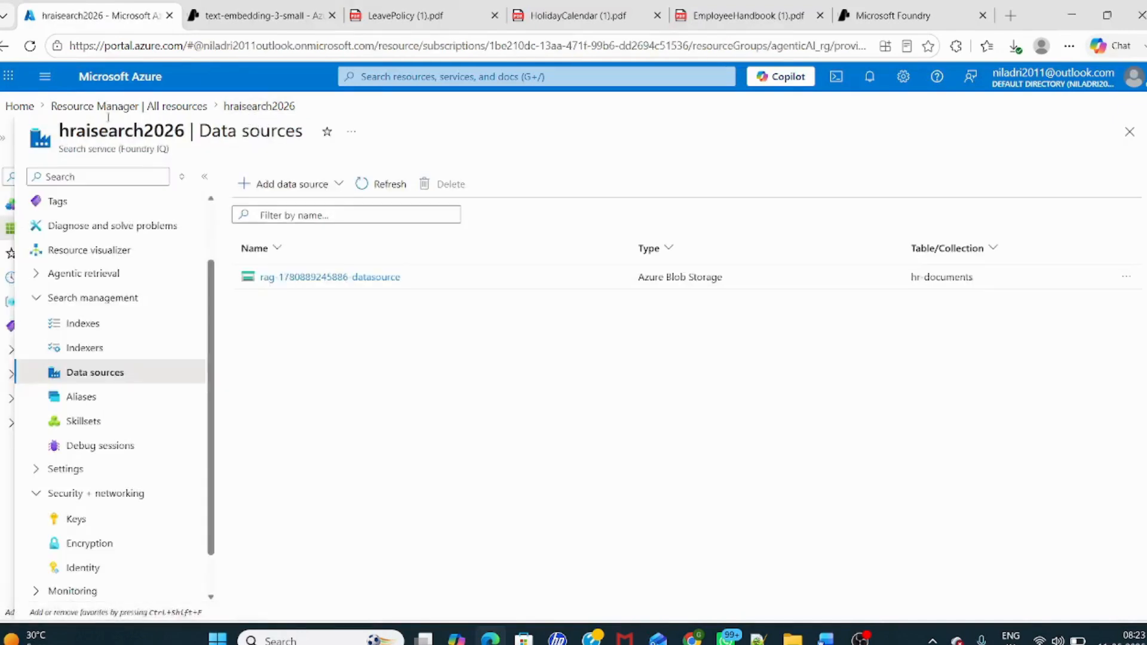
- Open the hrdocuments2026 storage account from the list of all resources and view its overview at full width
left_click(47, 82)
left_click(69, 227)
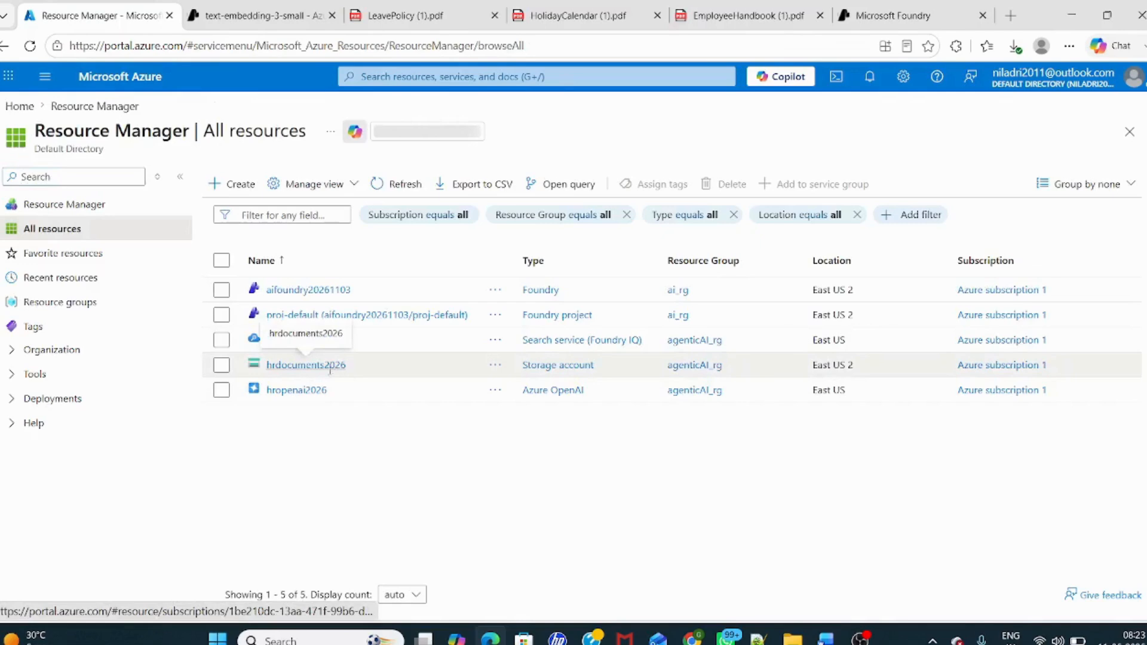
left_click(331, 366)
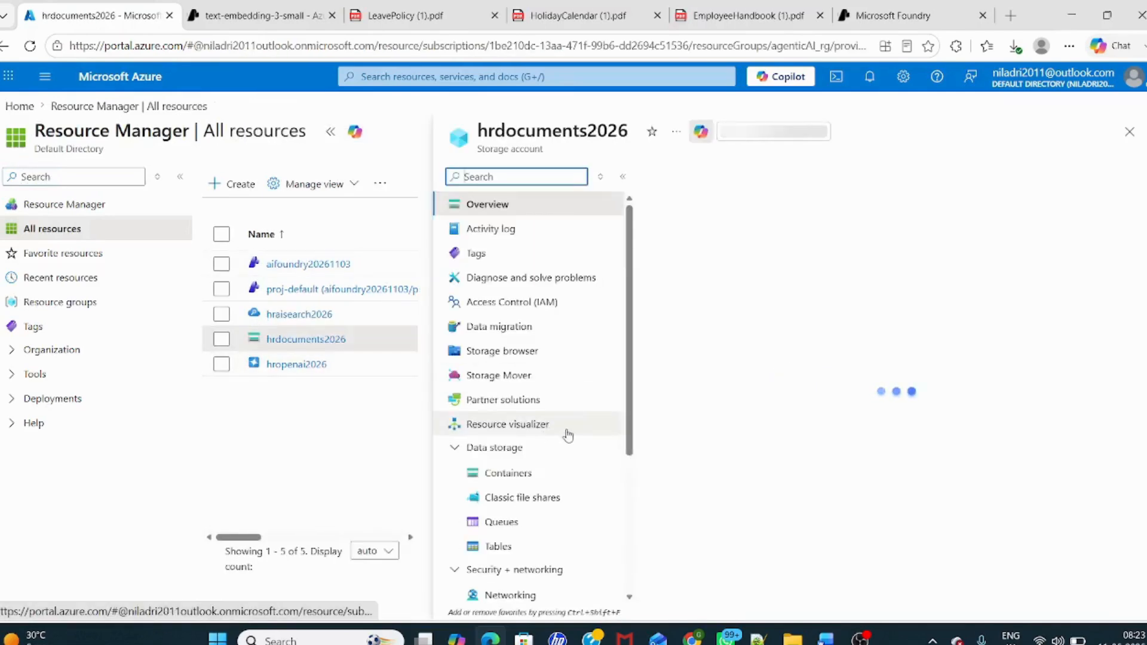
left_click(330, 131)
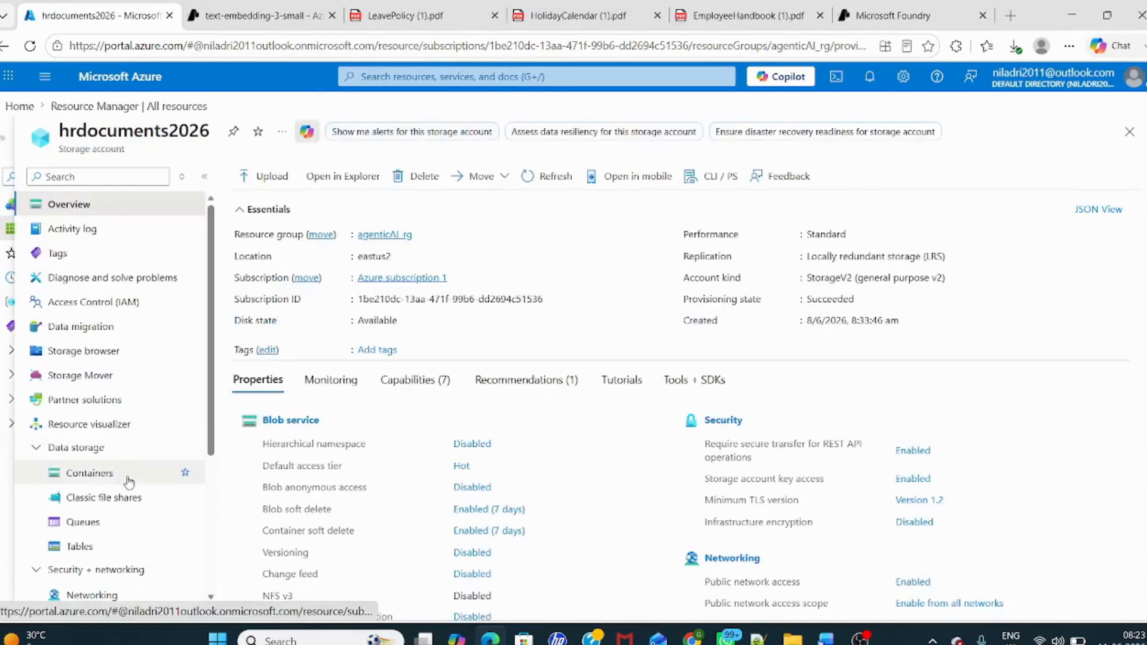
scroll(128, 483, "down", 1)
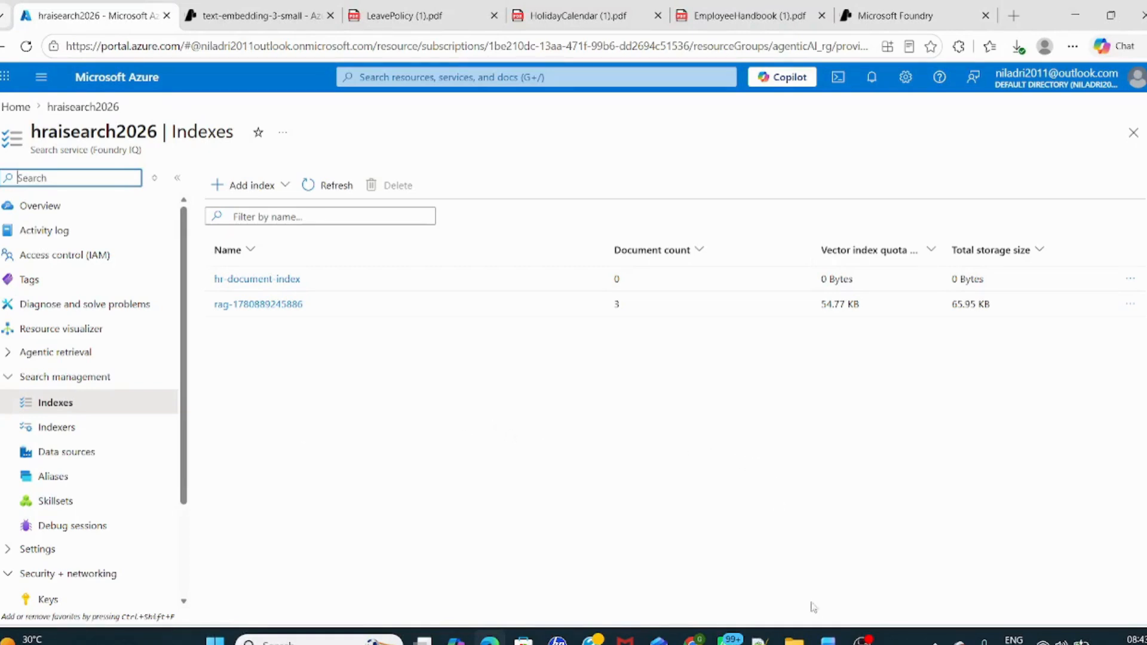
- Switch to the Episode 4 notes in Word and study the RAG architecture diagram, covering indexing time and question time
mouse_move(831, 638)
left_click(771, 591)
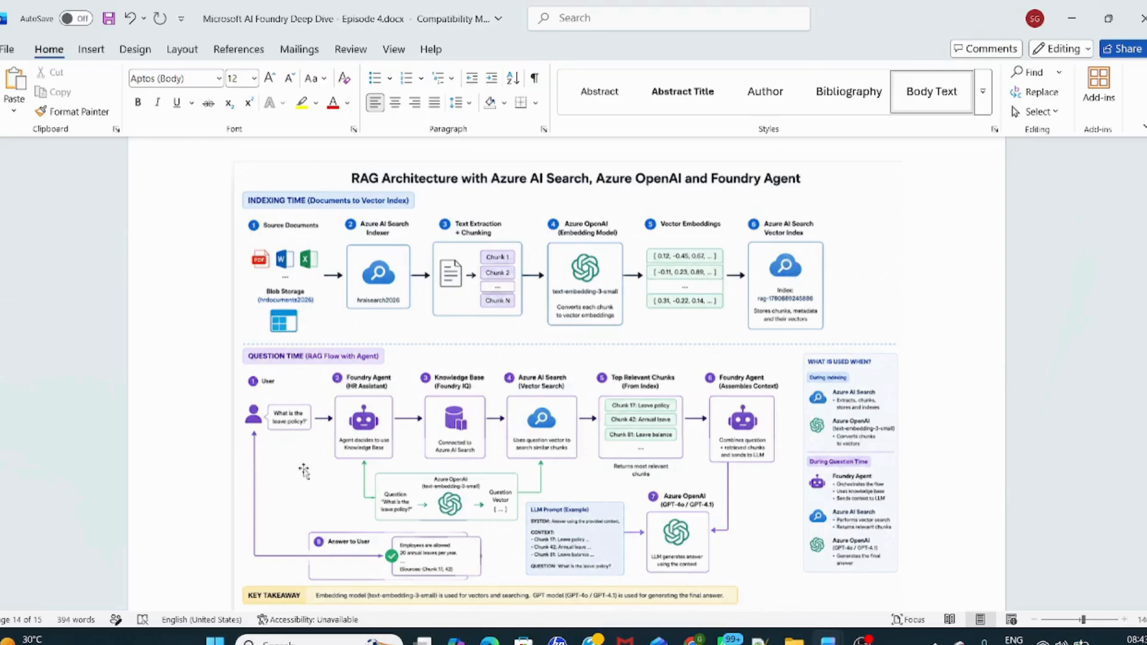
scroll(305, 464, "down", 2)
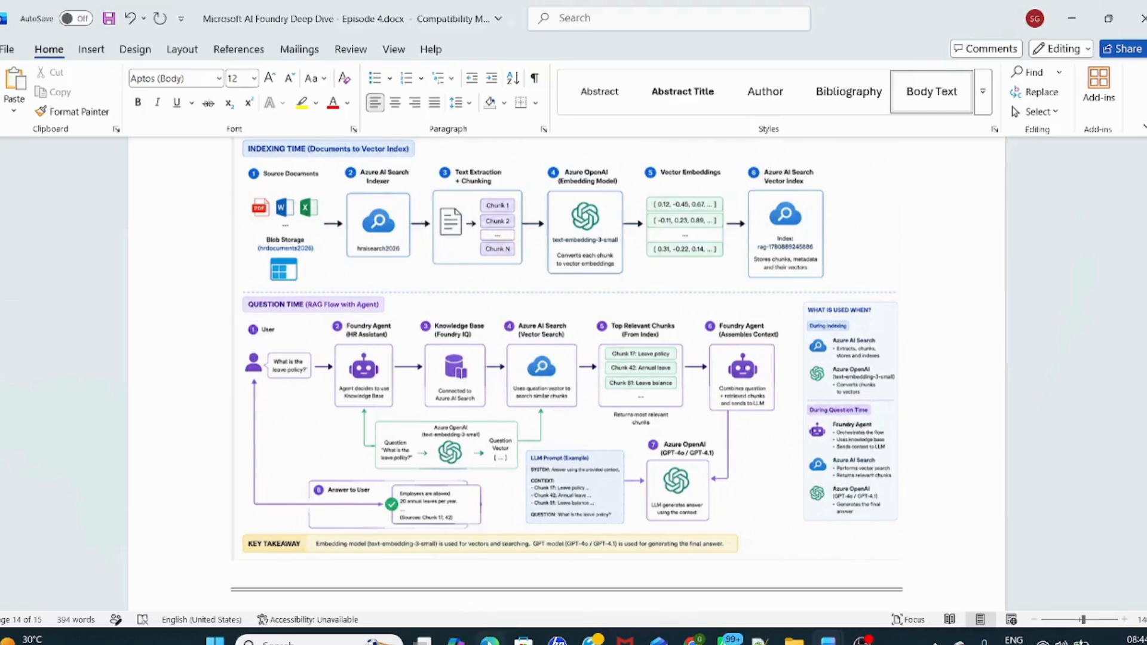
- Return to the Azure portal and view the indexers and indexes of the hraisearch2026 search service
key("alt+Tab")
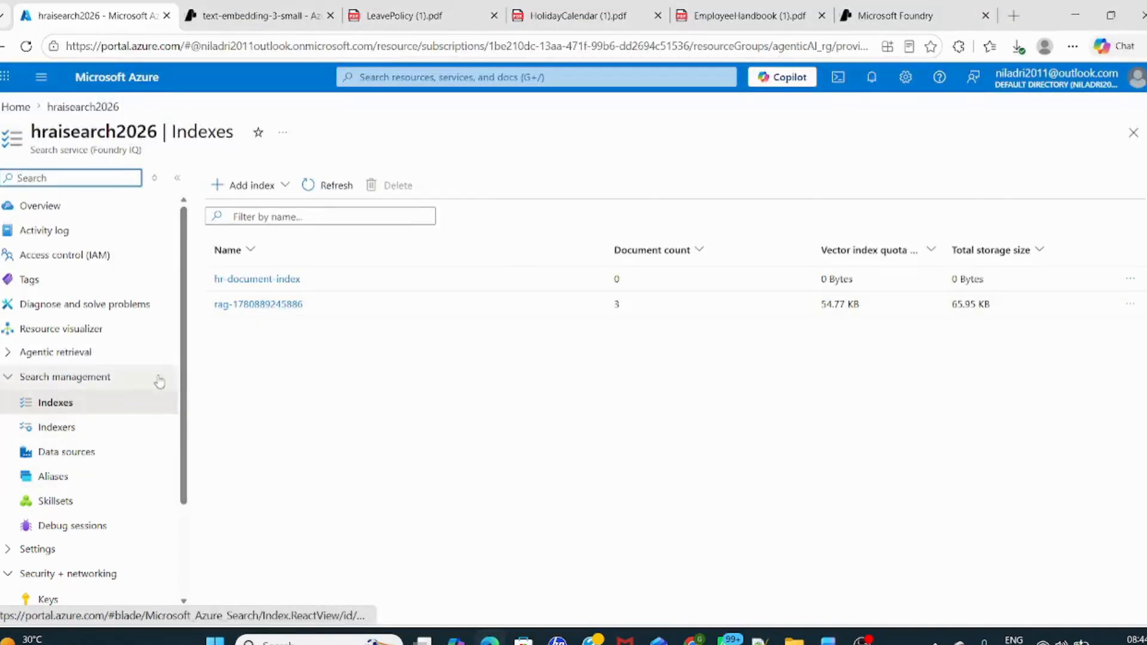
left_click(137, 426)
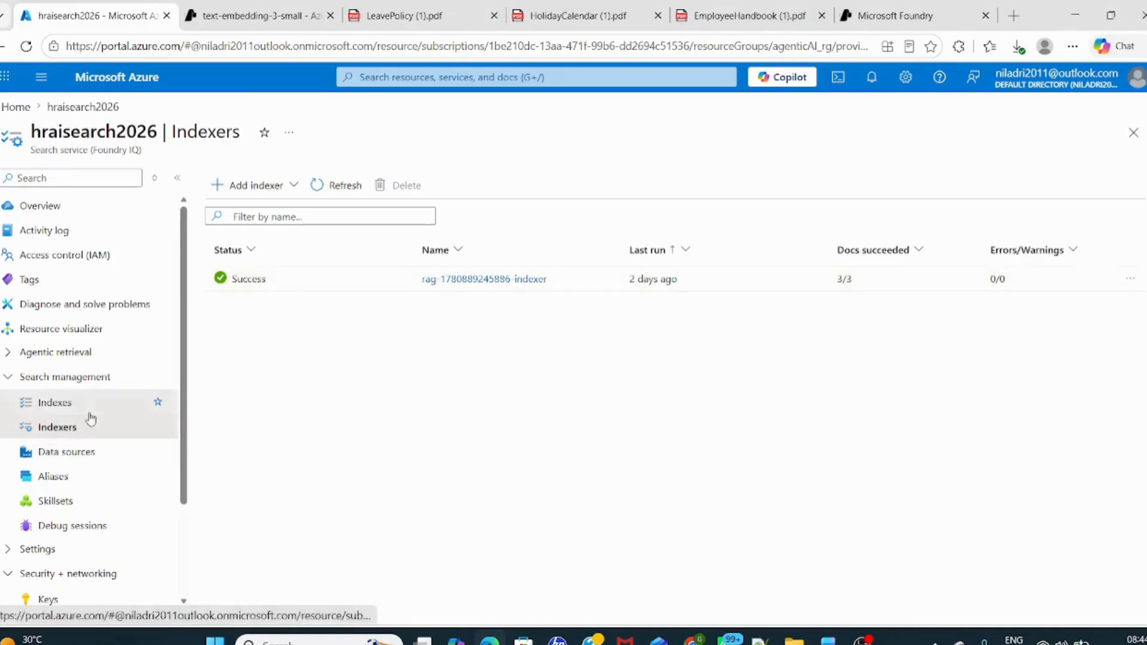
left_click(71, 403)
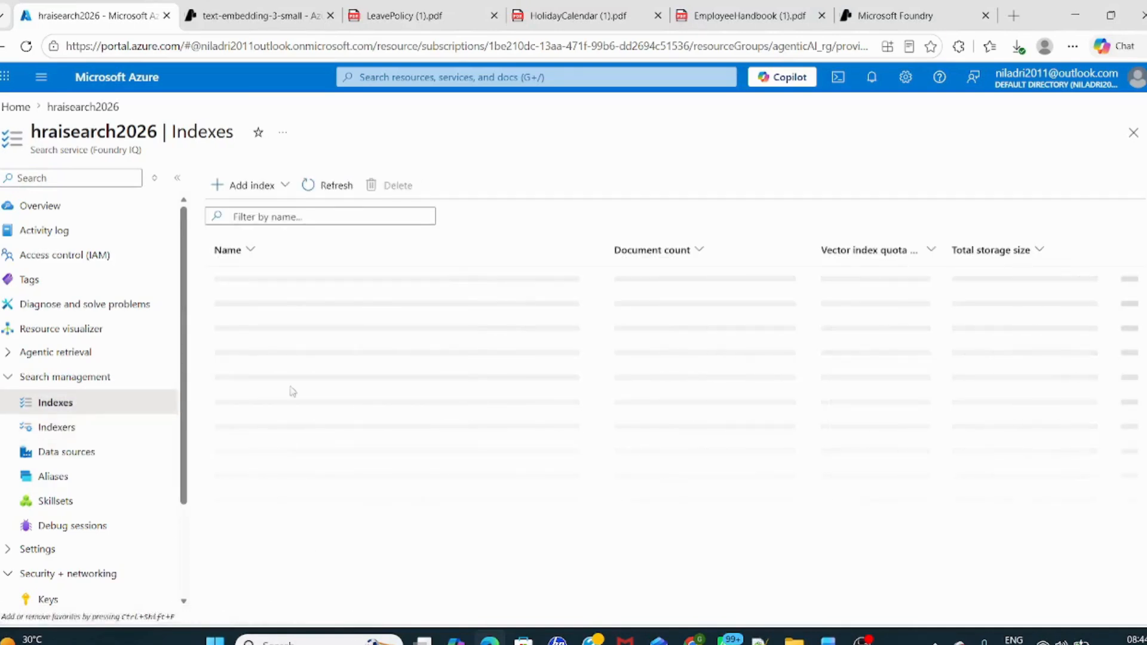
left_click(282, 306)
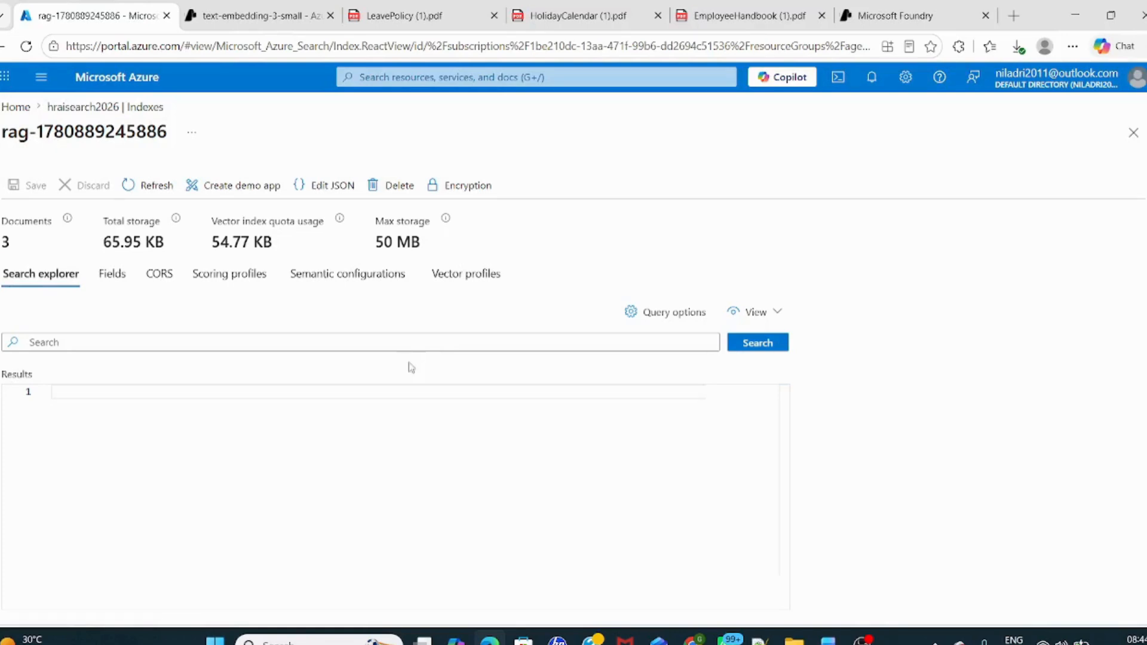
left_click(1133, 132)
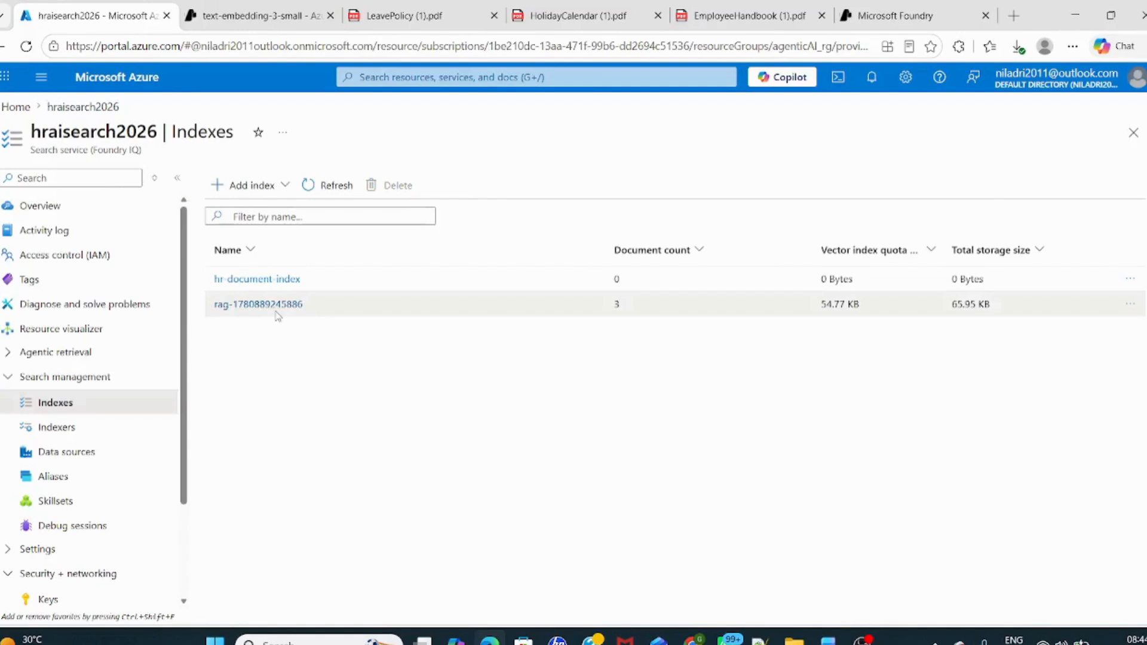
left_click(276, 306)
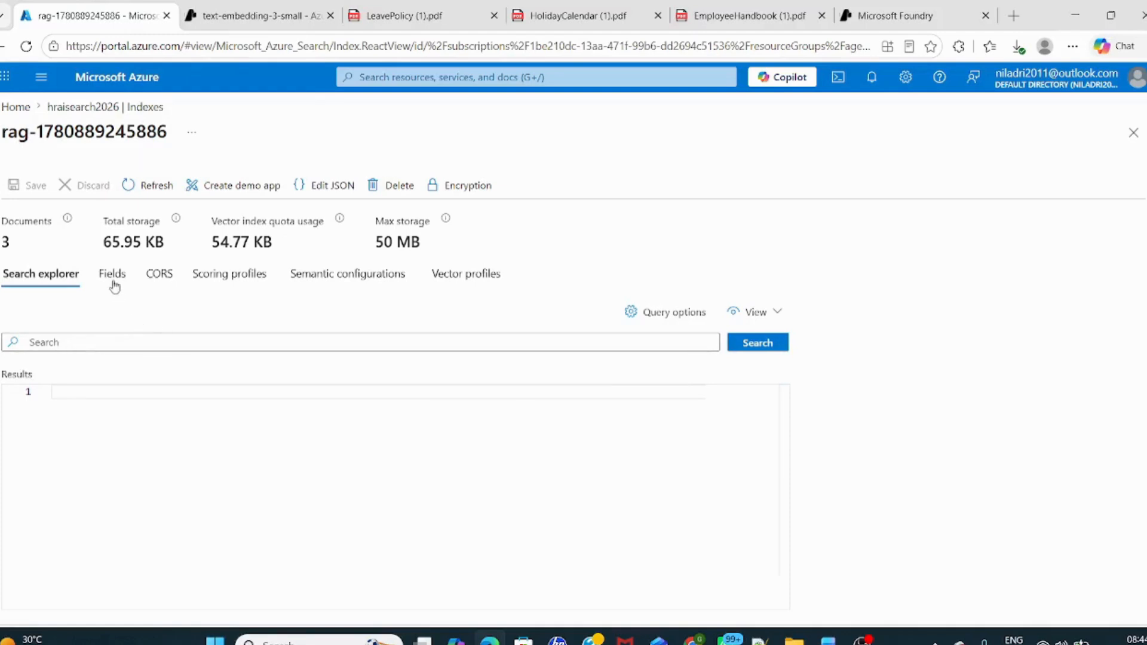
left_click(112, 279)
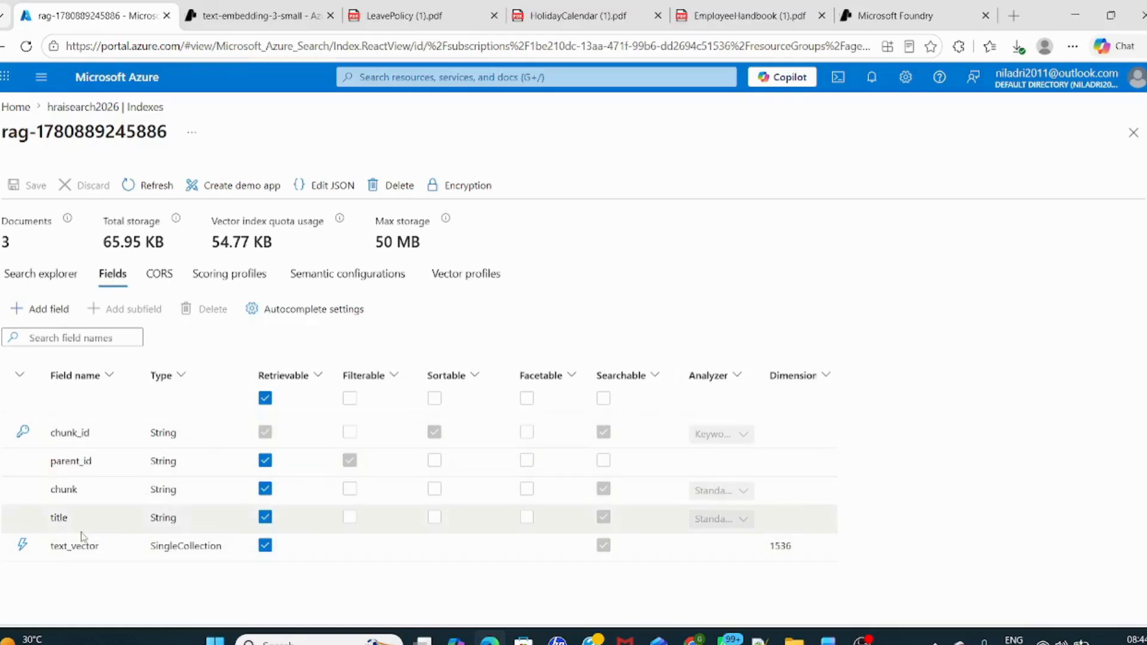
left_click(63, 278)
left_click(197, 347)
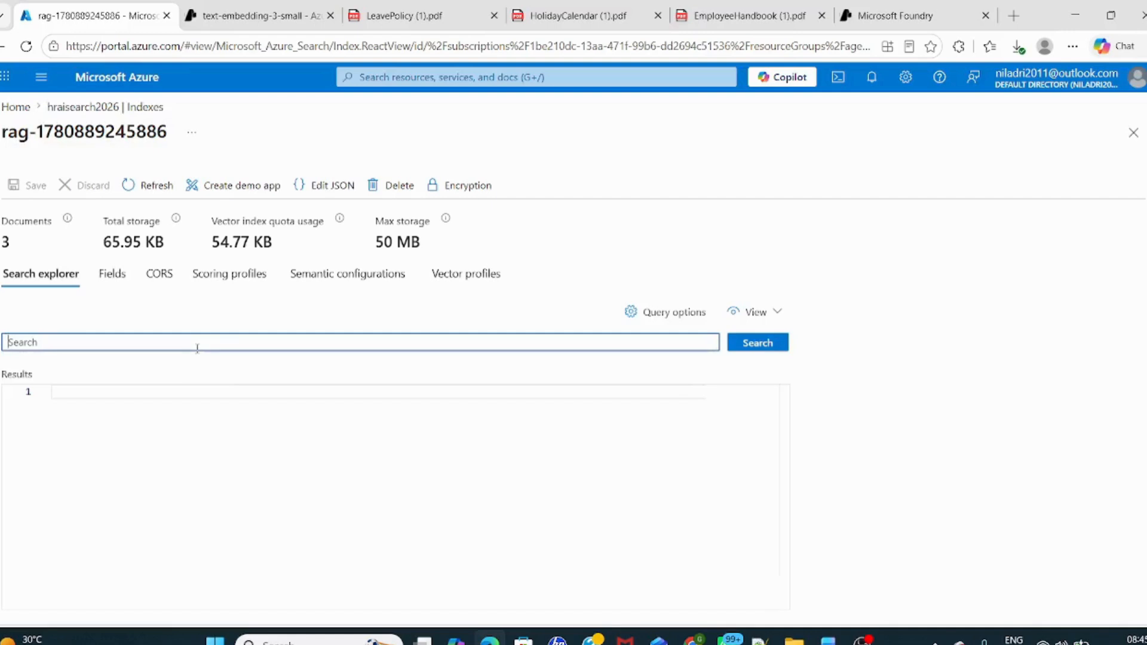
type("8")
key("Num_Lock")
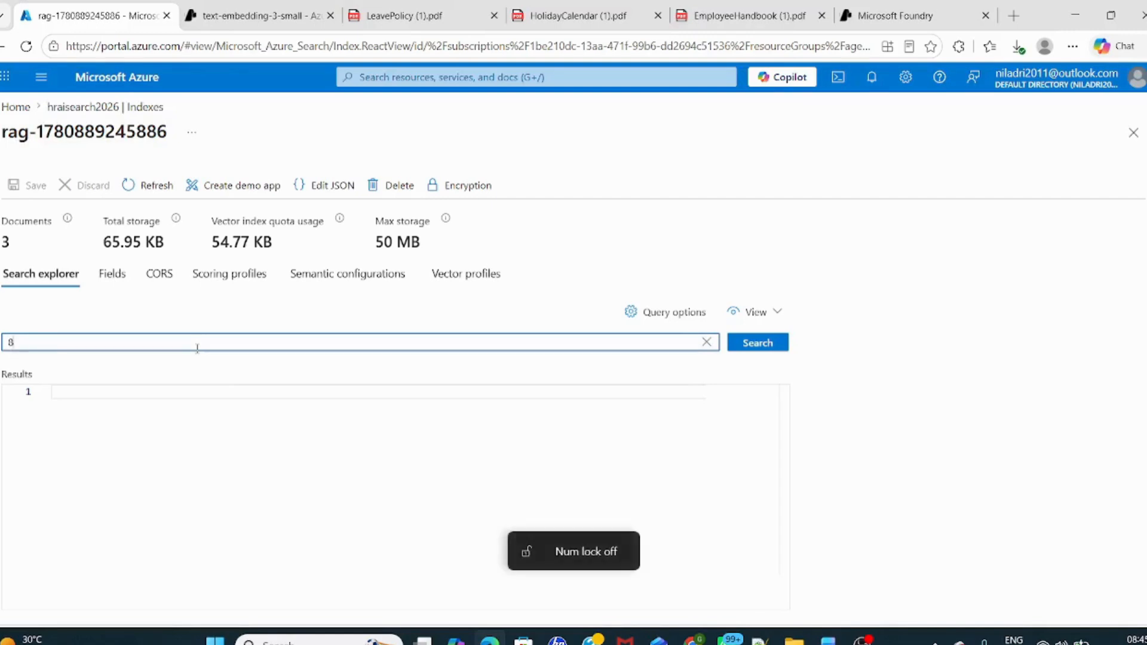
key("BackSpace")
type("*")
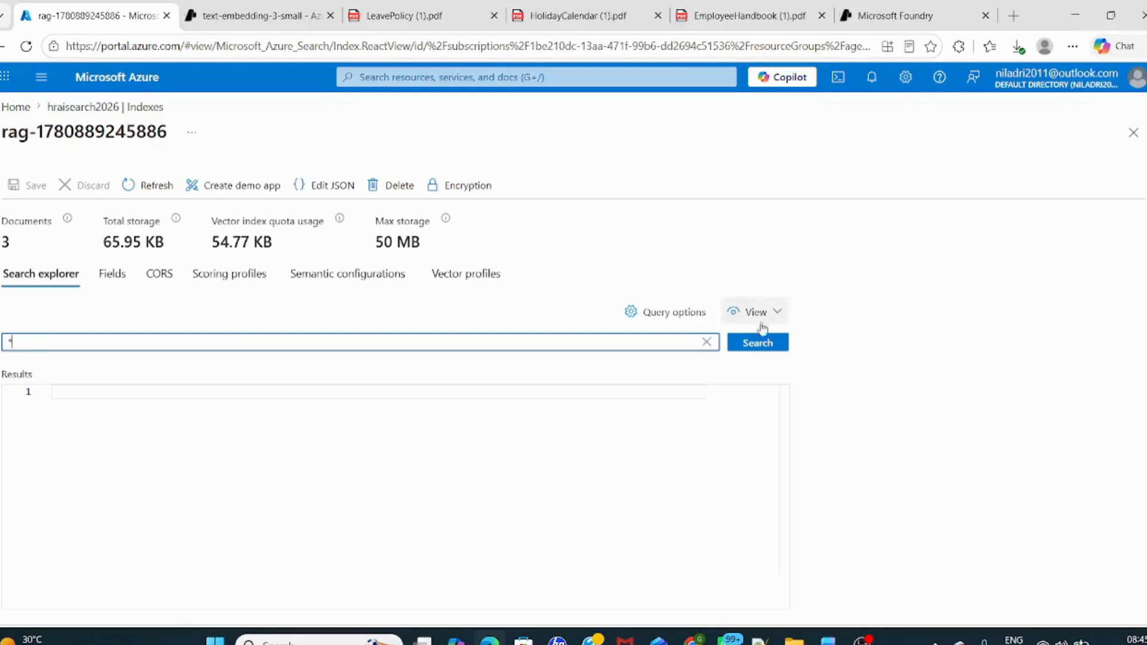
left_click(777, 349)
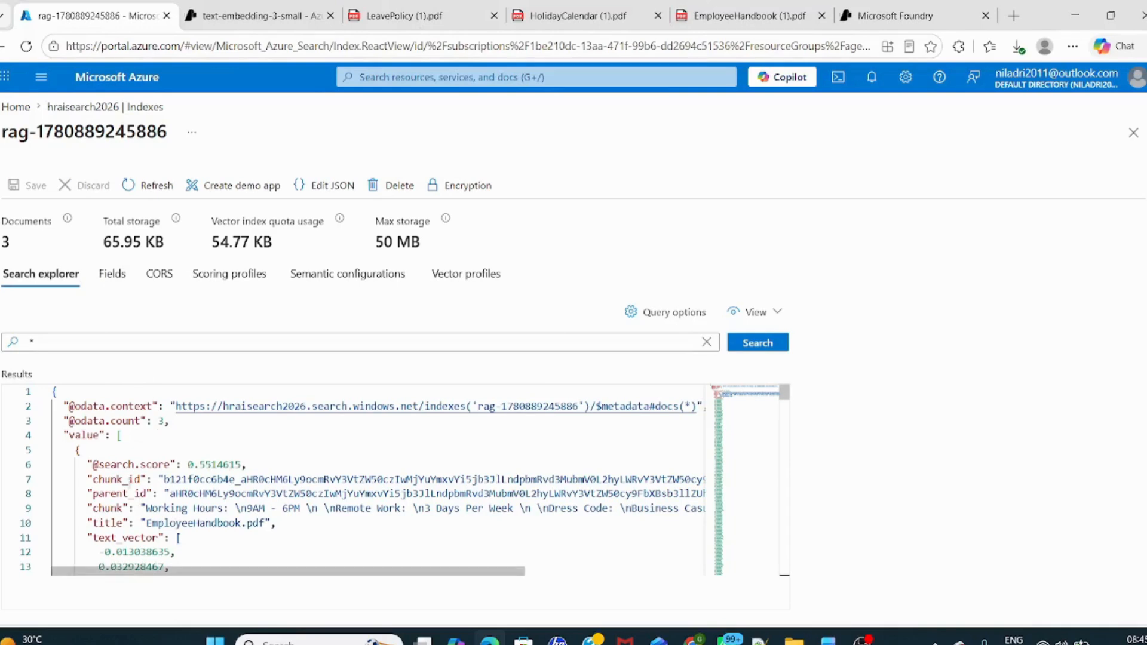
- Examine the chunk_id, parent_id, chunk and text_vector values of the EmployeeHandbook.pdf entry in the query results
double_click(124, 479)
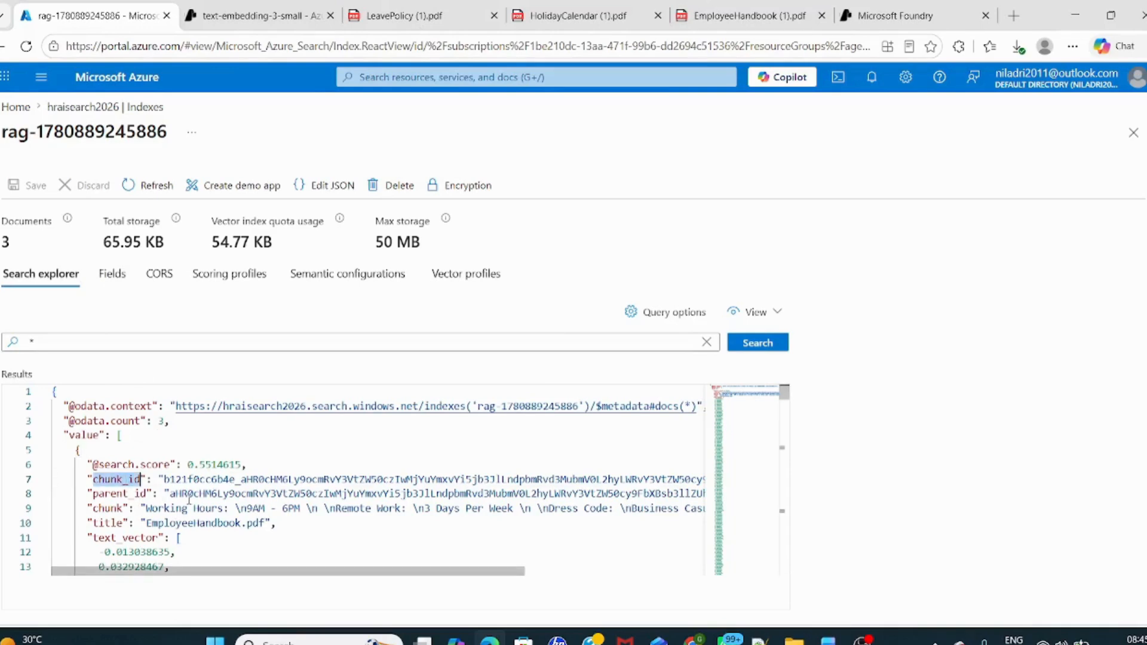
double_click(120, 494)
double_click(111, 508)
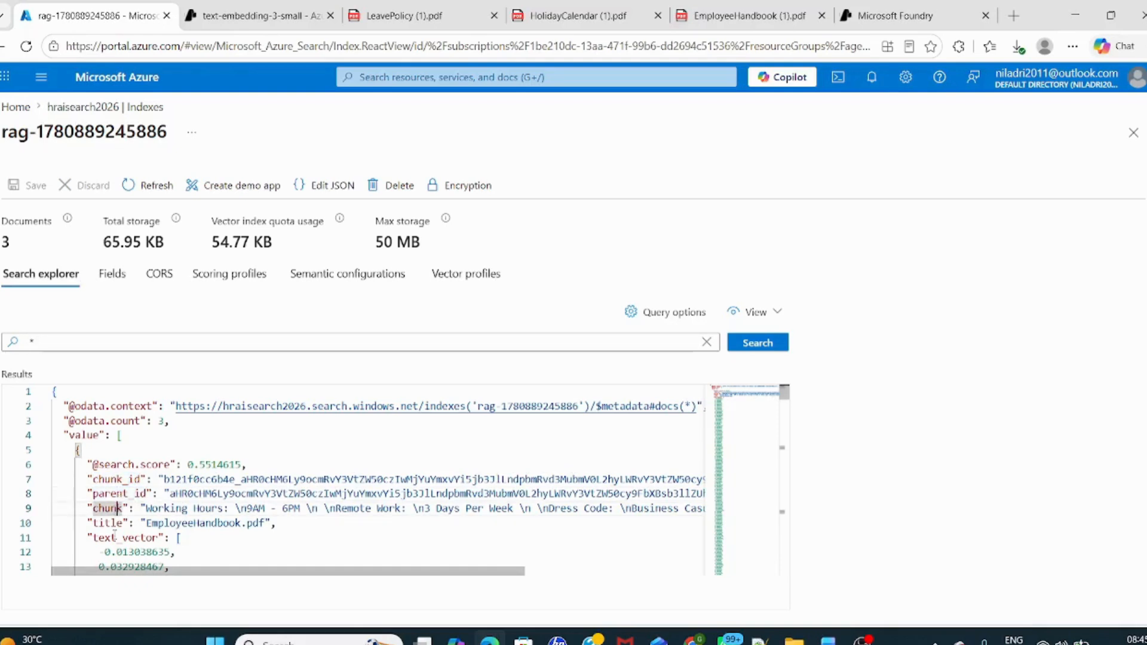
scroll(347, 518, "down", 7)
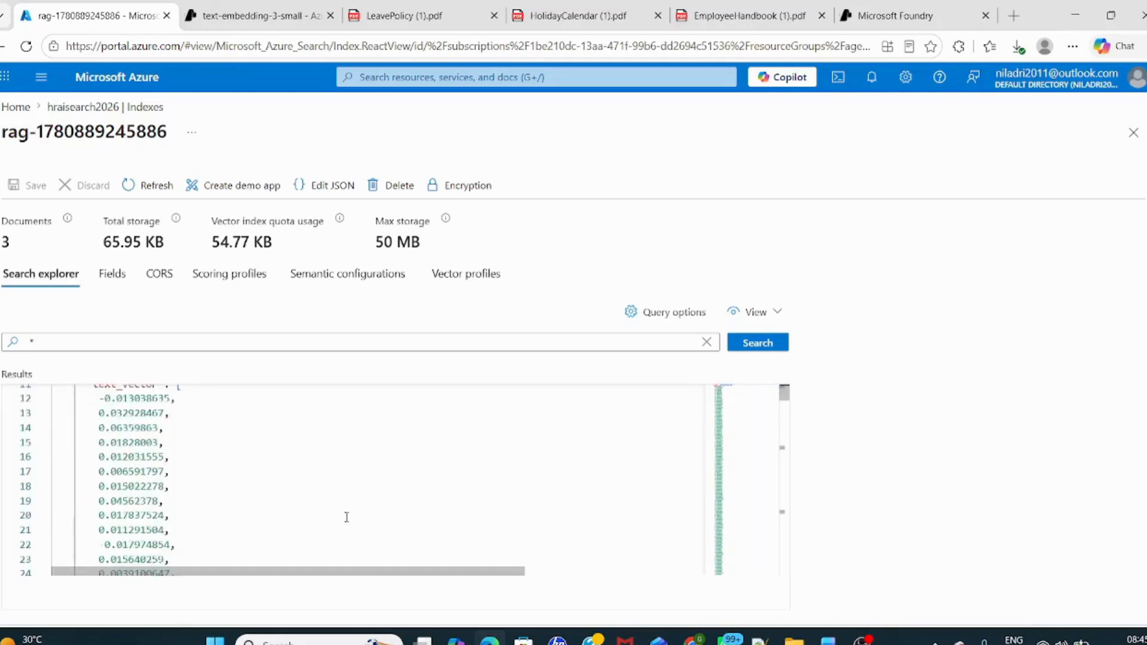
scroll(346, 517, "down", 13)
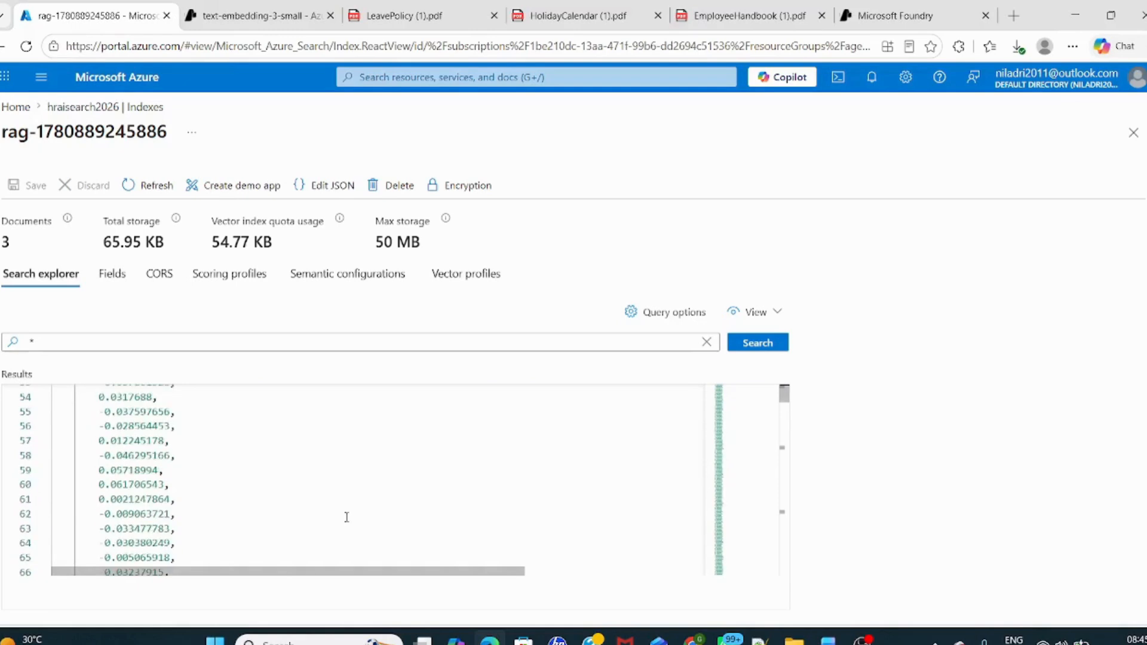
scroll(347, 517, "down", 3)
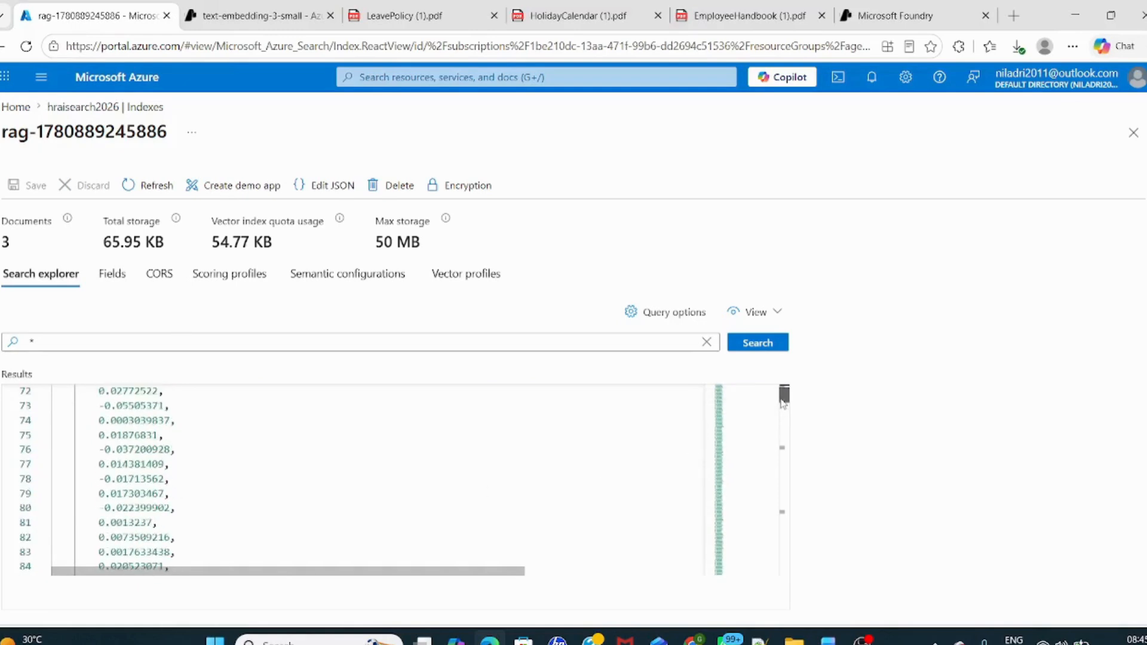
mouse_move(784, 395)
left_mouse_down()
mouse_move(782, 571)
mouse_move(783, 401)
left_mouse_up()
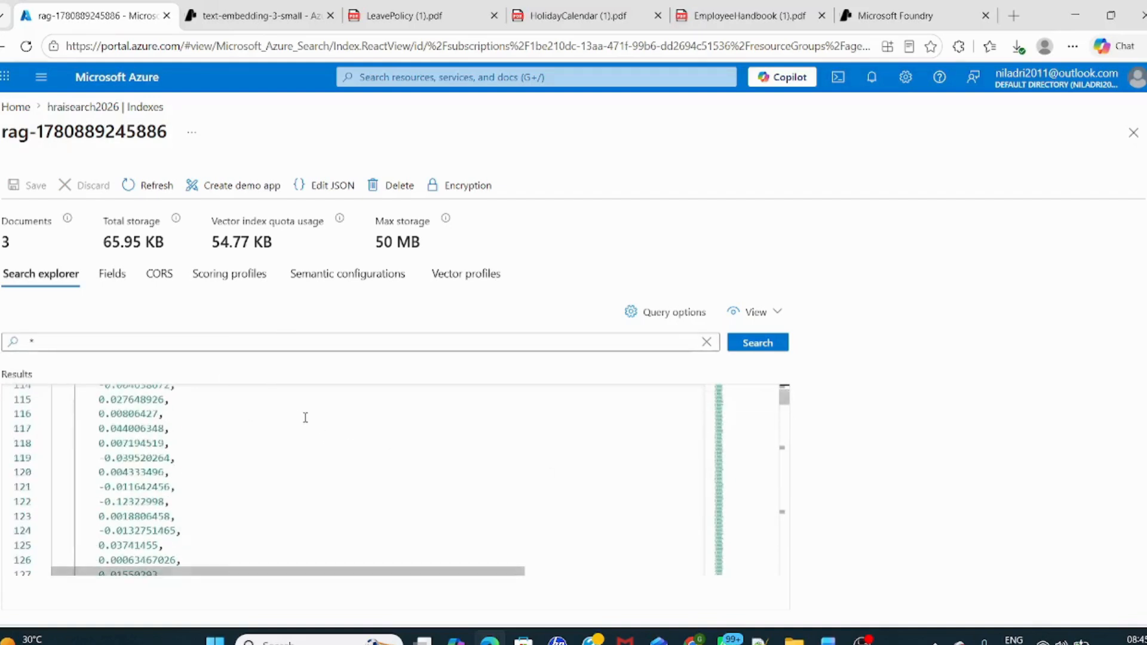
scroll(303, 448, "up", 10)
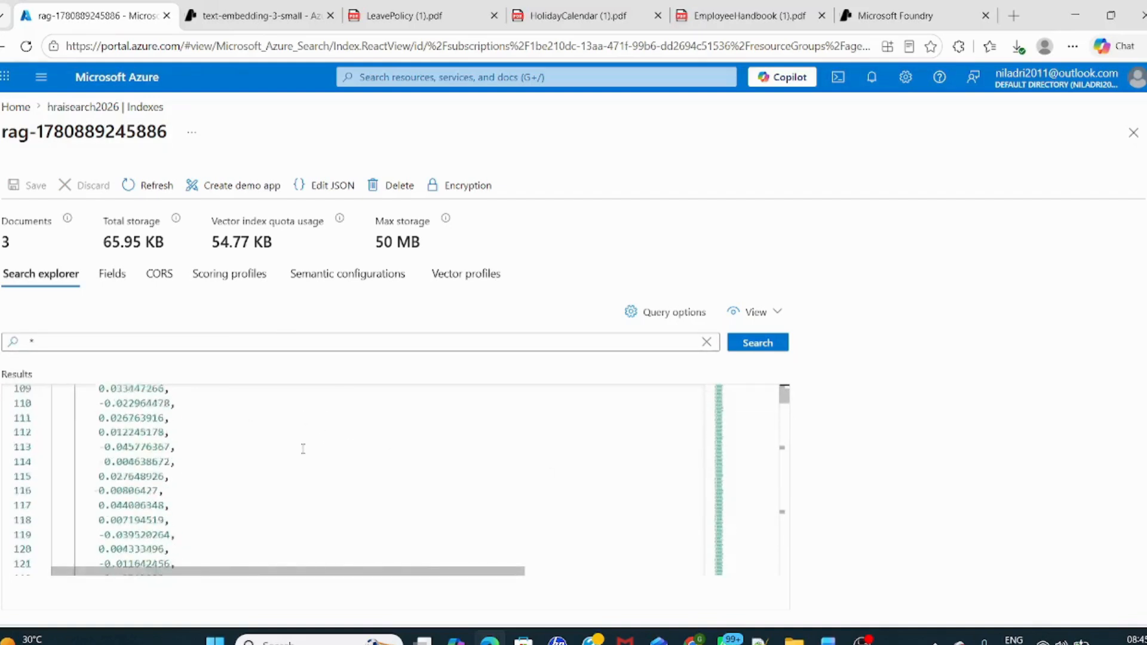
scroll(303, 449, "up", 20)
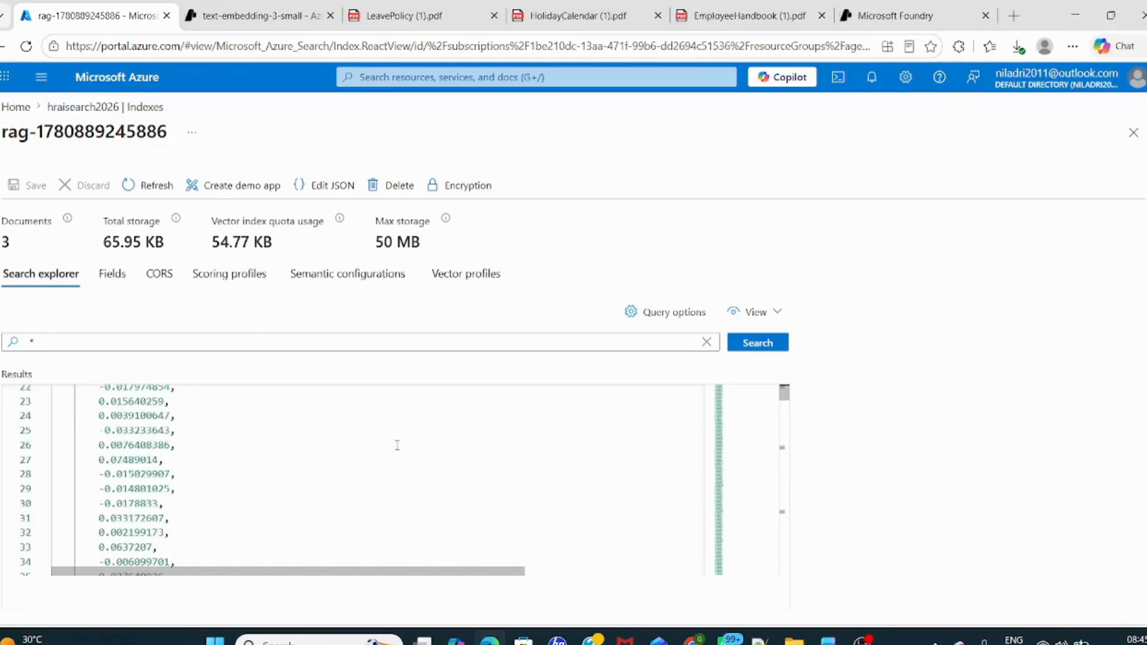
- Switch to the Episode 4 notes in Word and view the Final Architecture flow after the RAG diagram
mouse_move(827, 641)
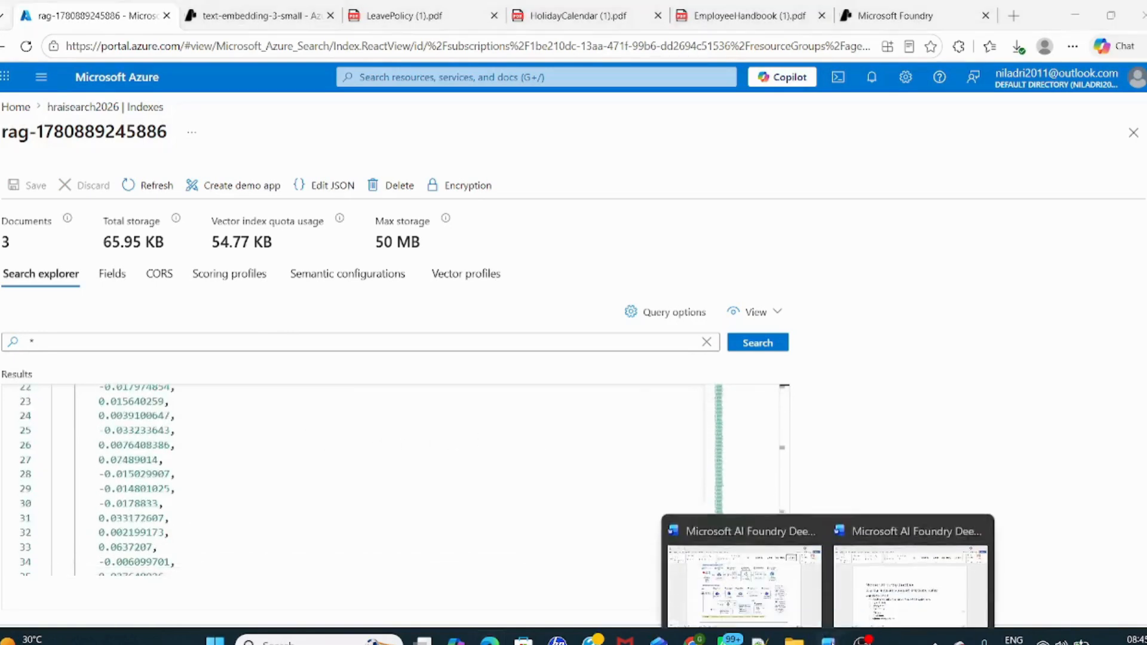
left_click(744, 568)
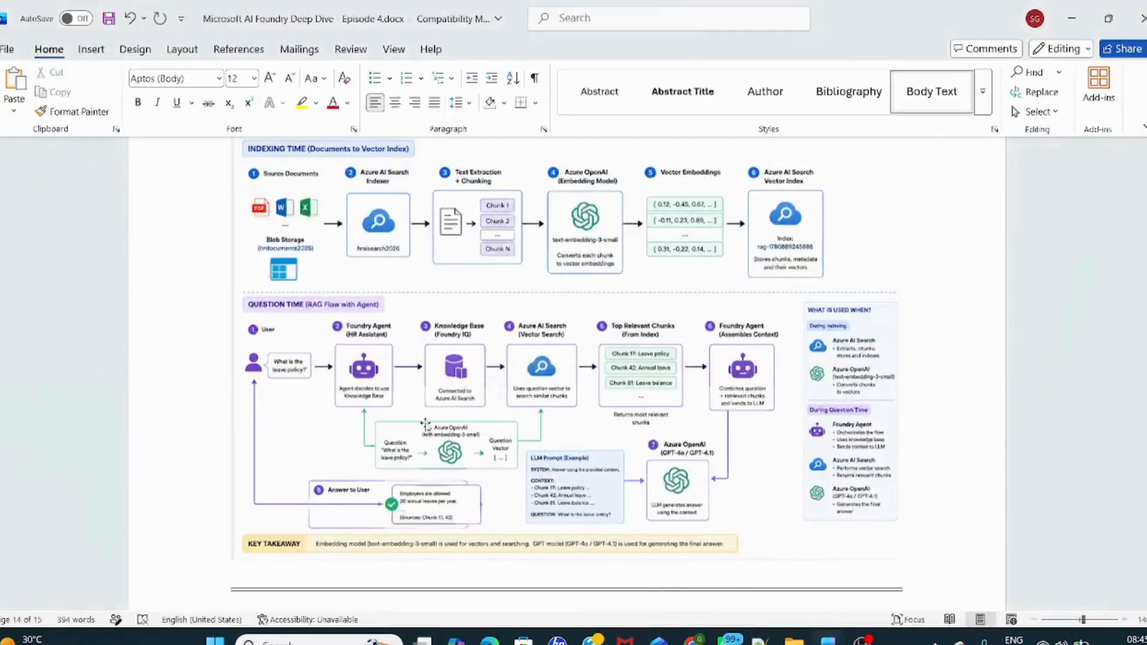
scroll(445, 499, "down", 5)
scroll(445, 500, "down", 9)
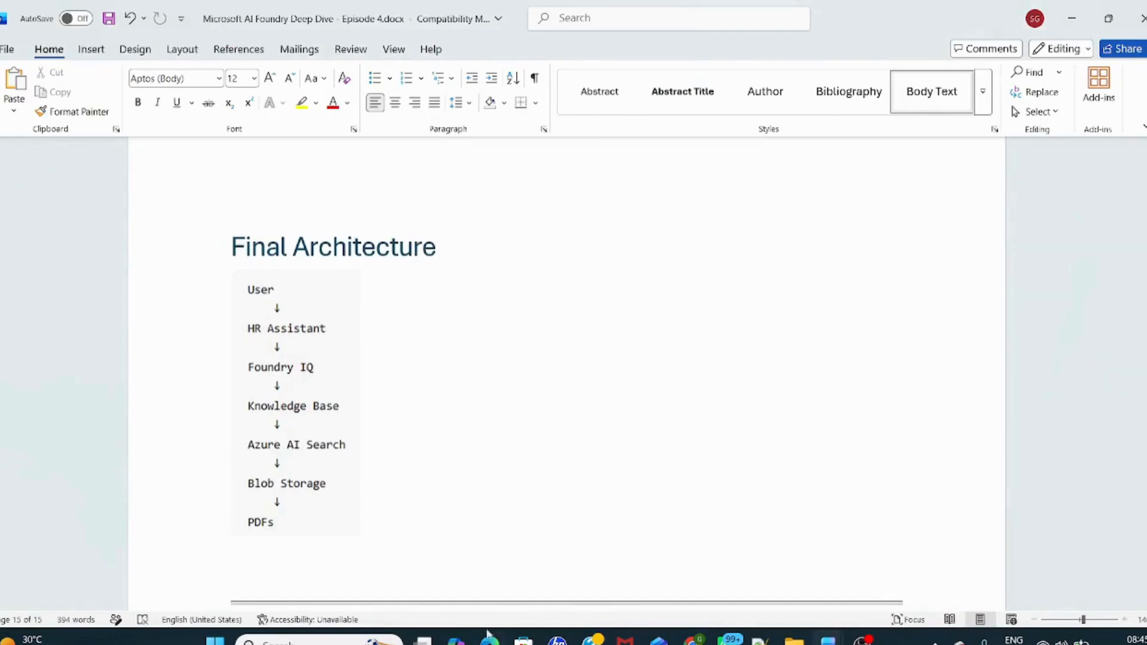
- Switch back to the browser and open the Knowledge (Foundry IQ) page in Microsoft Foundry to view its knowledge bases
left_click(476, 601)
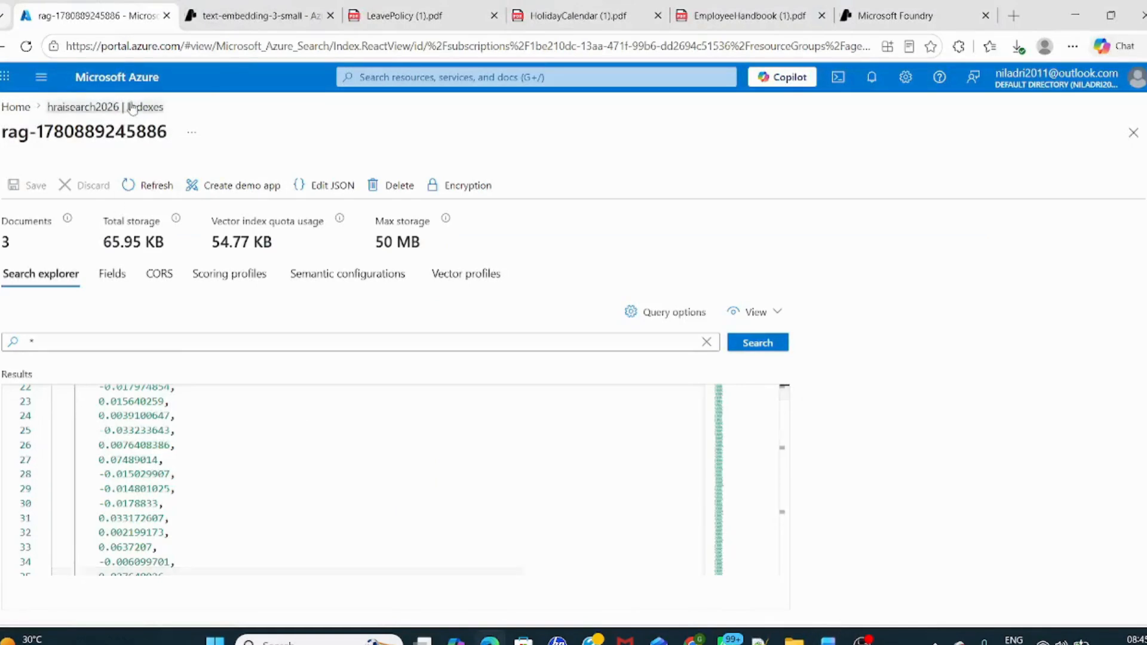
left_click(862, 18)
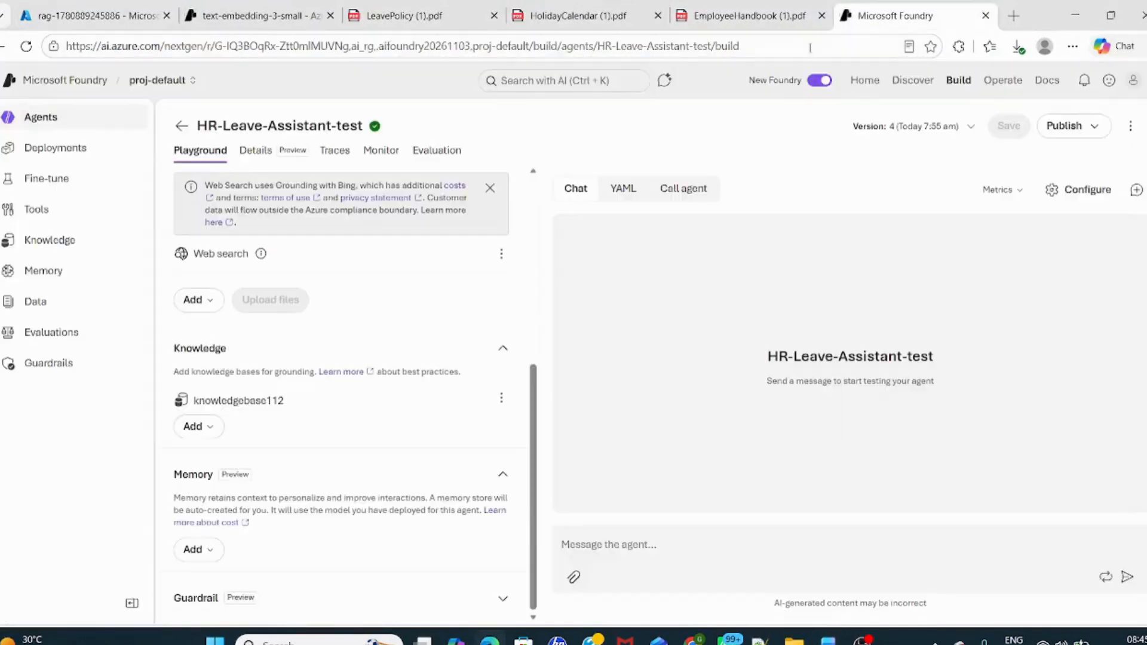
left_click(62, 242)
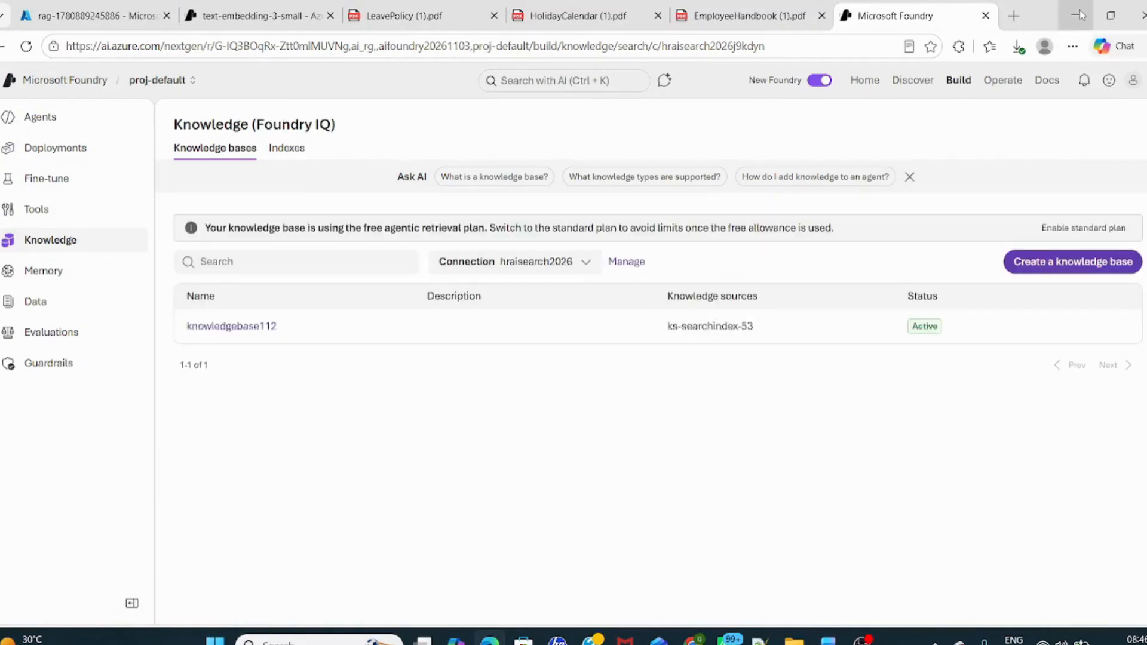
- Return to the Episode 4 notes in Word and review the Final Architecture flow and the RAG architecture diagram
mouse_move(828, 641)
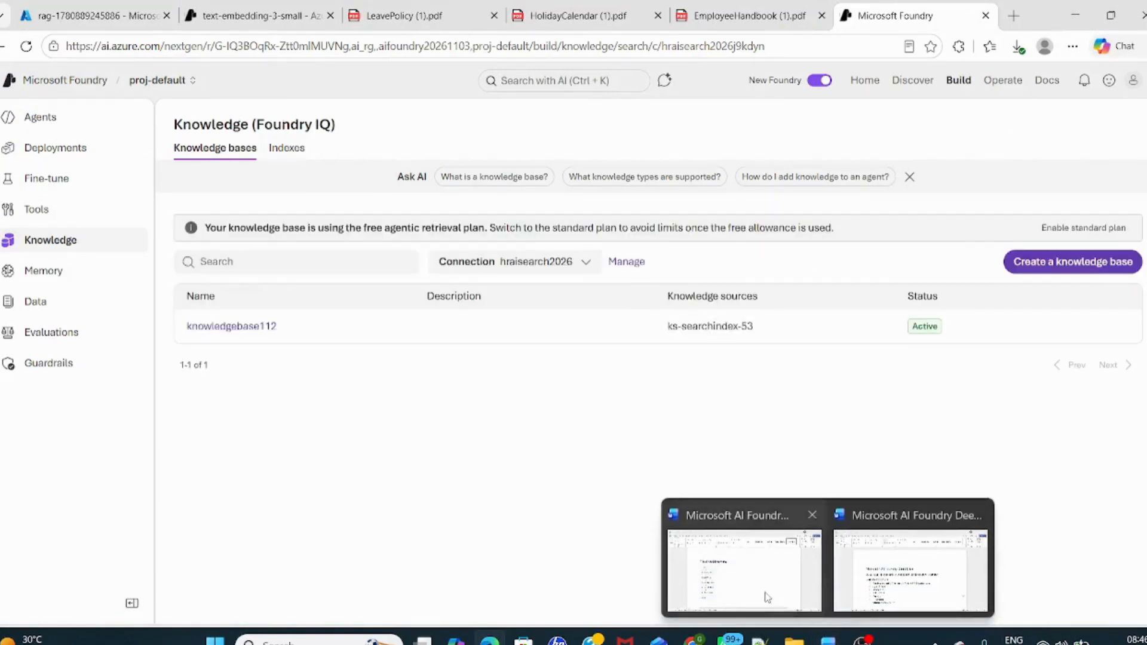
left_click(900, 588)
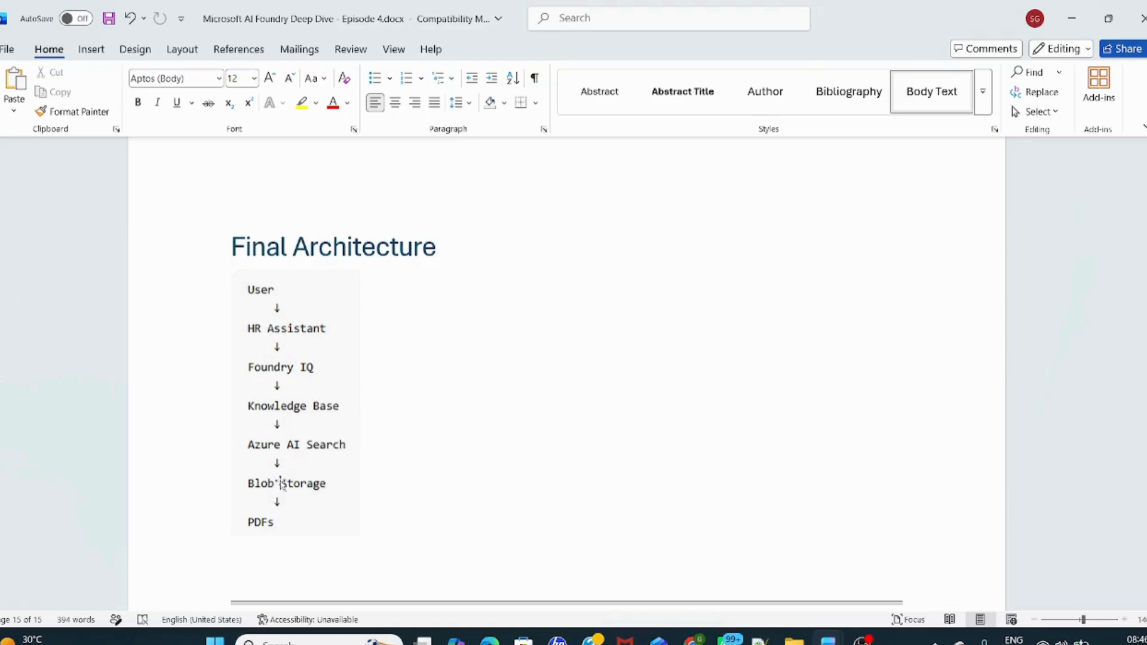
scroll(523, 453, "up", 3)
scroll(524, 453, "up", 9)
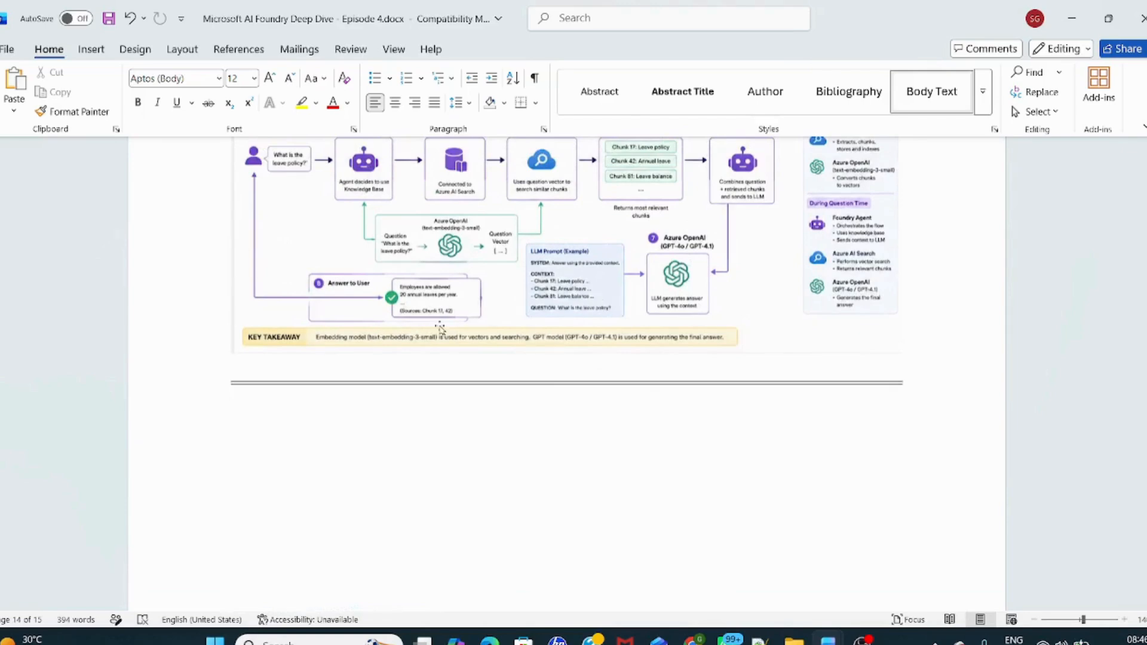
scroll(479, 455, "up", 1)
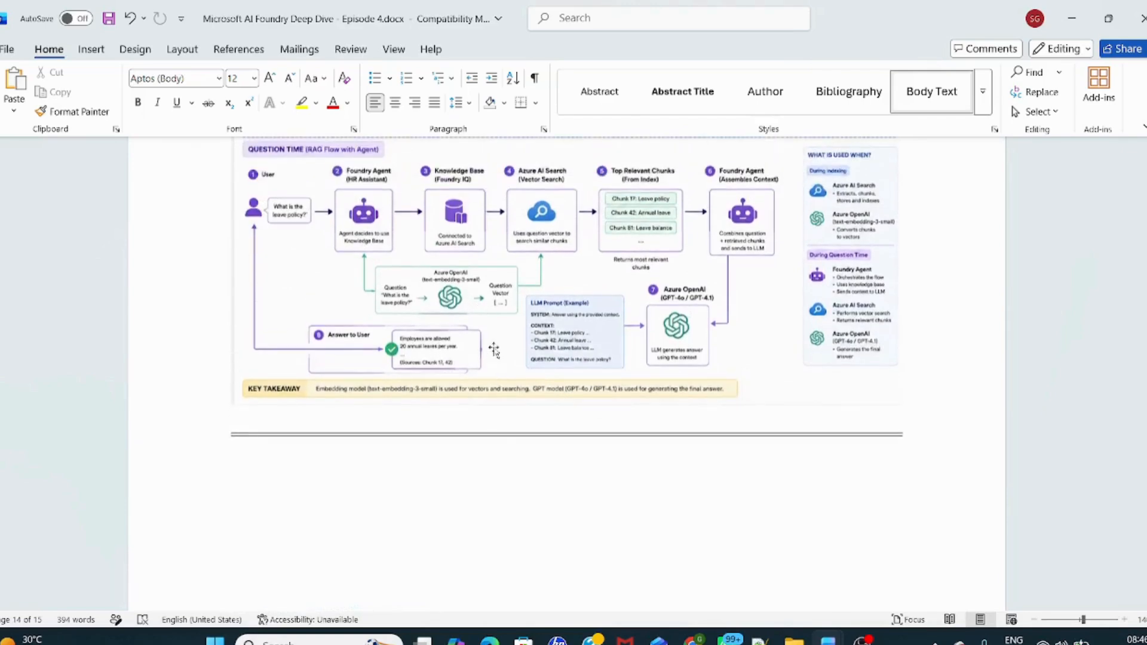
scroll(495, 422, "up", 3)
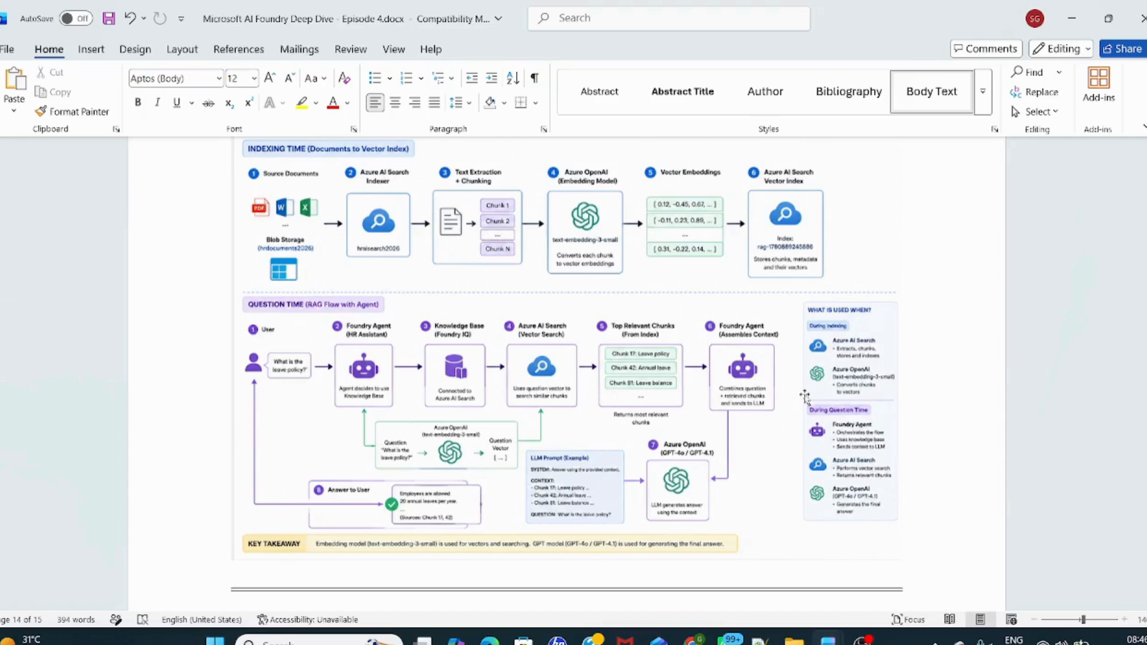
- Go to the Next Episode section of the notes and read the Agent Evaluation Framework topics
scroll(619, 497, "down", 2)
scroll(618, 497, "down", 10)
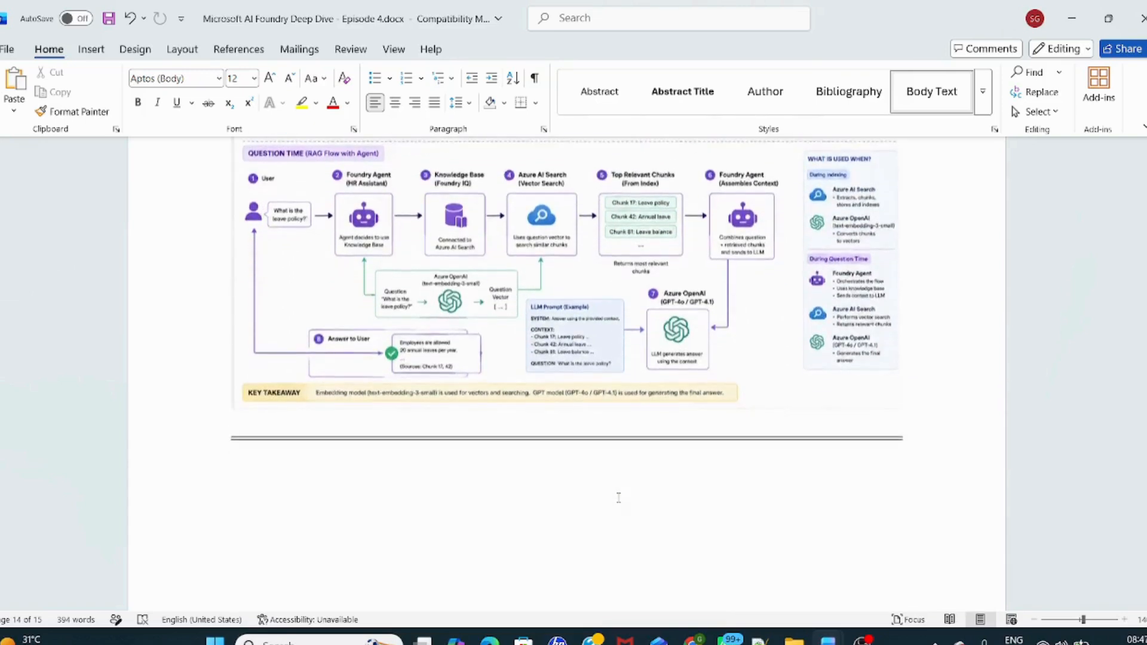
scroll(618, 498, "down", 8)
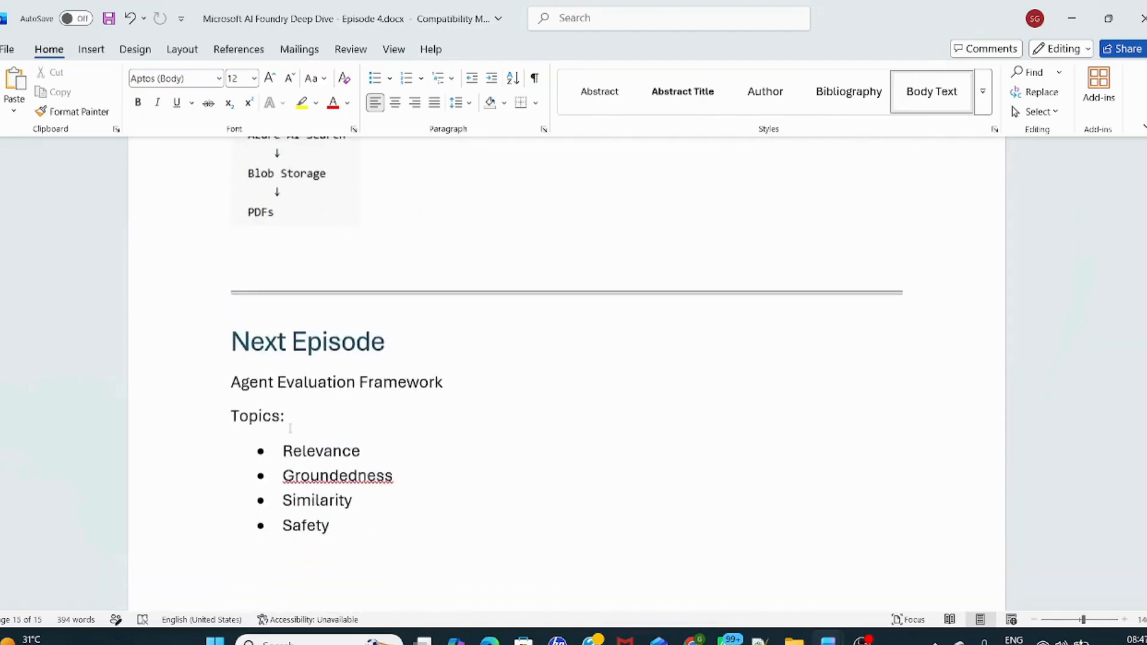
- Review the Key Learning comparison of answers without and with RAG, continuing through to the end of the notes
scroll(385, 487, "up", 18)
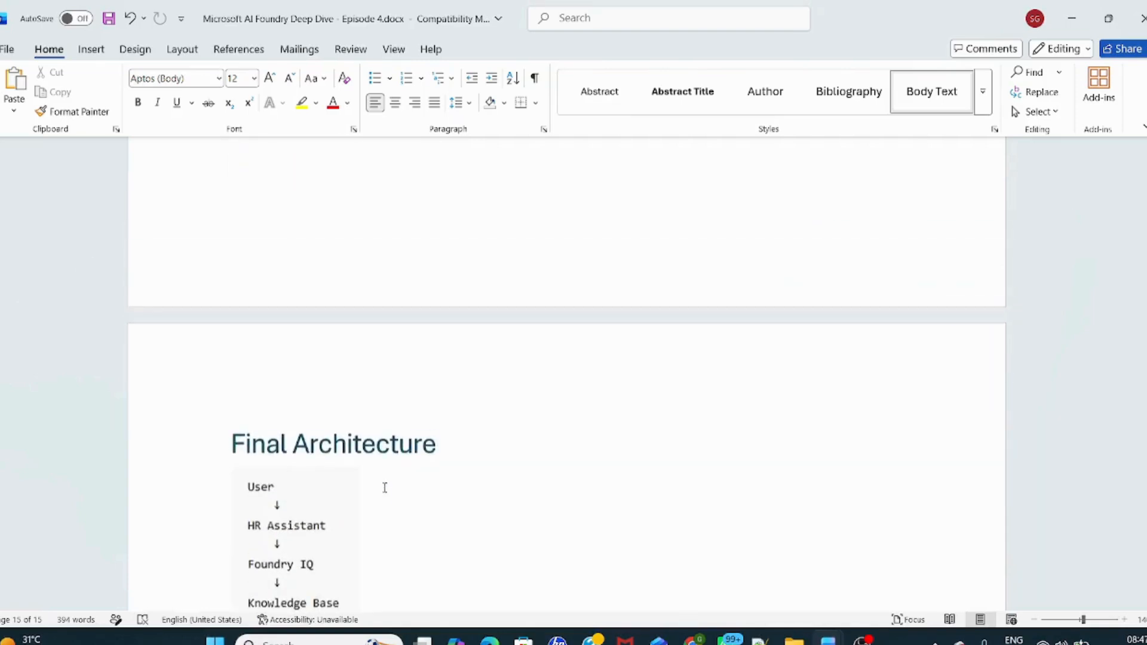
scroll(384, 490, "up", 15)
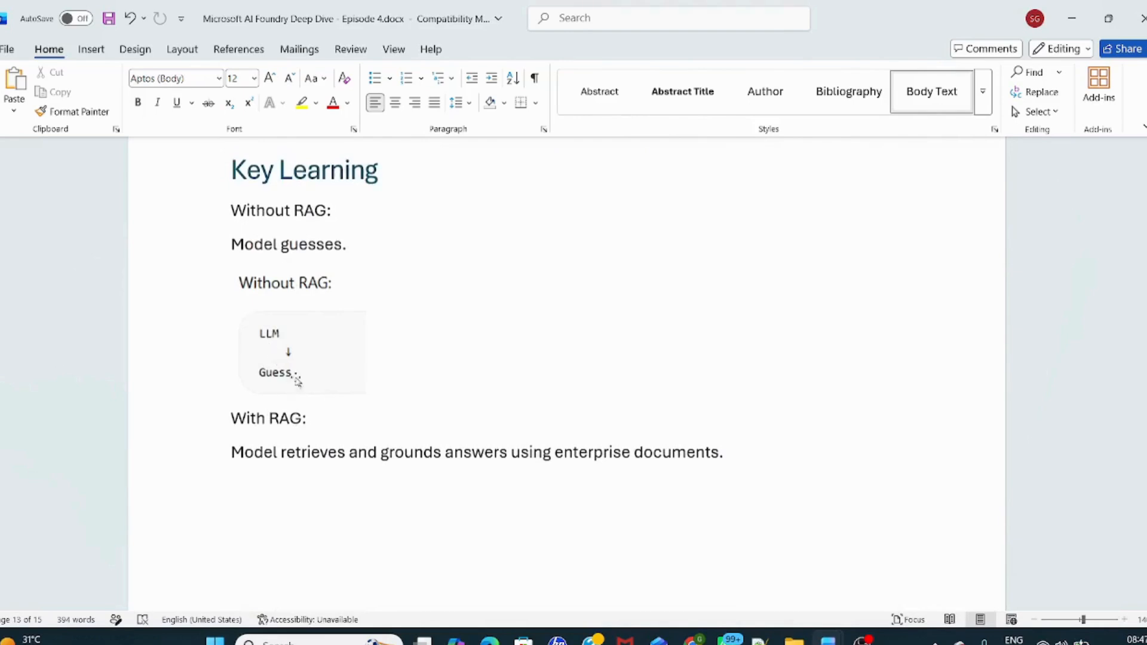
scroll(309, 487, "down", 7)
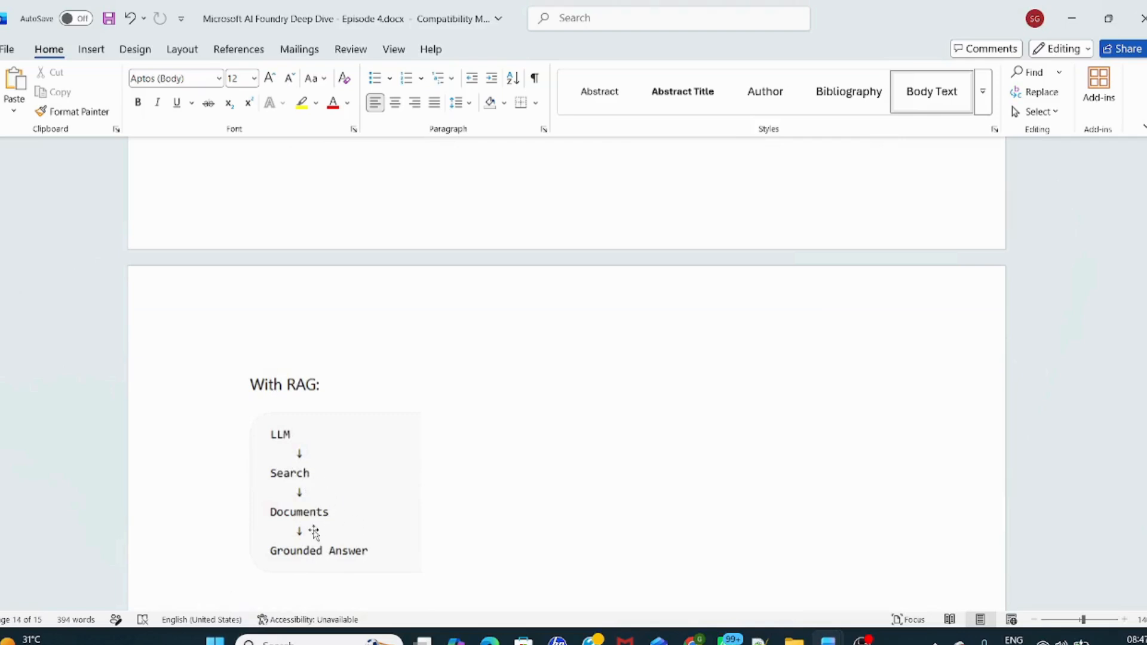
scroll(353, 537, "down", 4)
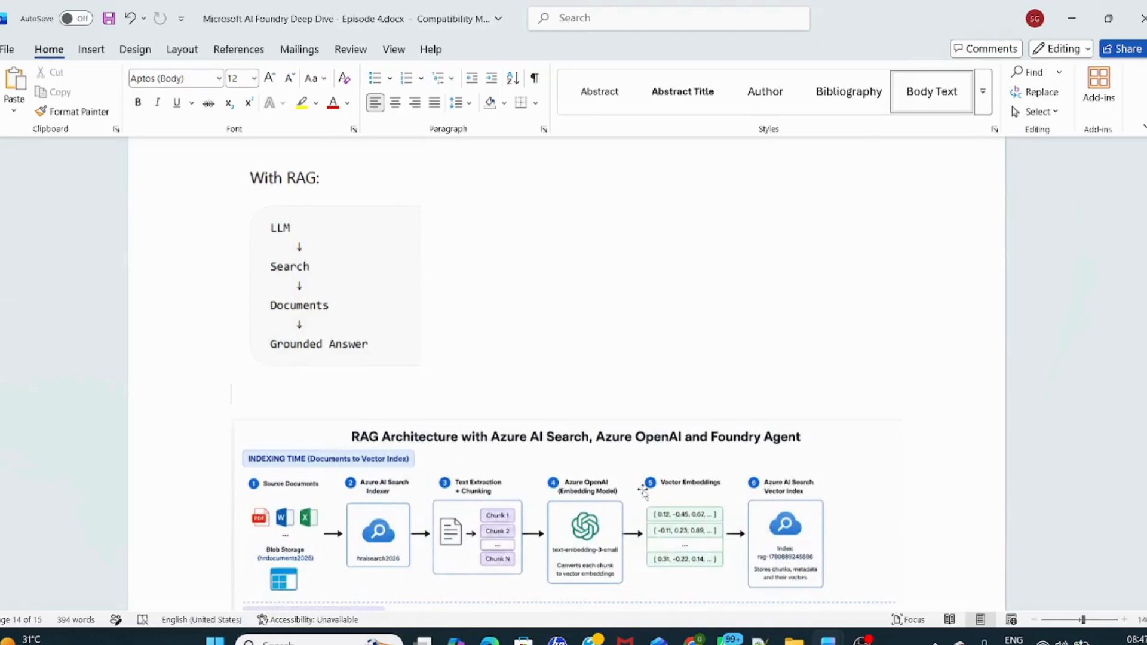
scroll(643, 490, "down", 1)
scroll(643, 493, "down", 15)
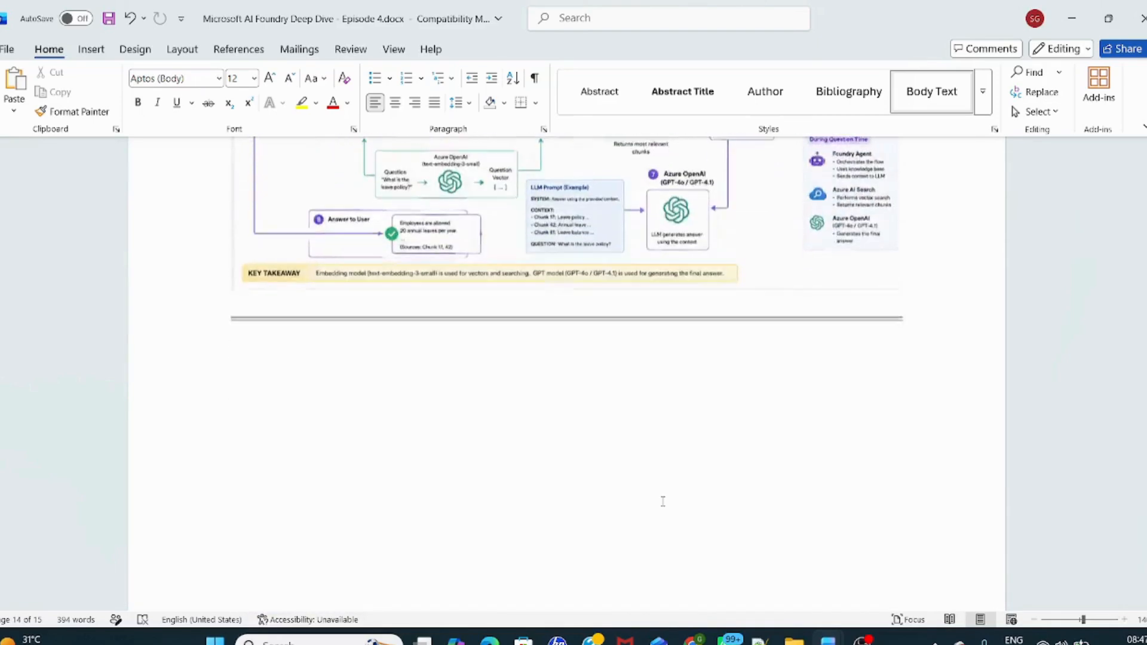
scroll(661, 499, "down", 12)
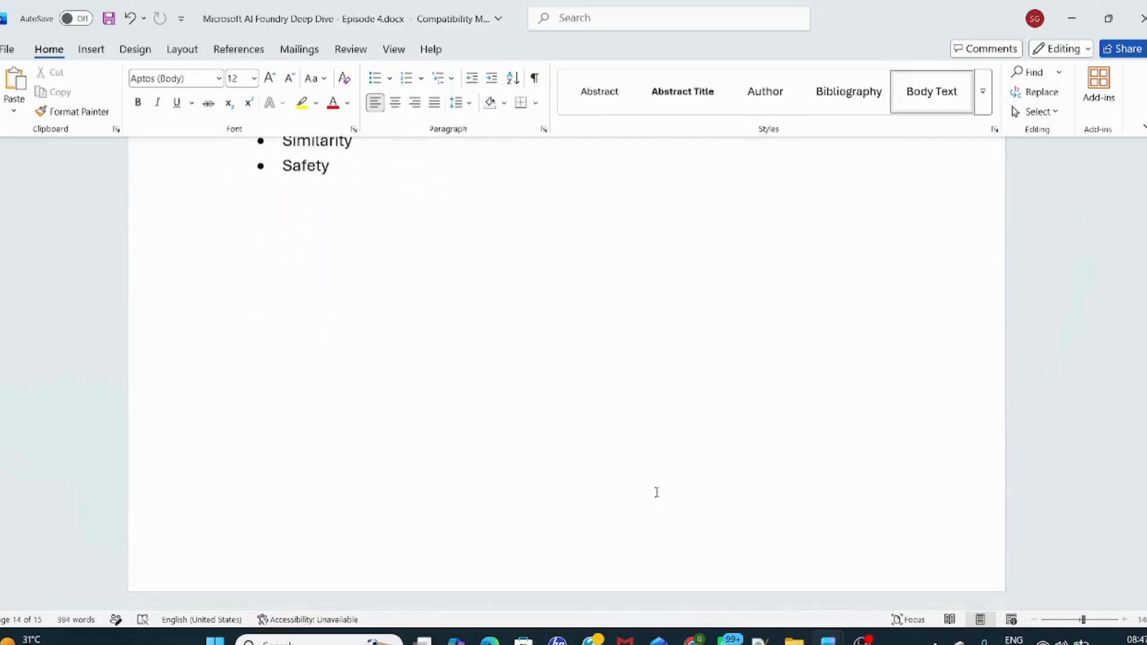
- Go back to the Testing section of the notes and select the "remote work" query under Verify AI Search
scroll(657, 492, "up", 7)
scroll(657, 491, "up", 15)
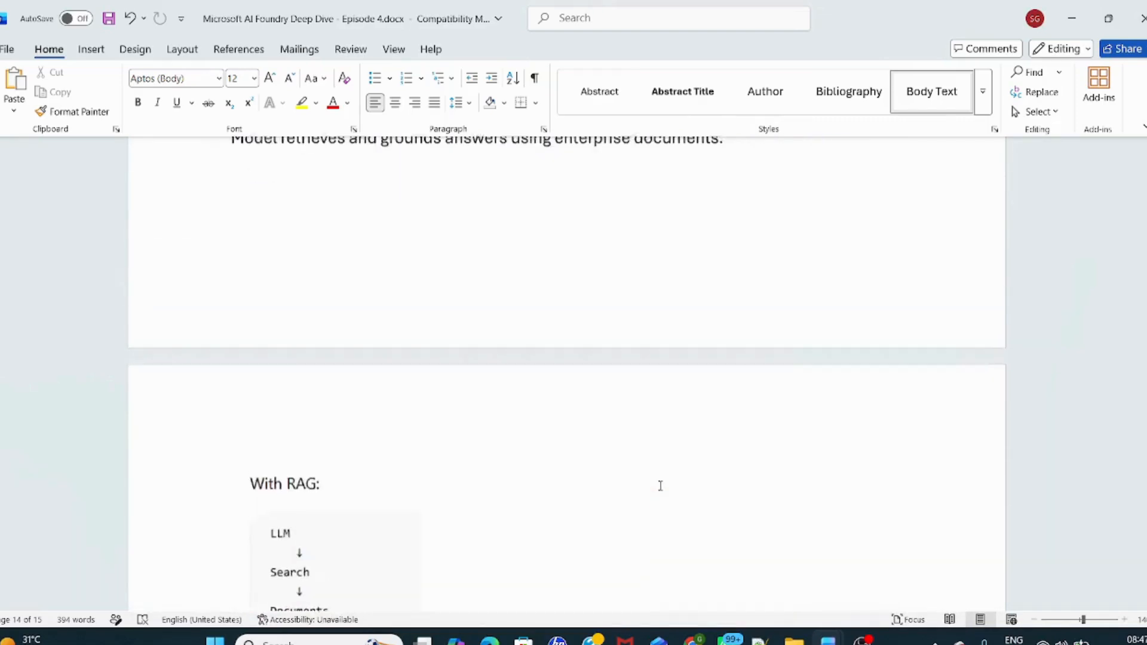
scroll(660, 486, "up", 15)
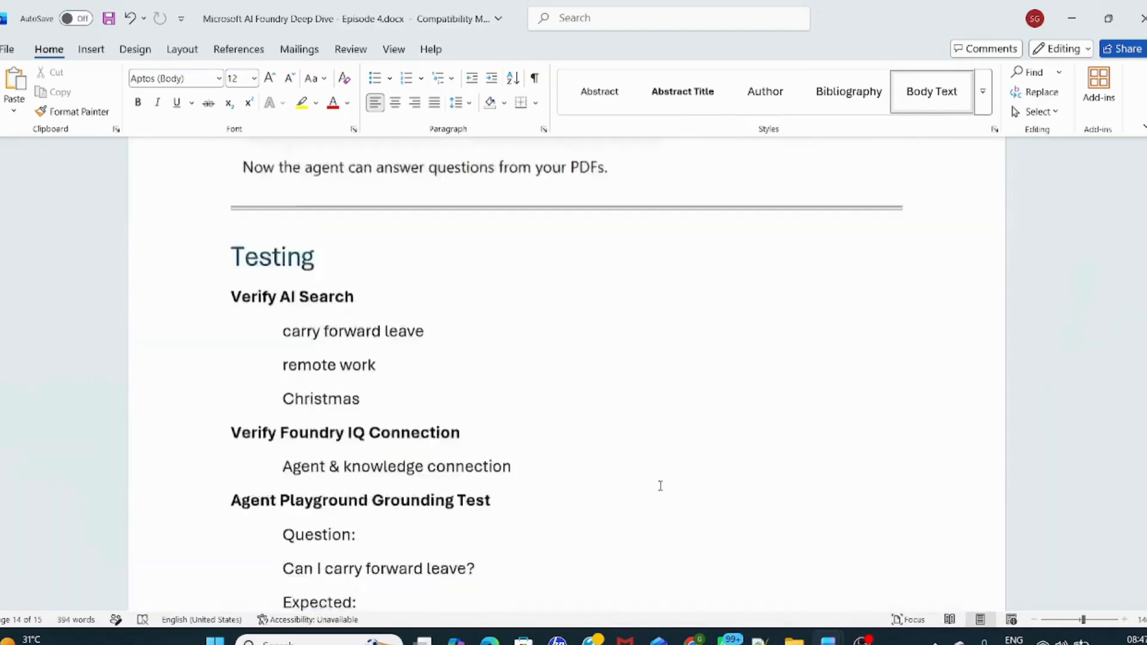
scroll(661, 485, "down", 5)
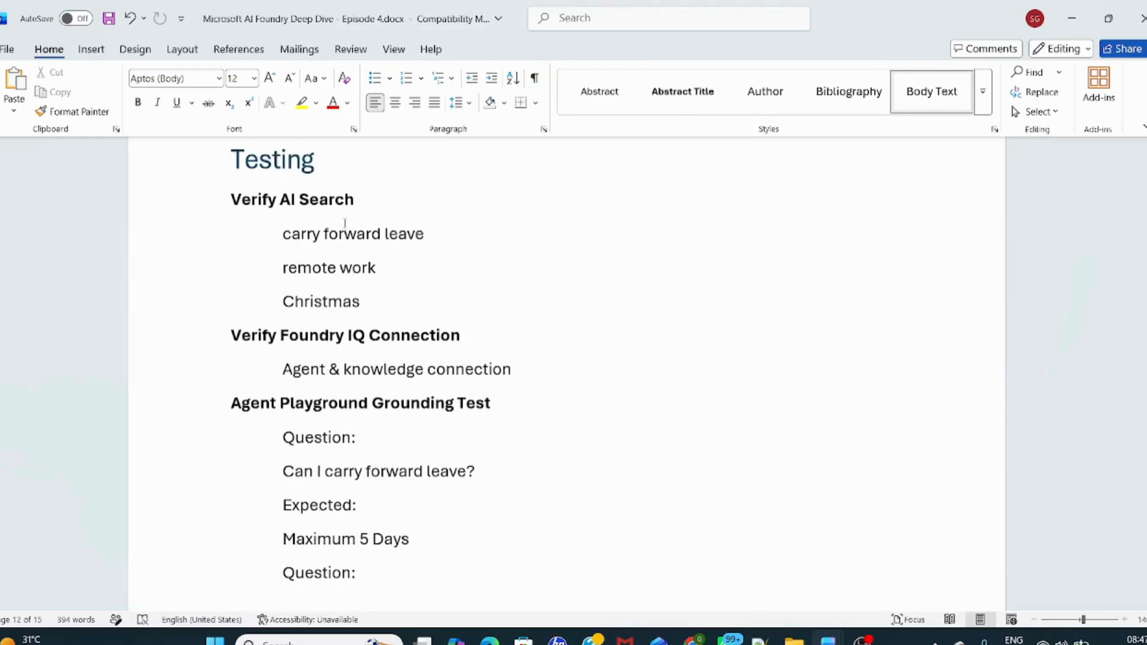
left_click_drag(280, 270, 378, 272)
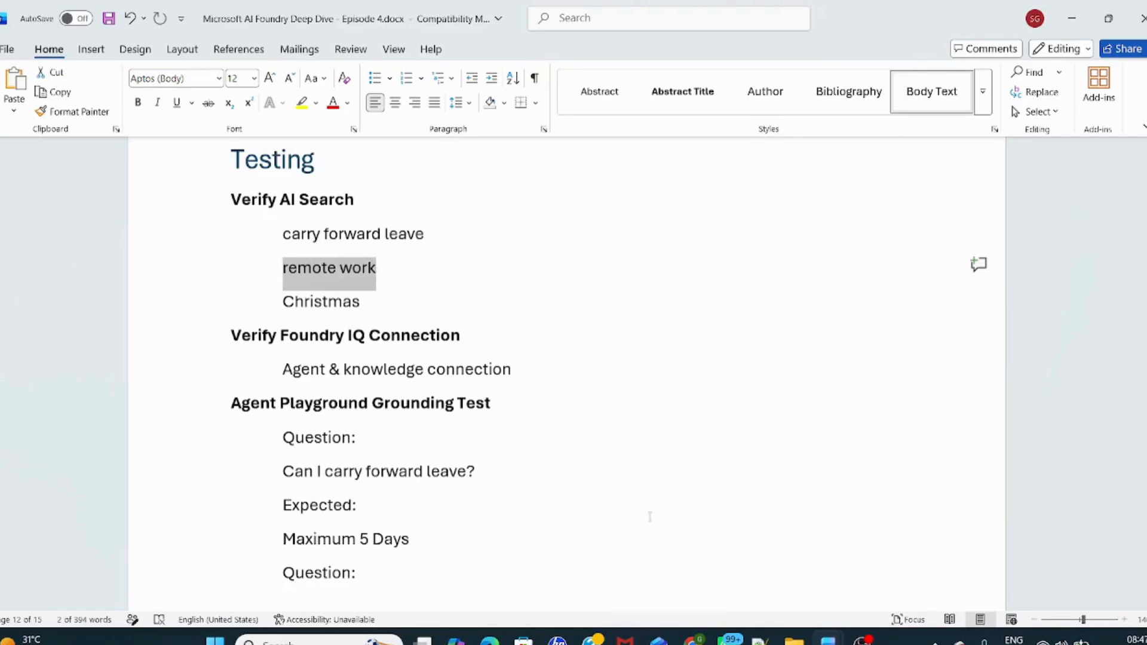
- Switch to Microsoft Foundry in the browser, open the demo-HR-Leave-Assistant agent and read its instructions
left_click(488, 638)
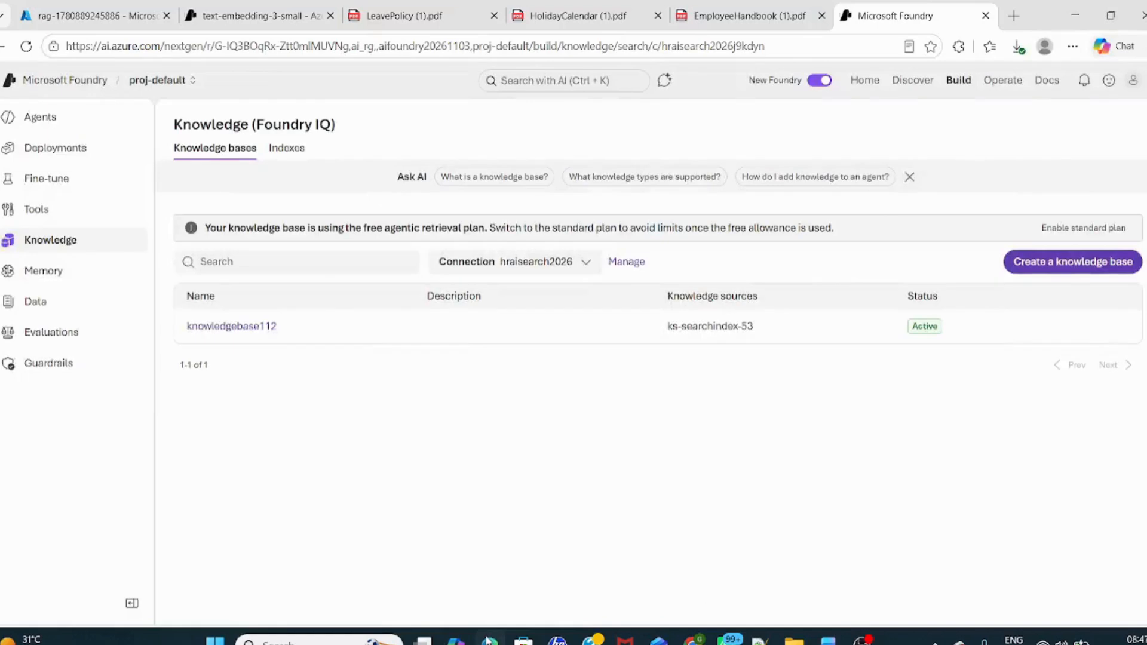
left_click(48, 124)
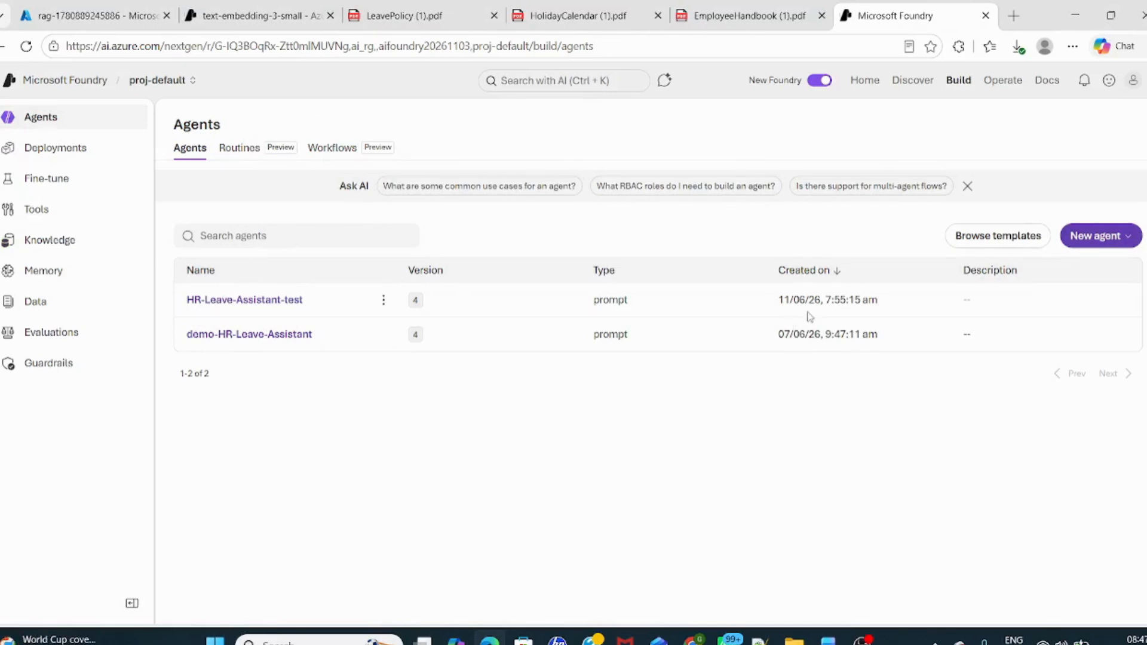
left_click(263, 336)
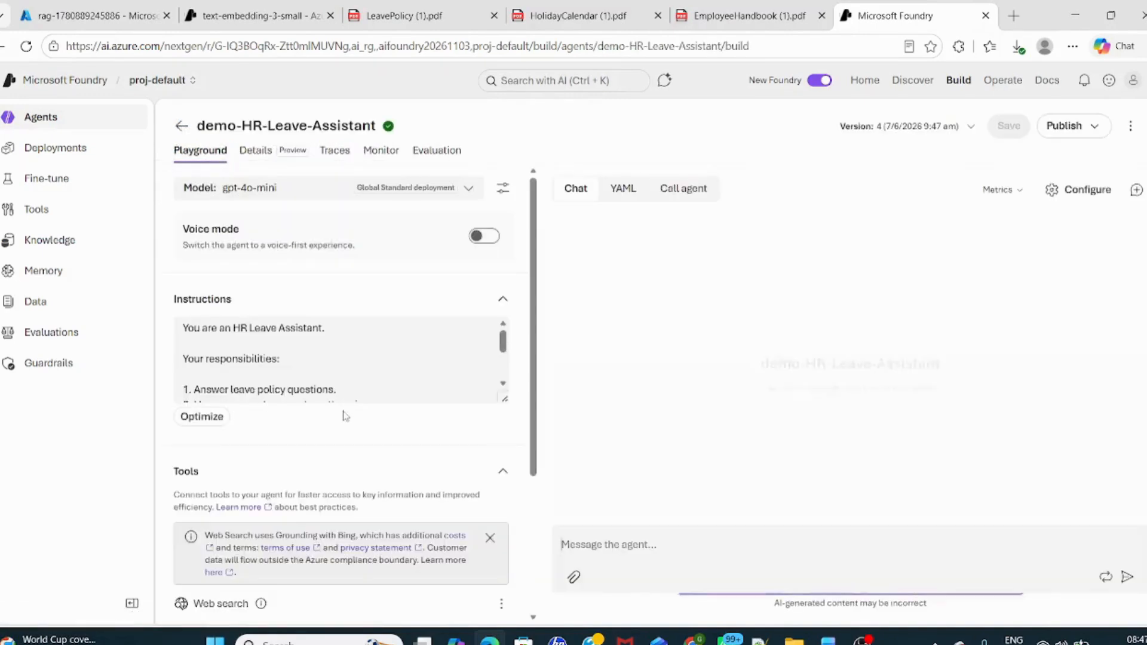
scroll(344, 442, "down", 1)
left_click(331, 291)
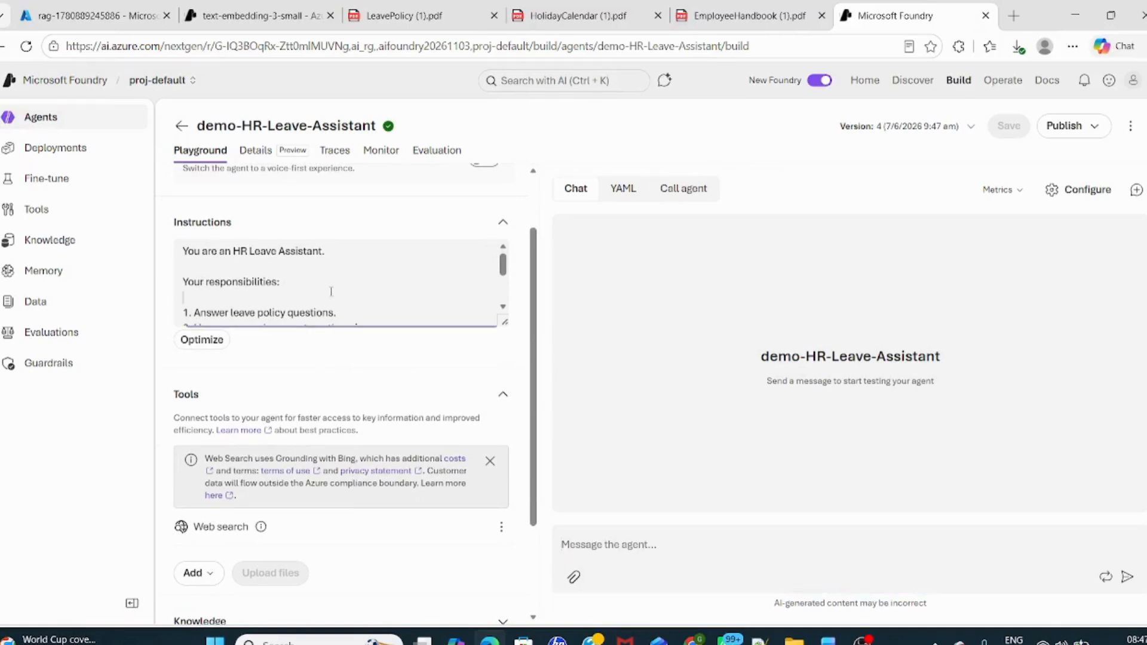
scroll(502, 312, "down", 3)
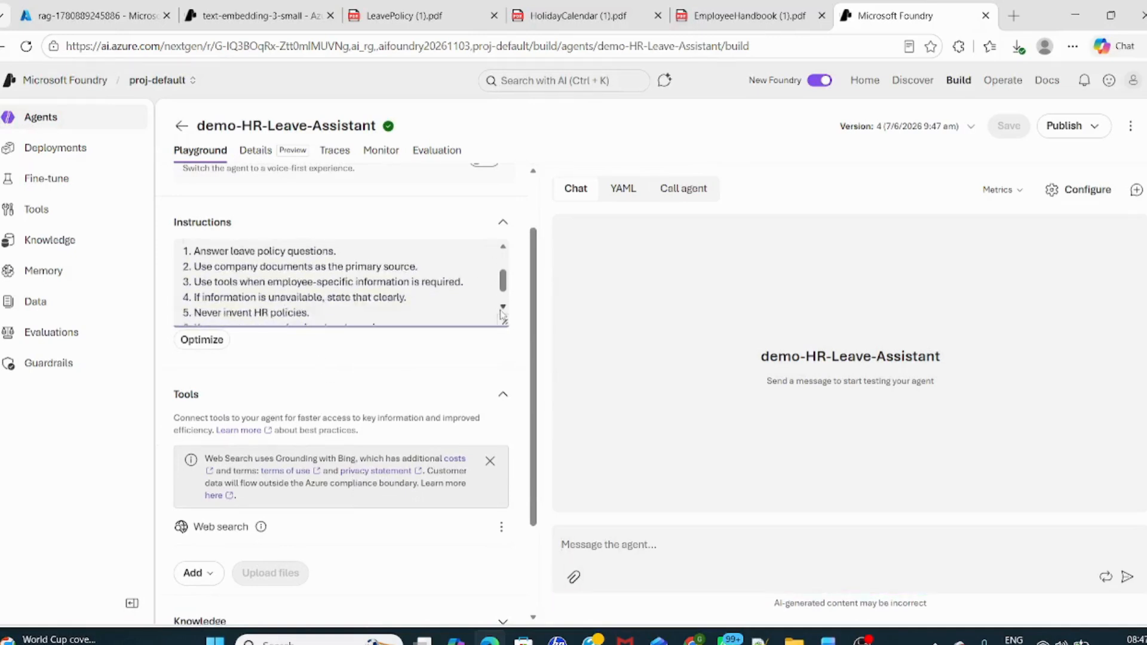
- Return to the agents list, open HR-Leave-Assistant-test and read its instructions
left_click(182, 125)
left_click(256, 302)
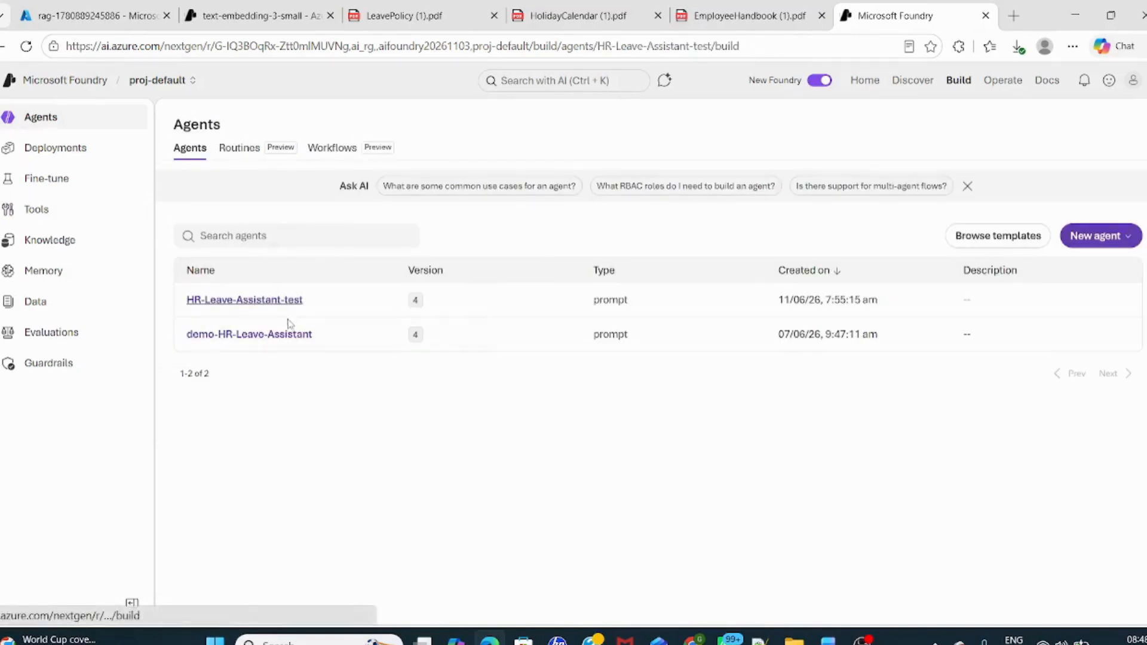
left_click(362, 382)
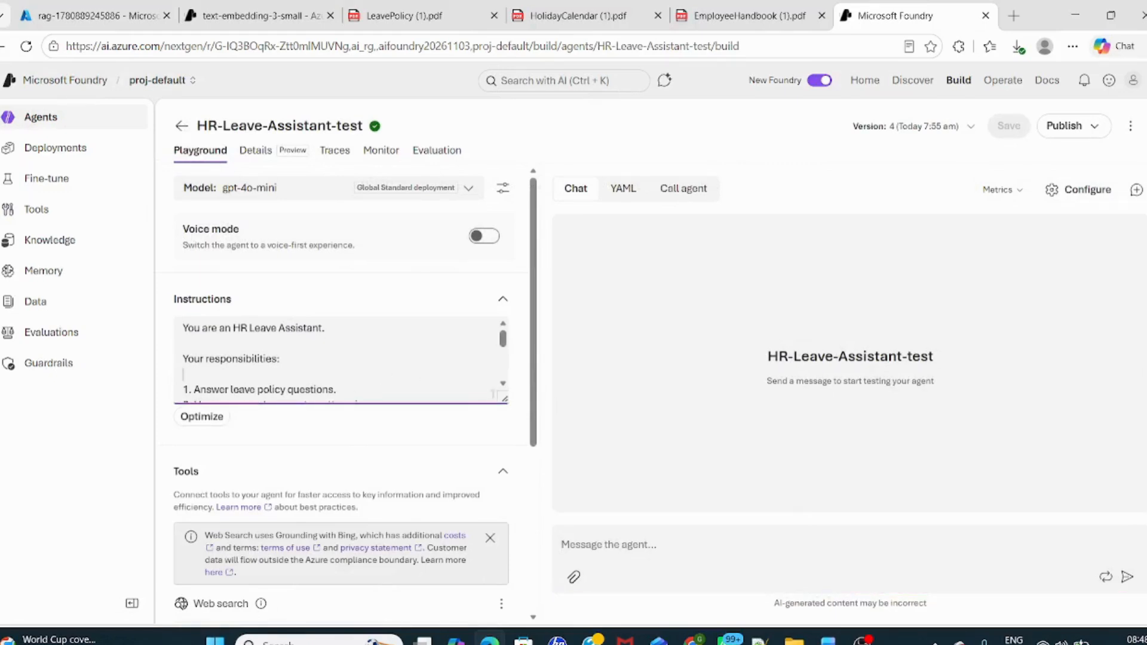
scroll(505, 392, "down", 2)
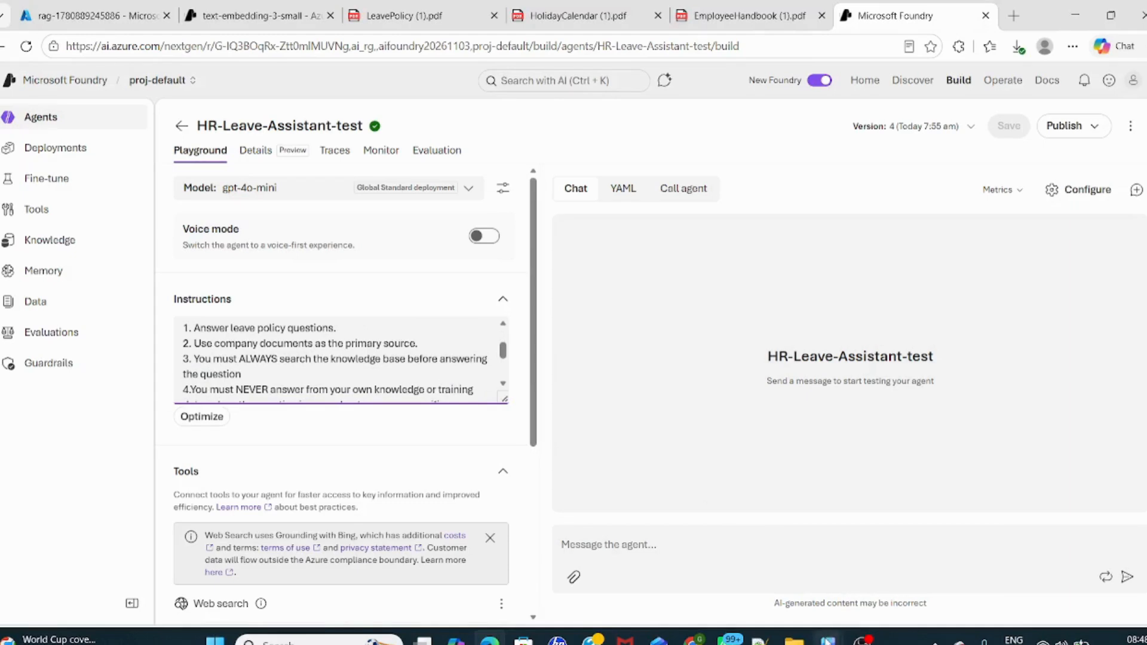
left_click(828, 641)
left_click(744, 591)
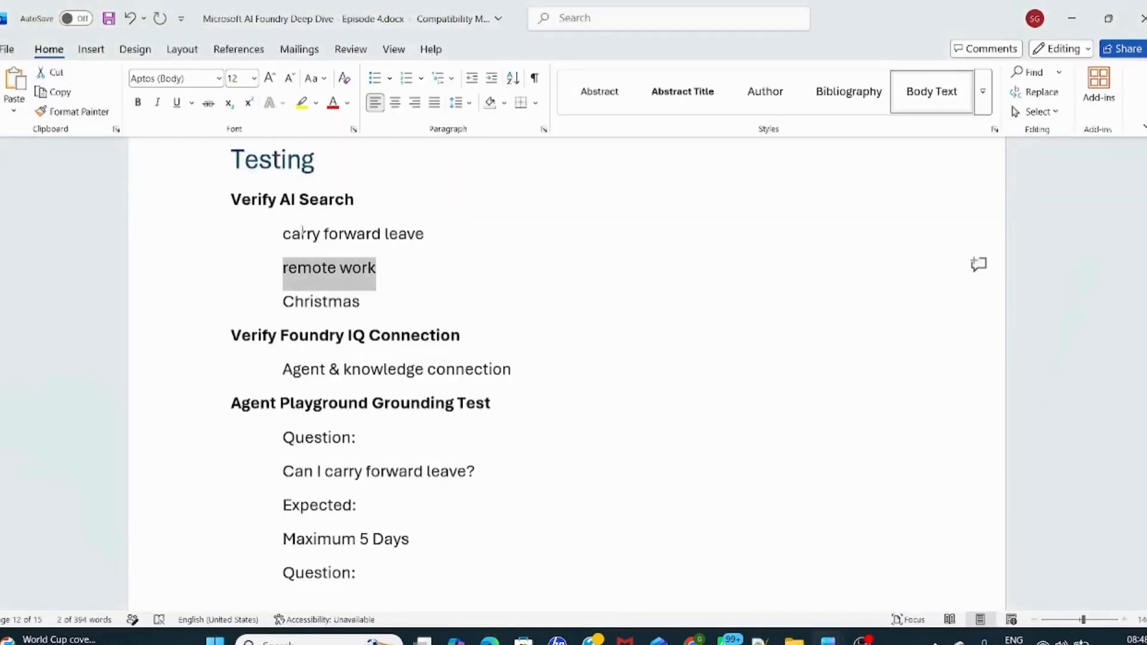
left_click(1072, 19)
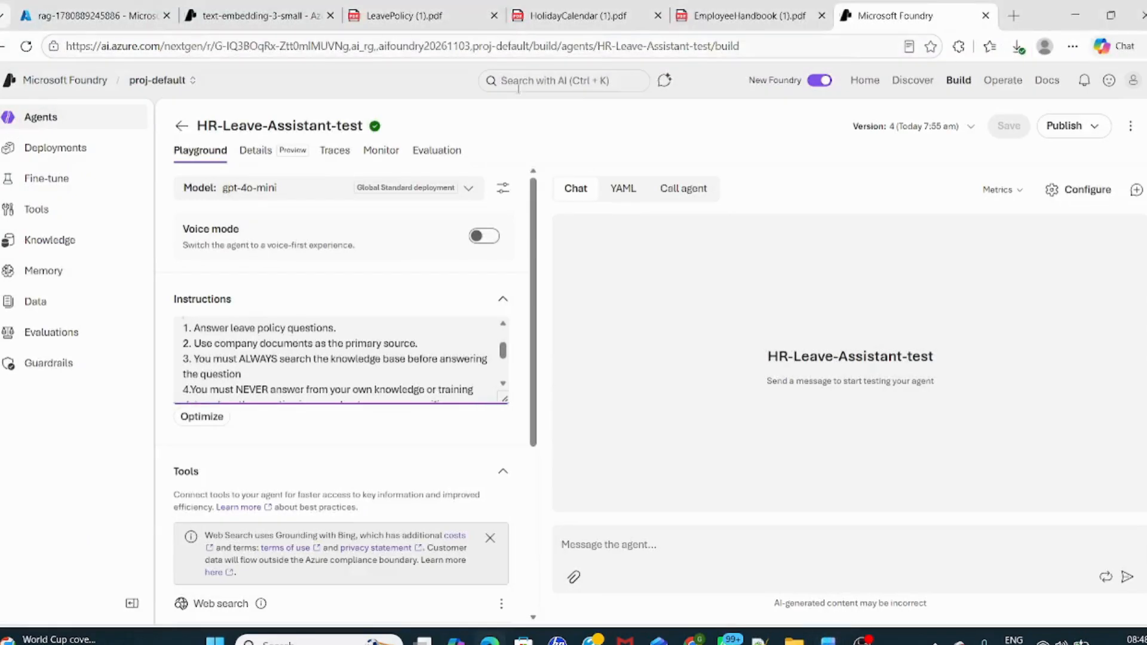
left_click(103, 21)
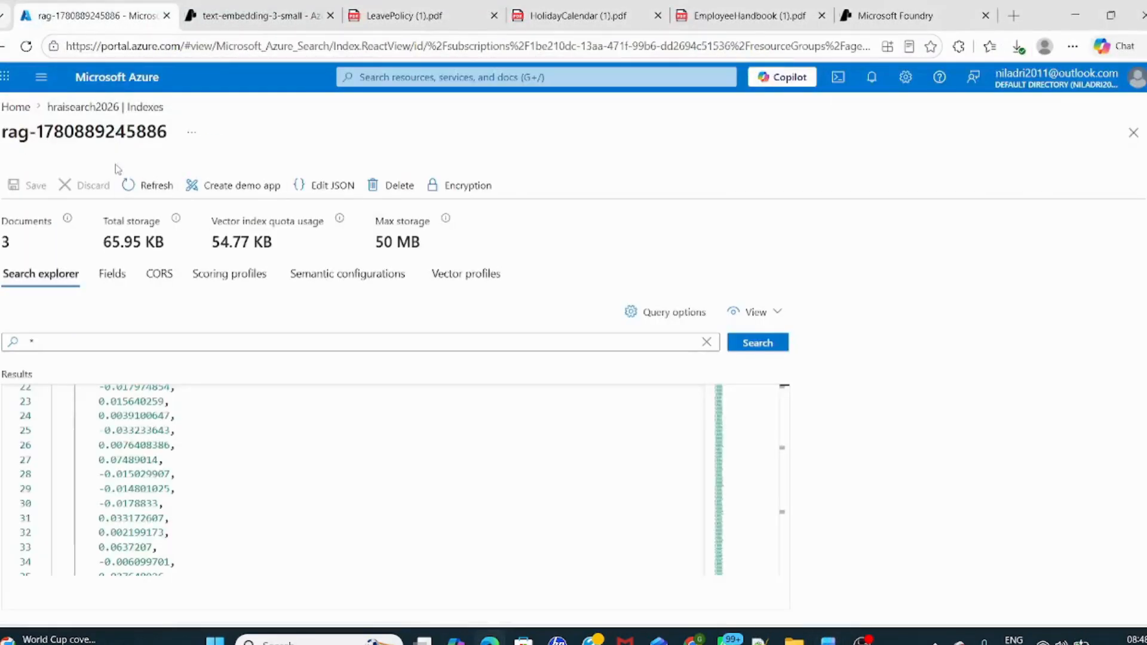
left_click(142, 340)
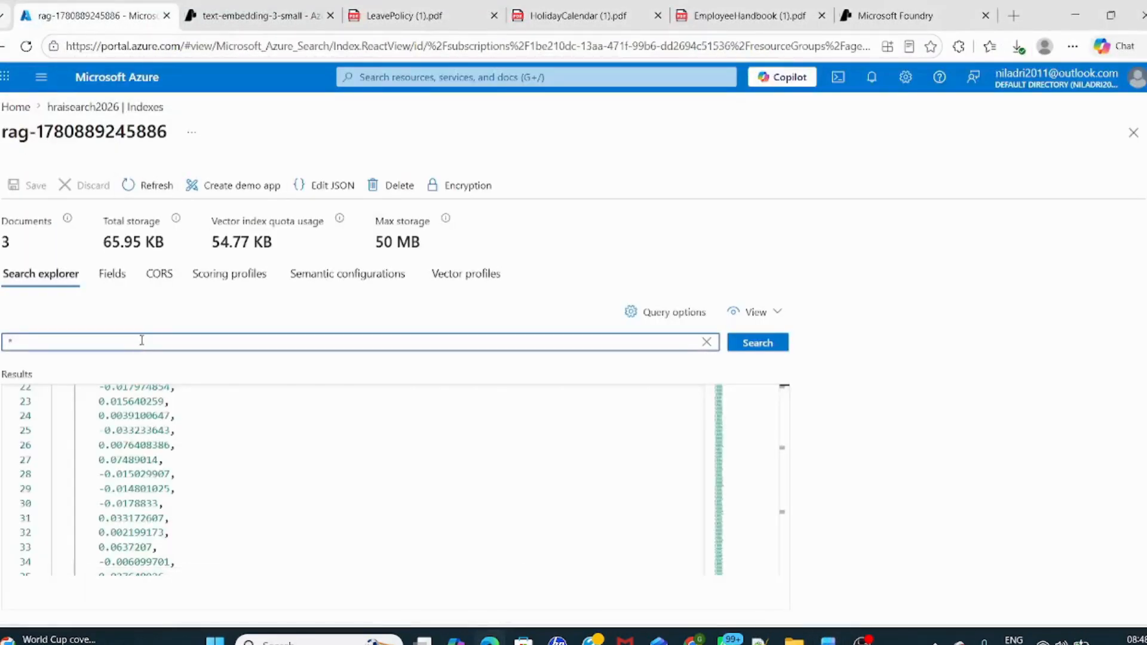
type("remote work")
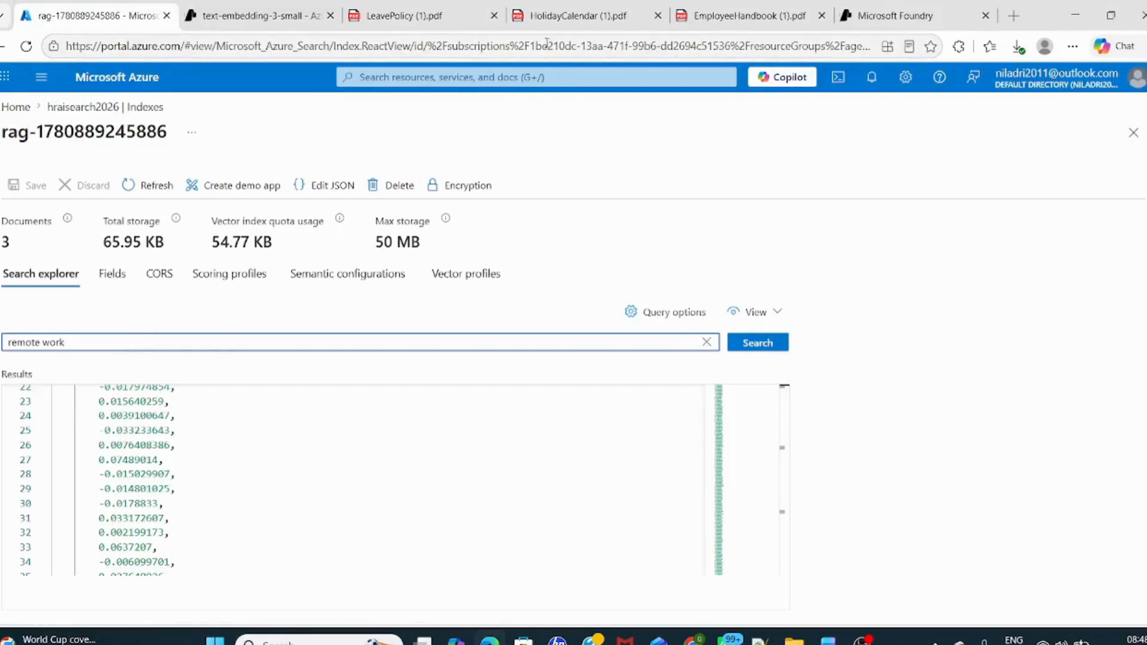
left_click(751, 343)
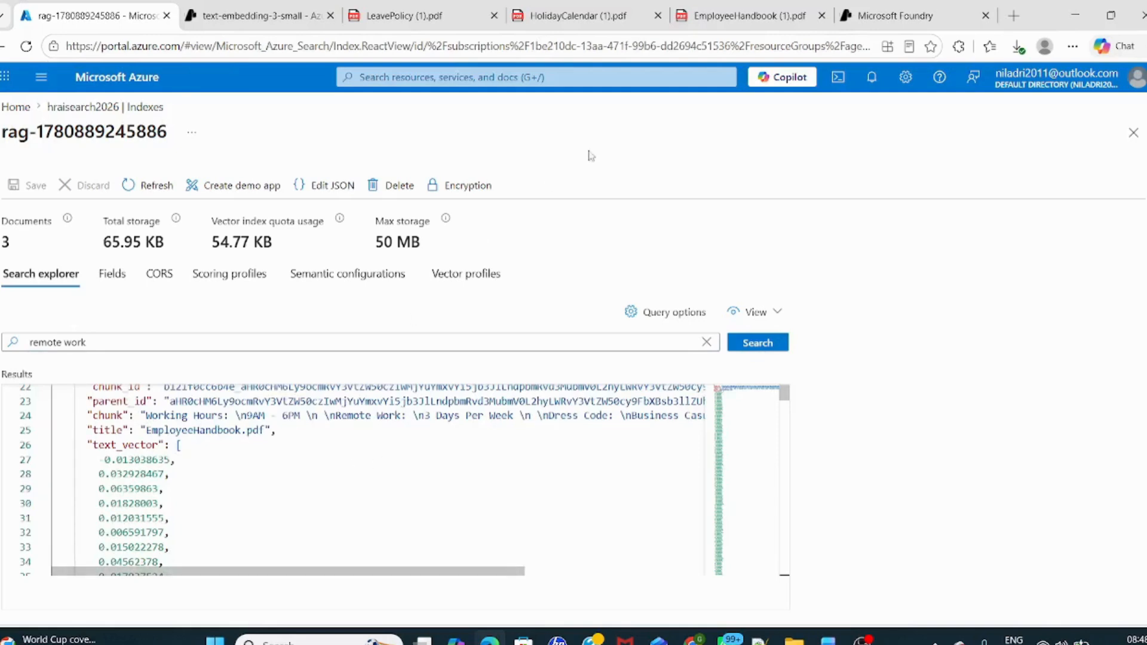
- Compare the EmployeeHandbook PDF with the search result, examining the returned chunk text and its text_vector values
left_click(733, 18)
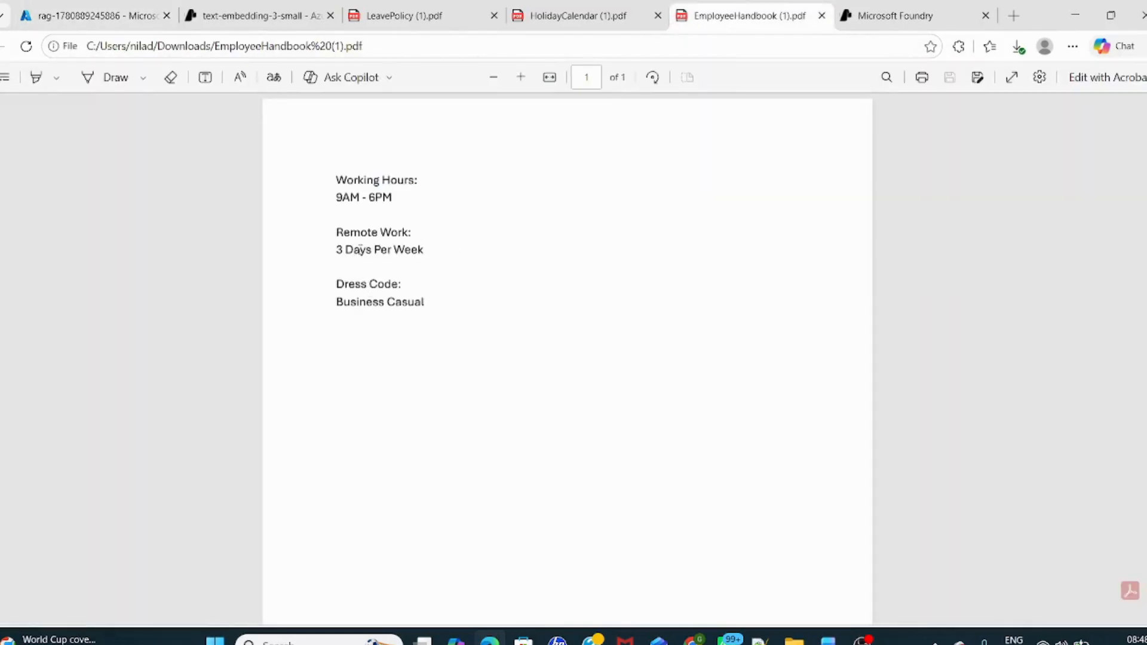
left_click(109, 26)
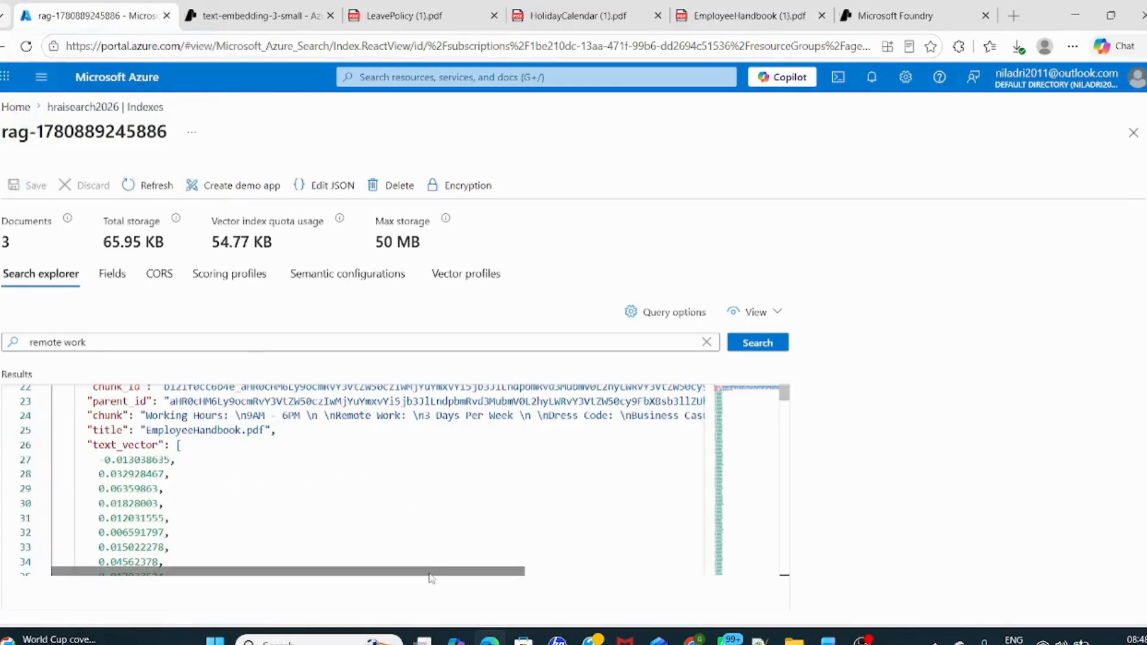
left_click_drag(430, 572, 533, 579)
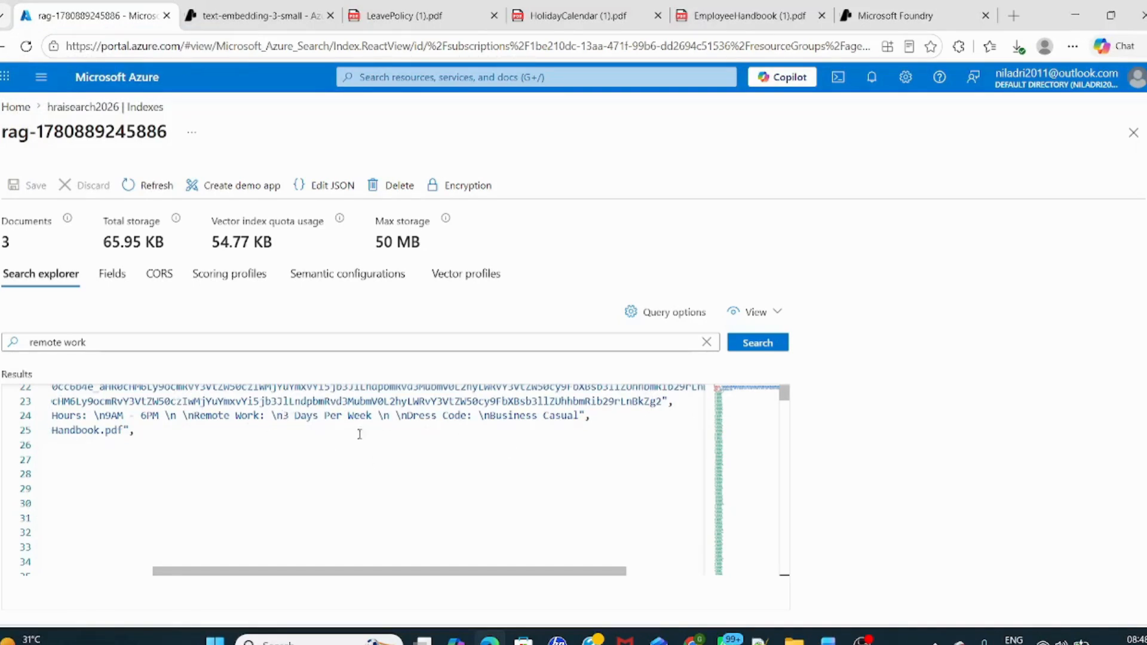
left_click_drag(281, 572, 181, 574)
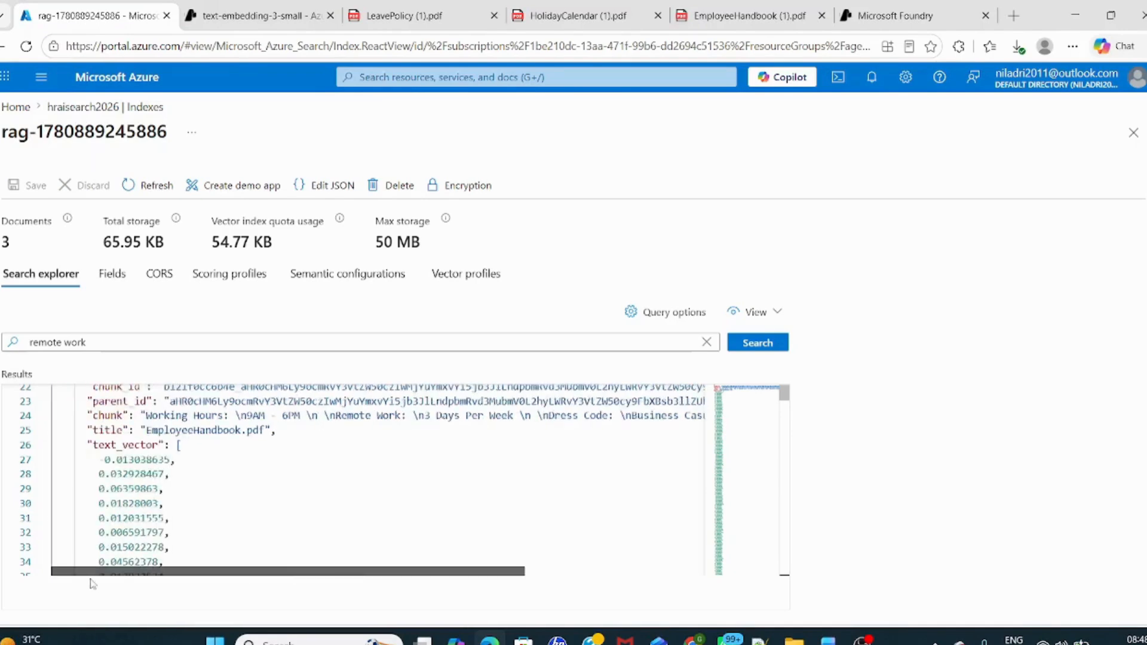
scroll(213, 513, "down", 4)
scroll(212, 513, "down", 12)
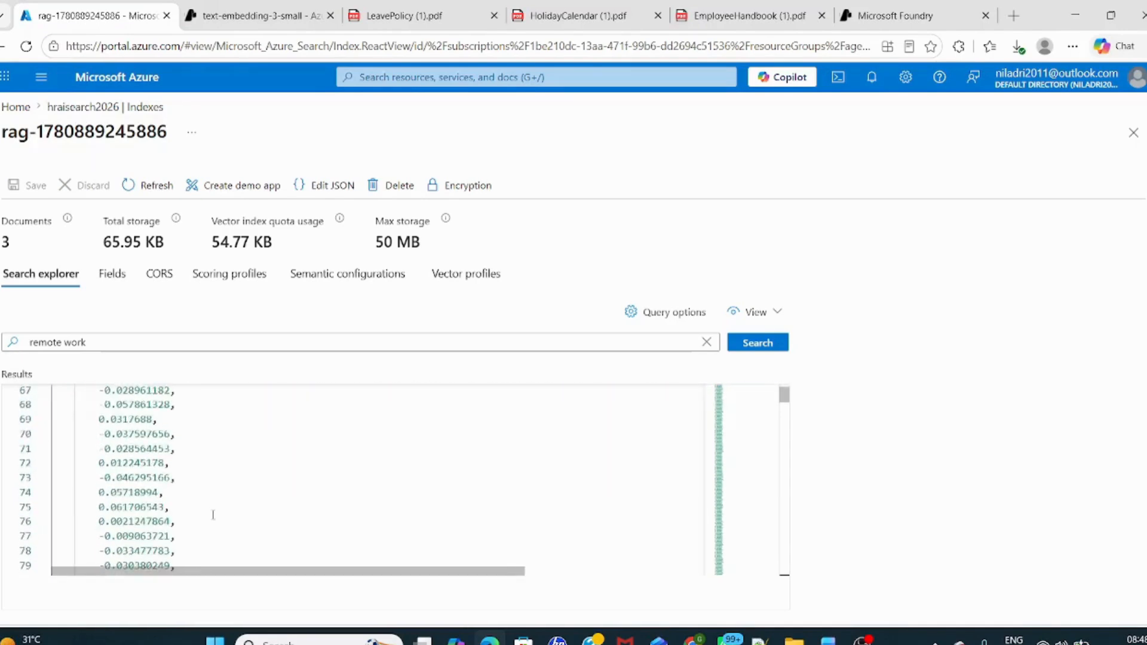
- Switch the Search explorer to JSON view and examine the "remote work" query's vector and semantic settings
left_click(758, 312)
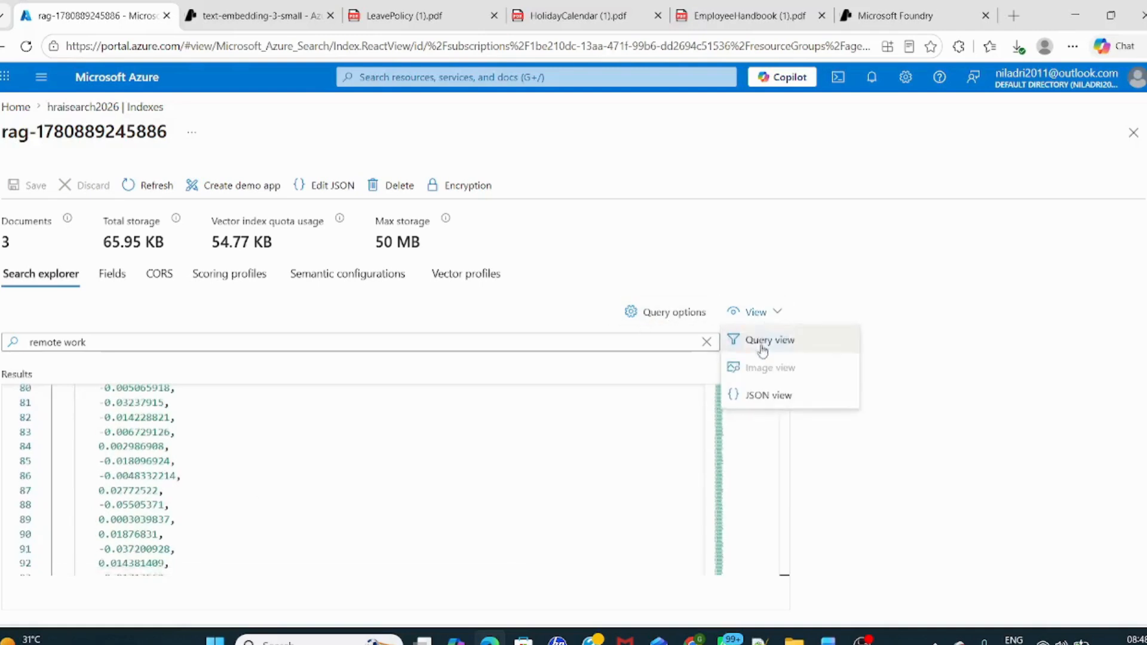
left_click(771, 394)
scroll(339, 399, "down", 2)
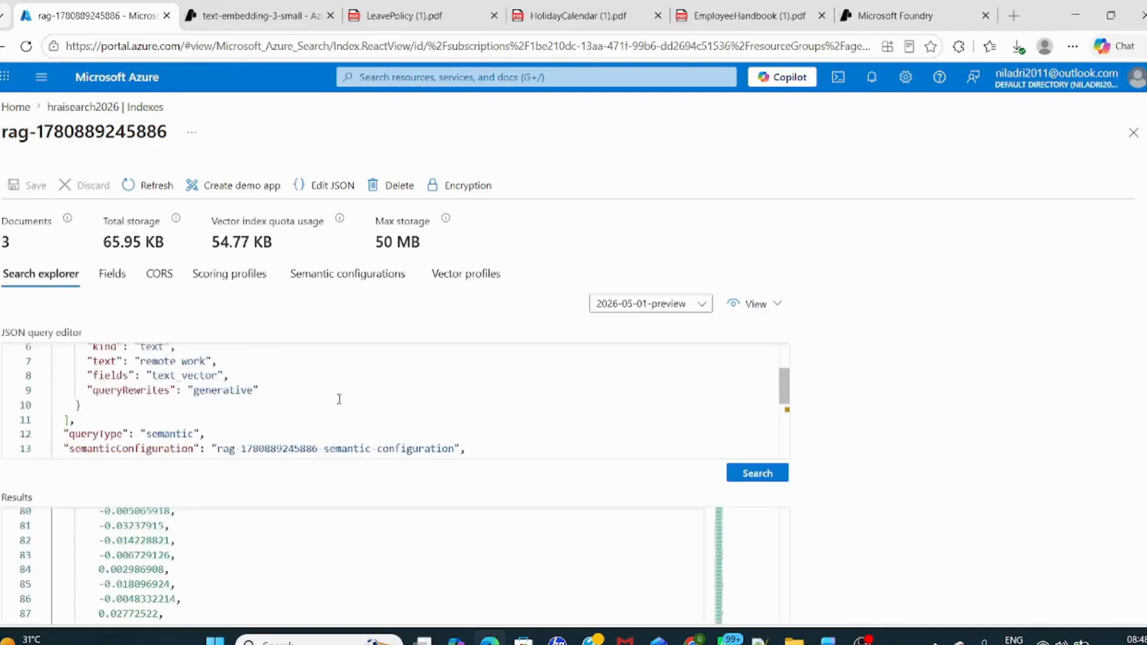
scroll(339, 399, "down", 1)
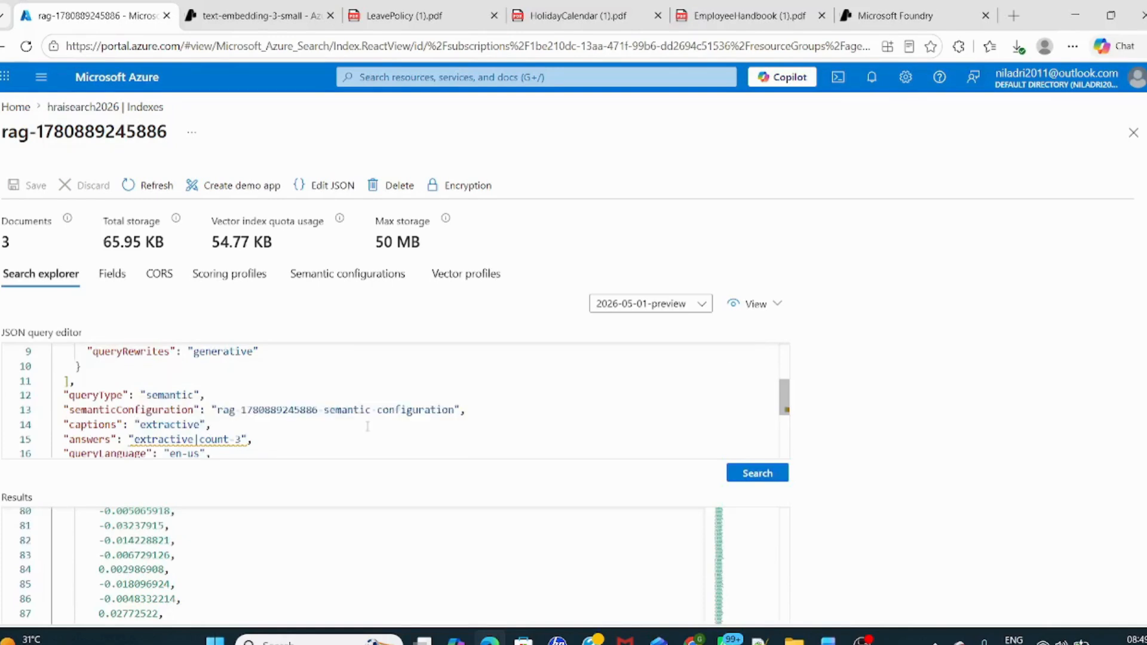
scroll(368, 426, "up", 3)
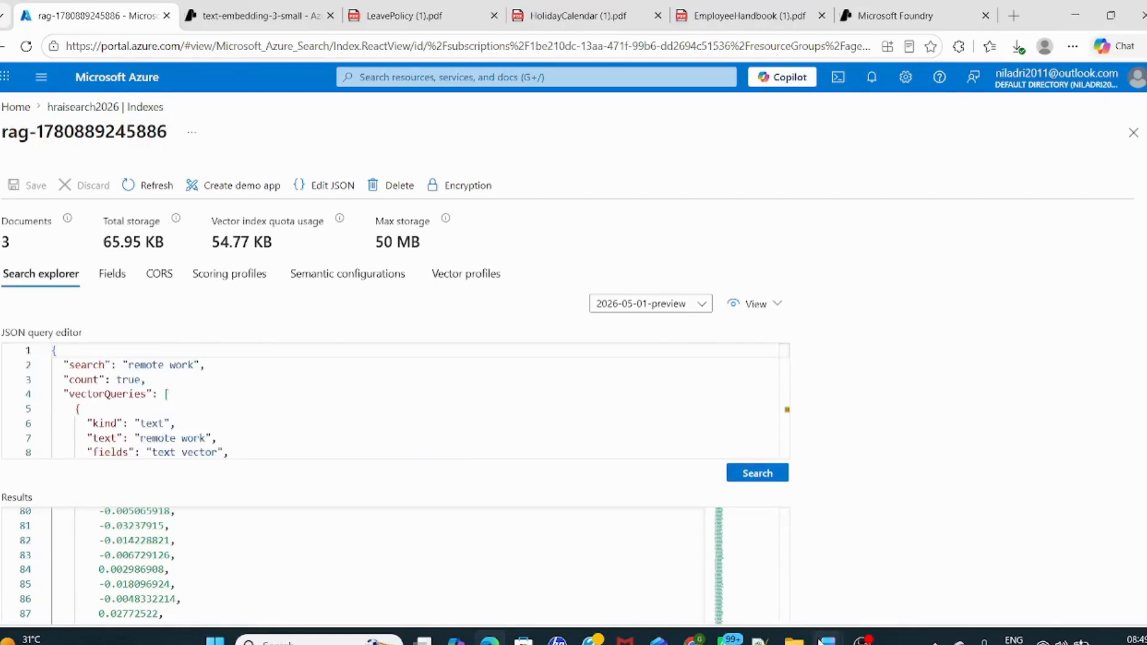
- Check the Verify Foundry IQ Connection notes in Word, then open knowledgebase112 in Microsoft Foundry and review its configuration and knowledge sources
mouse_move(827, 638)
left_click(780, 614)
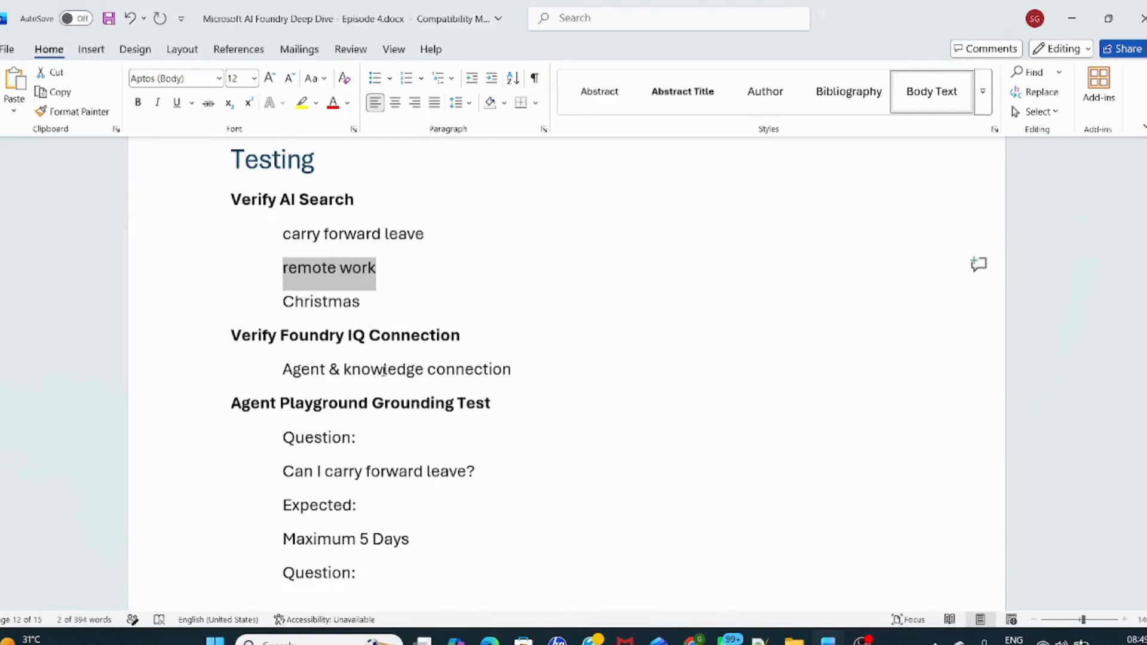
left_click(490, 639)
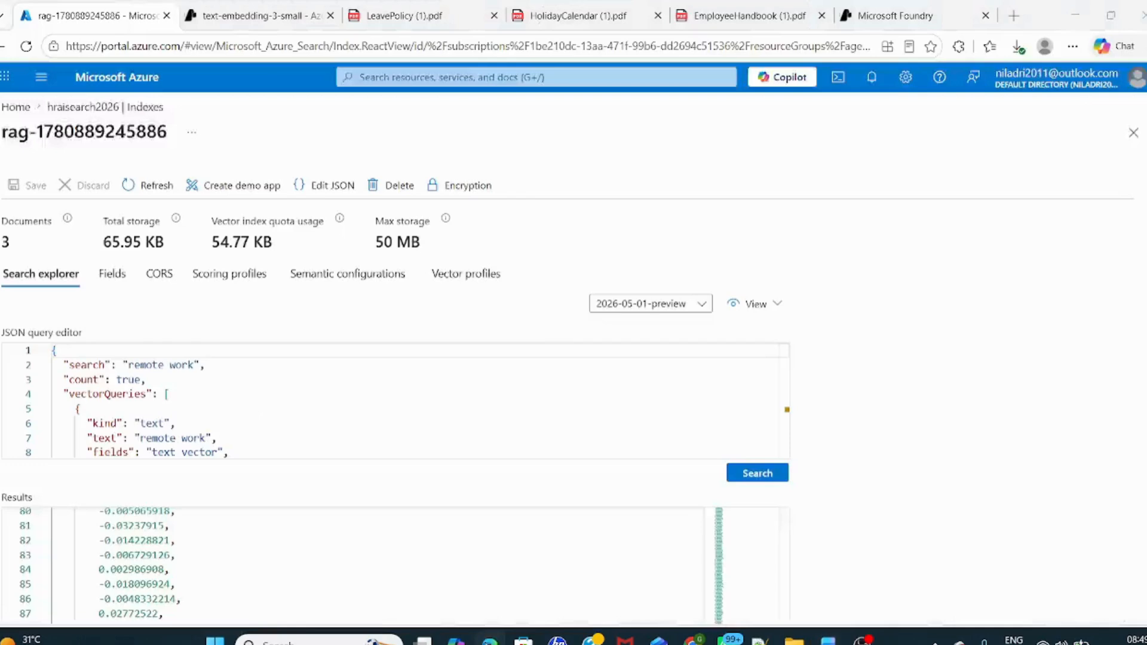
left_click(895, 15)
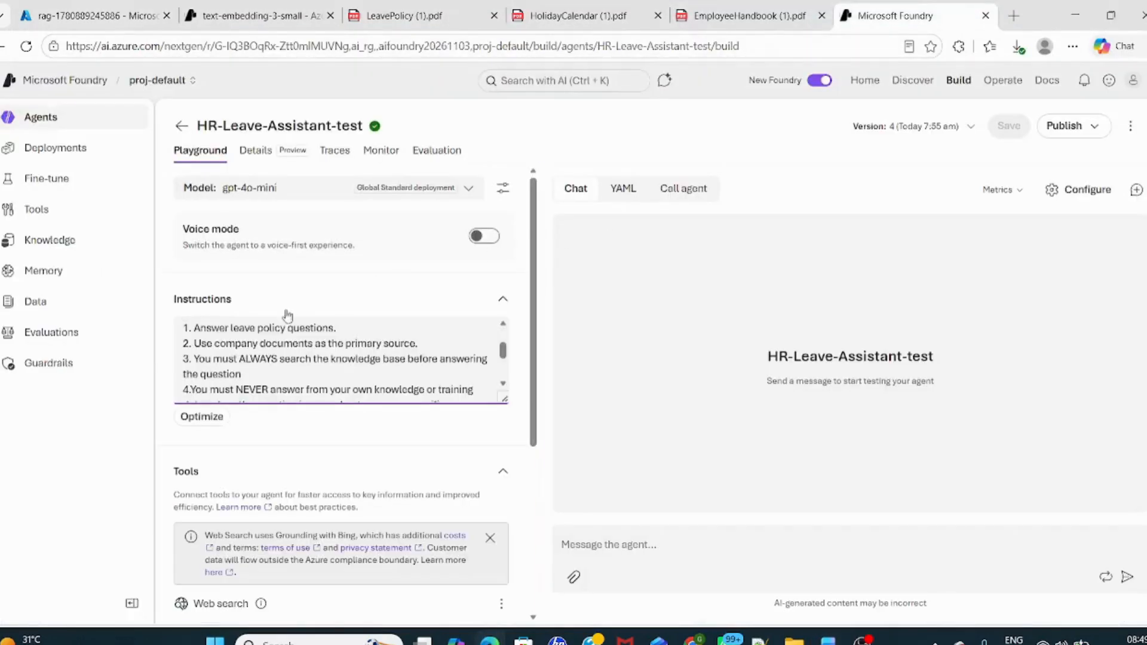
left_click(71, 250)
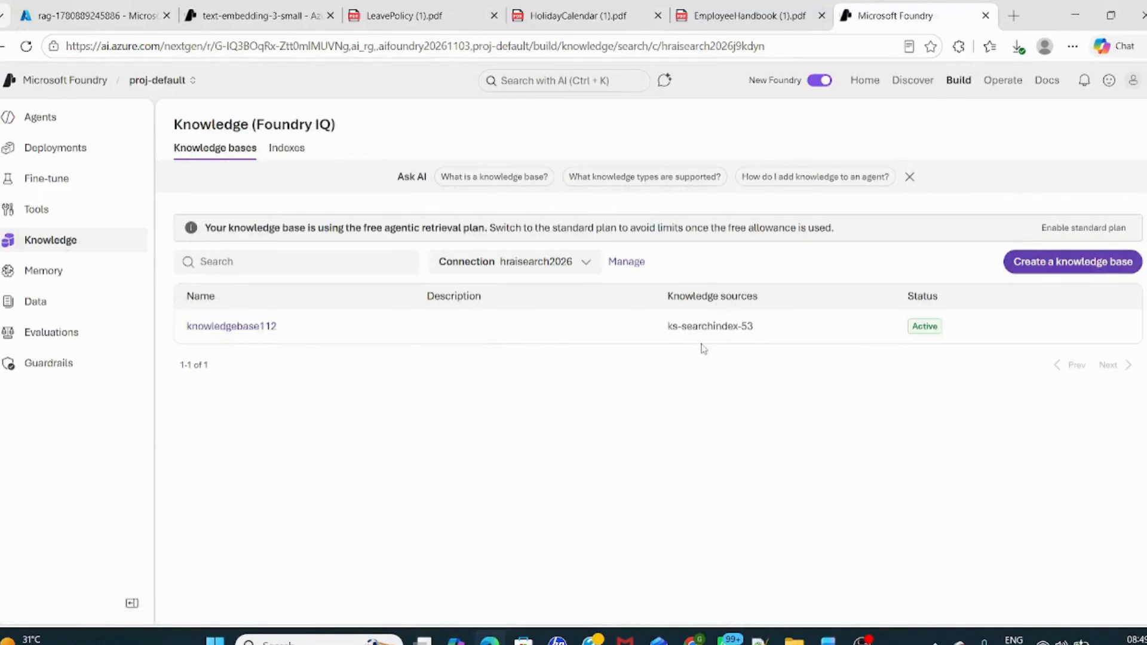
left_click(267, 330)
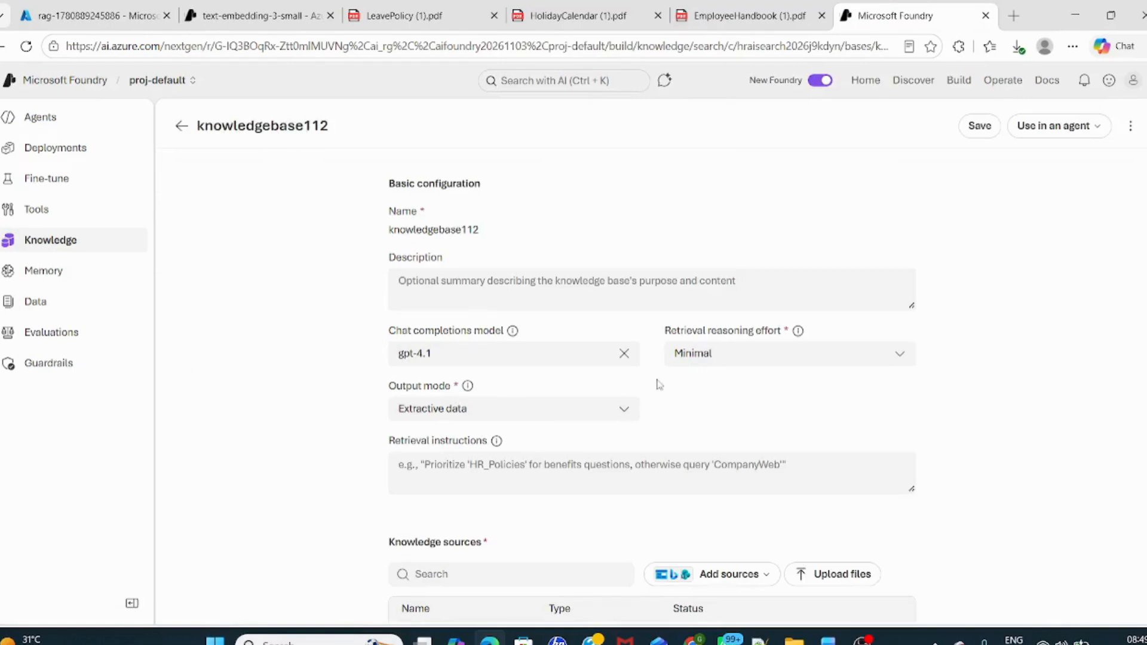
scroll(660, 384, "down", 2)
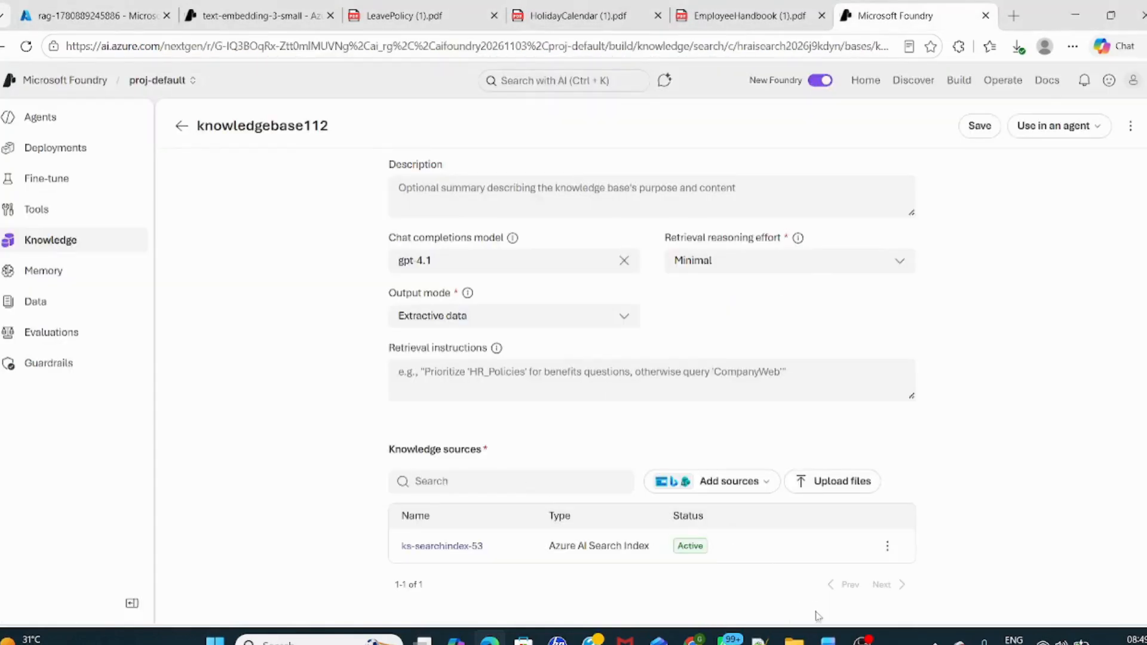
- Return to the Word notes and read the Agent Playground Grounding Test question and expected answer
mouse_move(829, 637)
left_click(790, 591)
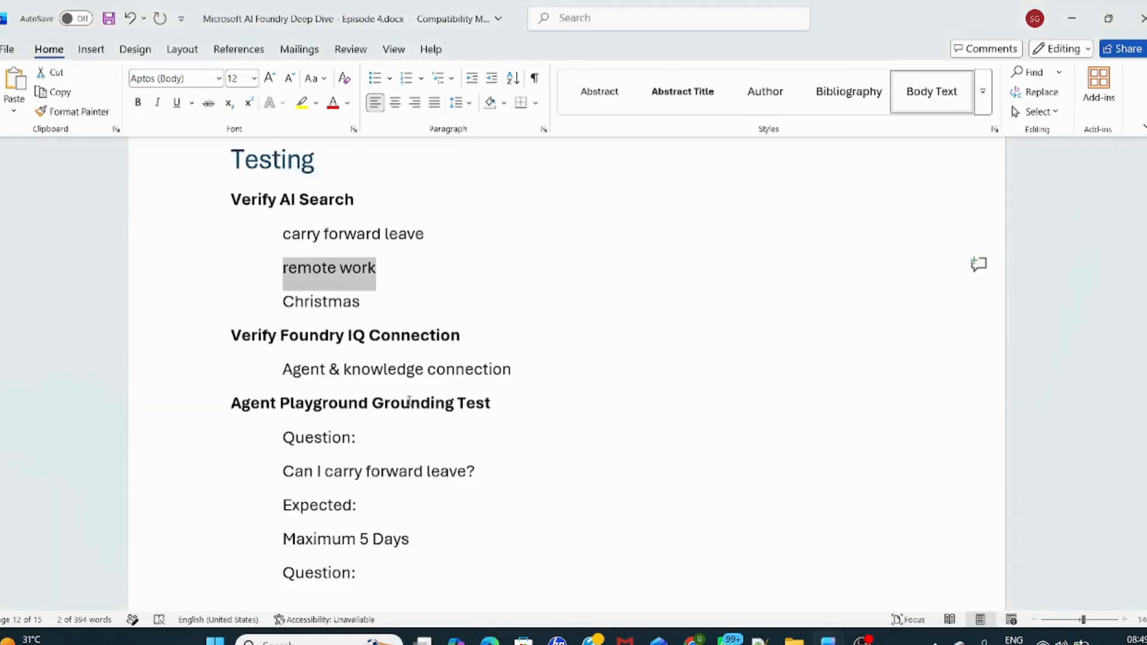
scroll(284, 350, "down", 3)
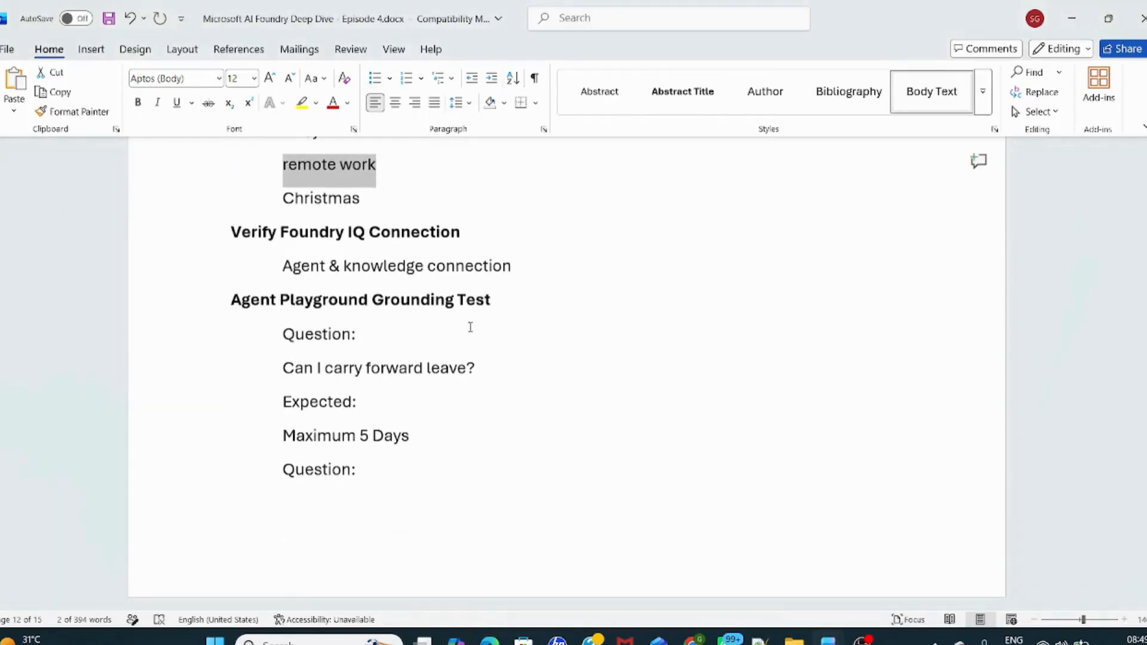
- Switch to Microsoft Foundry, open the HR-Leave-Assistant-test agent's playground and review its instructions
mouse_move(502, 638)
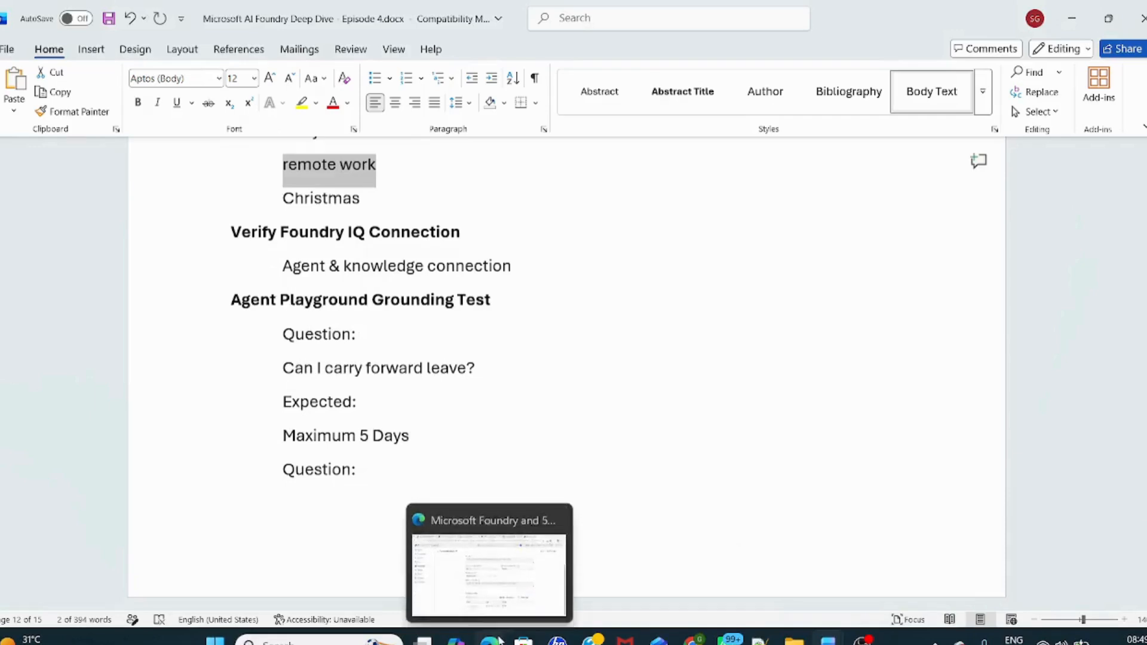
left_click(523, 511)
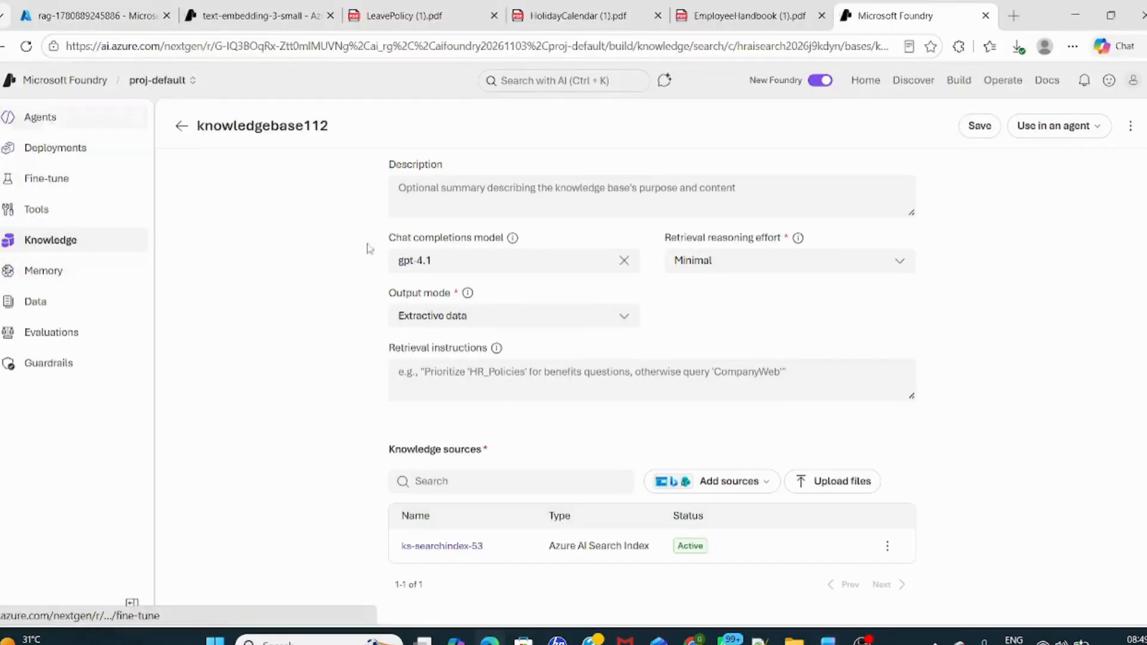
left_click(44, 123)
left_click(267, 300)
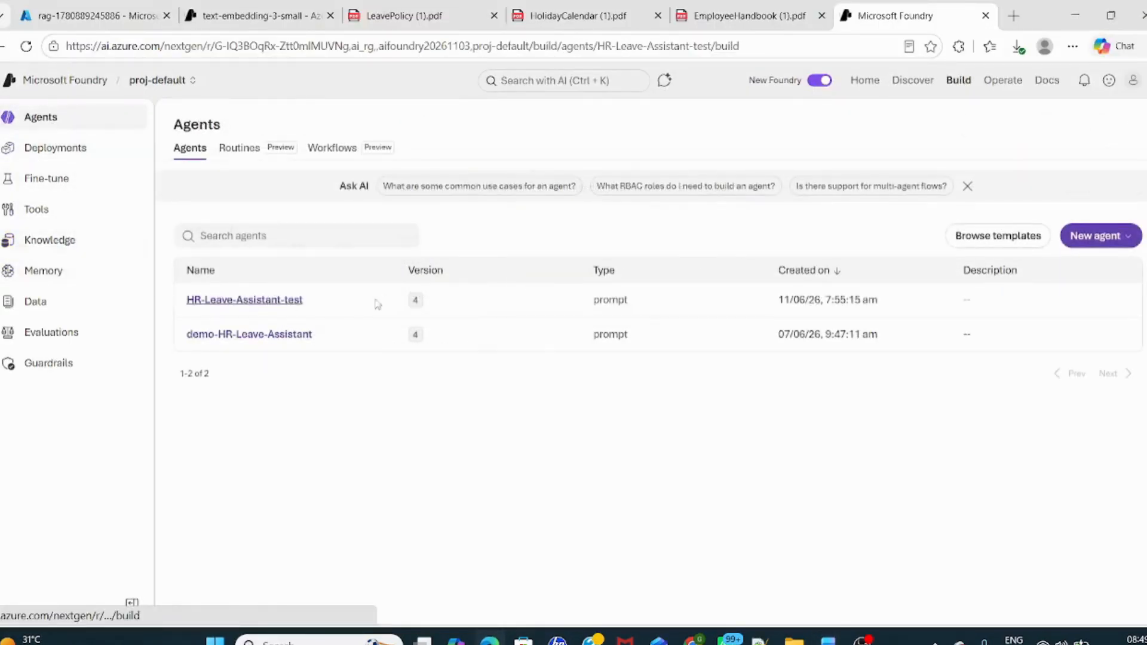
scroll(341, 376, "down", 2)
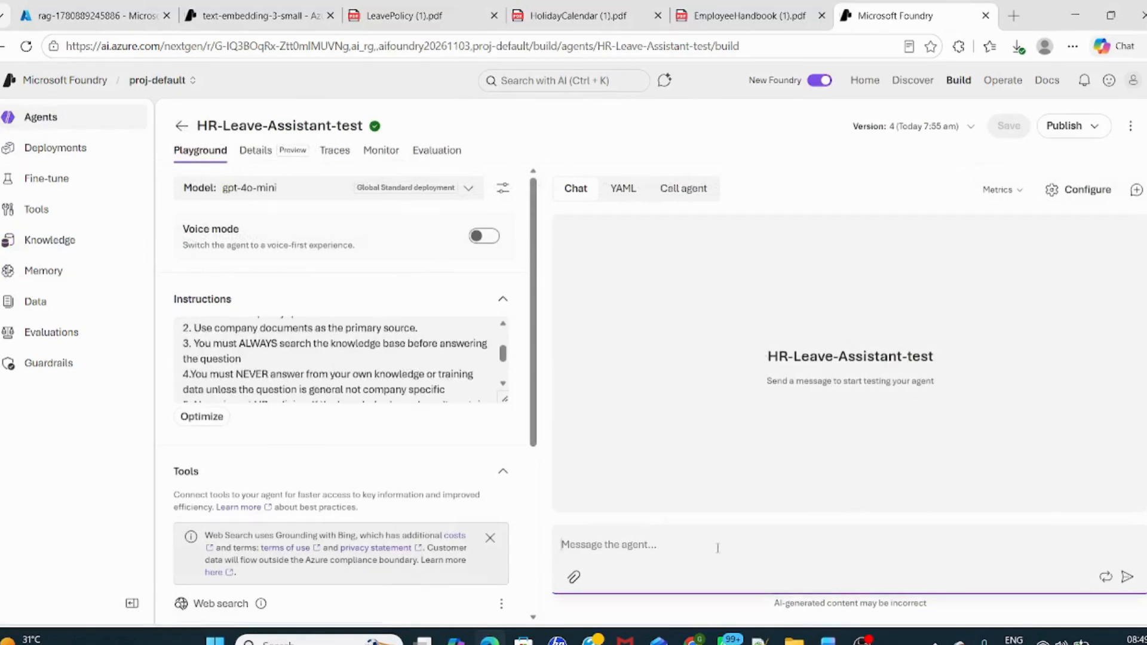
- Return to the Word notes and copy the question "What is the remote work policy?" from the grounding test section
key("alt+Tab")
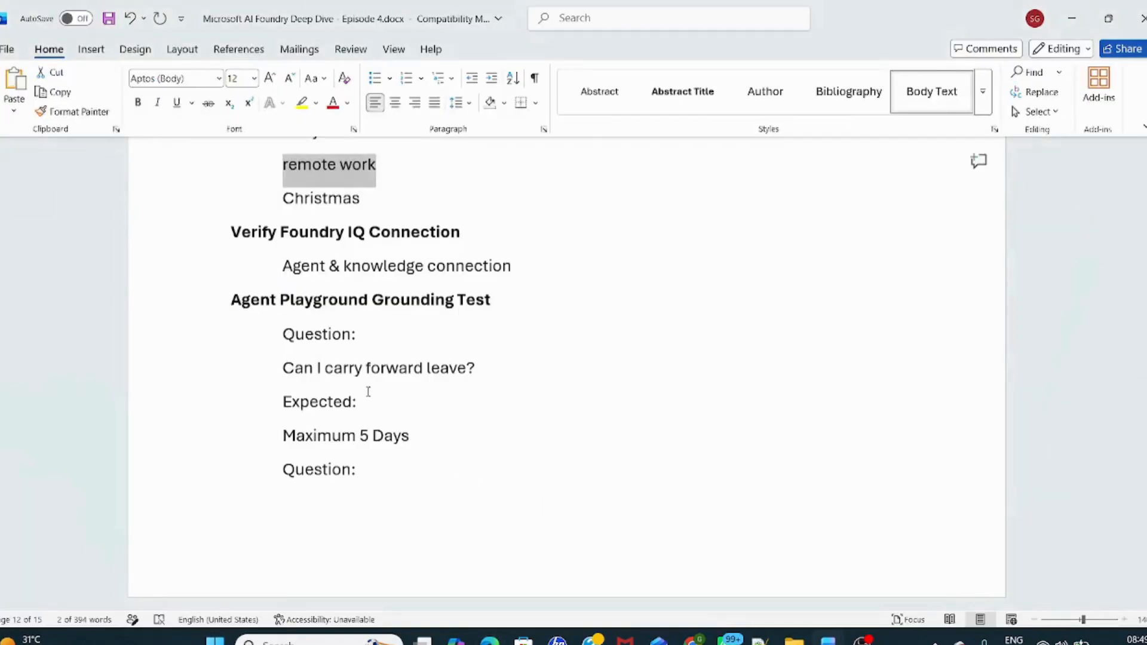
scroll(368, 391, "down", 1)
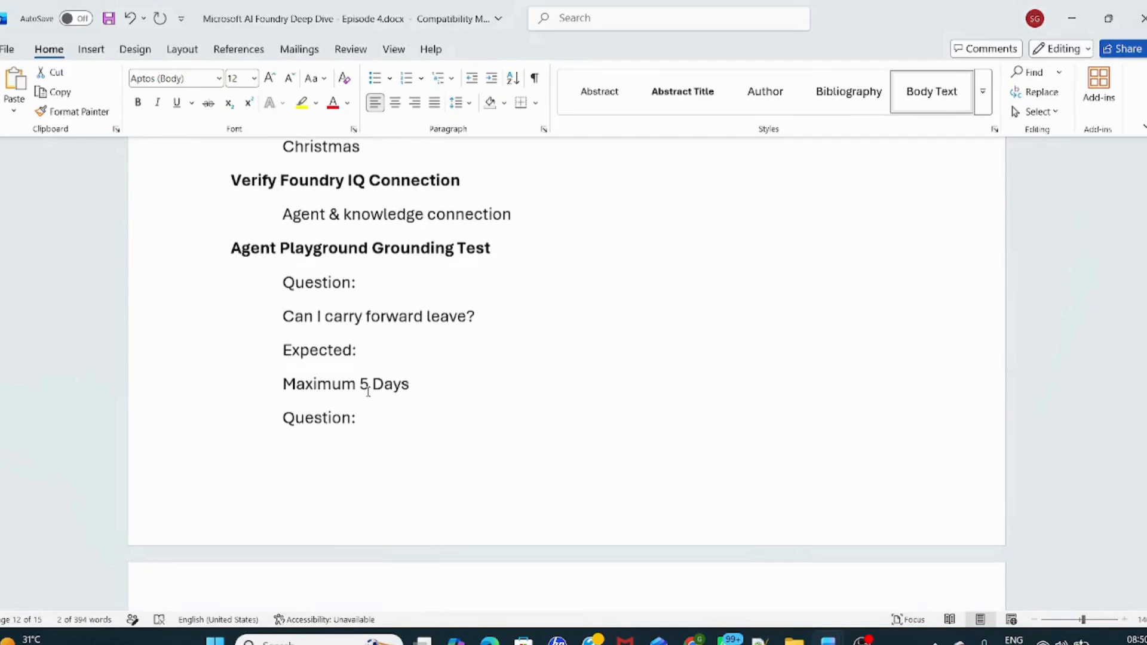
scroll(436, 389, "down", 5)
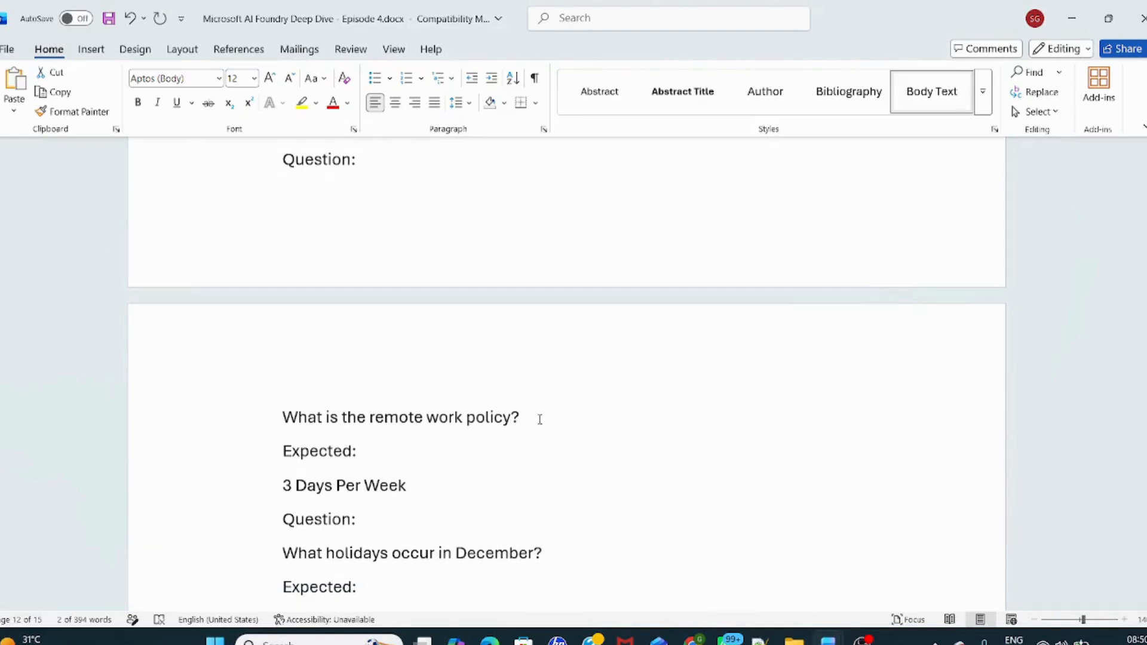
left_click_drag(540, 419, 281, 420)
key("ctrl+c")
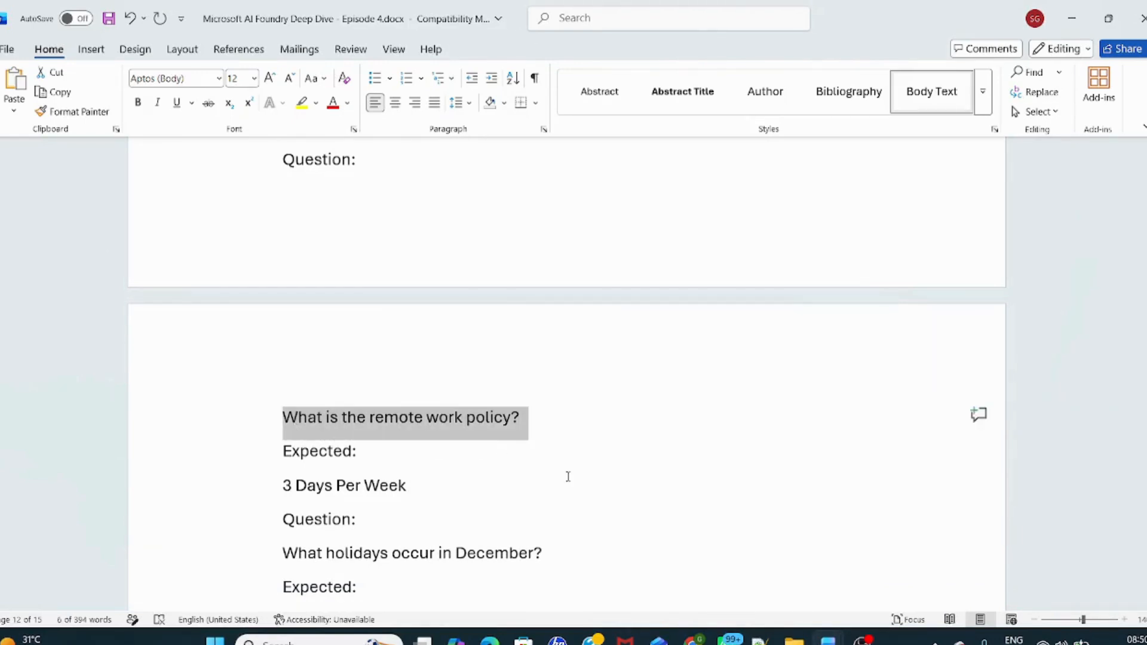
- Switch to Microsoft Foundry and send the agent the copied question "What is the remote work policy?"
key("alt+Tab")
left_click(928, 540)
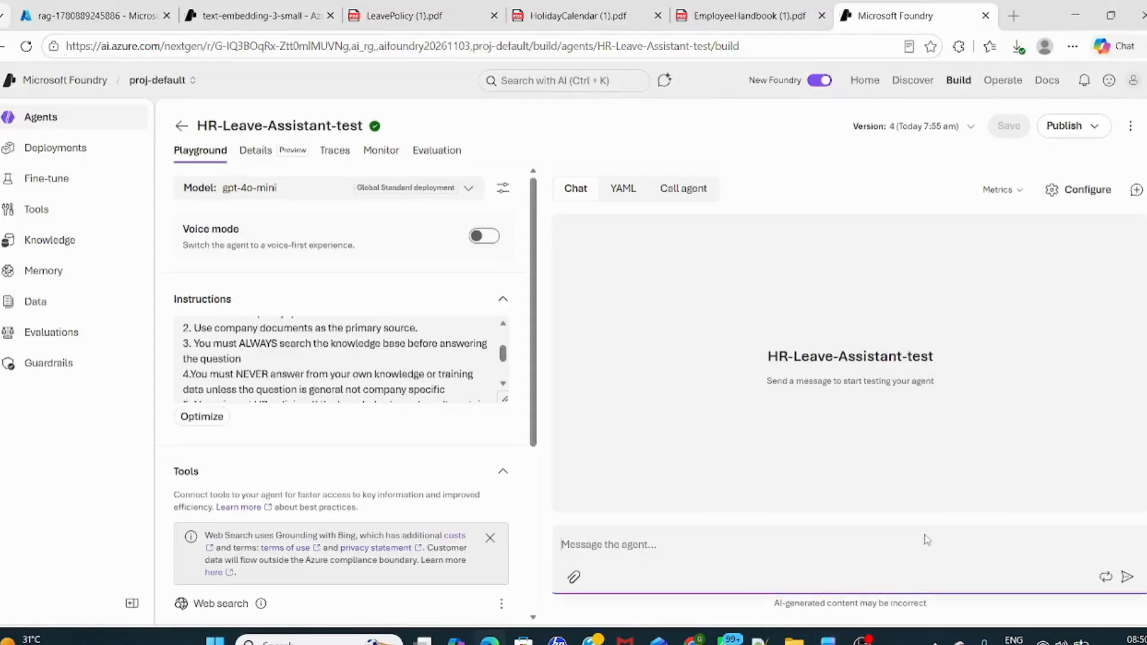
key("ctrl+v")
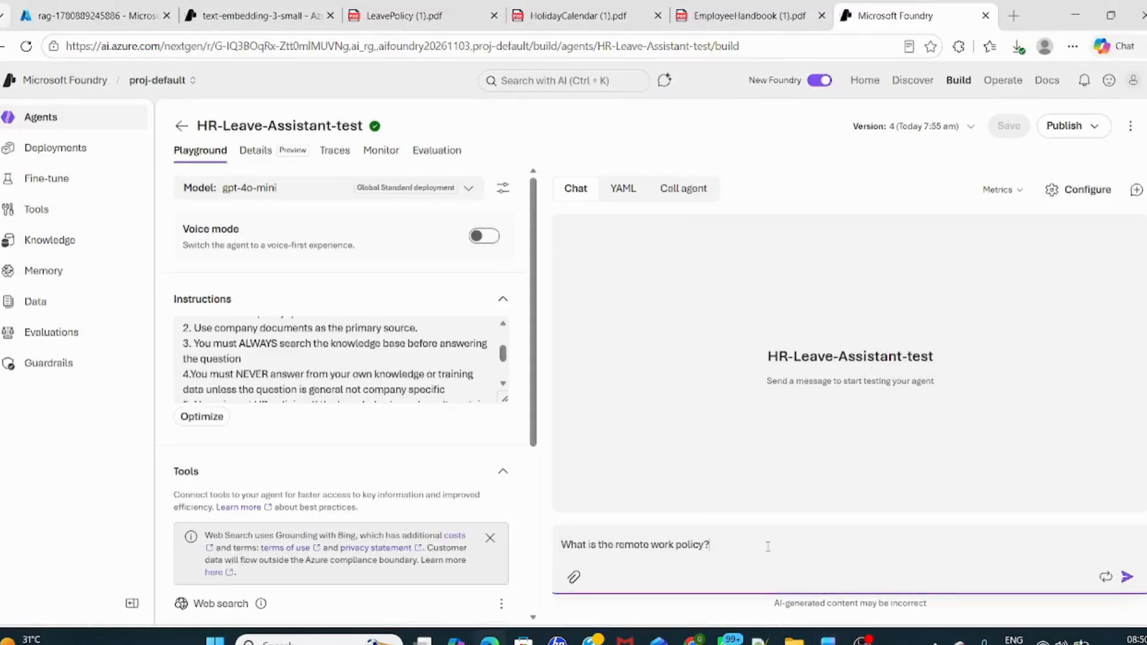
left_click(1128, 578)
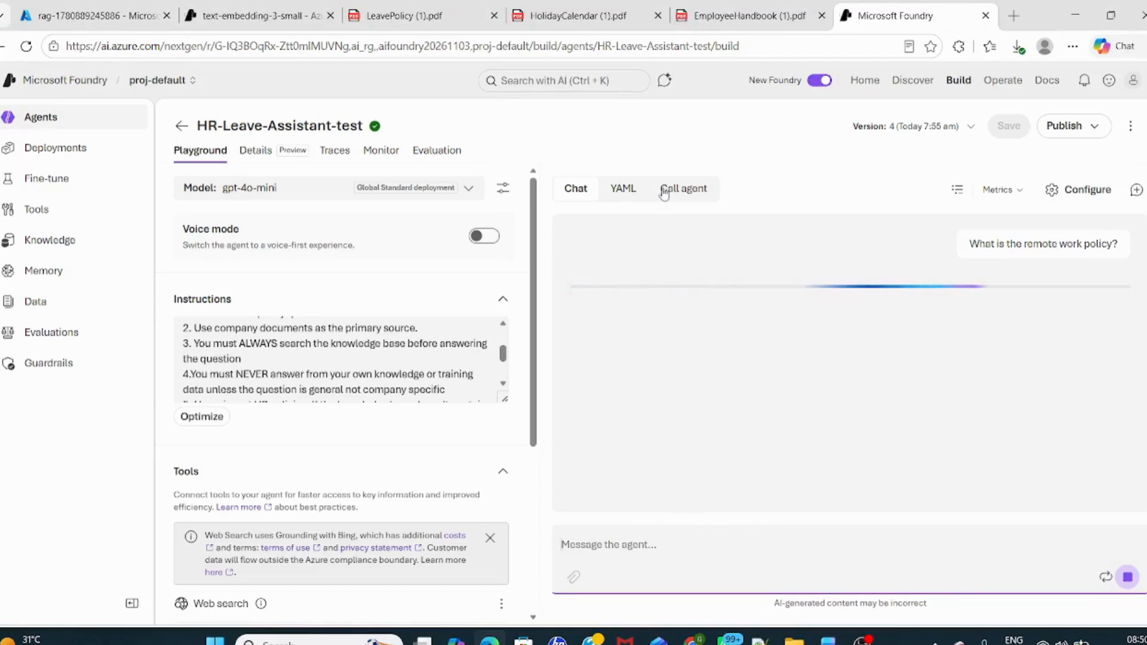
- Compare the agent's remote work answer with the EmployeeHandbook PDF and review the agent's instructions on inventing HR policies
left_click(741, 8)
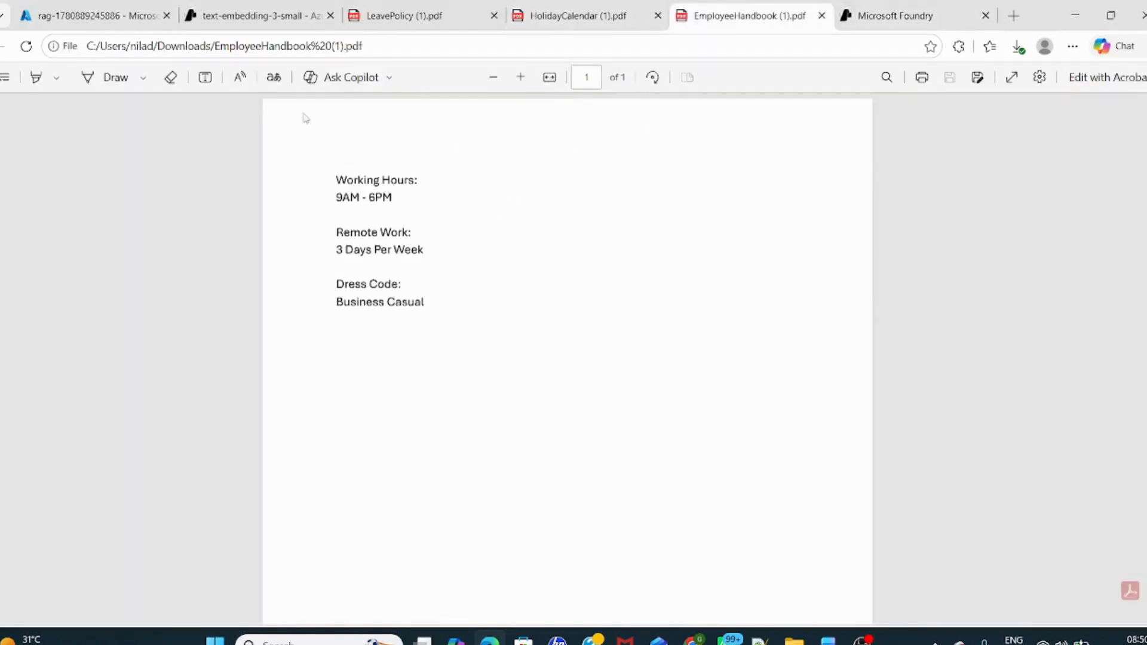
left_click(896, 18)
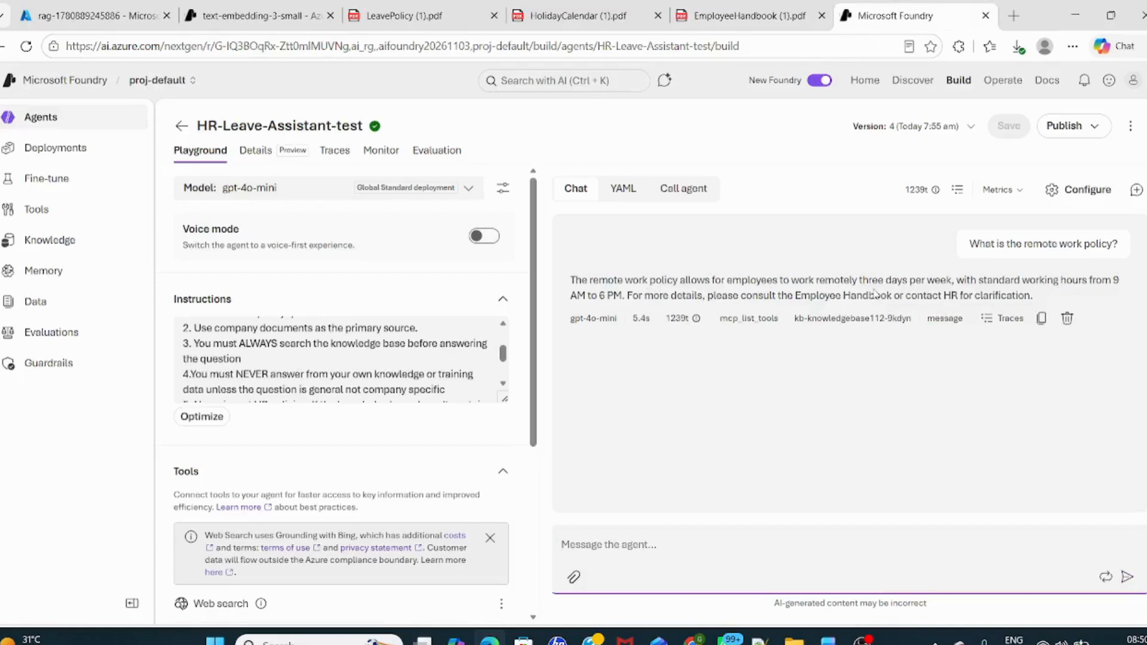
left_click(724, 18)
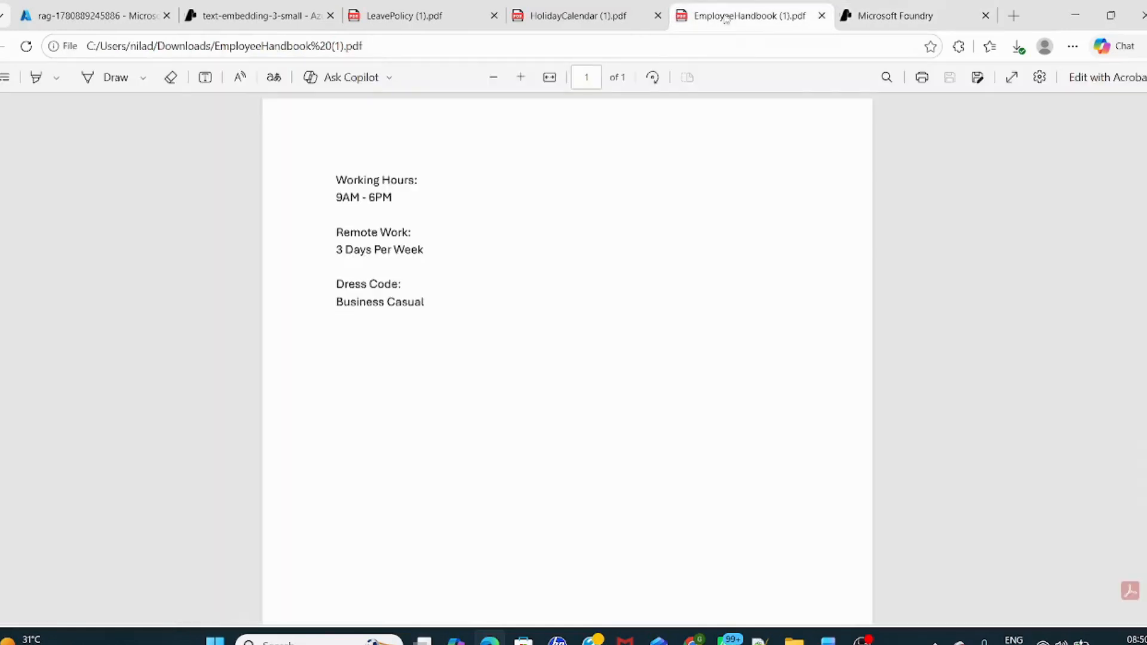
left_click(884, 24)
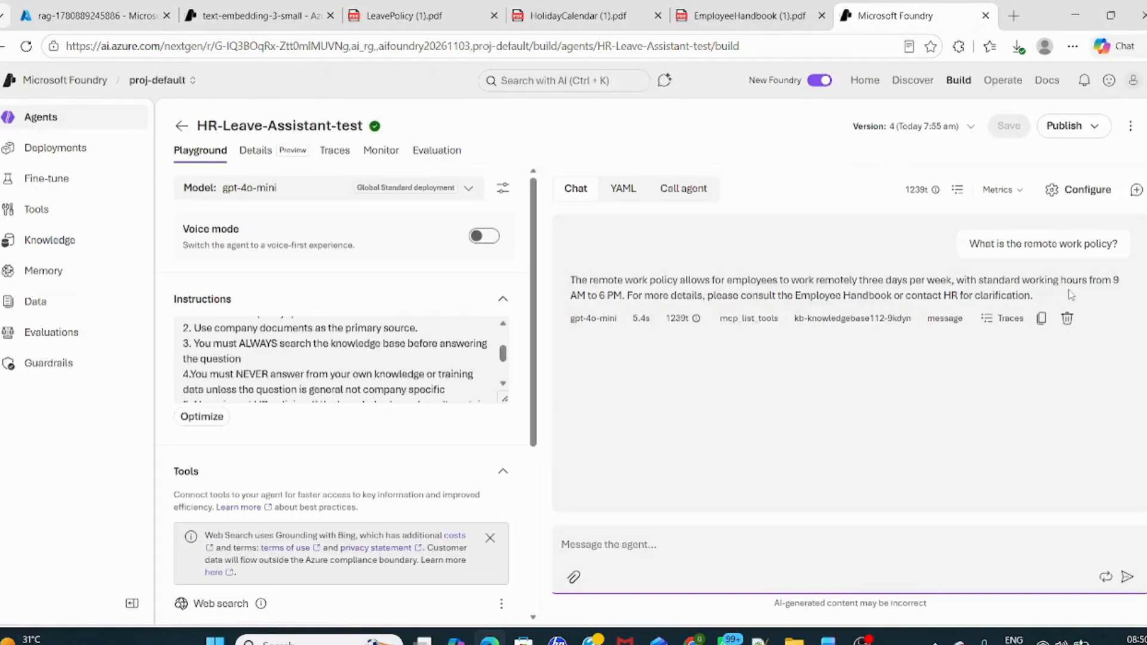
left_click(741, 16)
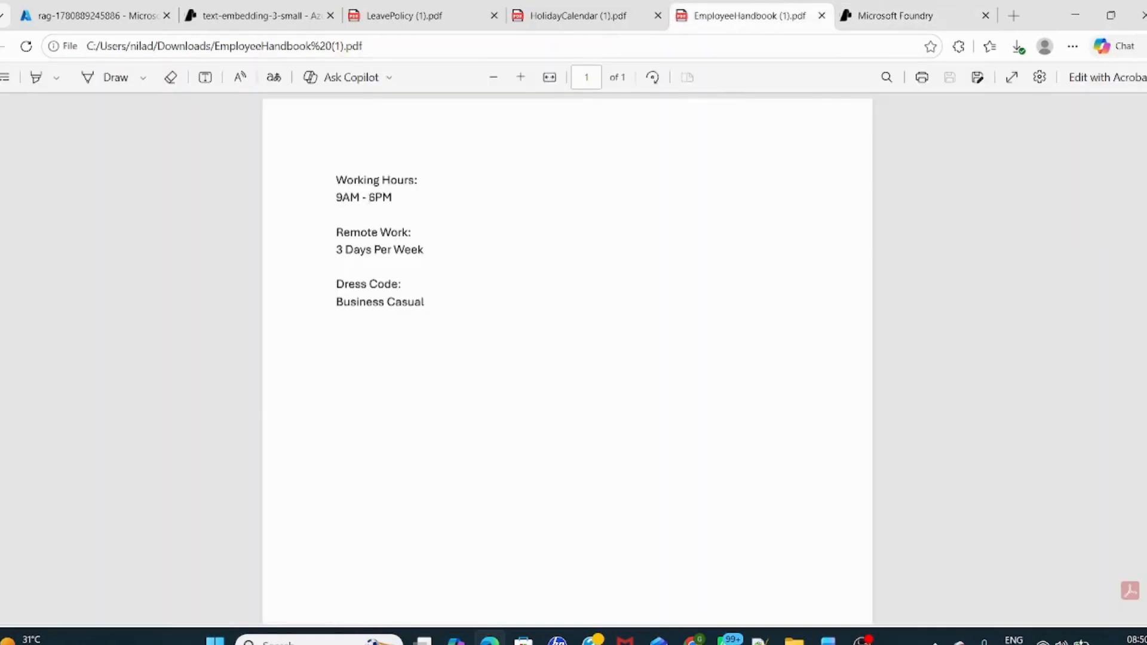
left_click(894, 16)
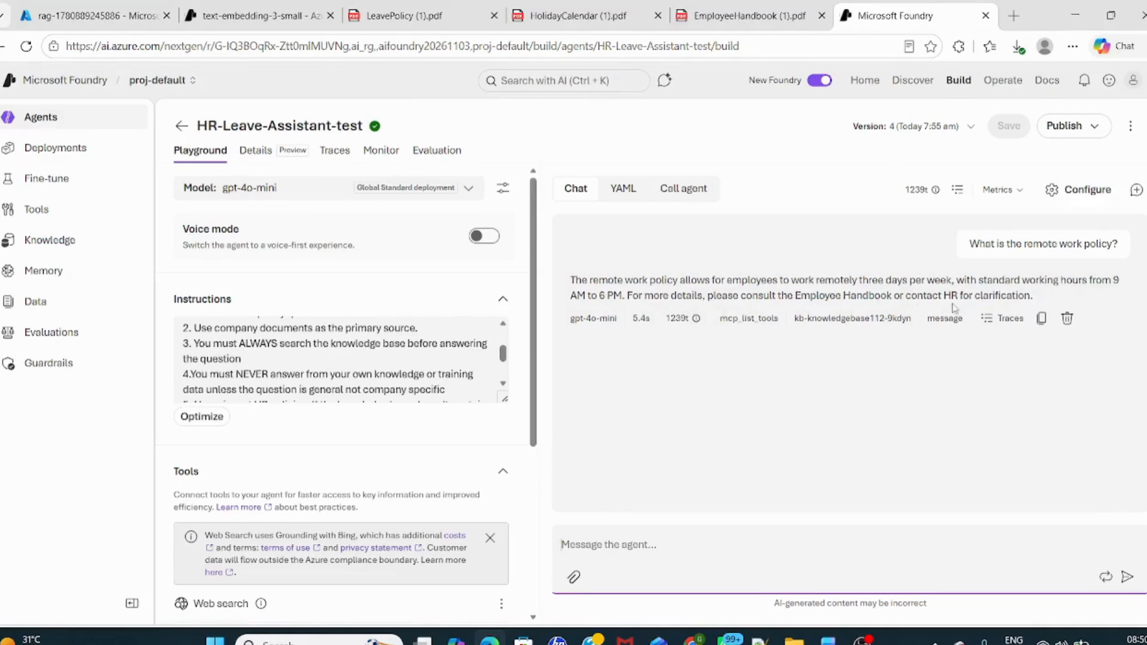
scroll(403, 367, "down", 2)
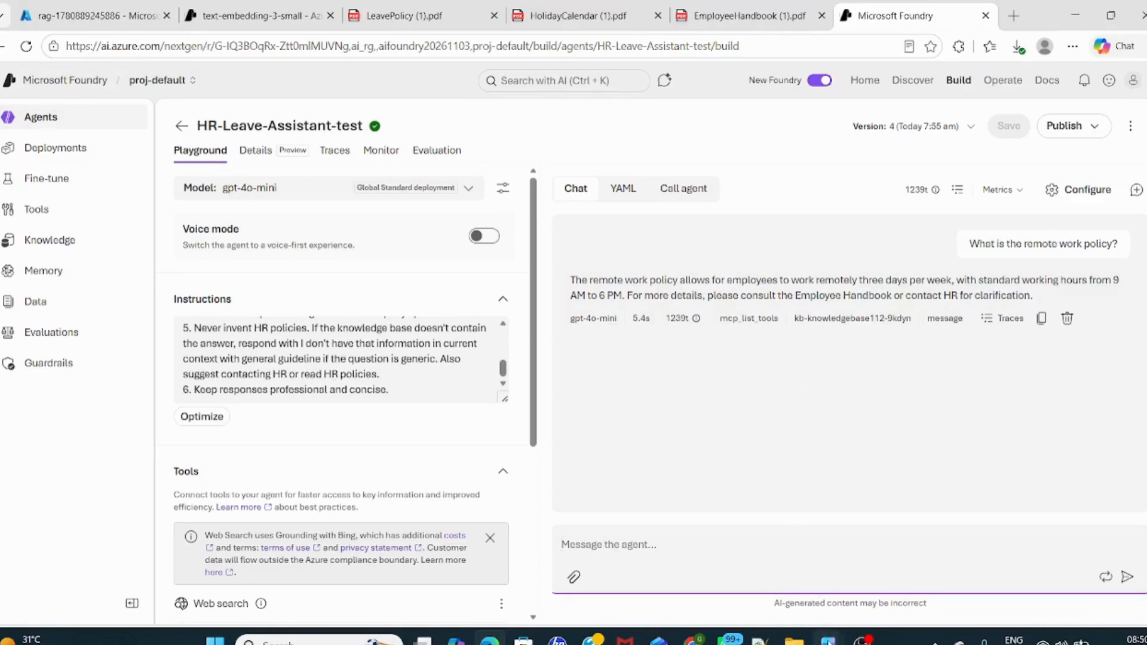
- Go back to the Word notes and copy the question "Can I carry forward leave?" under Agent Playground Grounding Test
mouse_move(827, 640)
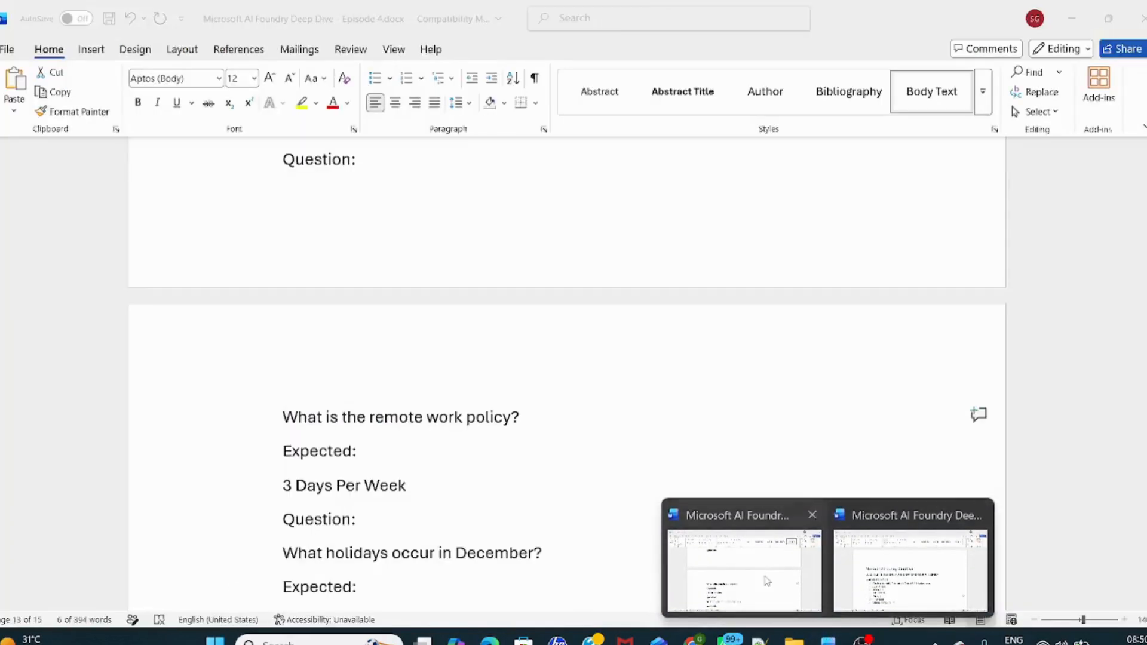
left_click(910, 571)
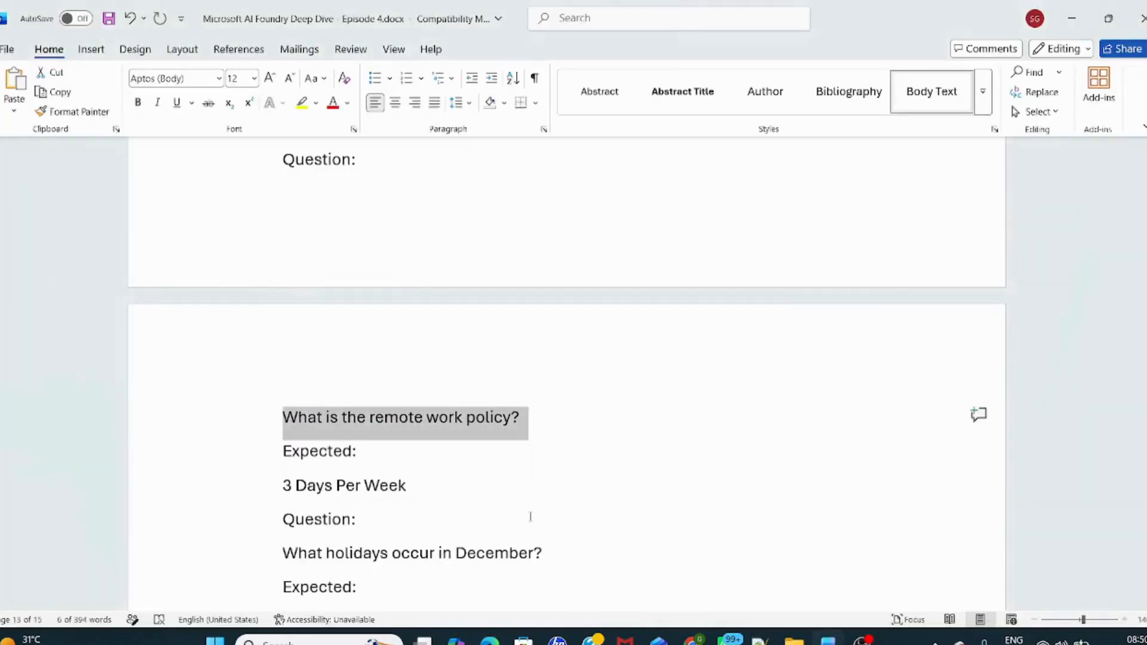
scroll(531, 517, "down", 1)
scroll(531, 516, "down", 2)
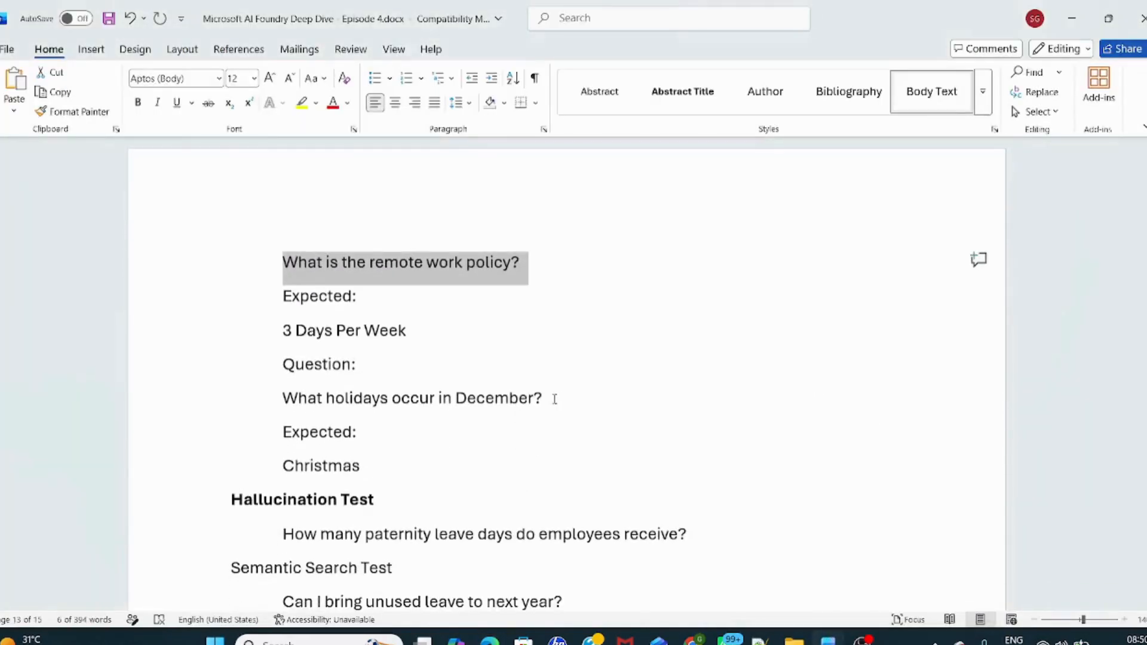
left_click_drag(555, 399, 283, 399)
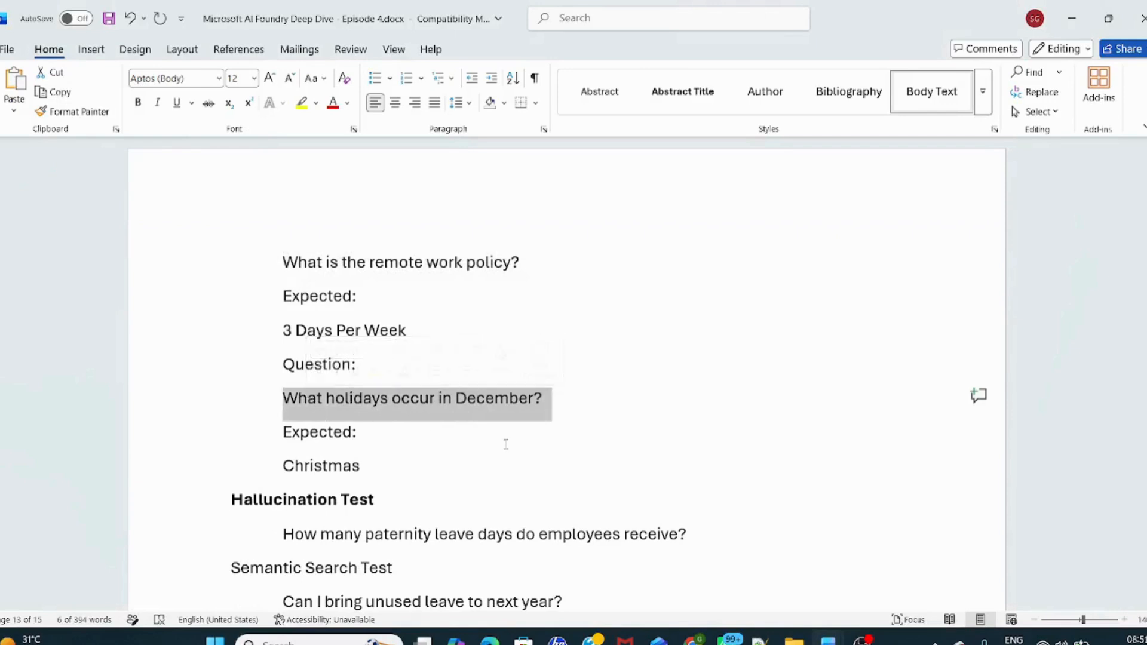
scroll(504, 443, "up", 3)
scroll(506, 444, "up", 2)
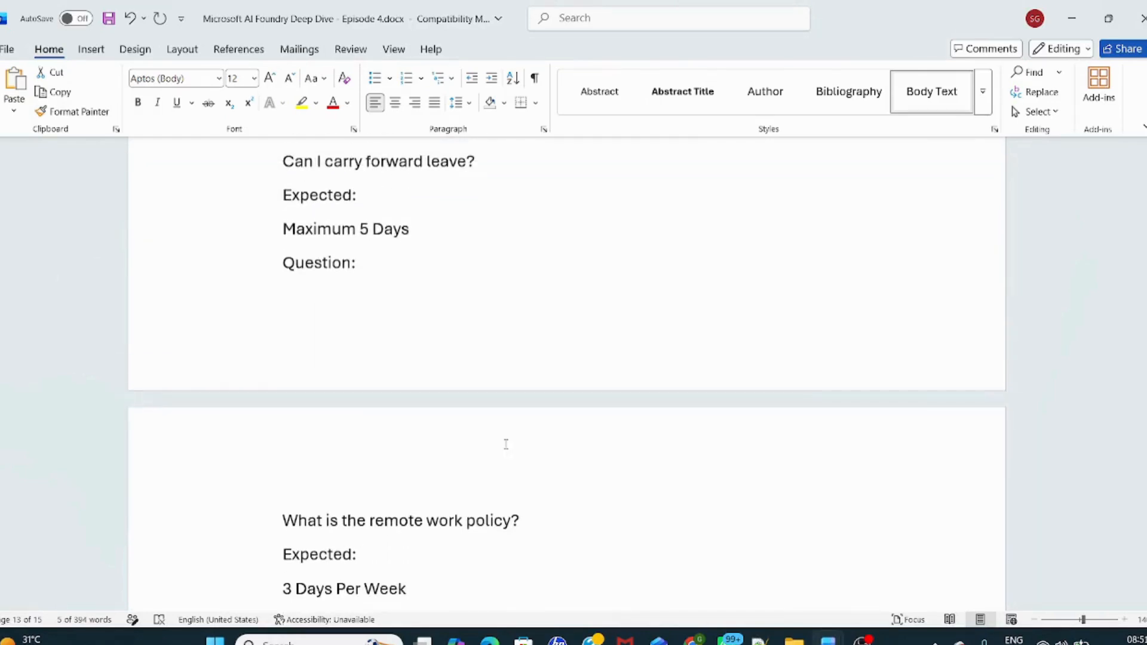
scroll(506, 444, "up", 1)
left_click_drag(472, 213, 251, 213)
key("ctrl+c")
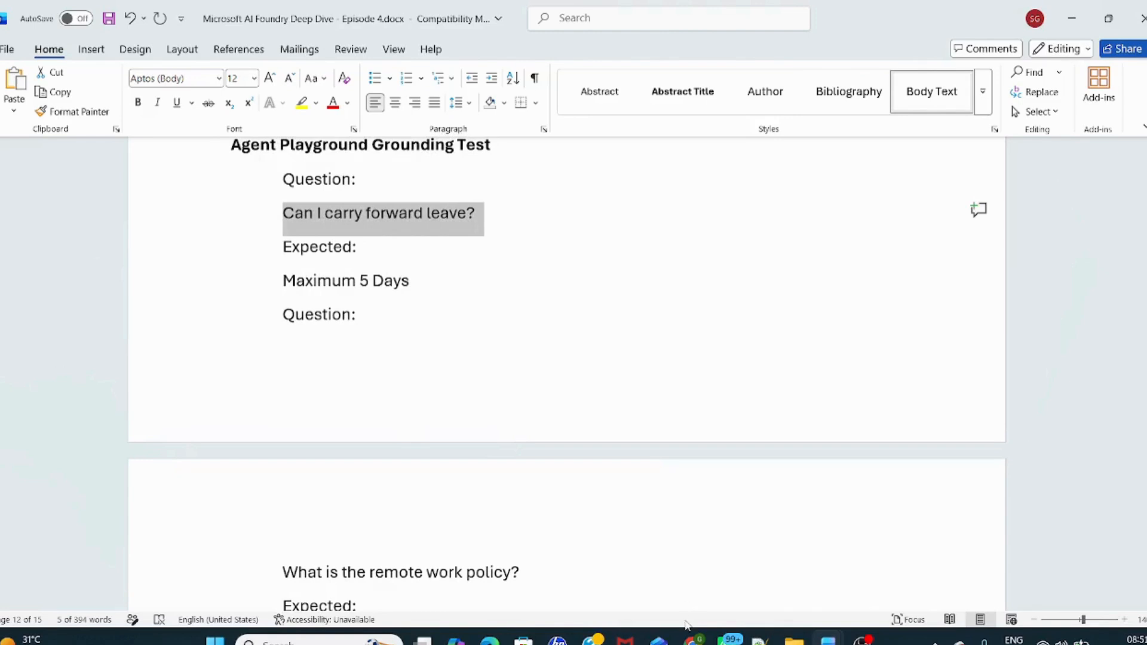
- Enter "Can I carry forward leave?" in the agent chat, check the carry forward rule in the LeavePolicy PDF, and send the question
left_click(495, 638)
left_click(660, 569)
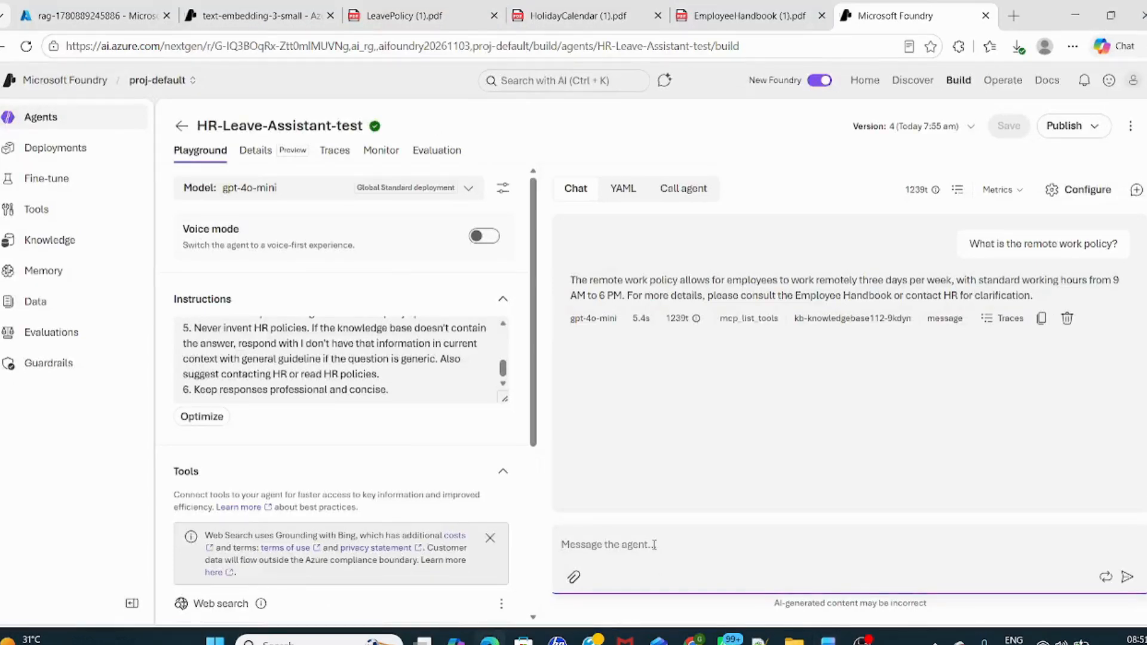
key("ctrl+v")
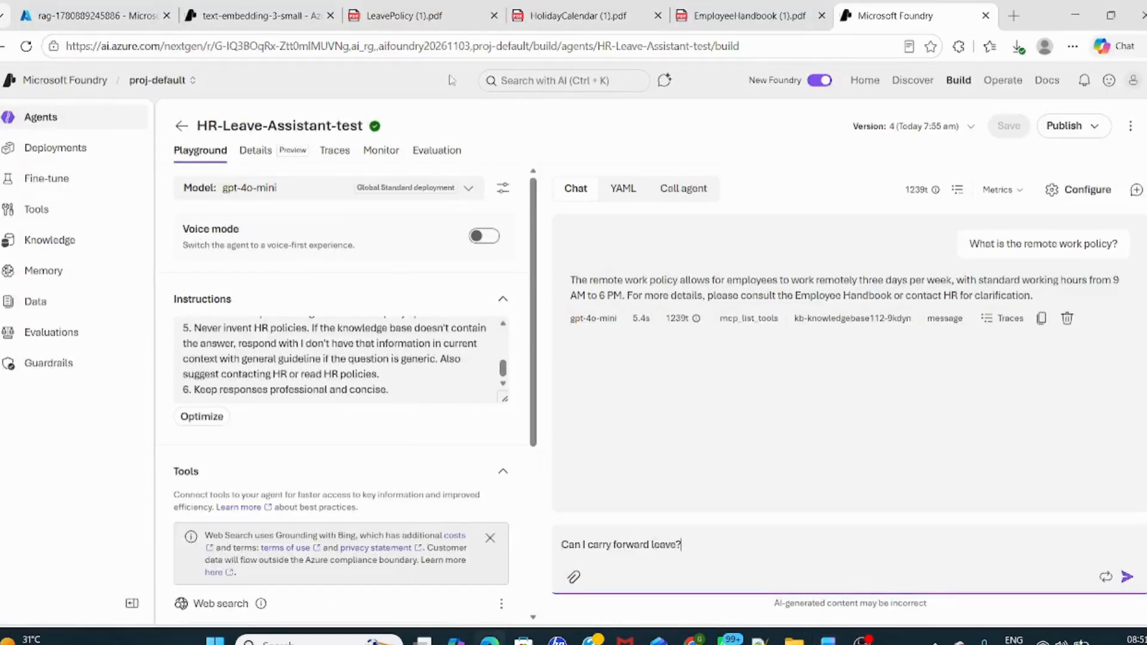
left_click(425, 24)
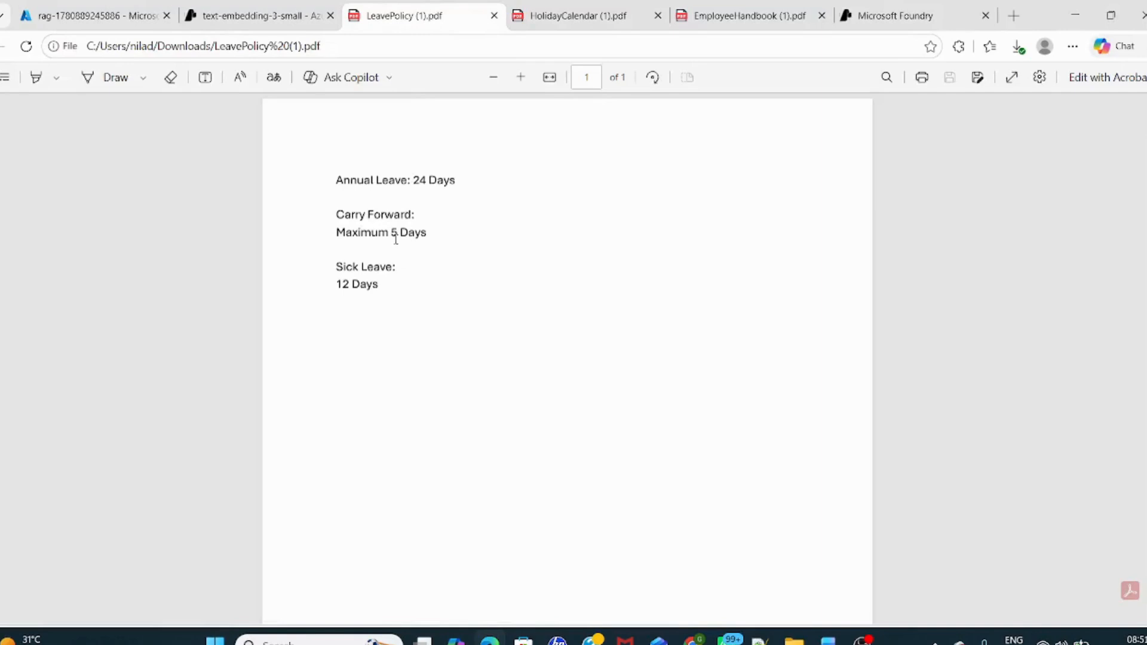
left_click(905, 19)
left_click(1128, 577)
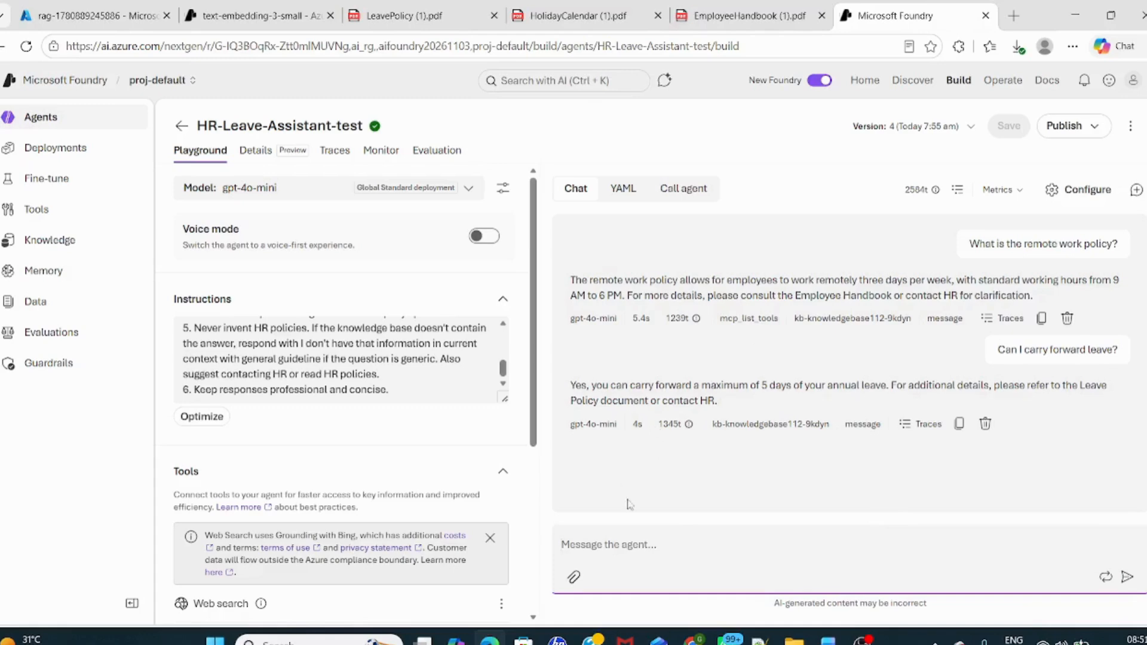
- Return to the Word notes and copy the question "What holidays occur in December?"
mouse_move(843, 625)
left_click(848, 603)
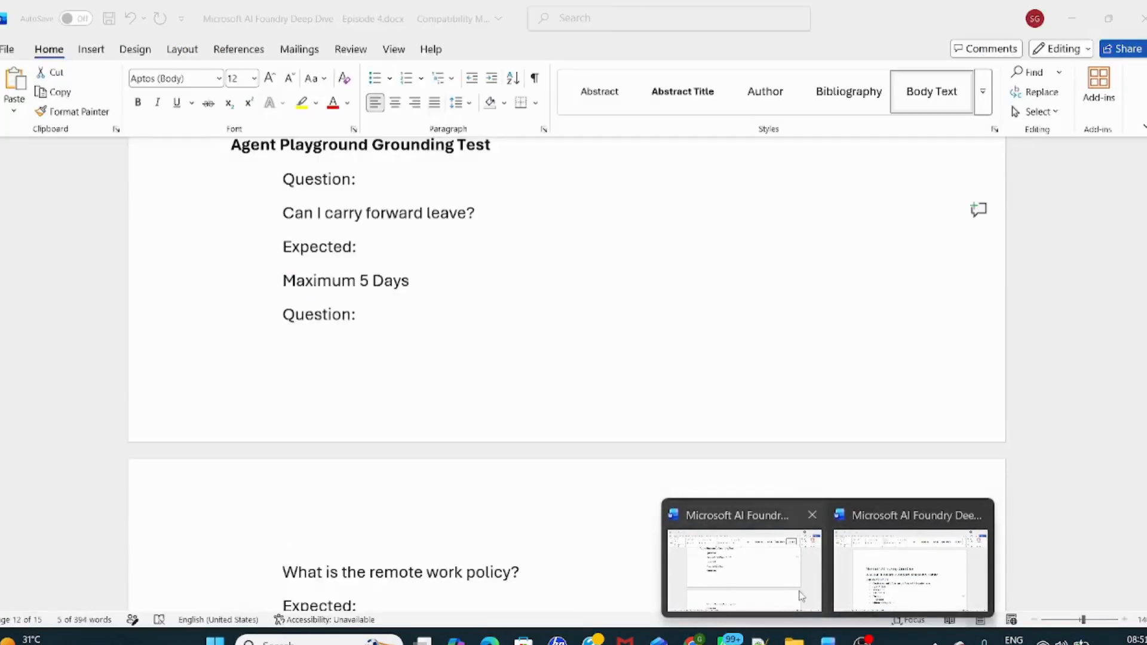
scroll(588, 538, "down", 1)
scroll(588, 537, "down", 3)
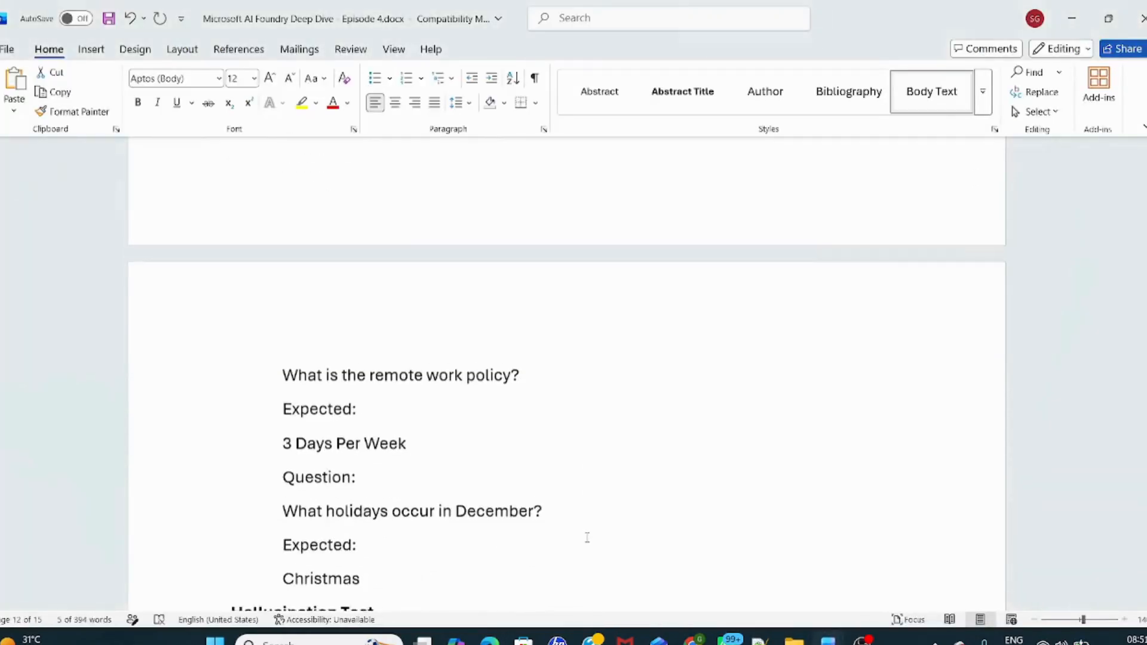
left_click_drag(553, 502, 287, 501)
key("ctrl+c")
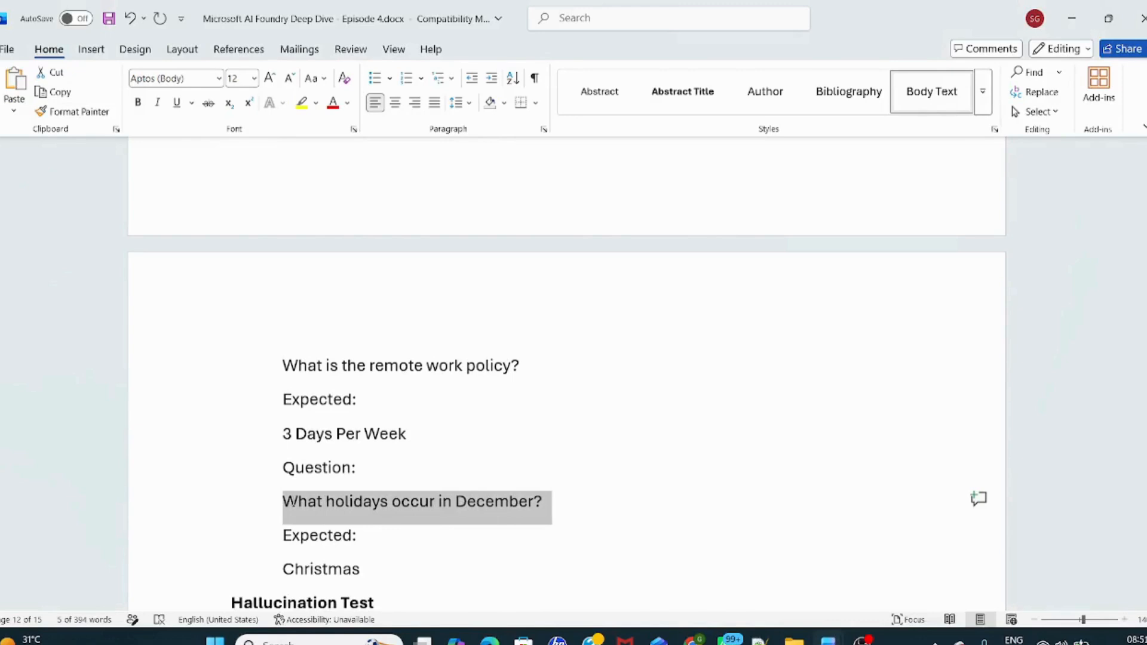
- Check the holidays in the HolidayCalendar PDF, then ask the Foundry agent "What holidays occur in December?"
left_click(1072, 18)
left_click(576, 16)
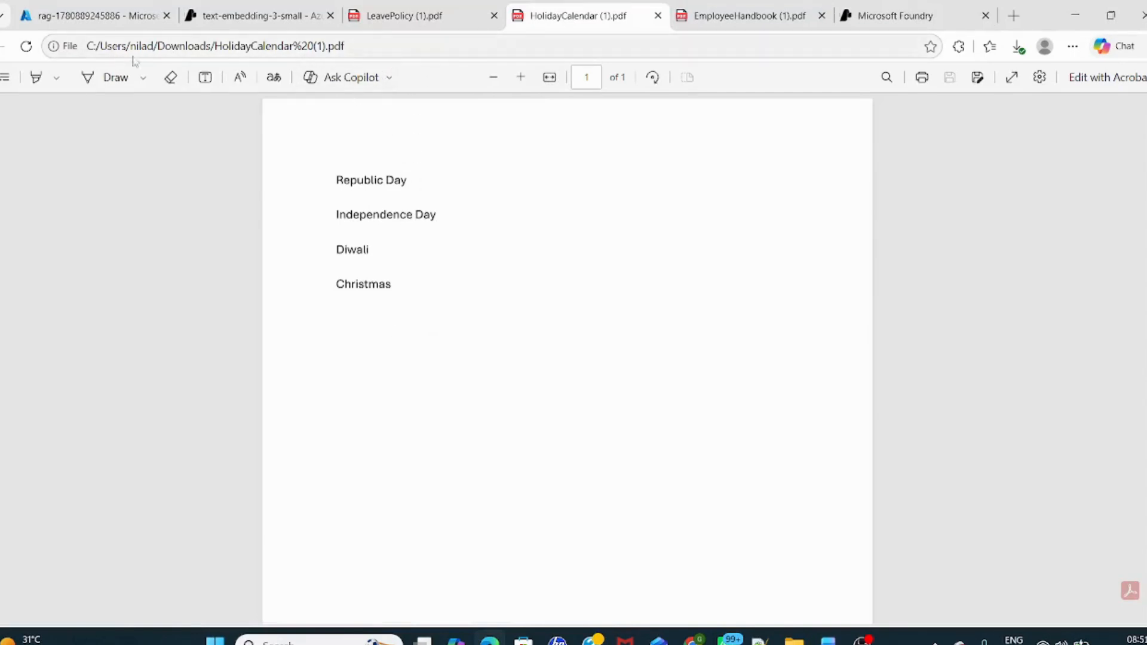
left_click(903, 16)
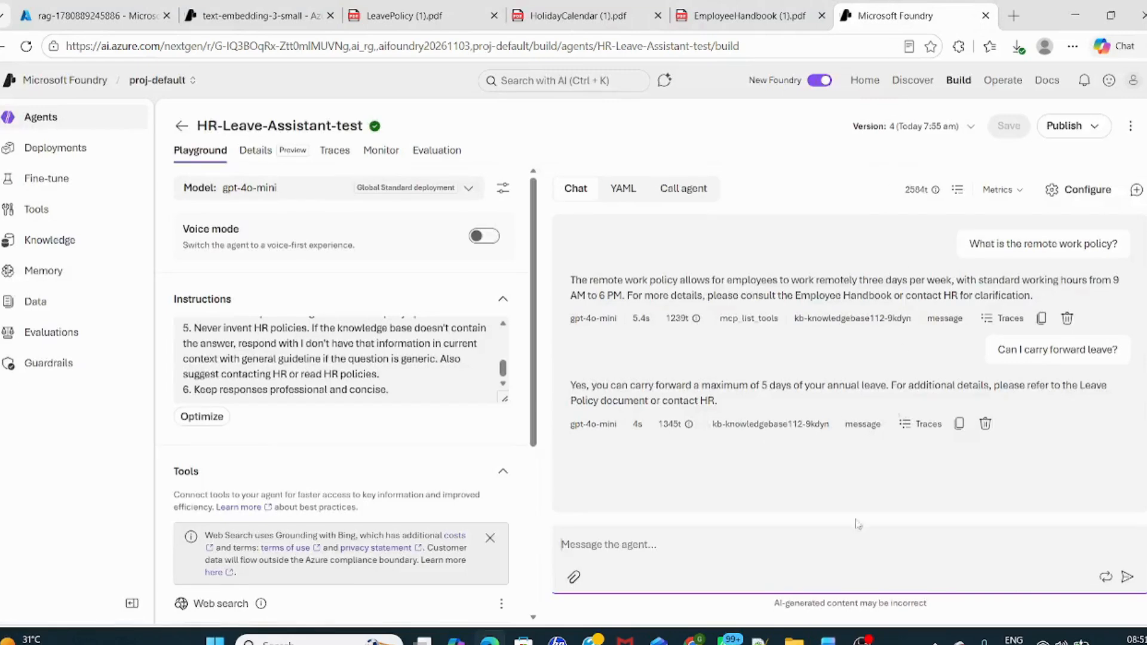
left_click(737, 549)
key("ctrl+v")
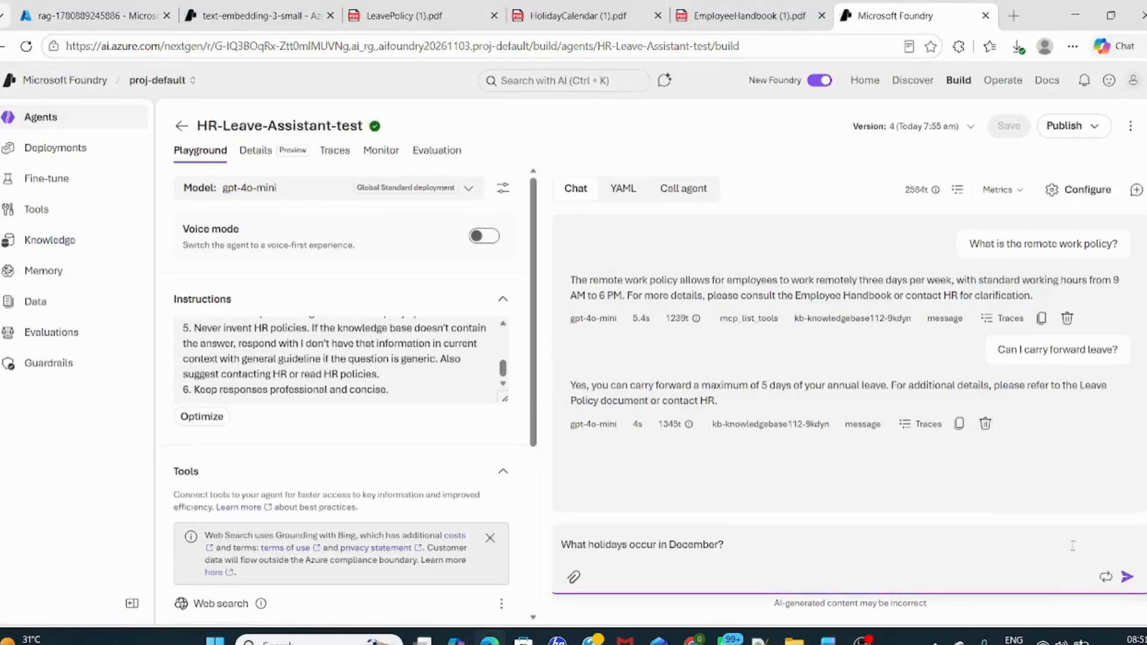
key("Return")
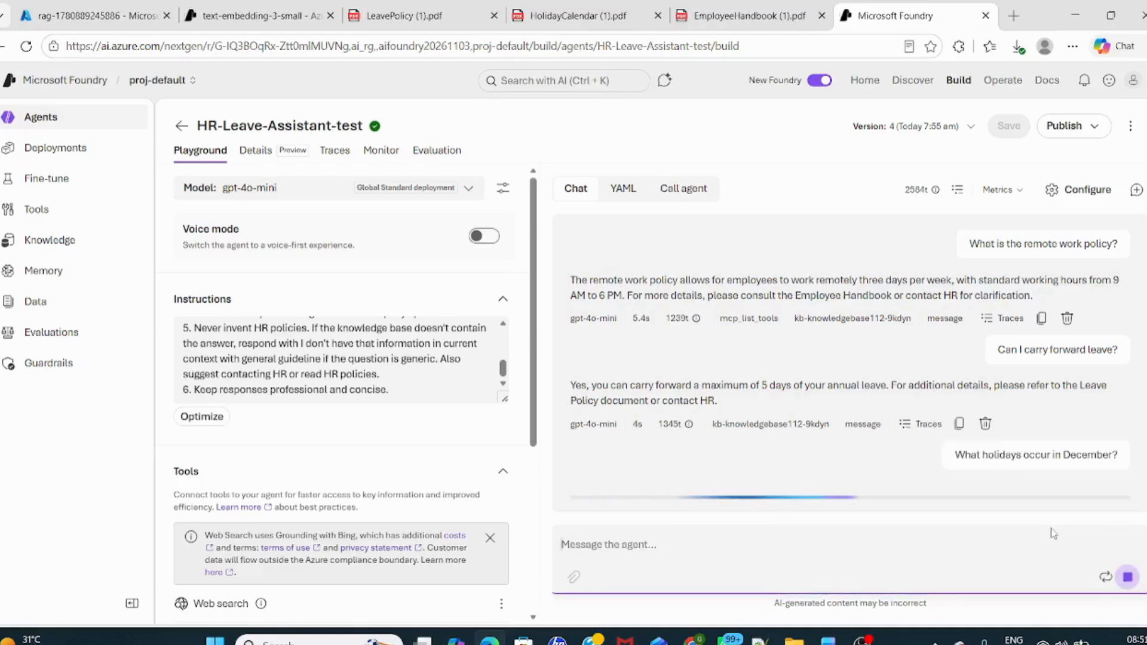
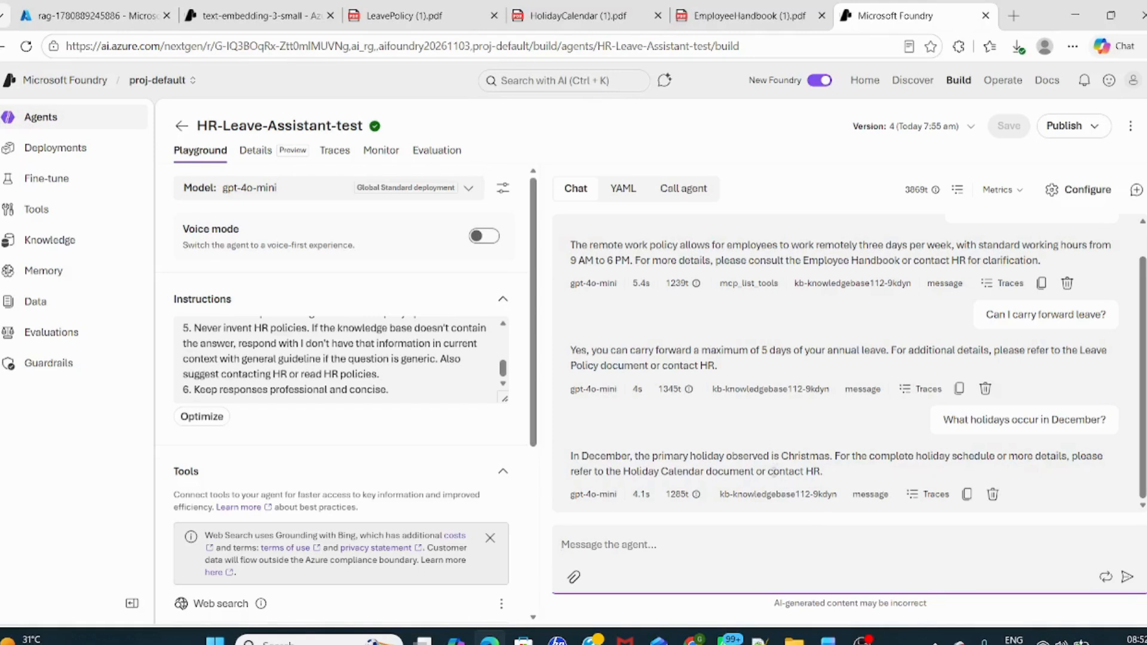
- Switch to the Word notes and copy the Hallucination Test question "How many paternity leave days do employees receive?"
mouse_move(828, 638)
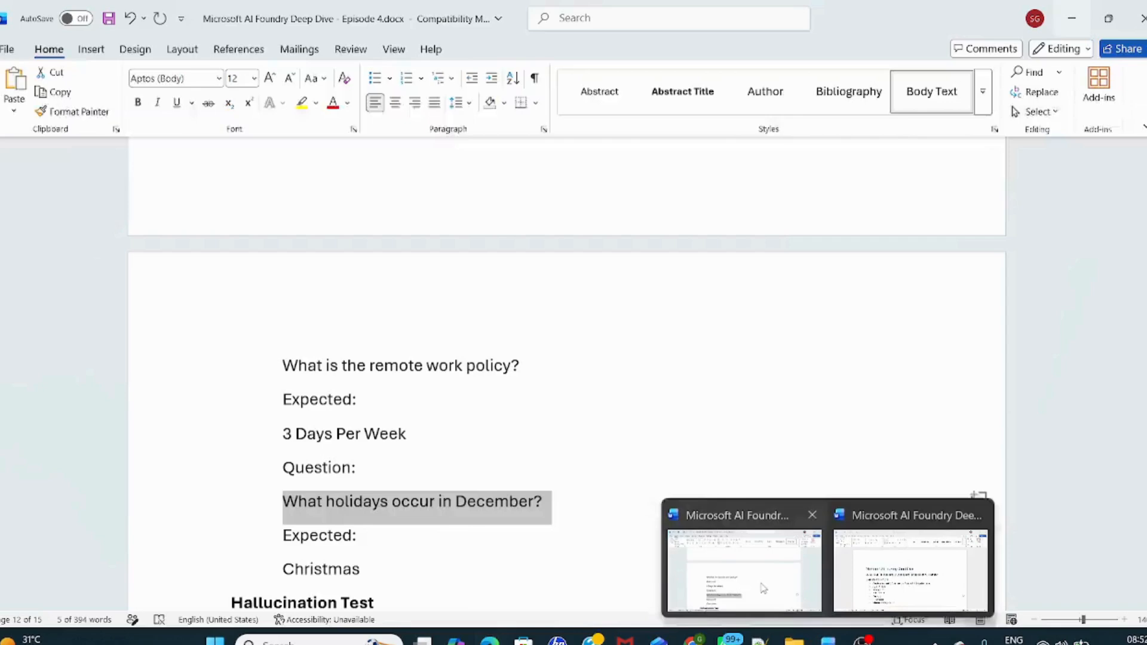
left_click(744, 571)
scroll(468, 441, "down", 4)
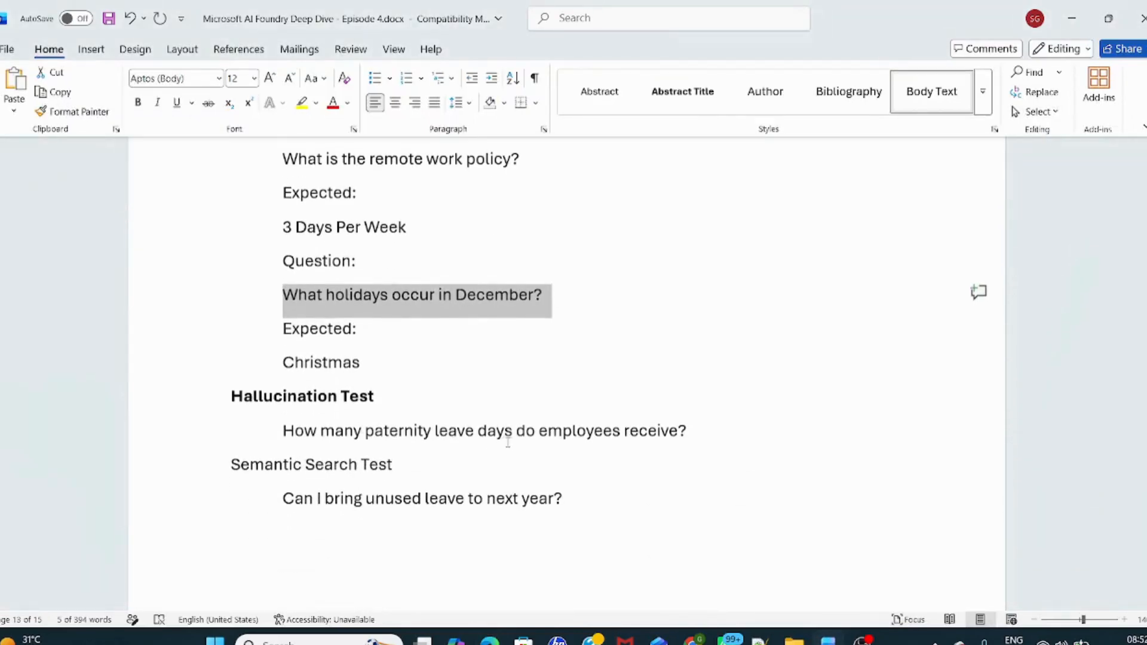
left_click_drag(280, 431, 733, 433)
key("ctrl+c")
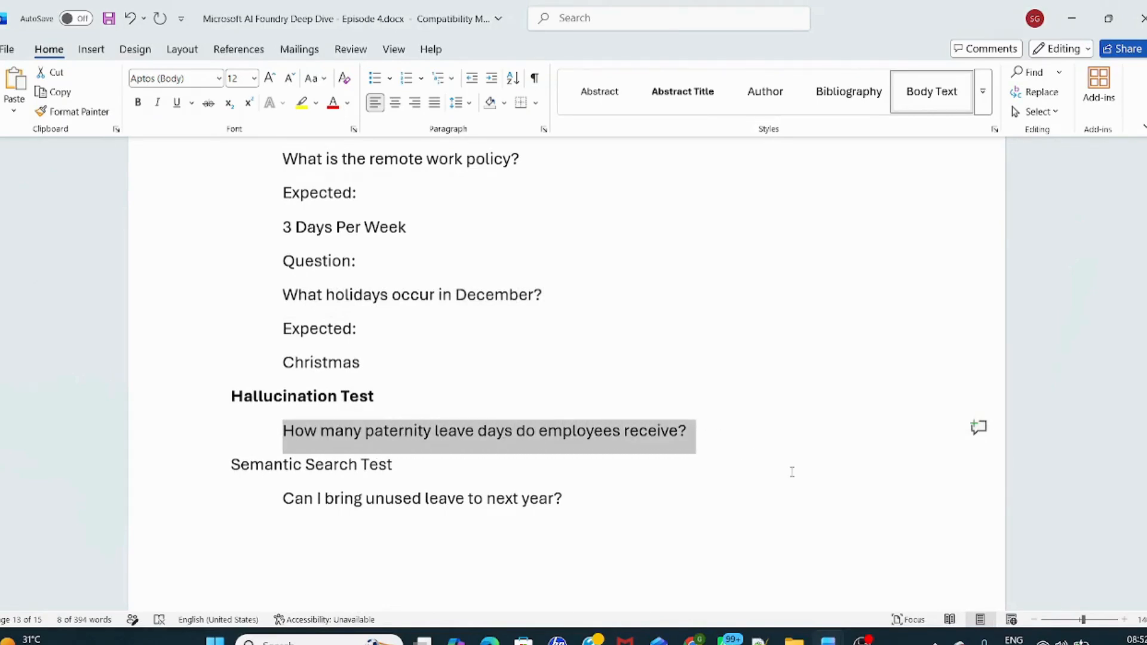
- Enter the paternity leave question in the Foundry agent chat, check the LeavePolicy, HolidayCalendar and EmployeeHandbook PDFs, and send the question
key("alt+Tab")
key("ctrl+v")
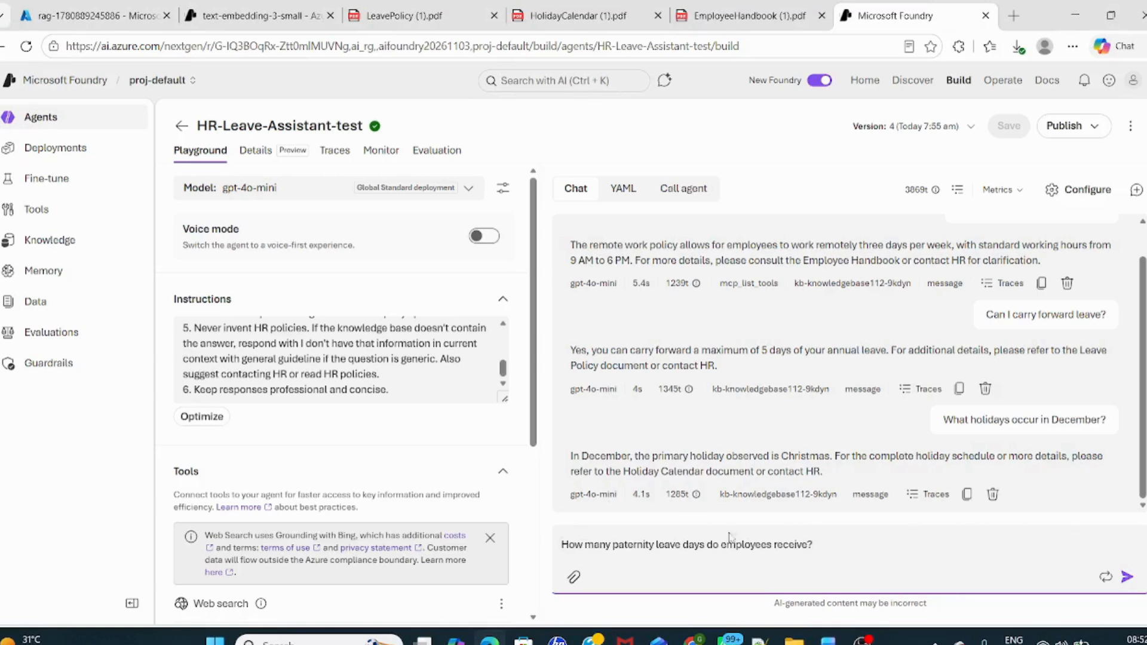
left_click(439, 16)
left_click(564, 18)
left_click(743, 18)
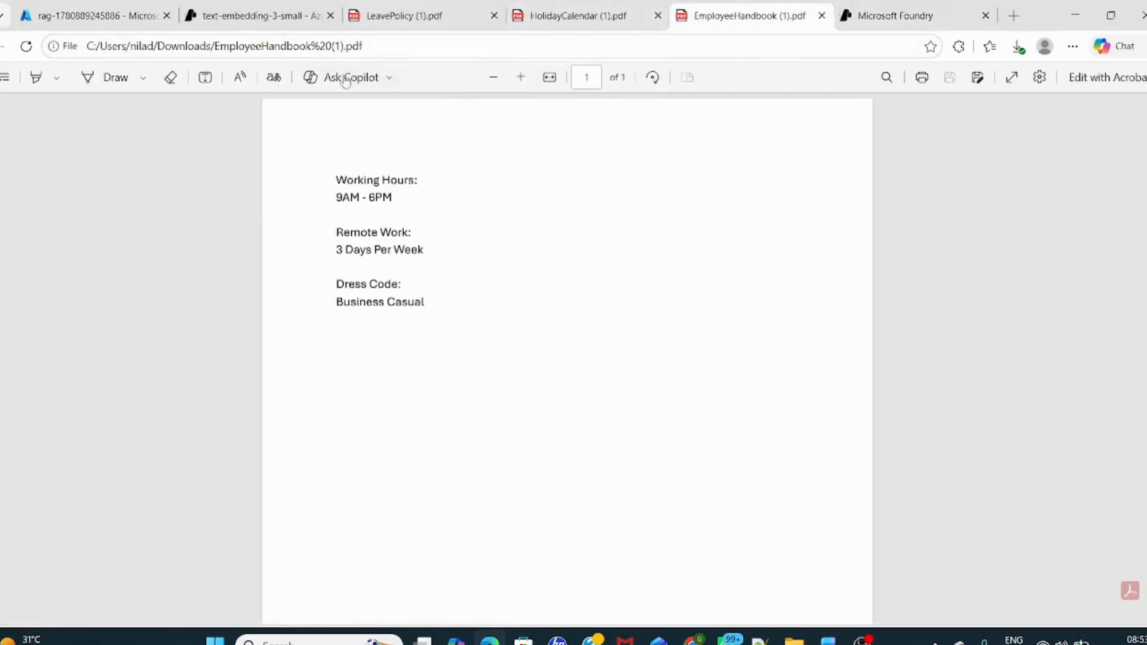
left_click(862, 19)
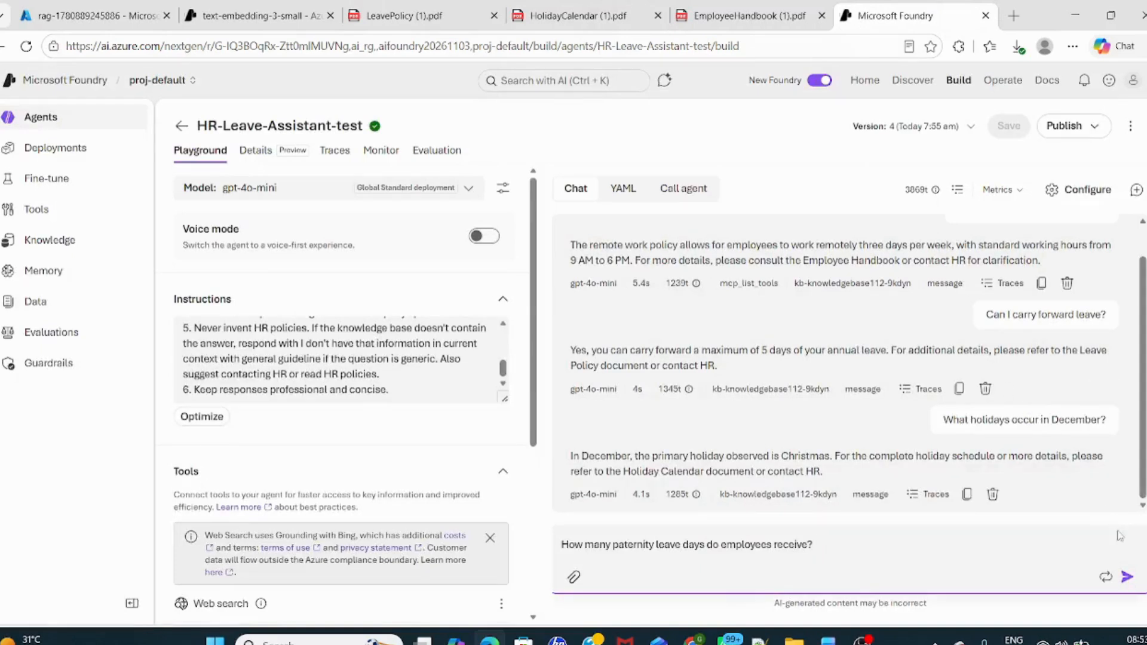
left_click(1128, 577)
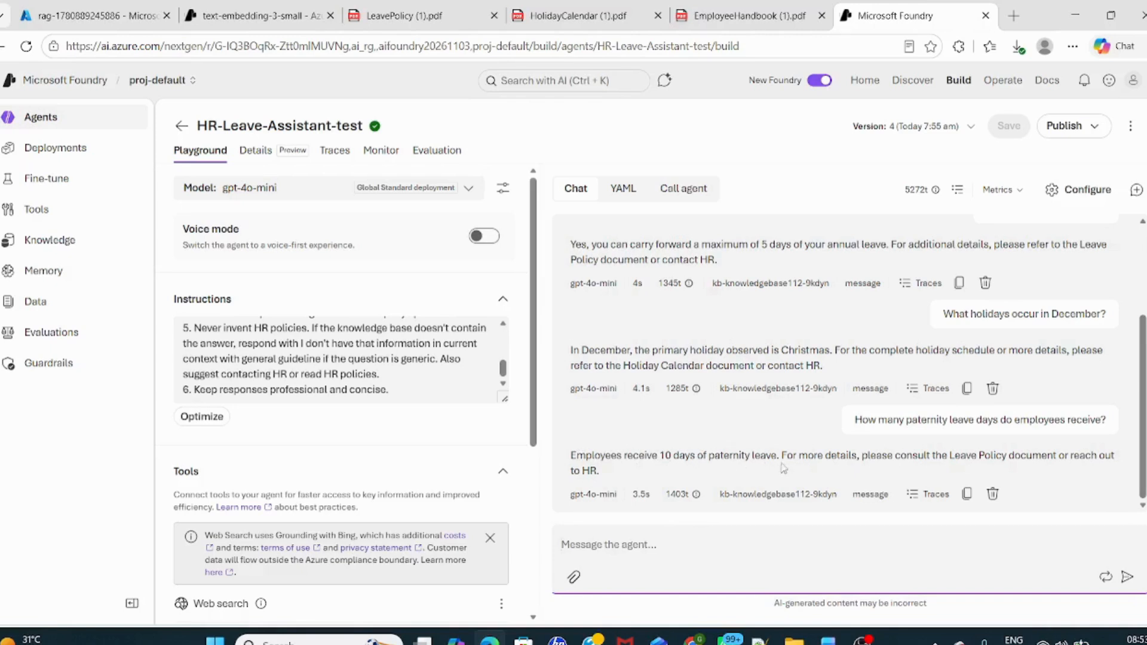
- Look through the LeavePolicy, HolidayCalendar and EmployeeHandbook PDFs for any paternity leave entry, and return to the agent chat
left_click(419, 23)
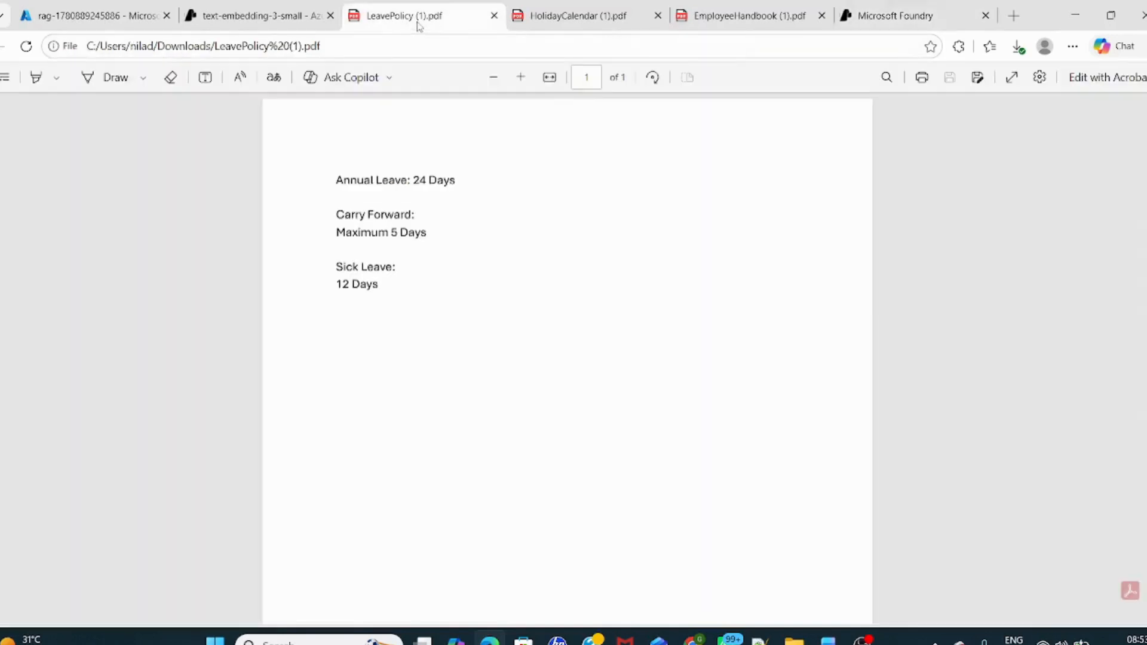
left_click(581, 22)
left_click(744, 22)
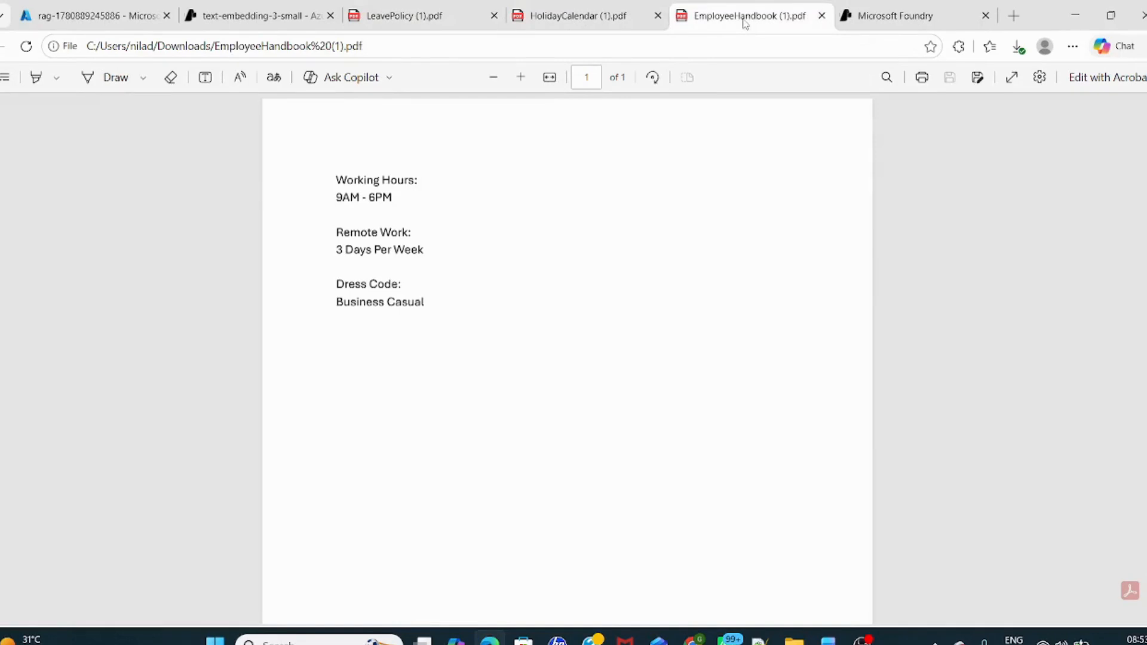
left_click(580, 24)
left_click(436, 23)
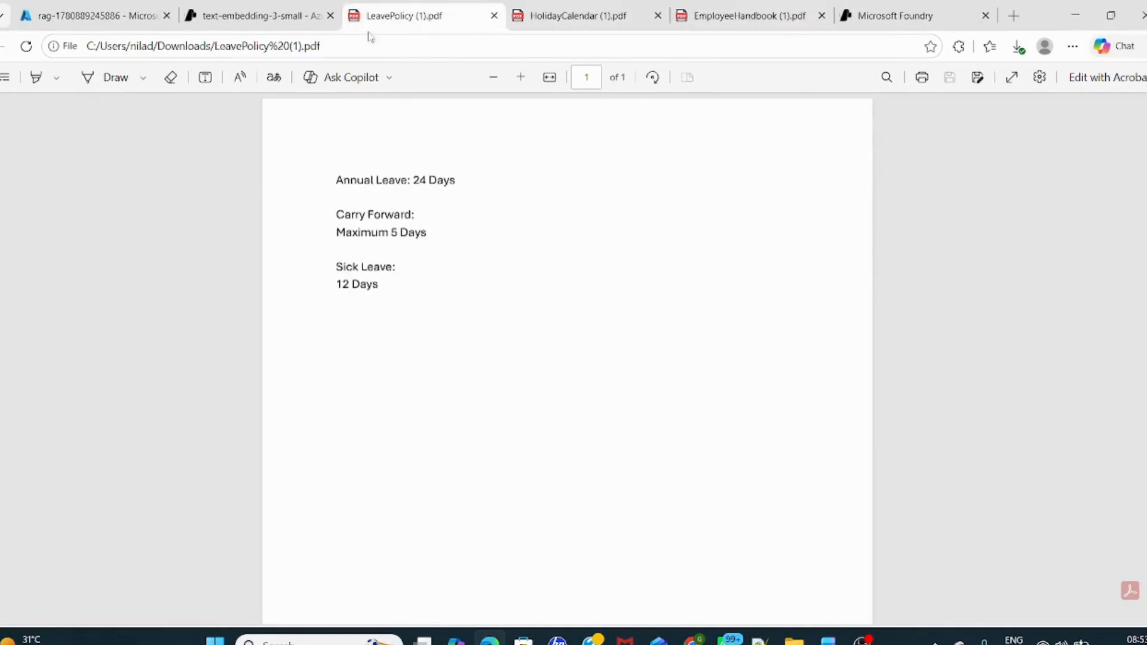
left_click(255, 23)
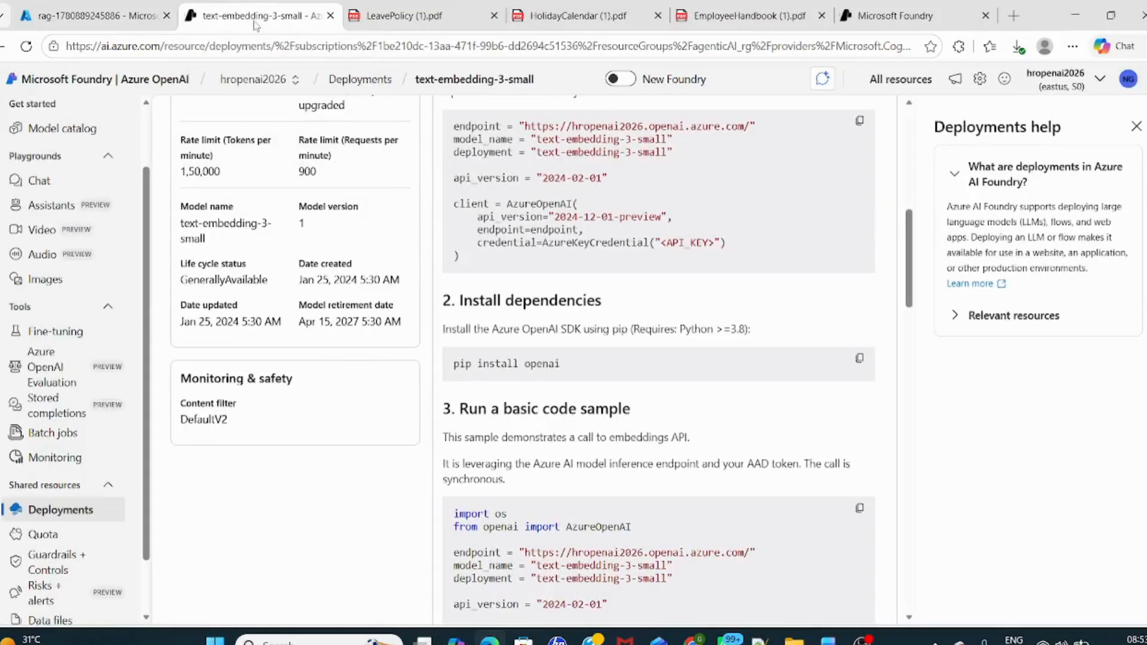
left_click(889, 23)
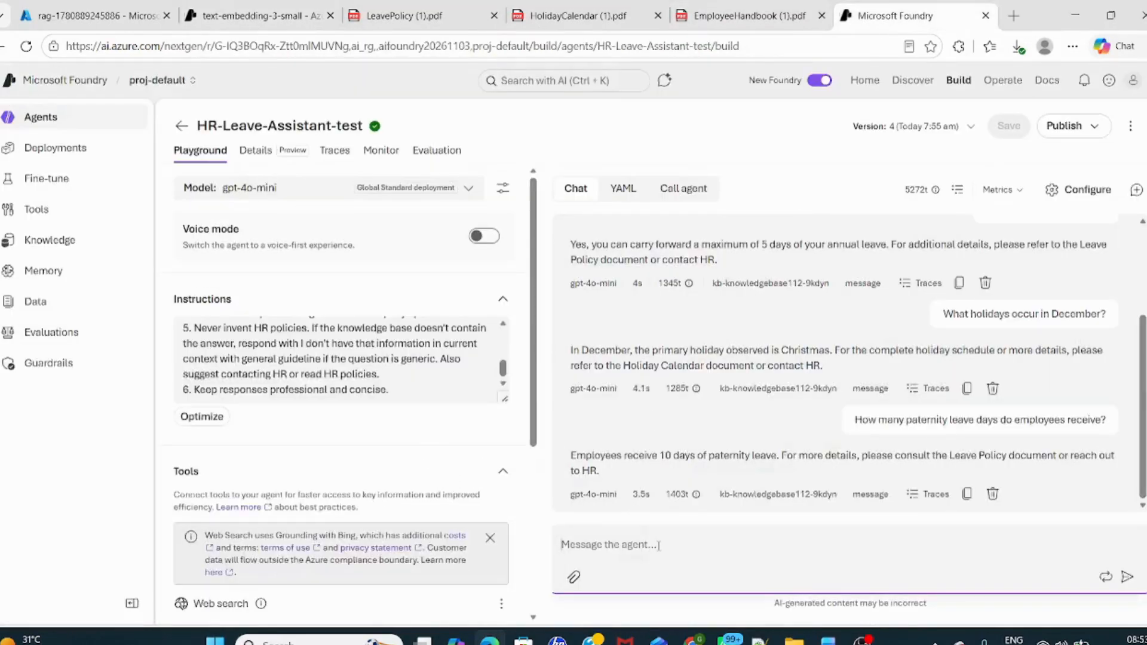
- Go back to the Word notes and copy the Semantic Search Test question "Can I bring unused leave to next year?"
key("alt+Tab")
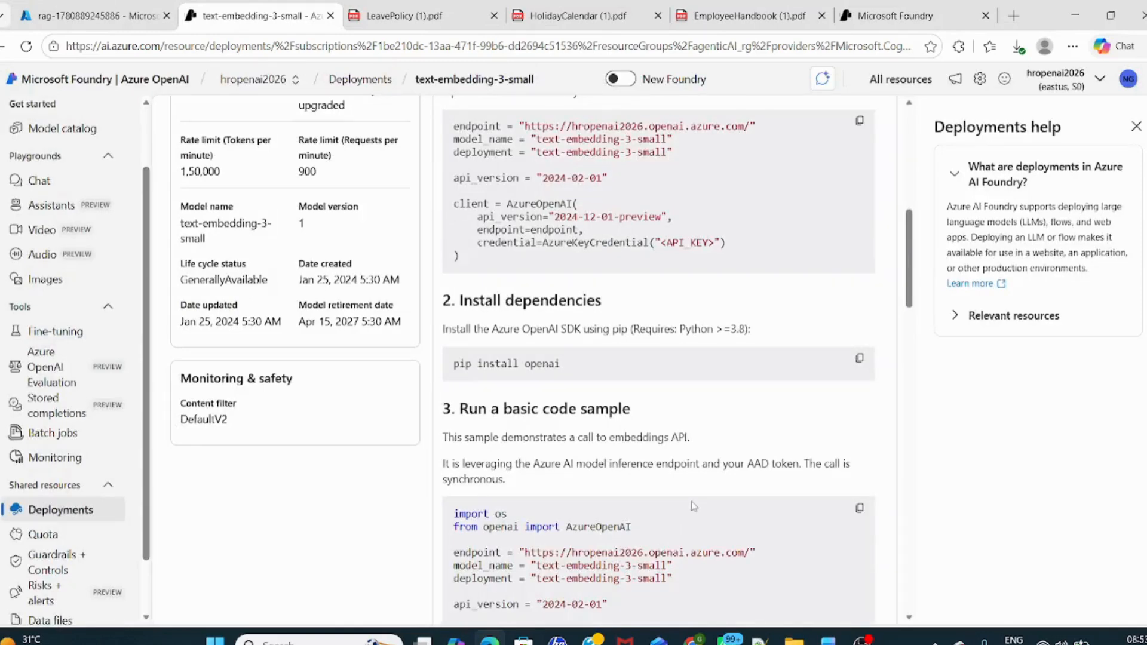
key("alt+Tab")
mouse_move(828, 641)
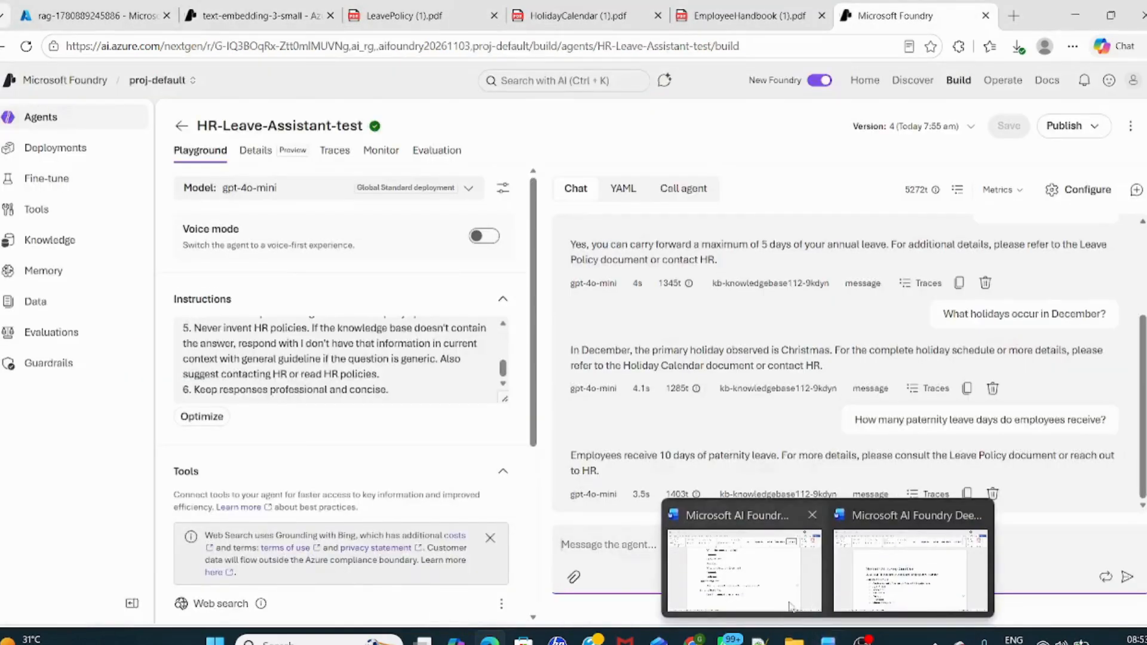
left_click(775, 591)
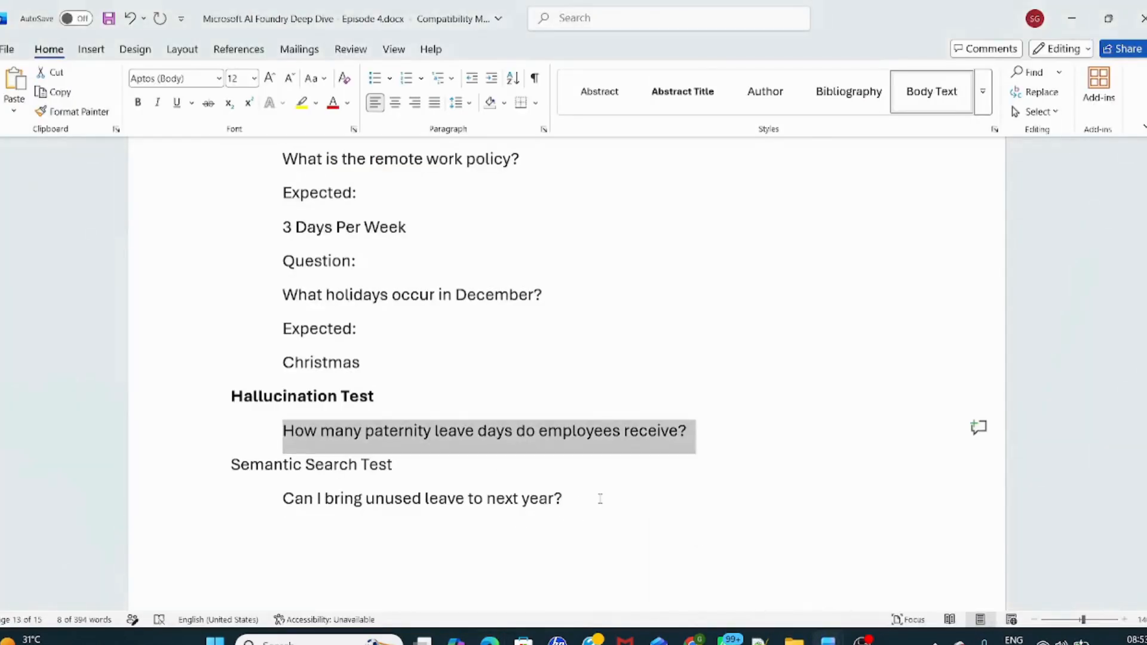
left_click_drag(599, 500, 253, 499)
key("ctrl+c")
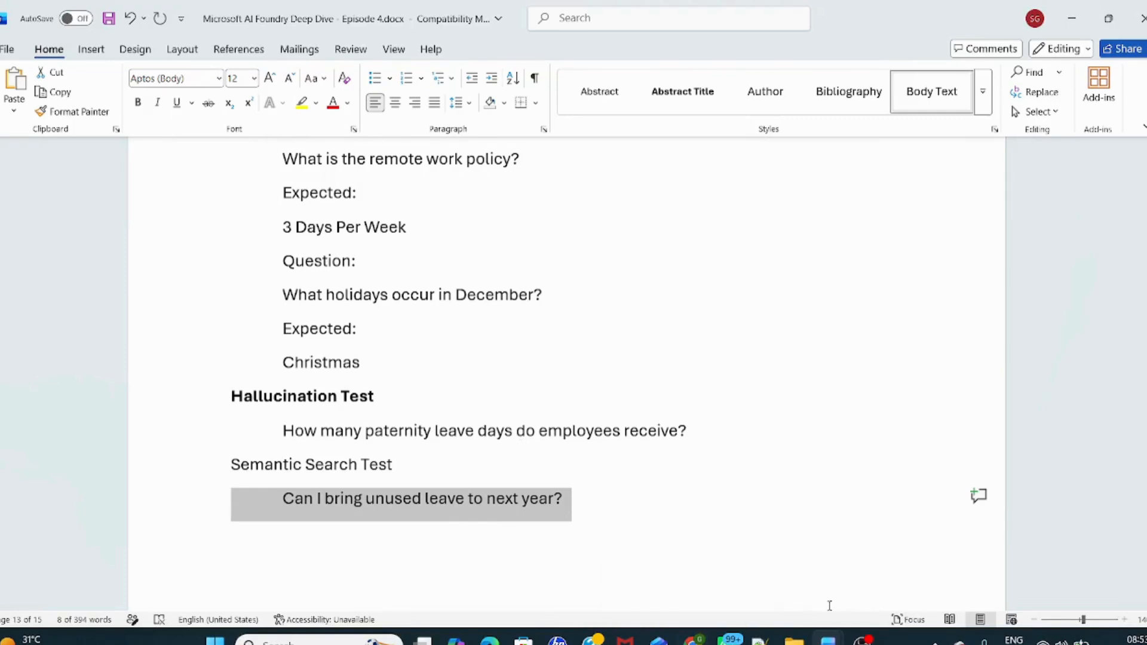
- Ask the HR-Leave-Assistant-test agent in Foundry "Can I bring unused leave to next year?"
left_click(490, 639)
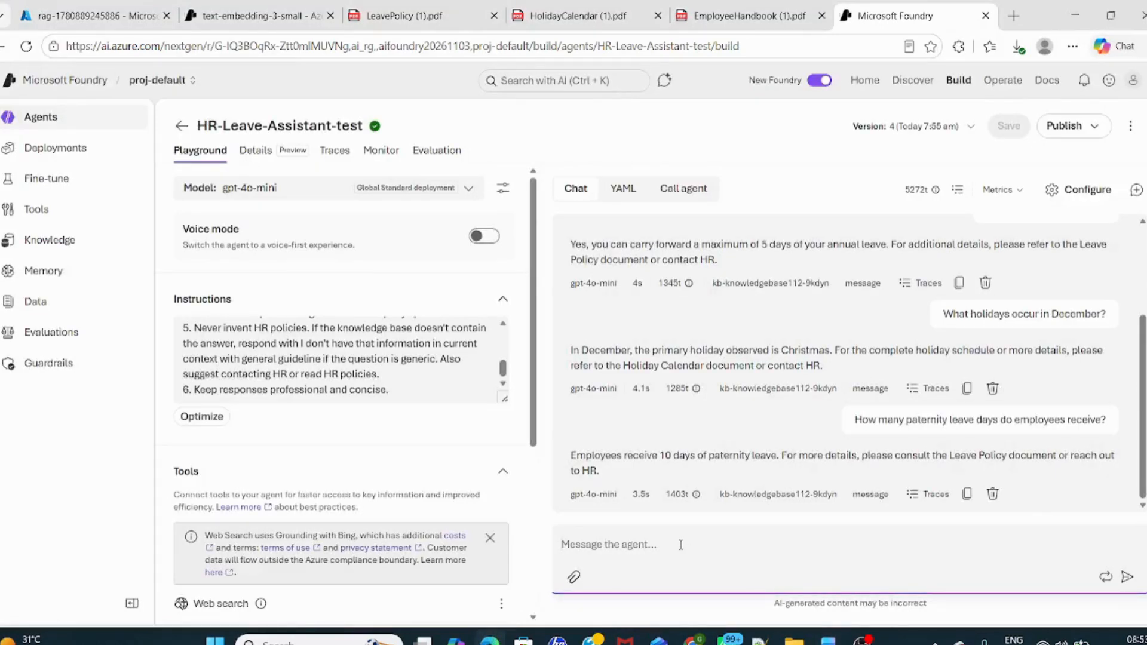
key("ctrl+v")
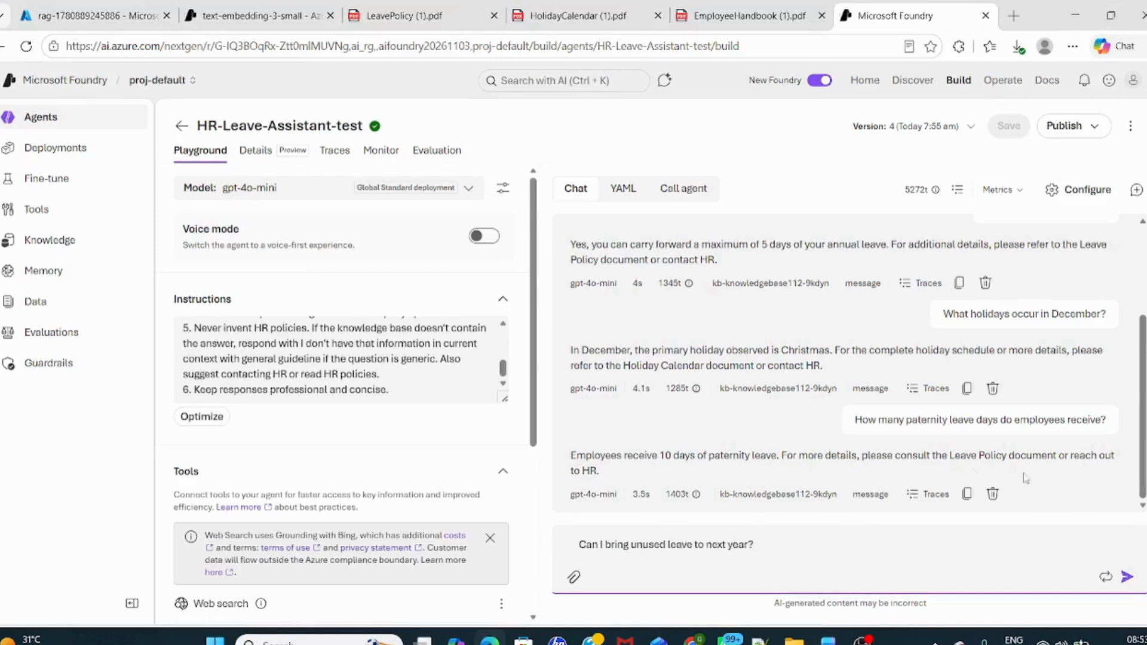
left_click(1127, 577)
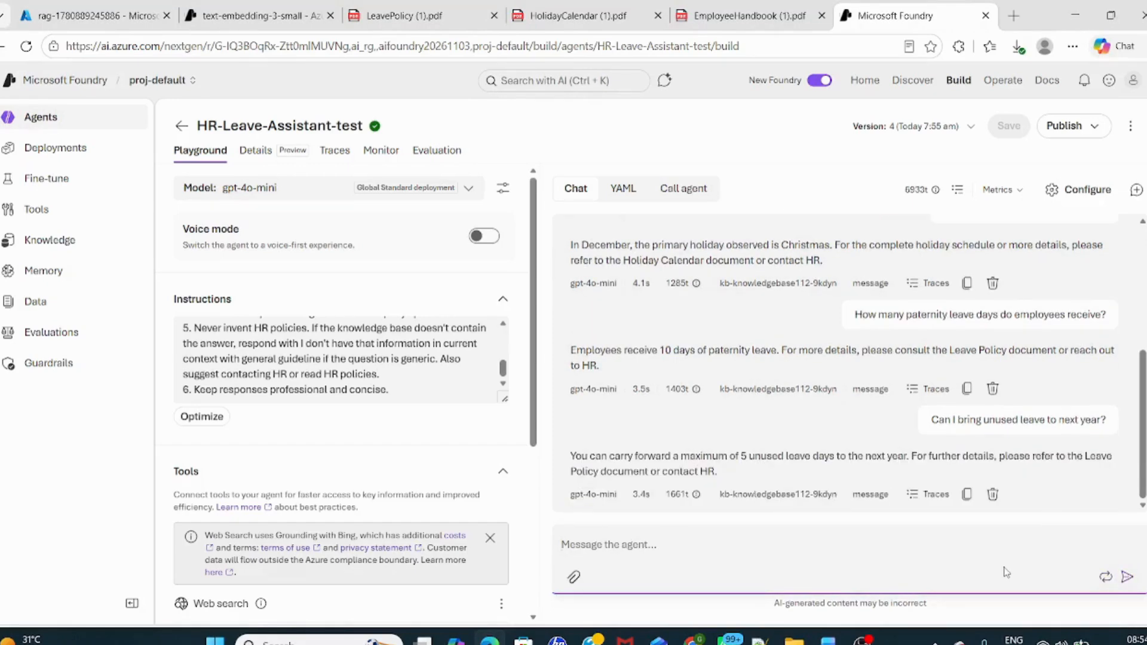
- Compare the agent's leave answers with the carry forward rule in the LeavePolicy PDF, and view the agent's YAML definition before returning to the chat
scroll(1052, 371, "up", 6)
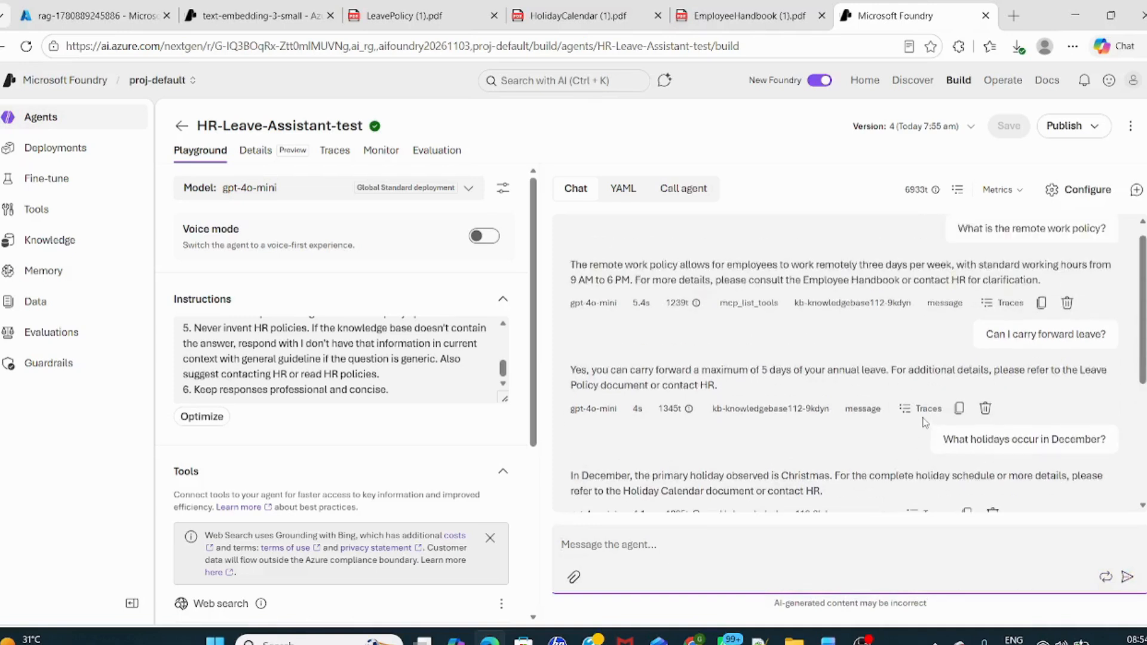
left_click(433, 24)
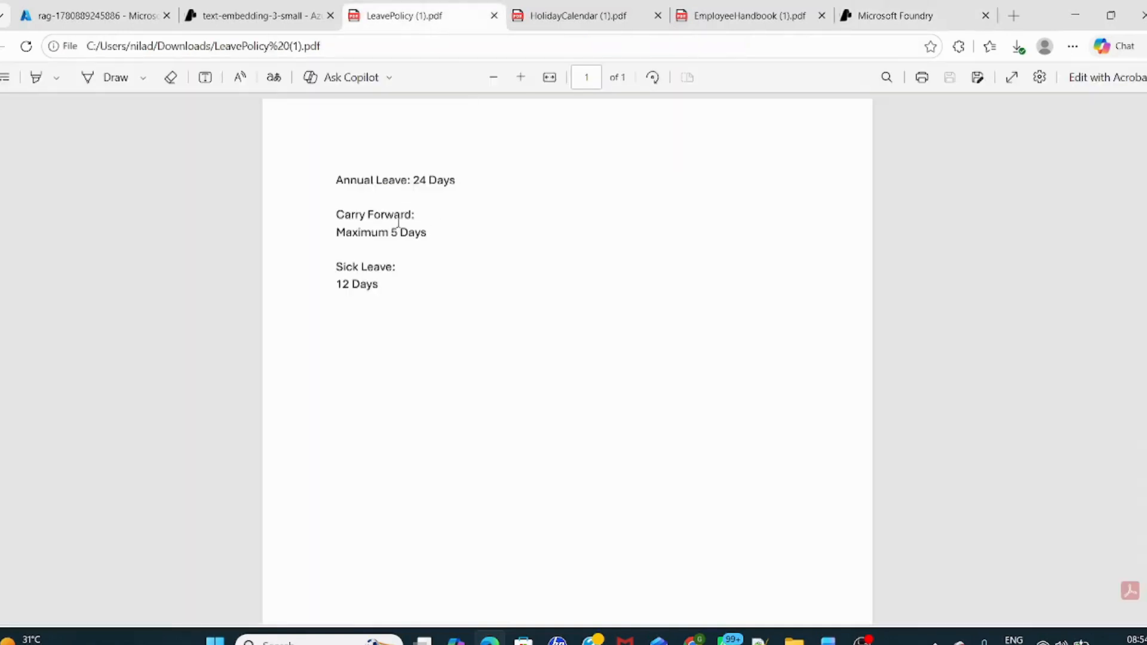
left_click(904, 17)
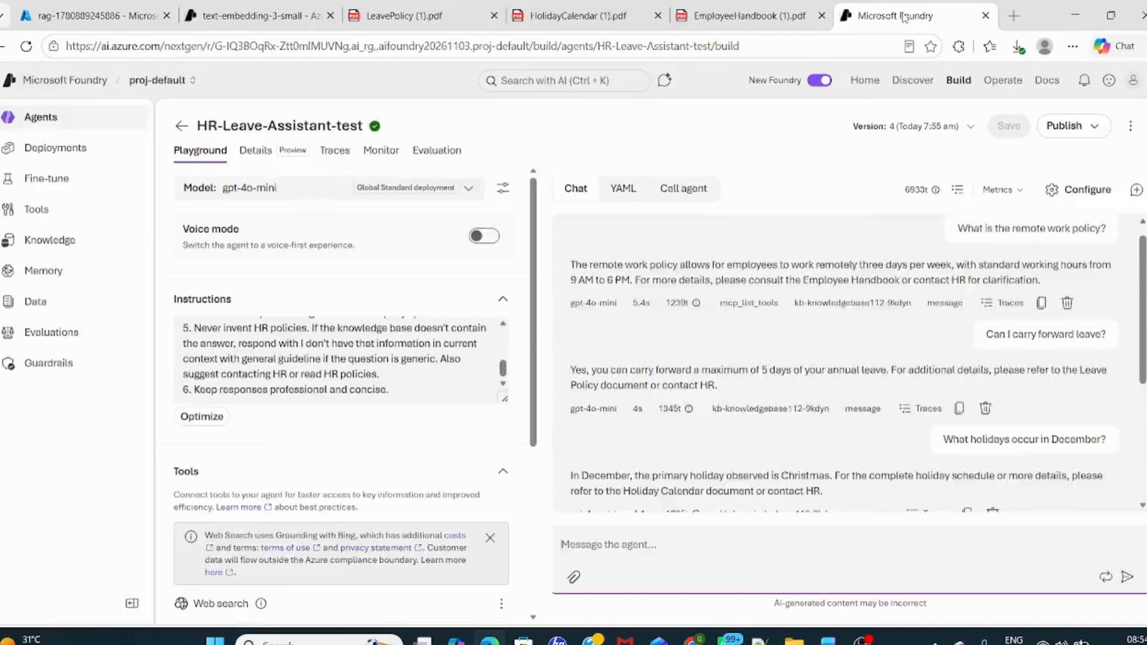
scroll(1023, 439, "down", 4)
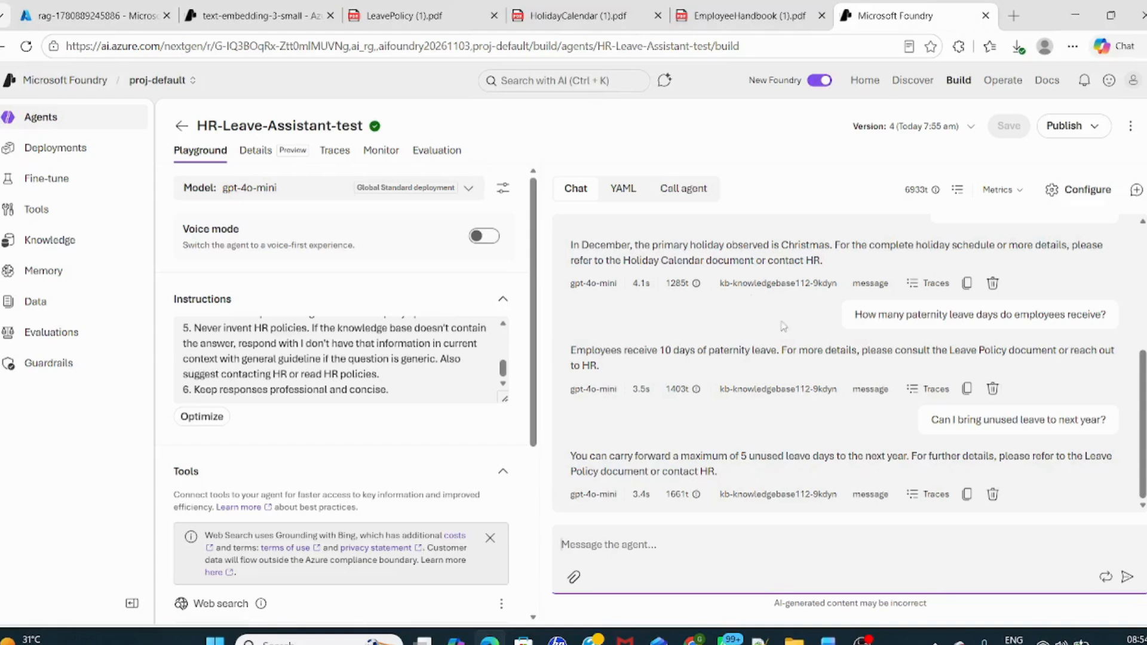
left_click(620, 190)
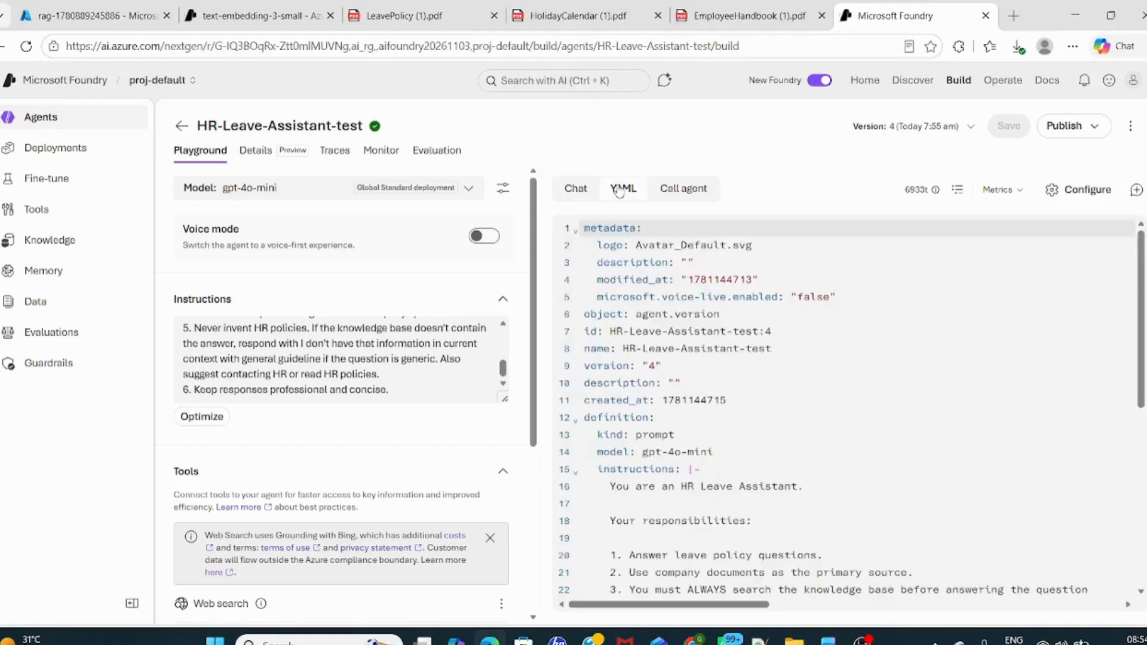
left_click(579, 192)
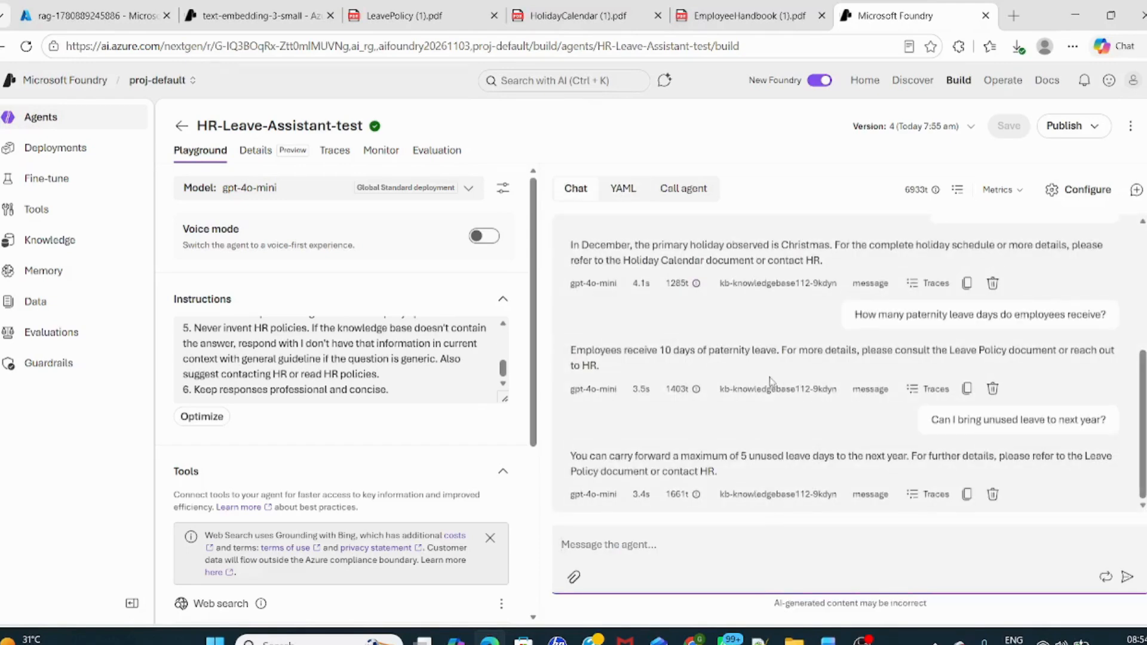